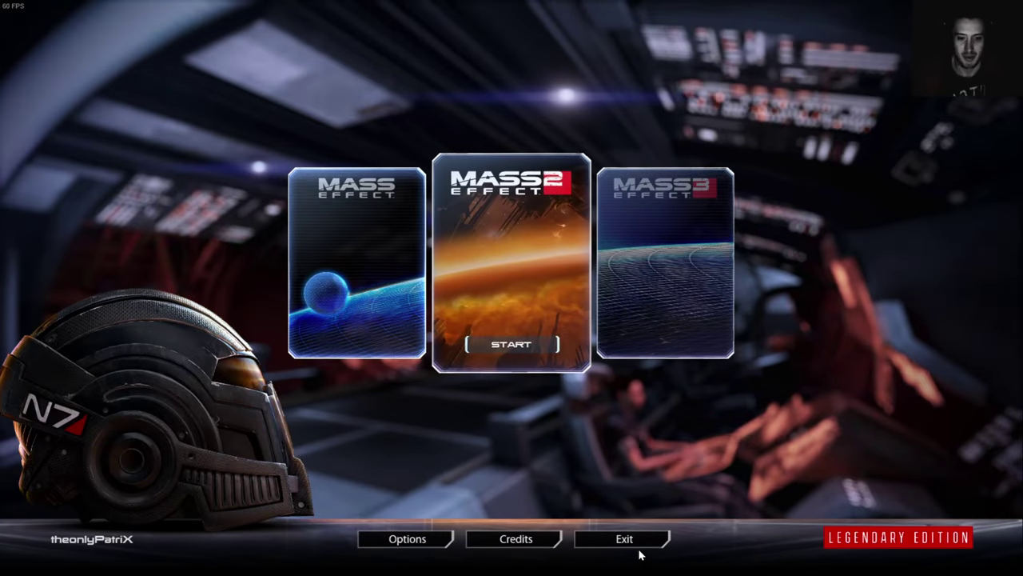
- Exit the Mass Effect Legendary Edition launcher and switch to ME3Tweaks Mod Manager
left_click(627, 547)
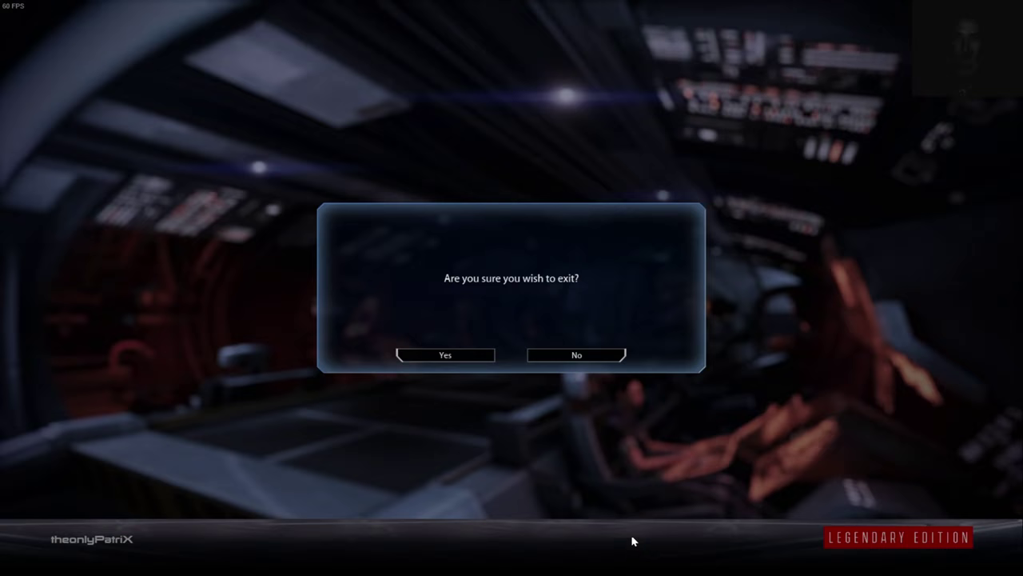
left_click(467, 354)
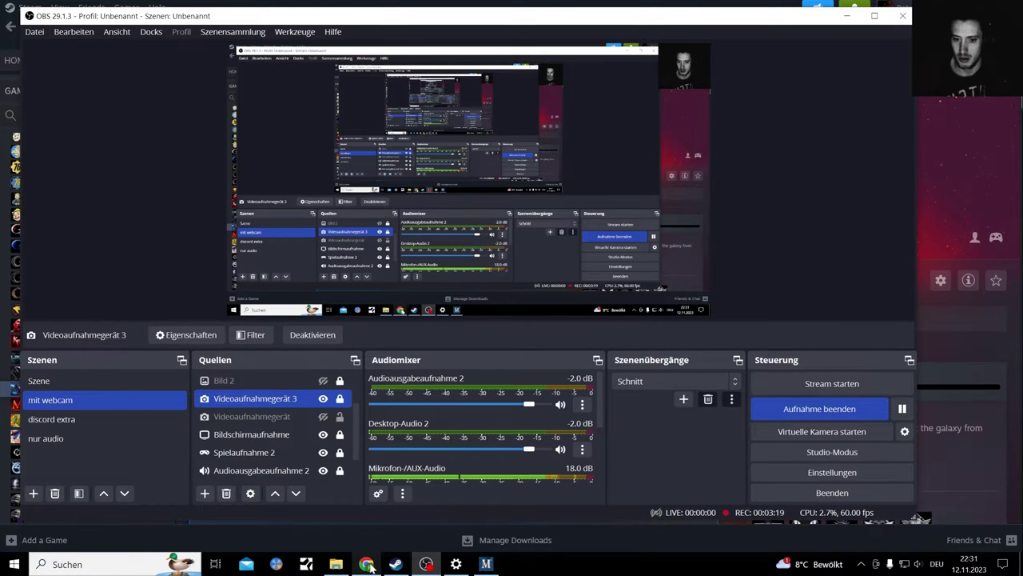
left_click(336, 564)
left_click(489, 564)
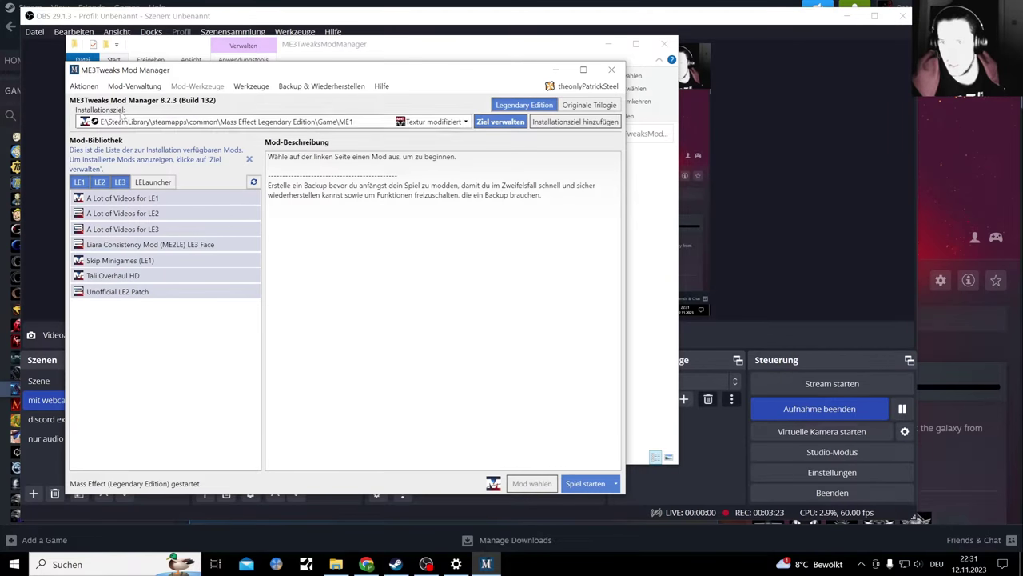
- Review the DLC mods and texture files installed in the ME1 target, and close the installation information
left_click(132, 87)
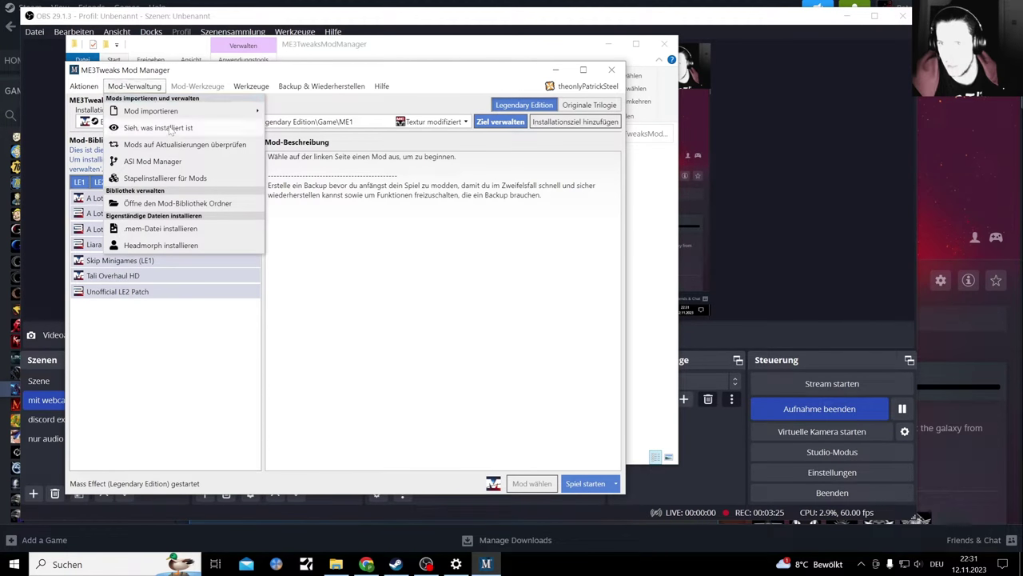
left_click(176, 130)
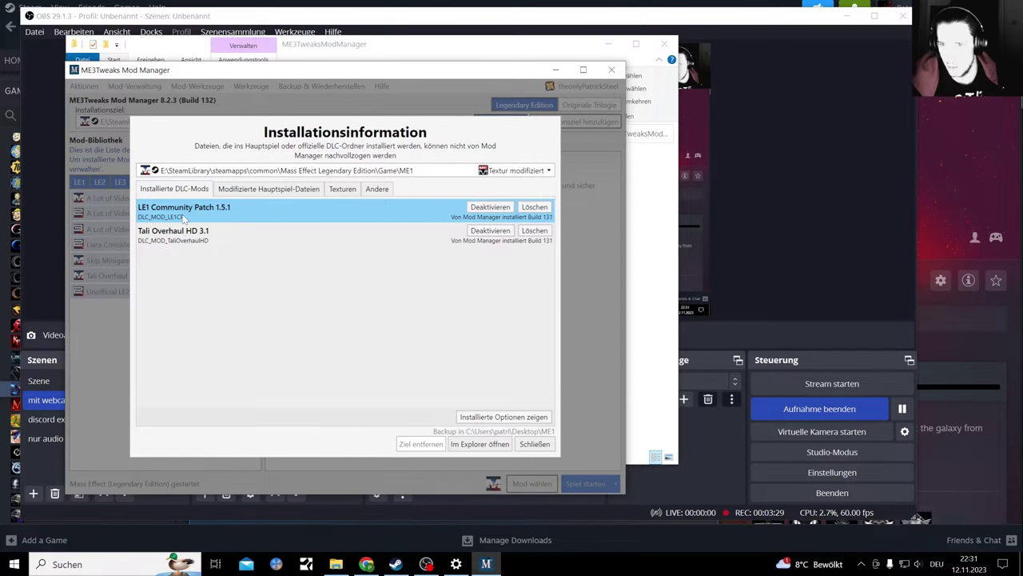
left_click(341, 190)
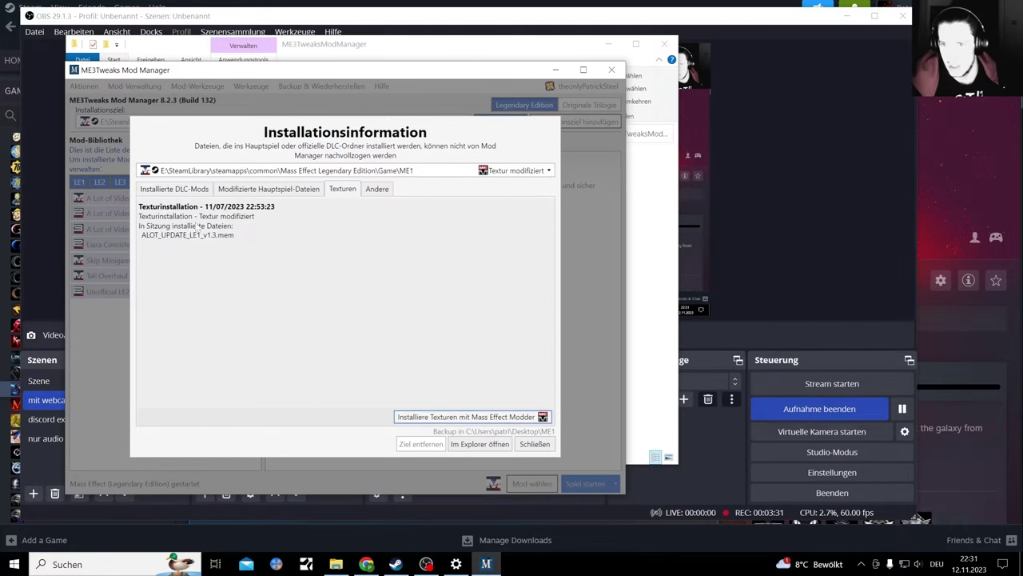
left_click(175, 237)
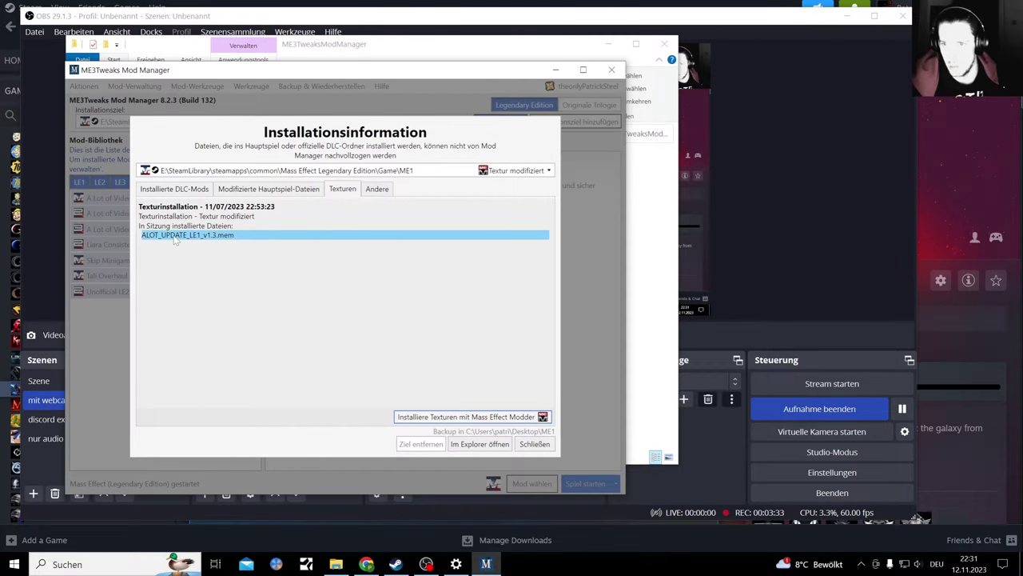
left_click(535, 444)
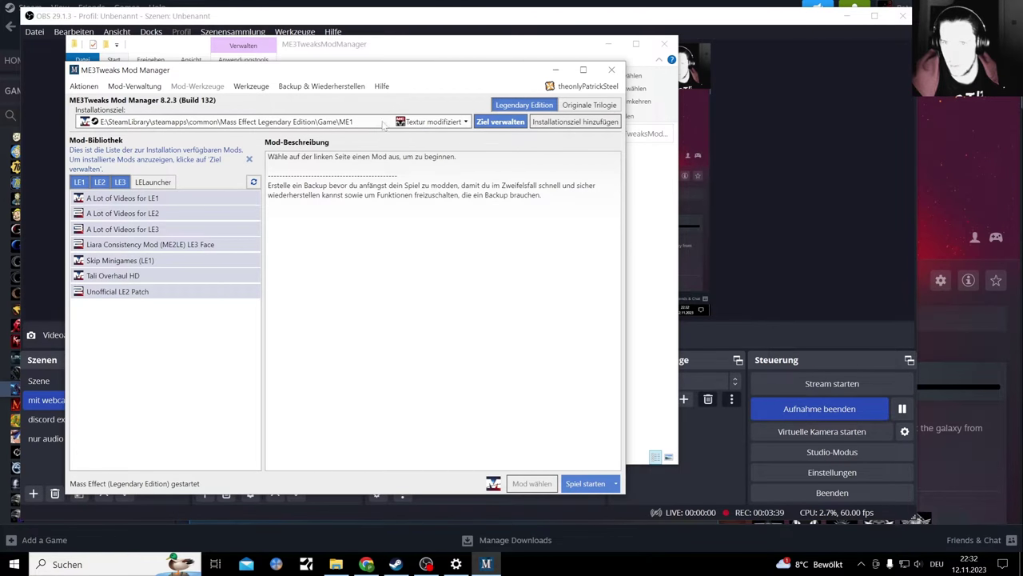
left_click(584, 484)
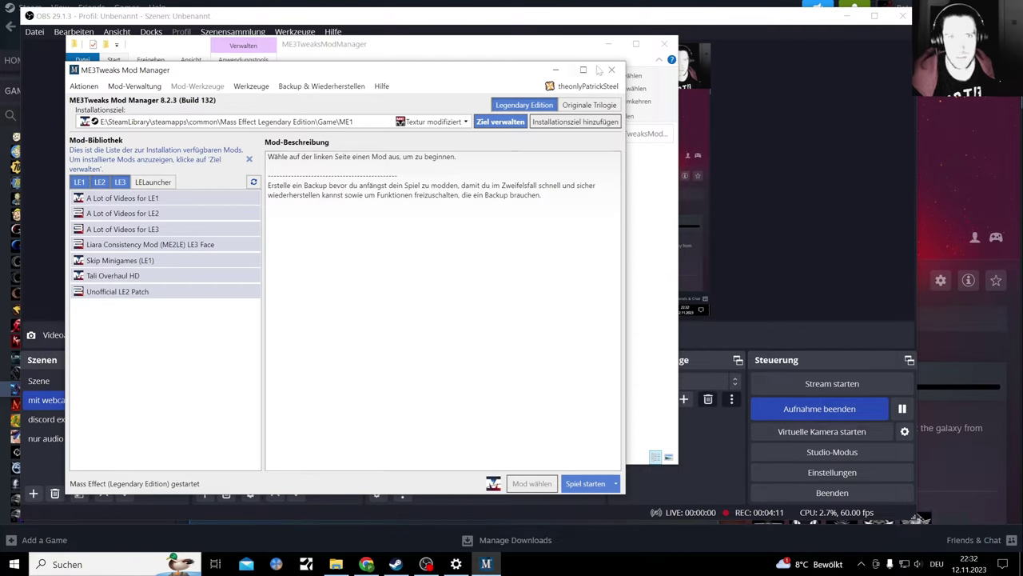
- Play Mass Effect Andromedas Asteroid.mp3 from the Desktop folder and minimize the mod manager, player and file windows
left_click(555, 70)
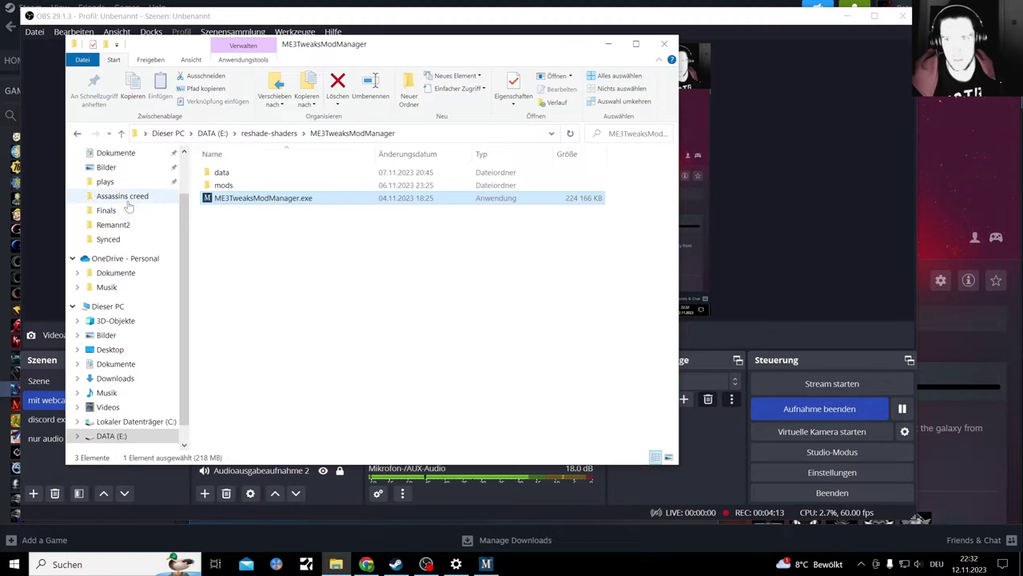
left_click(110, 176)
double_click(316, 403)
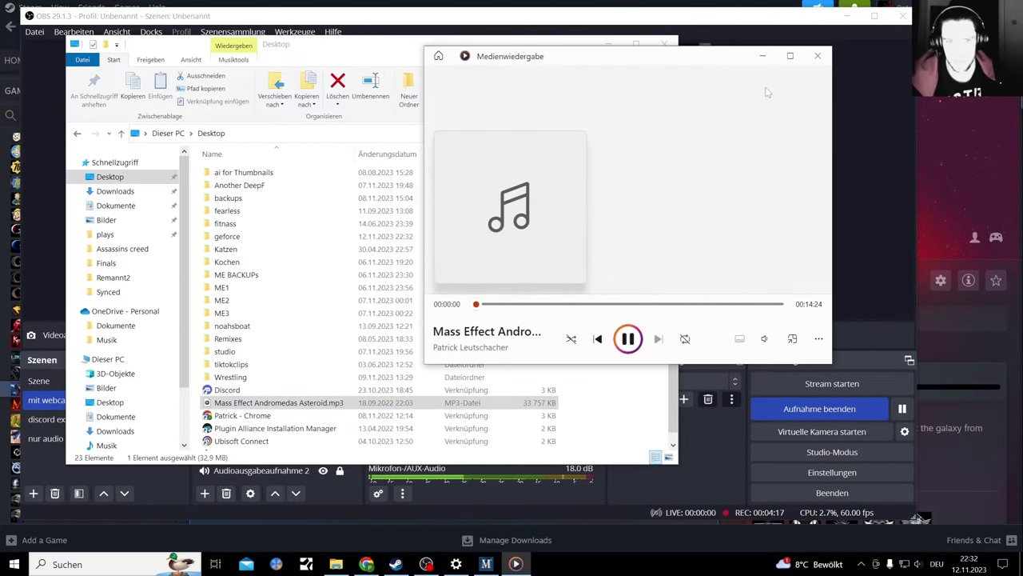
left_click(761, 56)
left_click(608, 44)
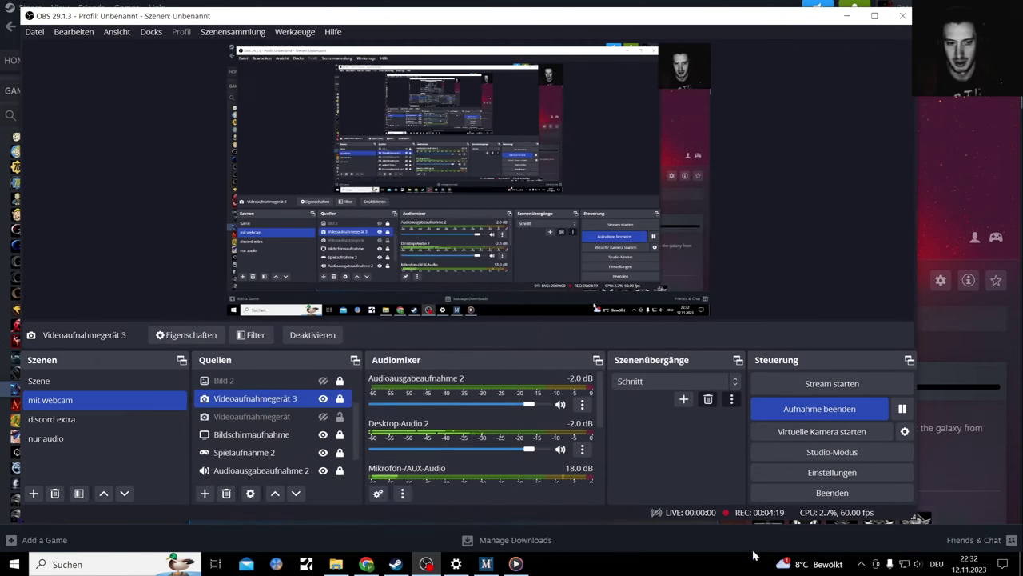
- Stop the running OBS recording and confirm ending it
left_click(861, 565)
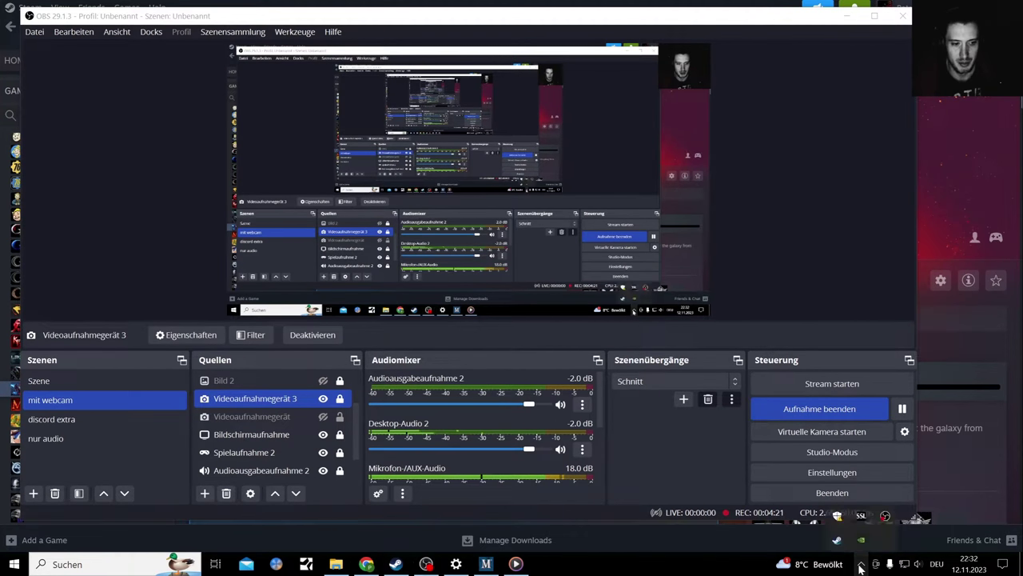
left_click(860, 566)
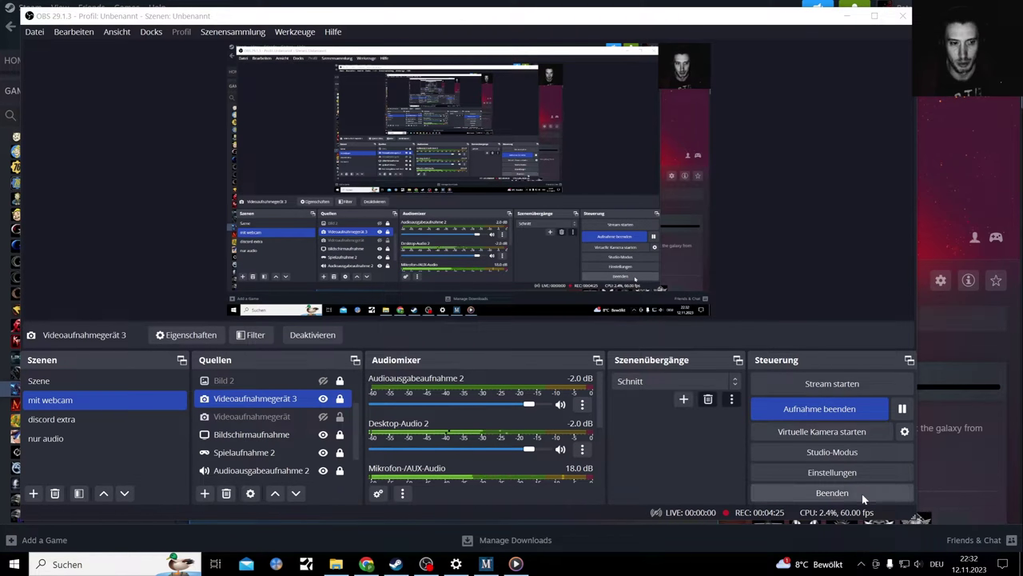
left_click(832, 410)
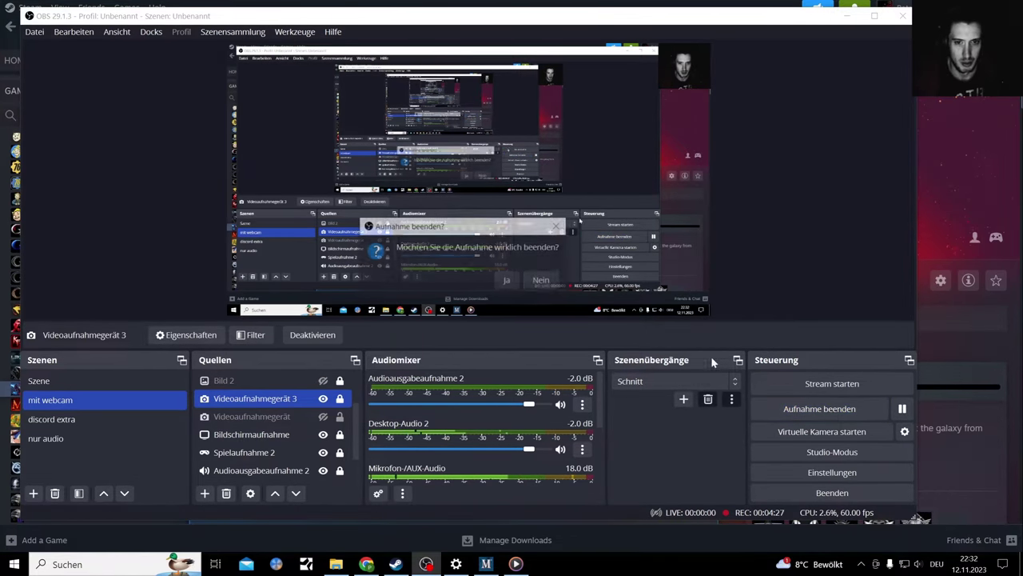
left_click(507, 283)
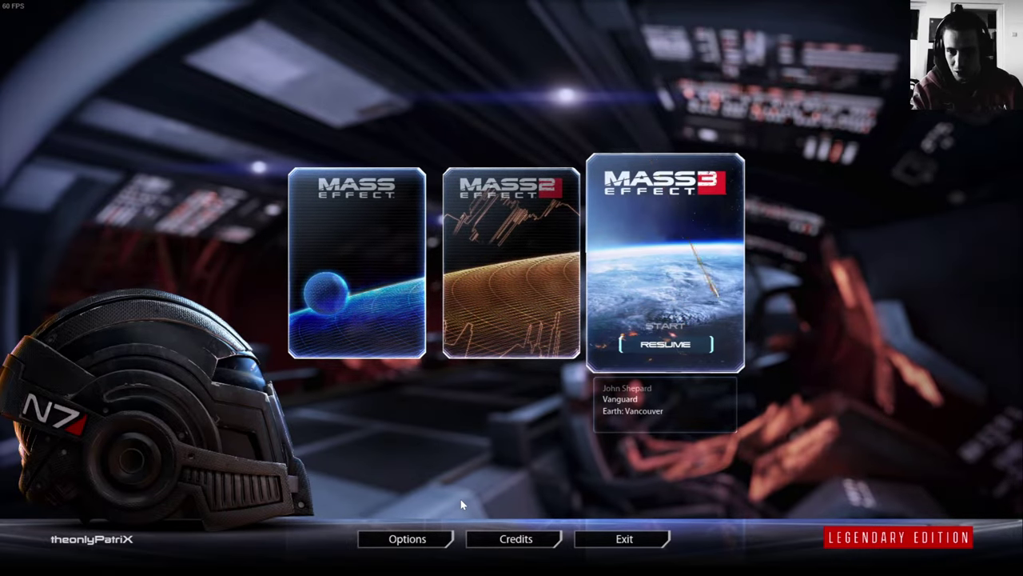
- Try to start the first Mass Effect from the Legendary Edition launcher, and exit the launcher
mouse_move(292, 318)
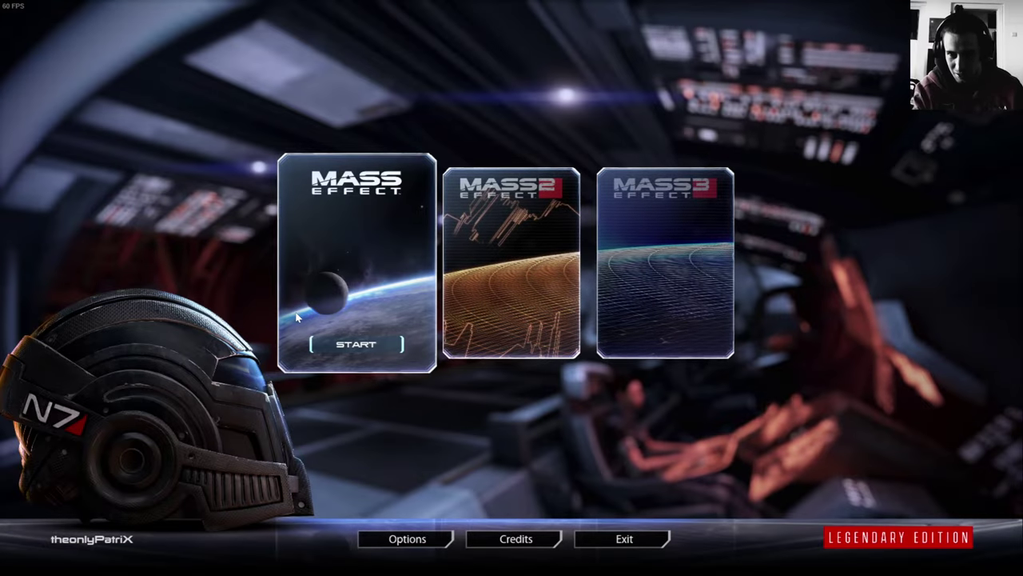
left_click(366, 349)
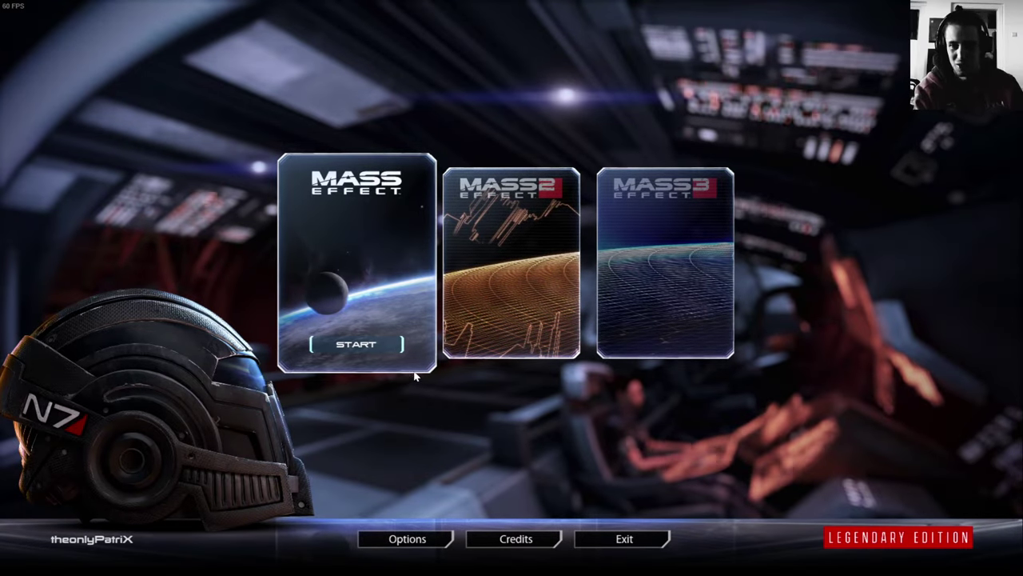
left_click(362, 346)
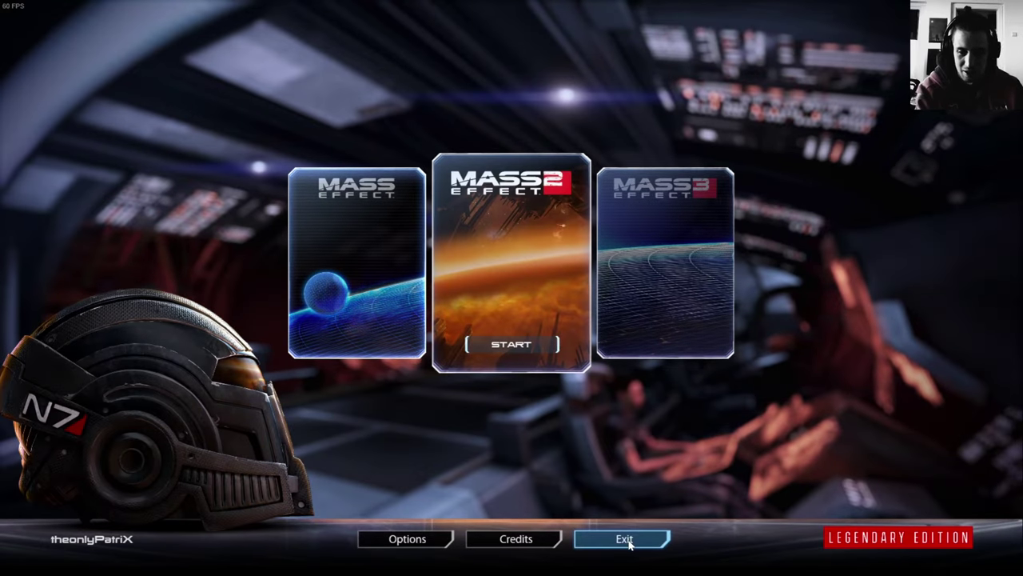
left_click(625, 540)
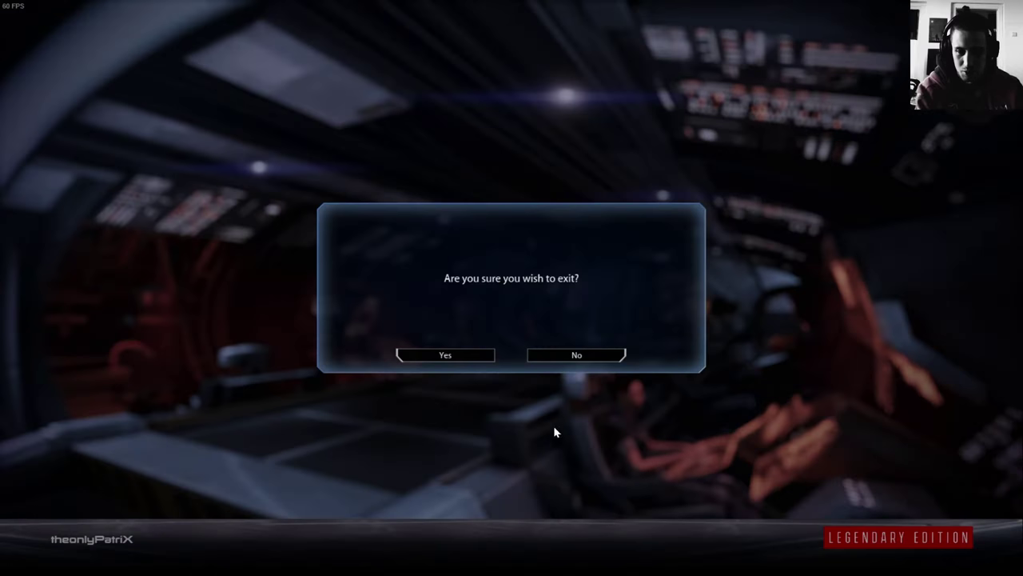
left_click(462, 354)
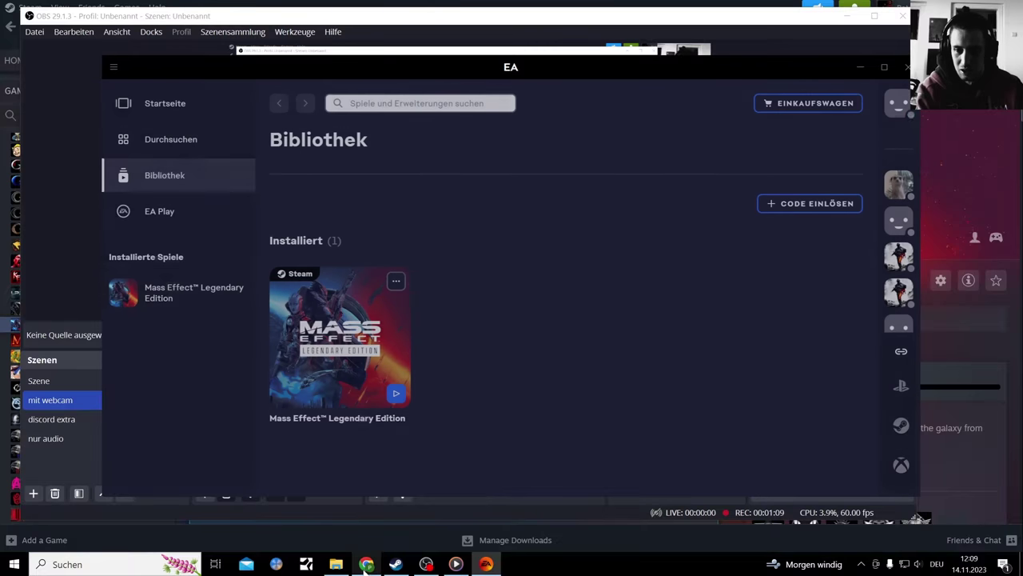
- Switch to Chrome and open the Mass Effect Legendary Edition page on Nexus Mods
mouse_move(368, 566)
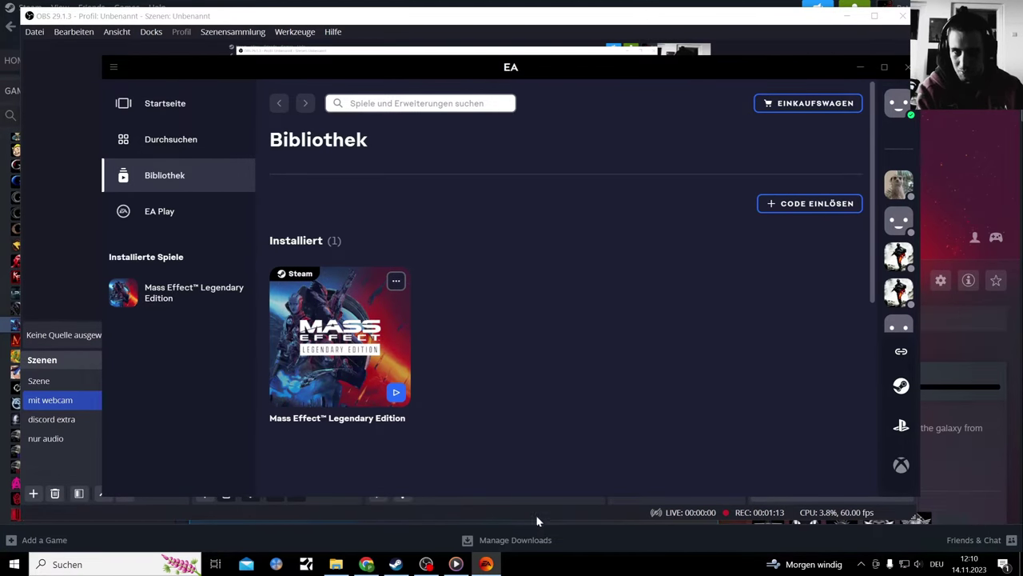
left_click(367, 563)
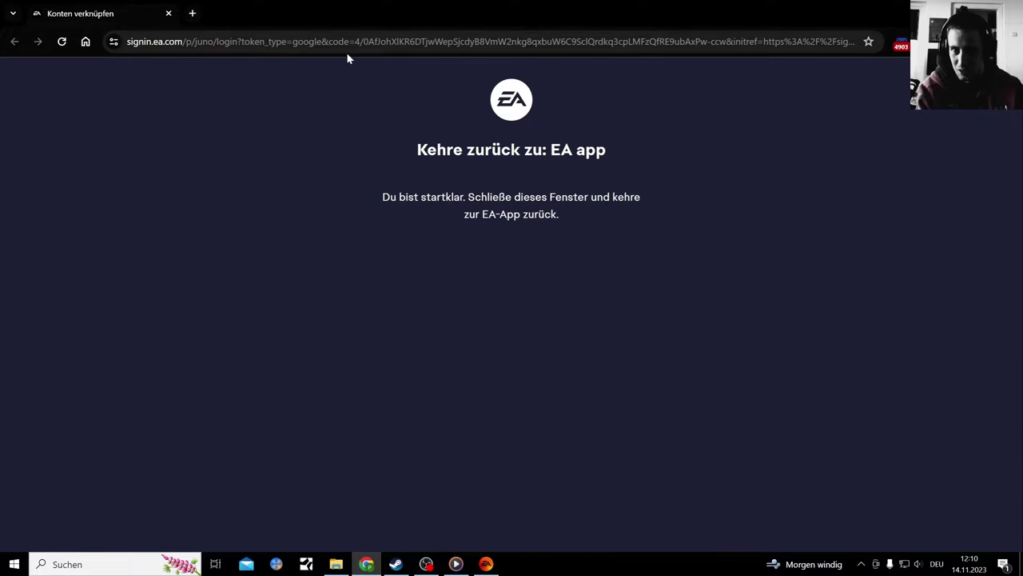
left_click(315, 46)
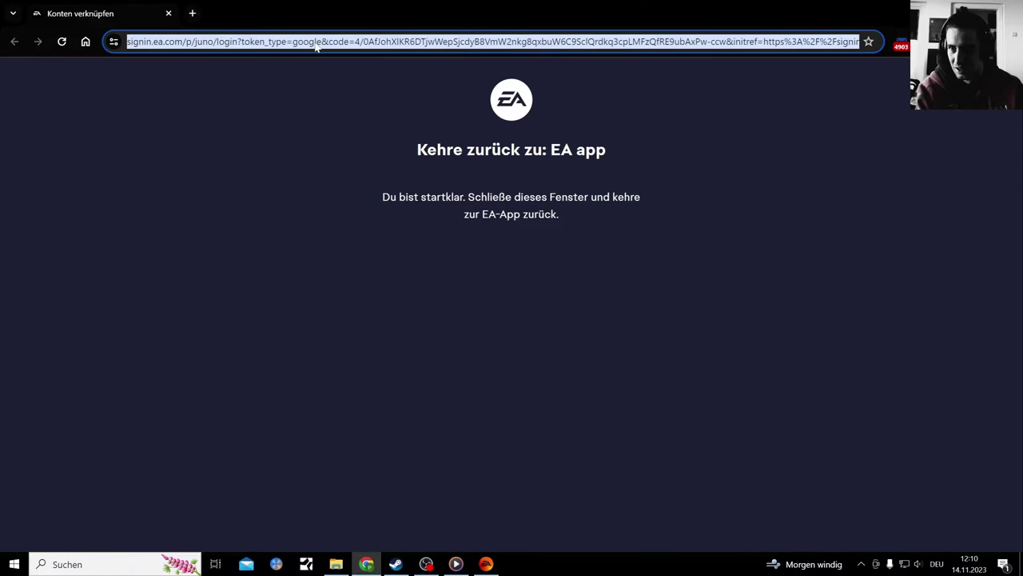
type("mass")
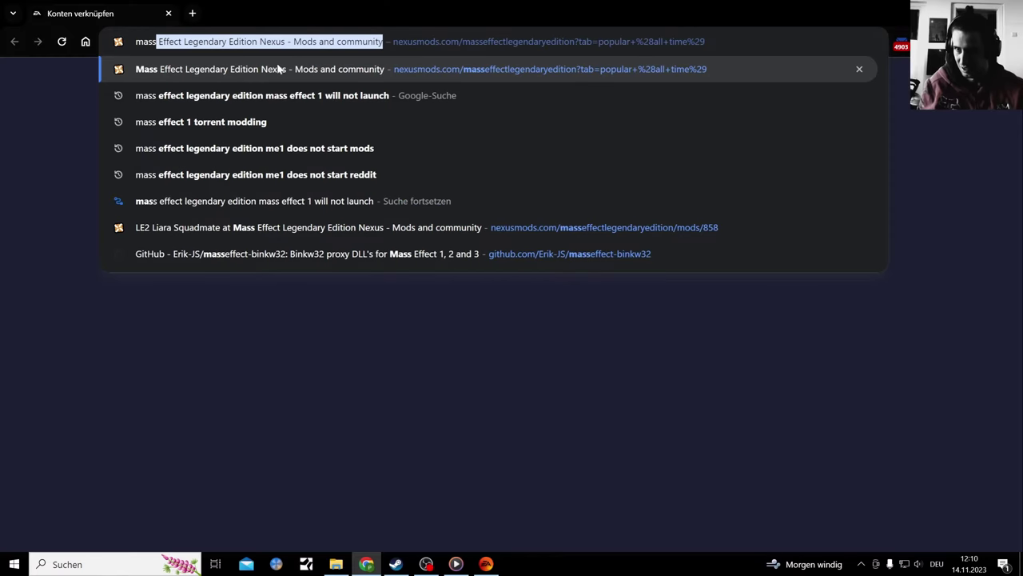
left_click(303, 72)
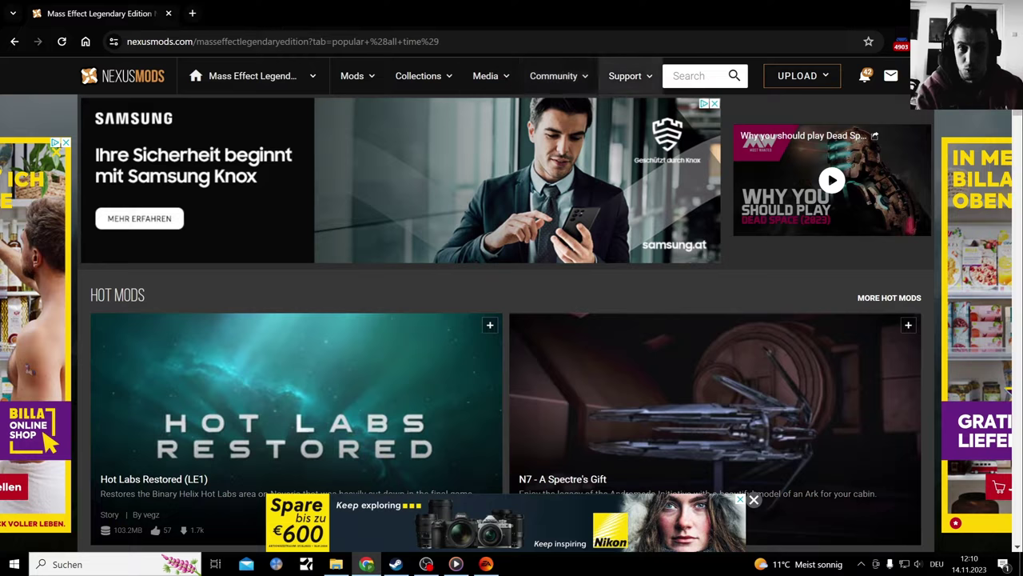
- Open the A Lot Of Textures (ALOT) mod page from the all-time popular mods
left_click(692, 76)
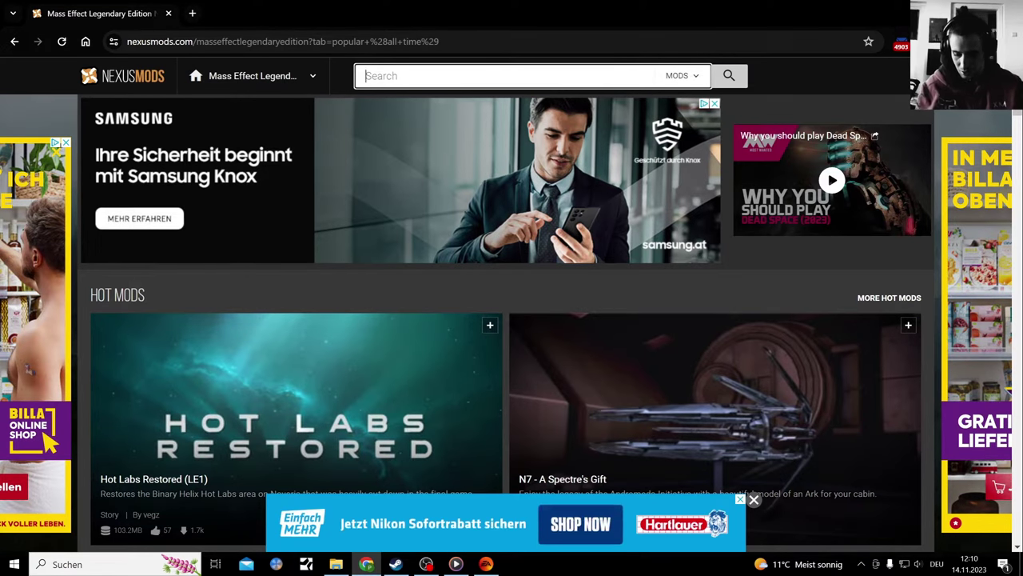
scroll(998, 305, "down", 2)
scroll(999, 305, "down", 4)
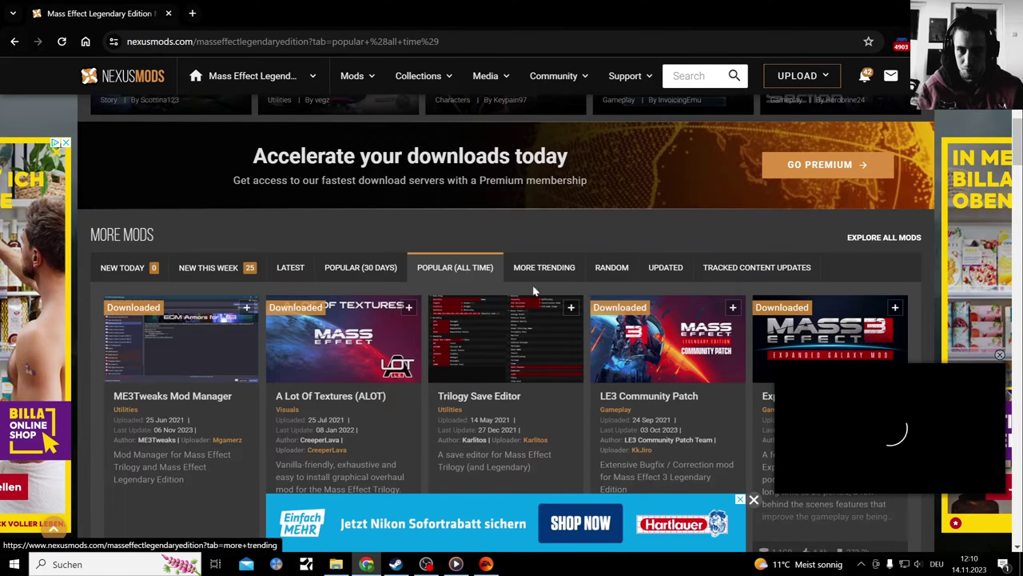
scroll(664, 275, "down", 2)
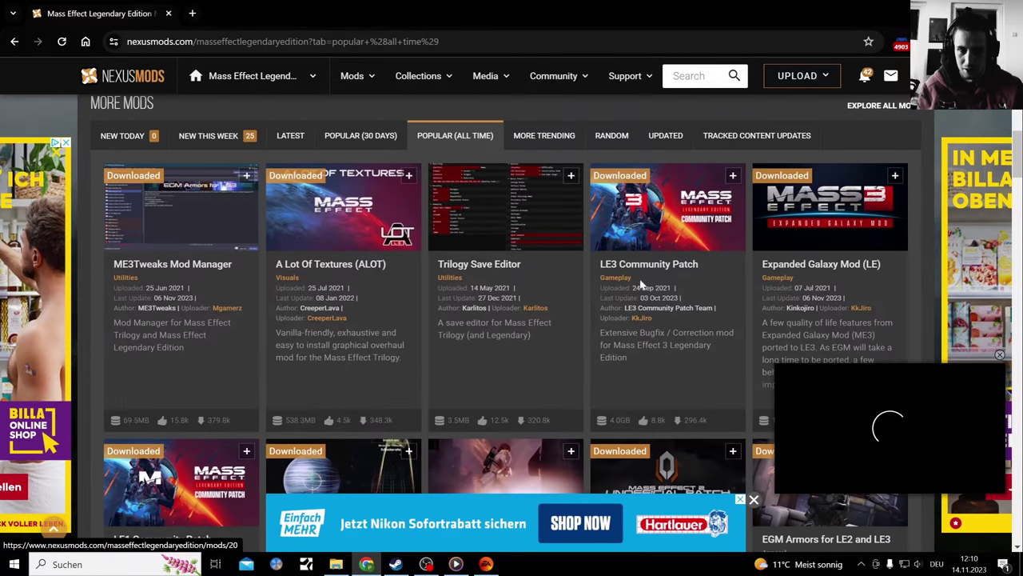
left_click(348, 225)
- Examine the ALOT mod's bug reports for launch problems, continuing to the second page of reports
scroll(376, 252, "down", 6)
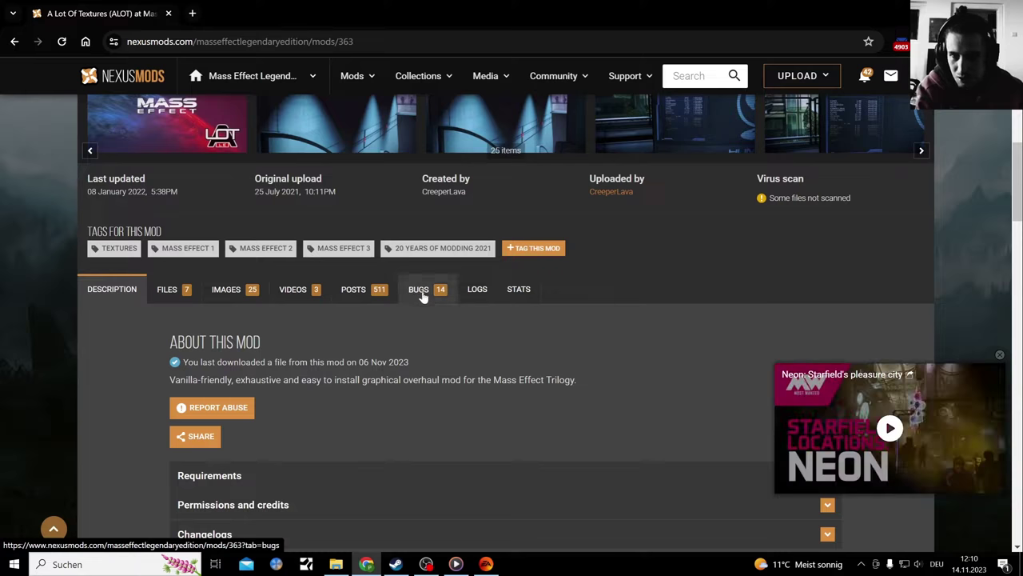
left_click(422, 291)
scroll(189, 290, "down", 2)
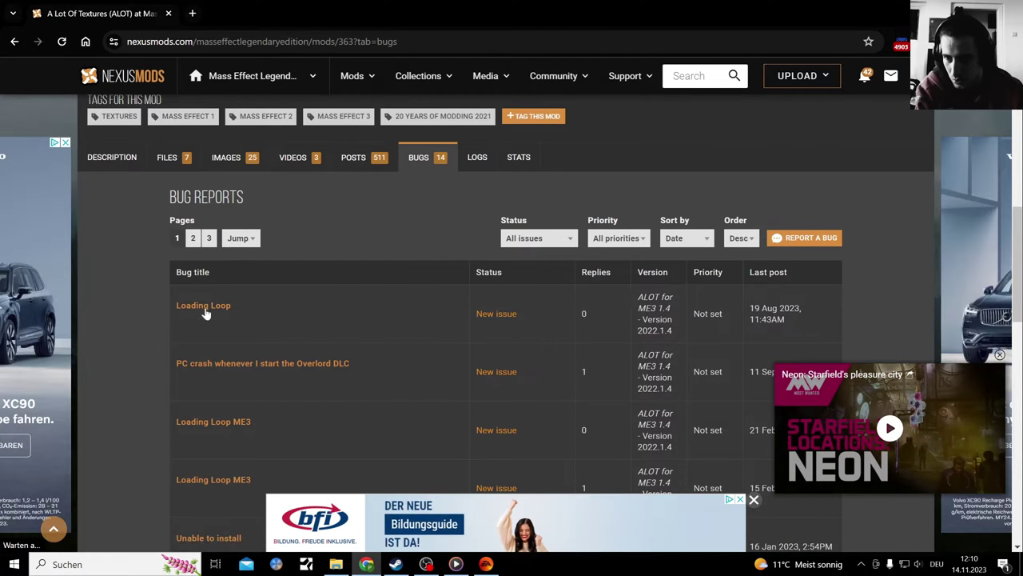
scroll(206, 320, "down", 2)
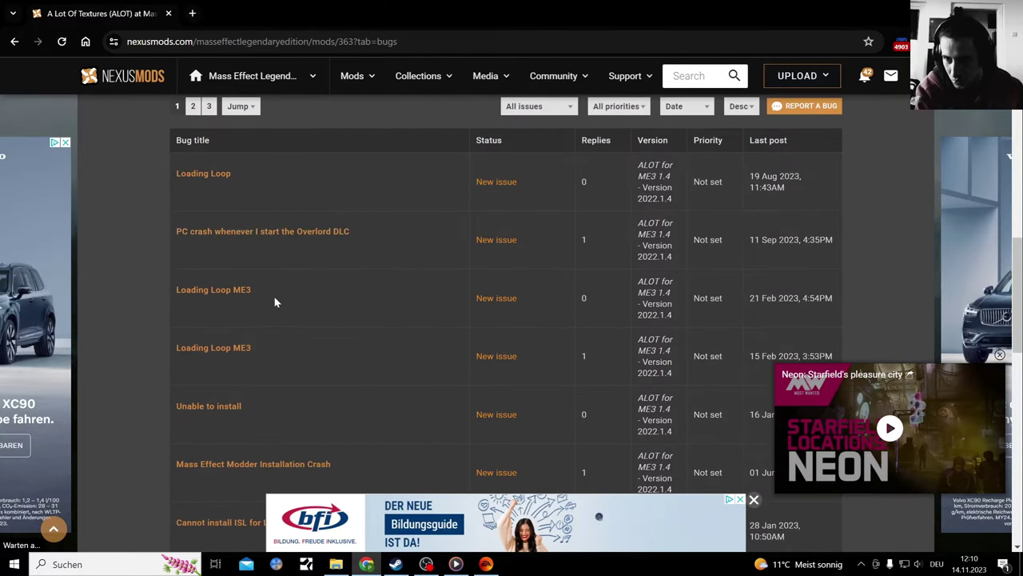
scroll(220, 354, "down", 2)
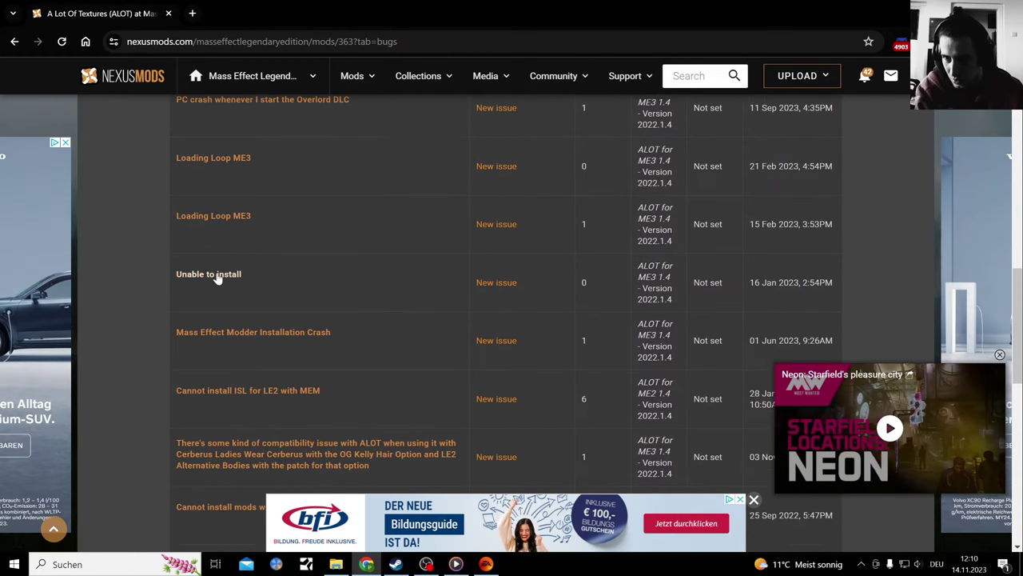
scroll(262, 344, "down", 2)
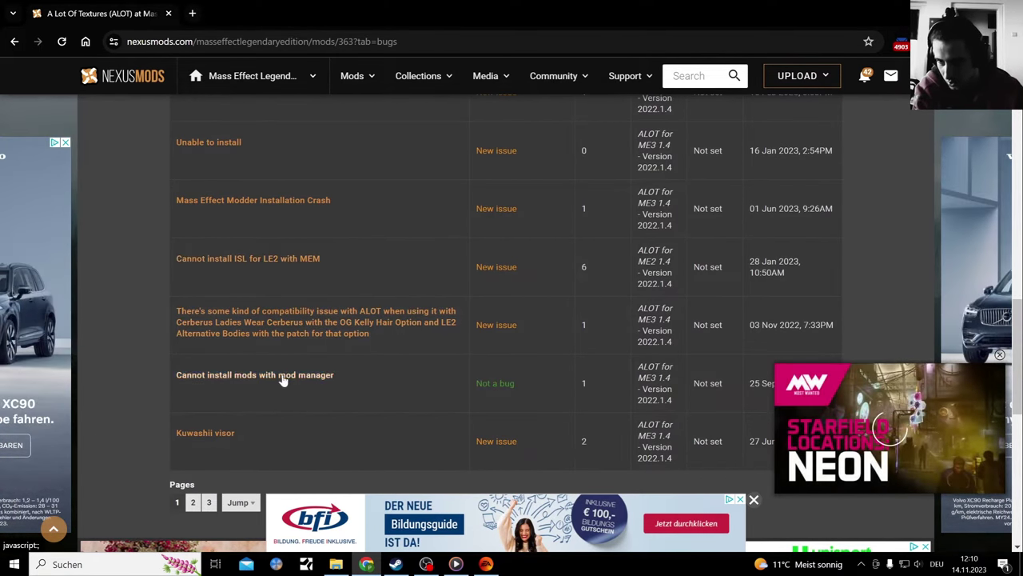
scroll(282, 380, "down", 3)
left_click(193, 300)
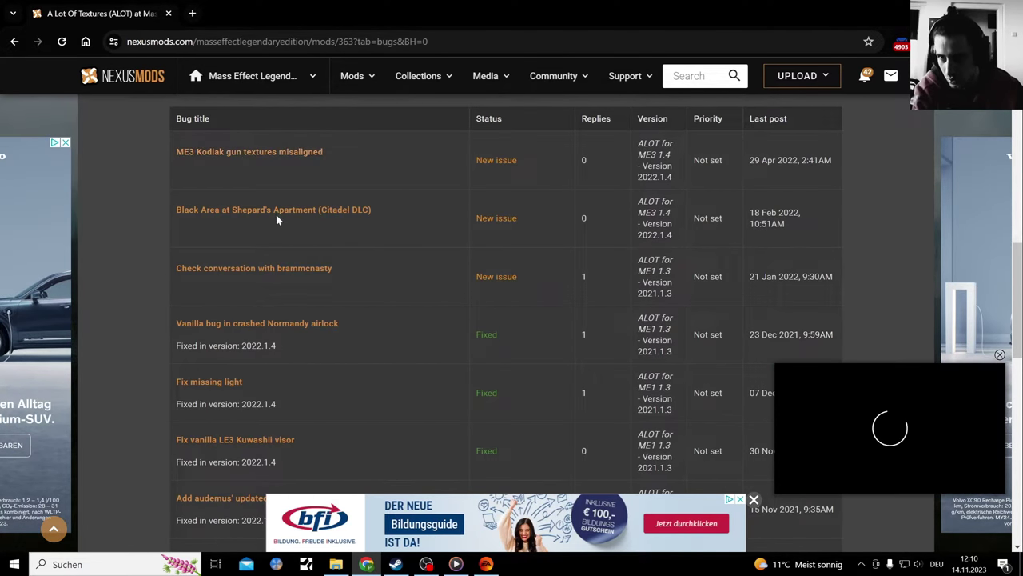
- Examine the rest of the second page and the third page of the ALOT mod's bug reports for startup problems
scroll(304, 269, "down", 1)
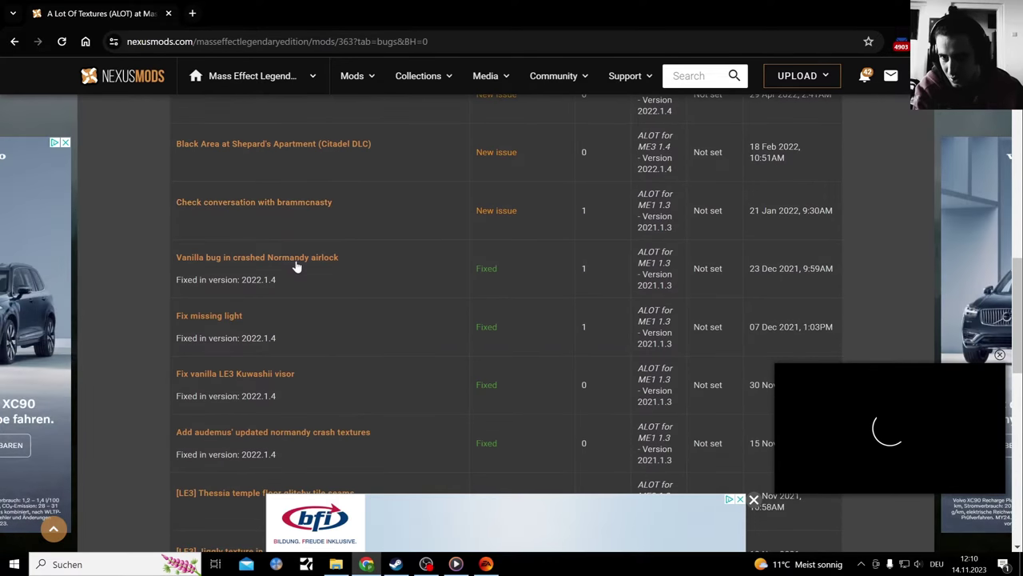
scroll(373, 308, "down", 2)
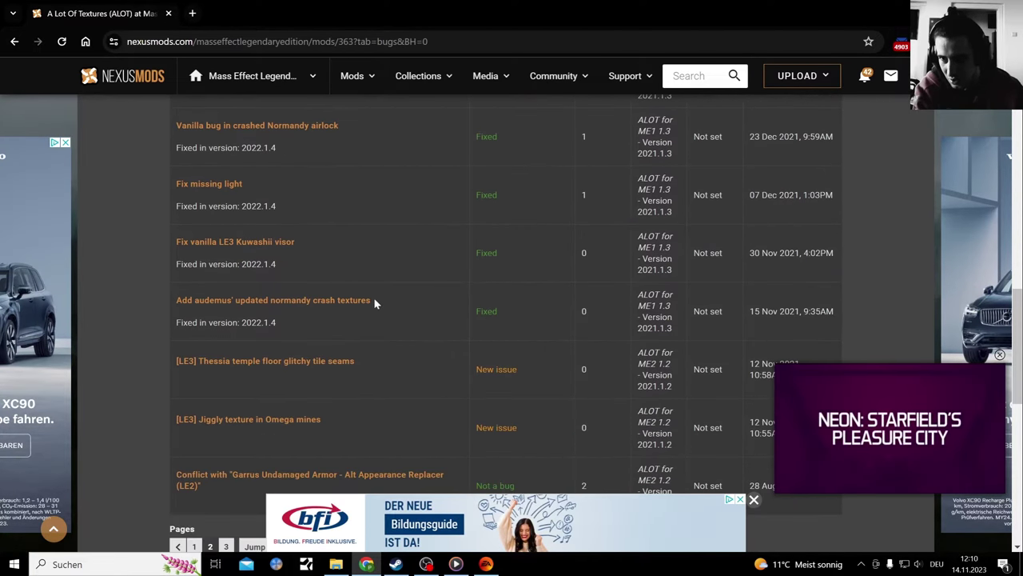
scroll(382, 290, "down", 2)
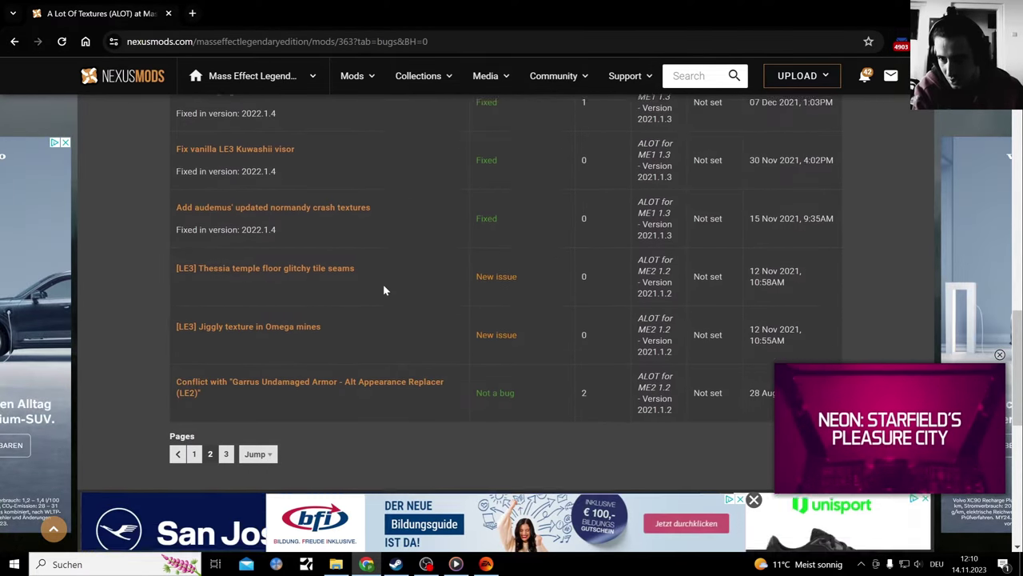
left_click(226, 414)
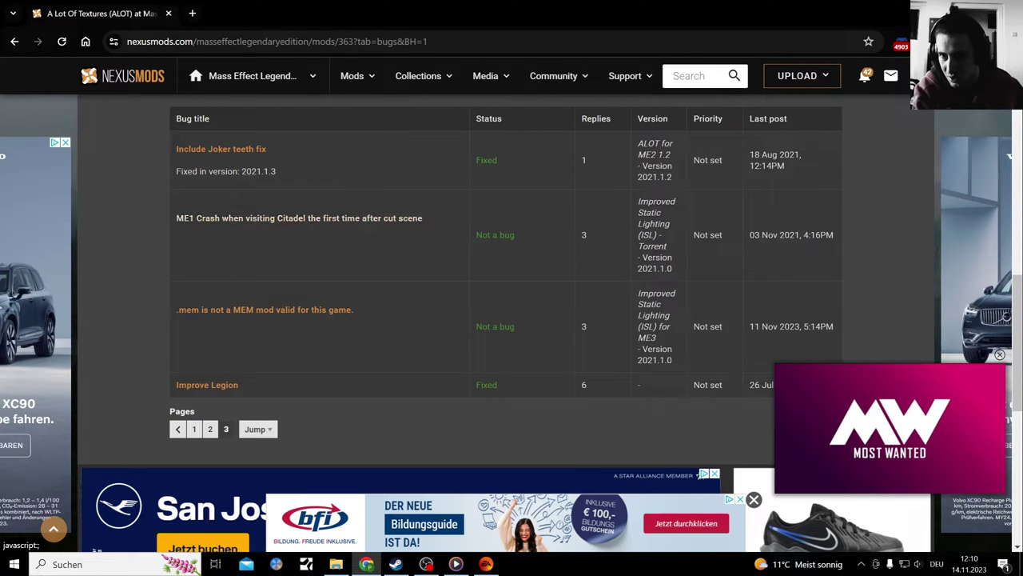
scroll(242, 166, "up", 1)
scroll(241, 165, "up", 3)
- Open the ALOT mod's posts and examine the user comments on its first page for matching installation or launch errors
left_click(358, 336)
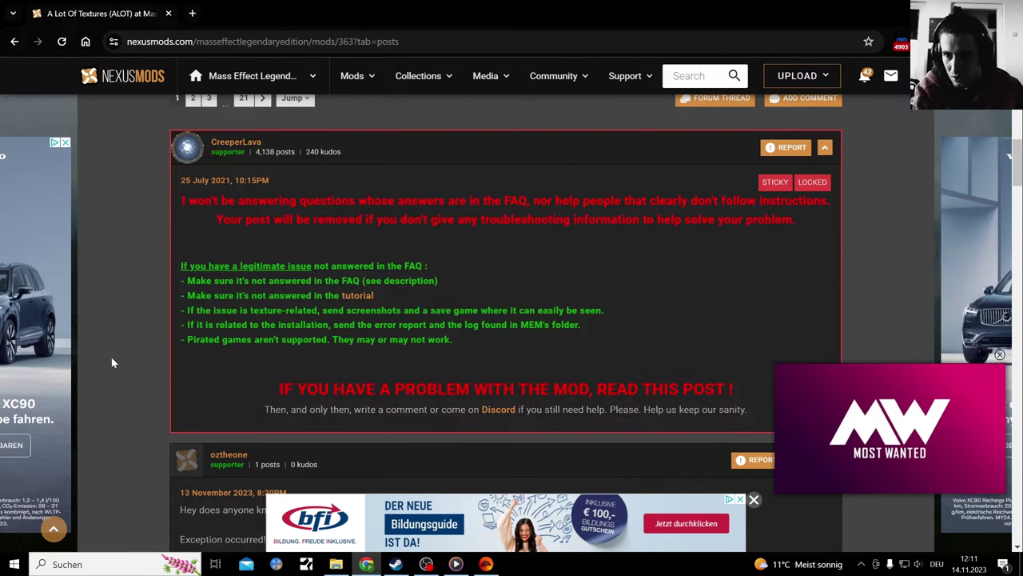
scroll(114, 367, "down", 3)
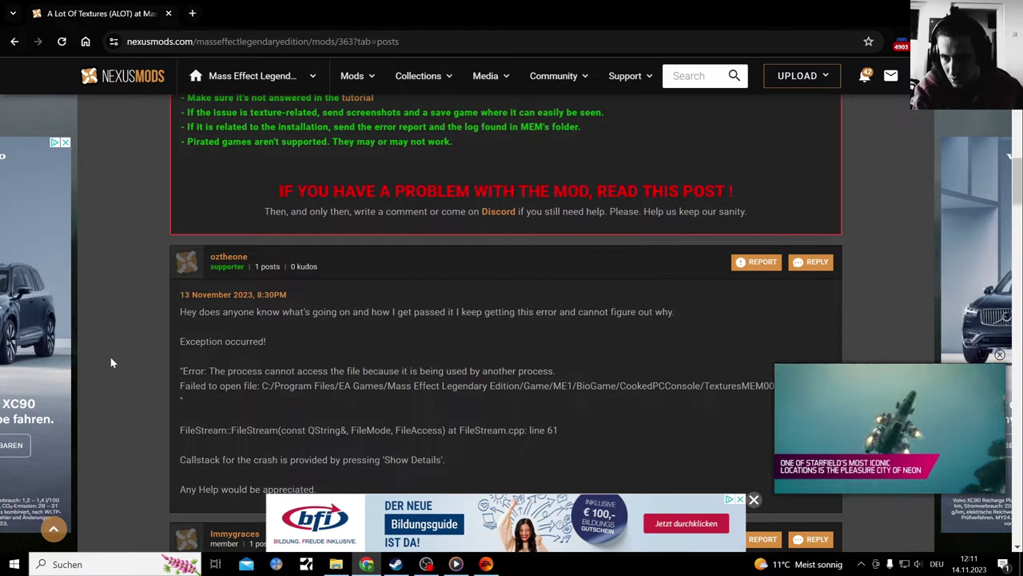
scroll(112, 362, "down", 4)
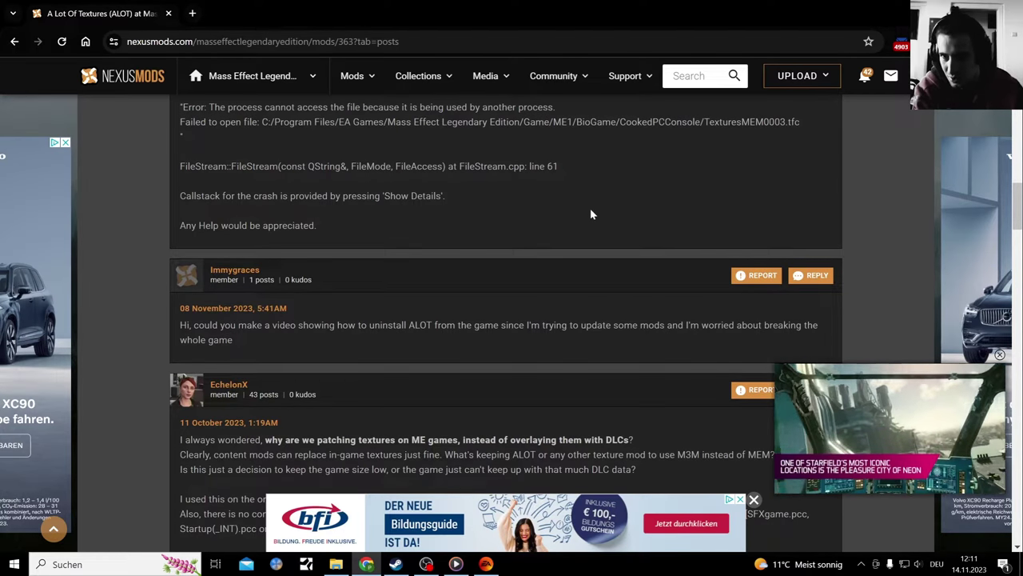
scroll(590, 214, "down", 3)
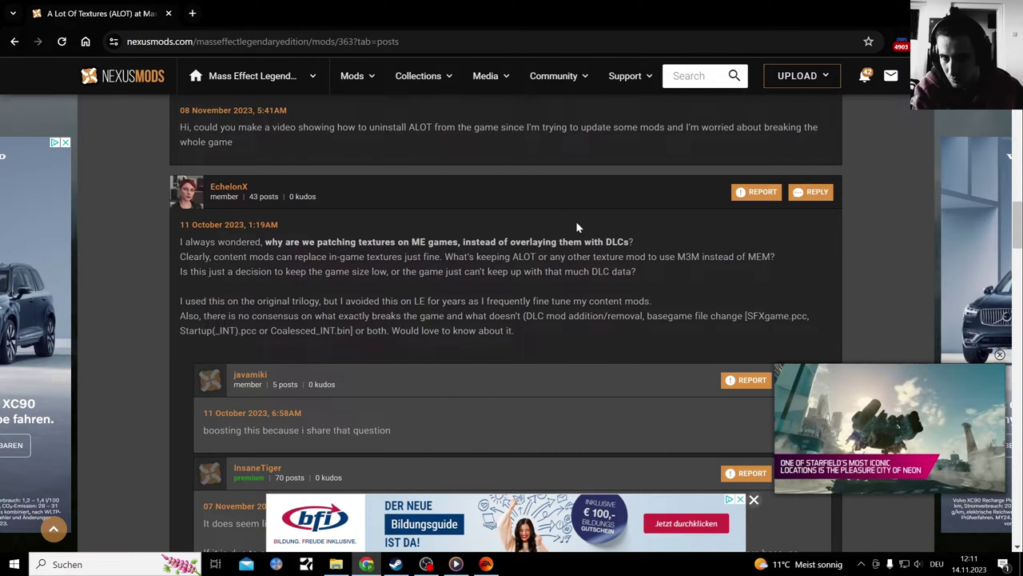
scroll(577, 221, "down", 6)
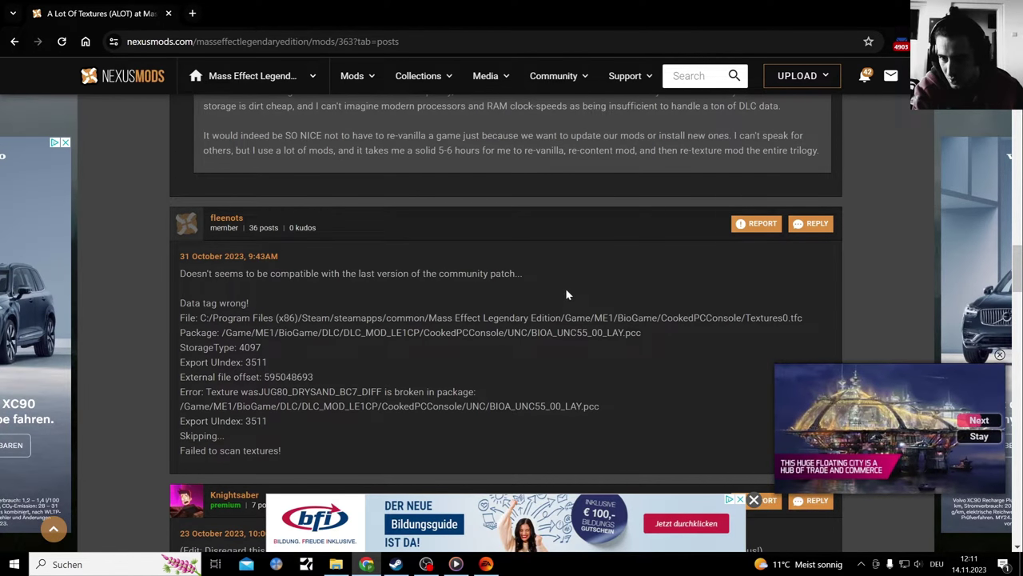
scroll(565, 297, "down", 4)
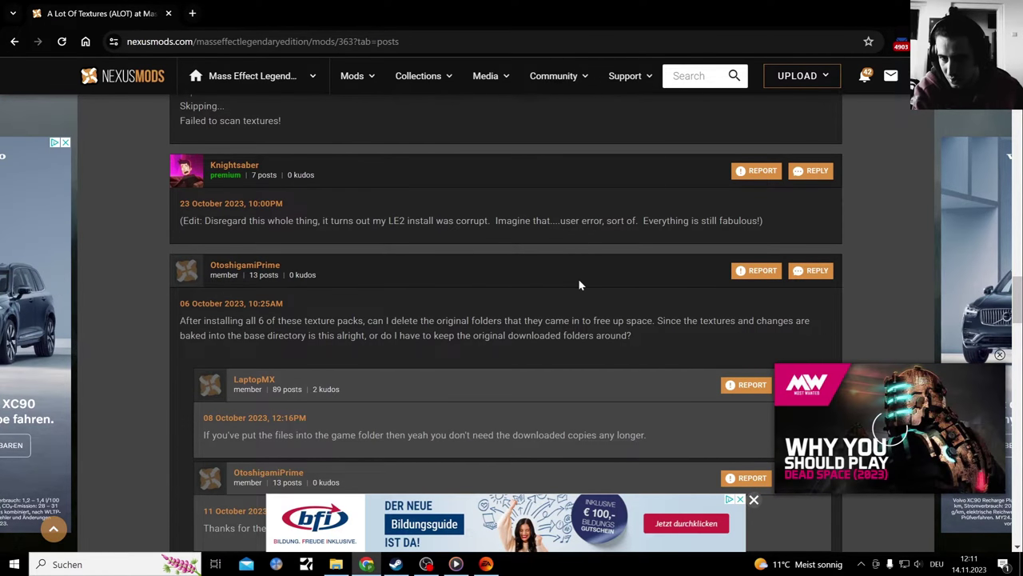
scroll(580, 286, "down", 4)
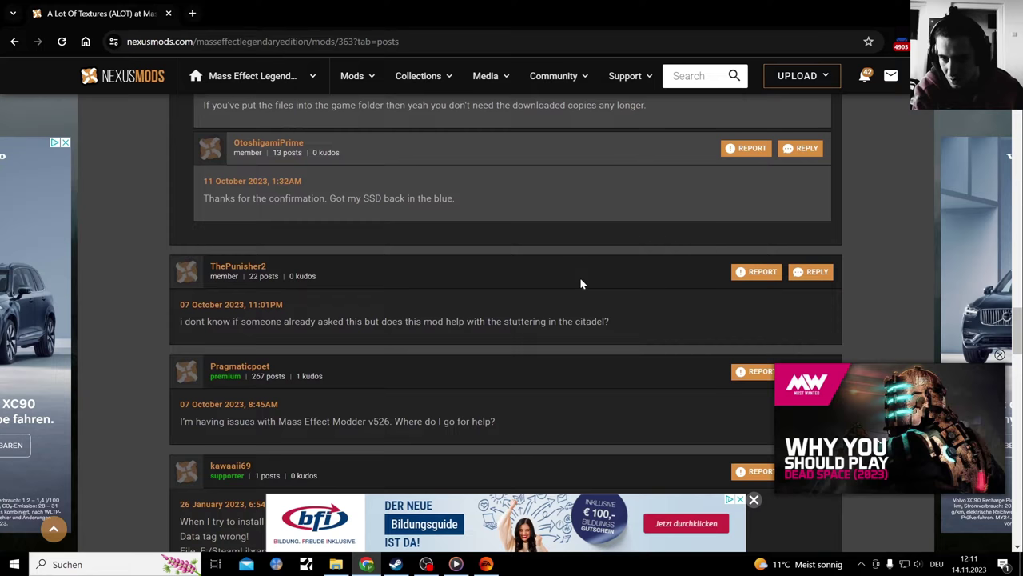
scroll(581, 280, "down", 4)
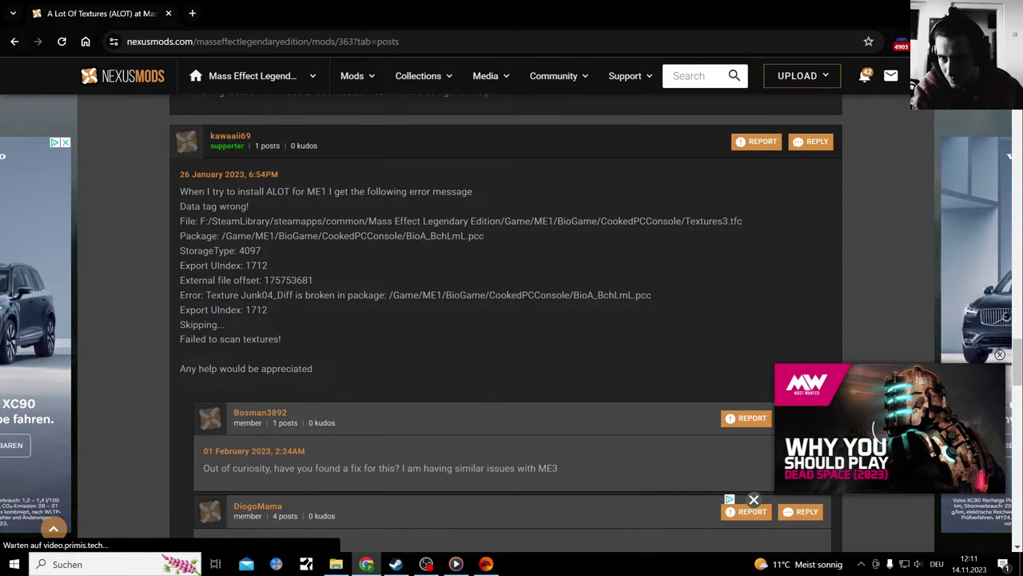
scroll(332, 239, "down", 15)
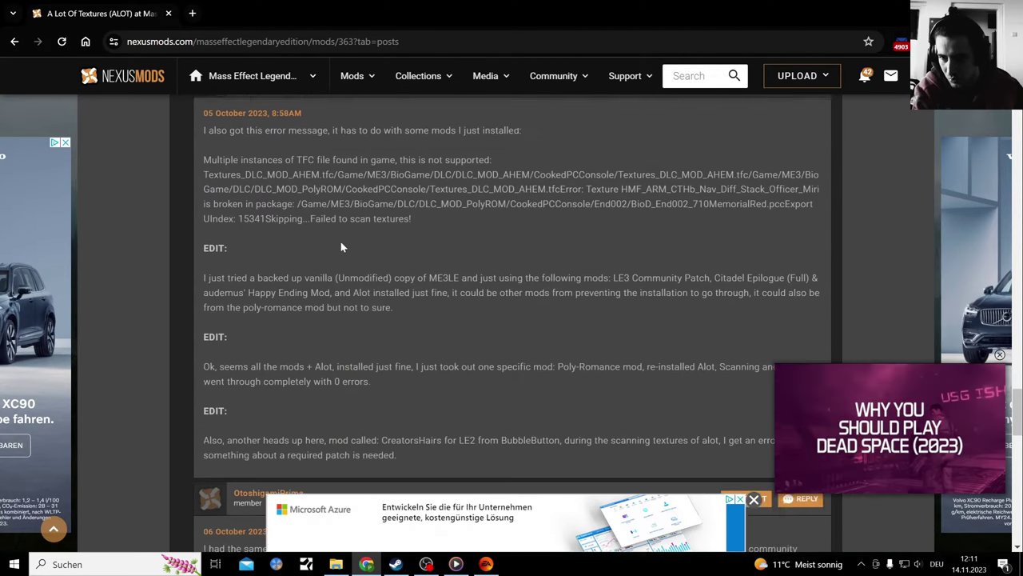
scroll(368, 239, "down", 2)
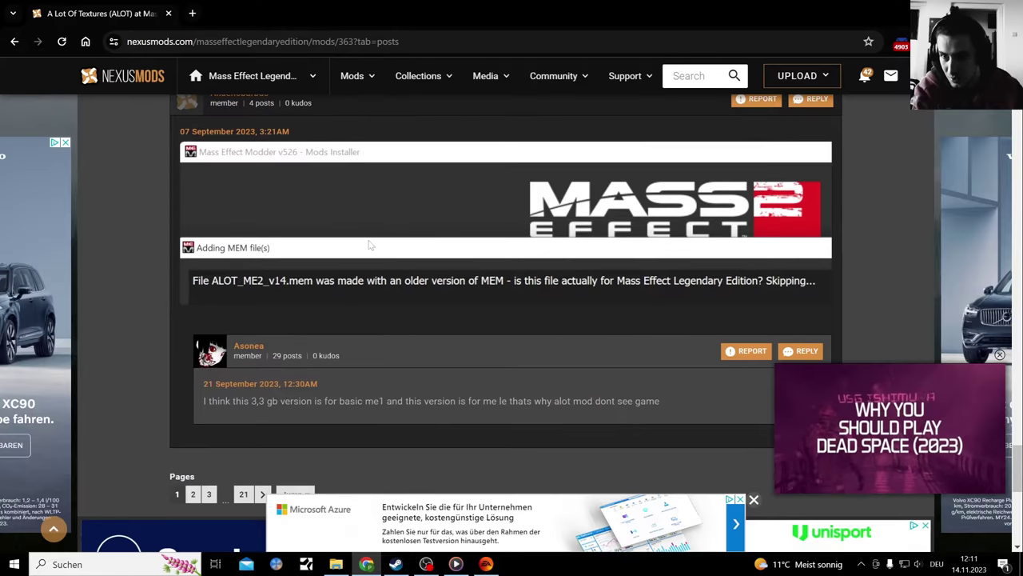
scroll(368, 243, "down", 5)
scroll(394, 242, "up", 10)
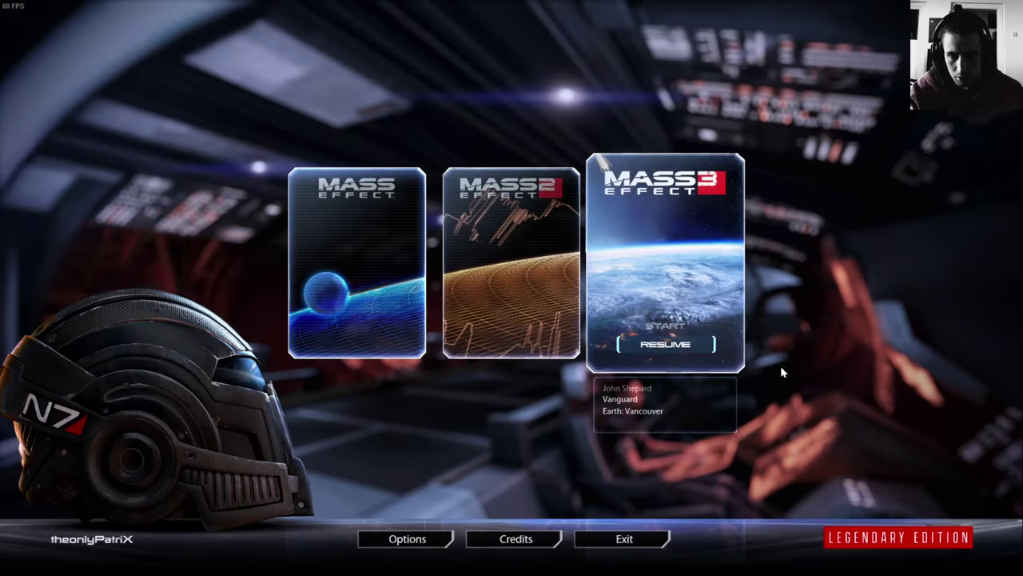
- Try again to start the first Mass Effect from the Legendary Edition launcher, and exit the launcher
left_click(360, 345)
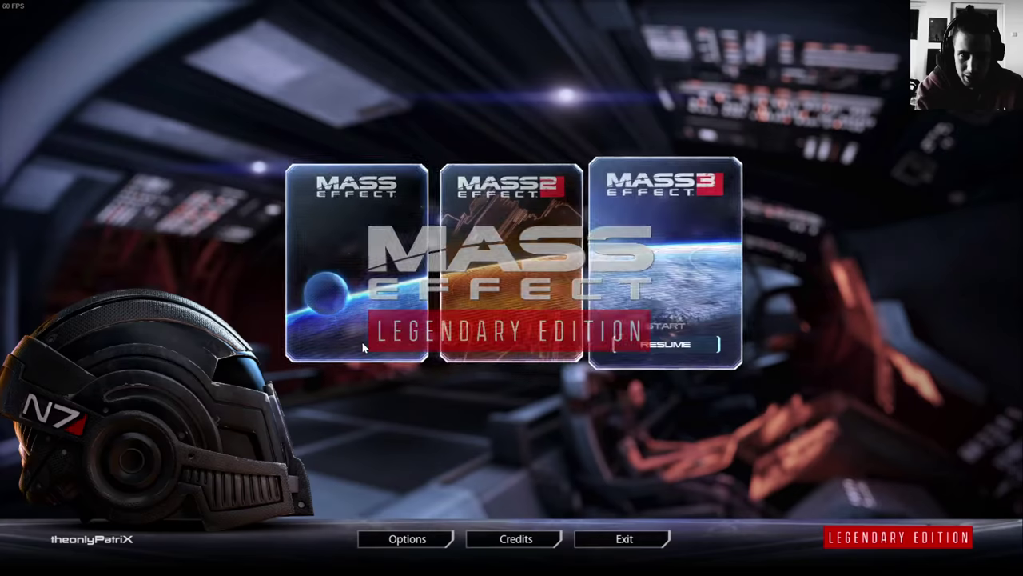
mouse_move(402, 334)
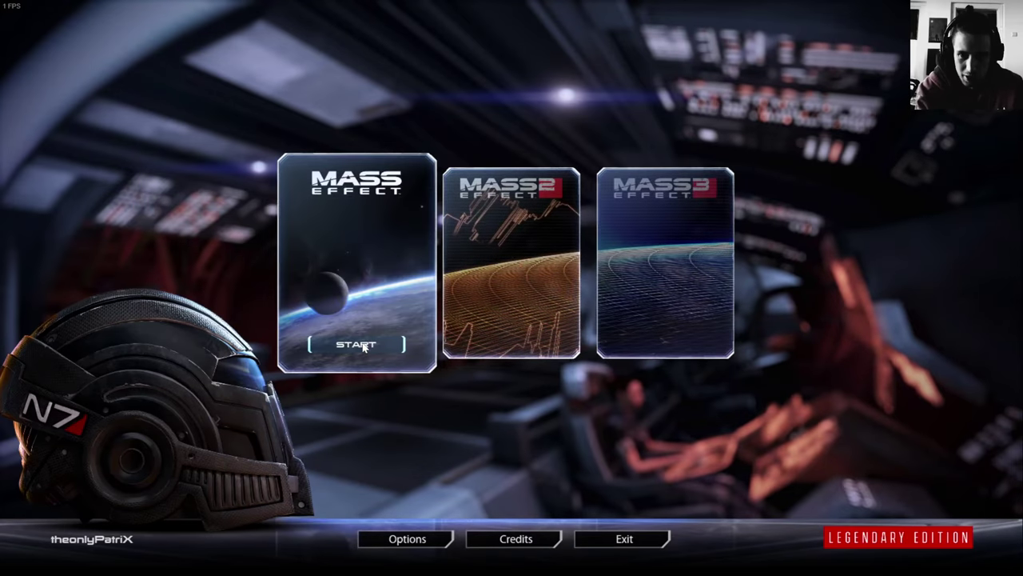
left_click(624, 538)
left_click(471, 359)
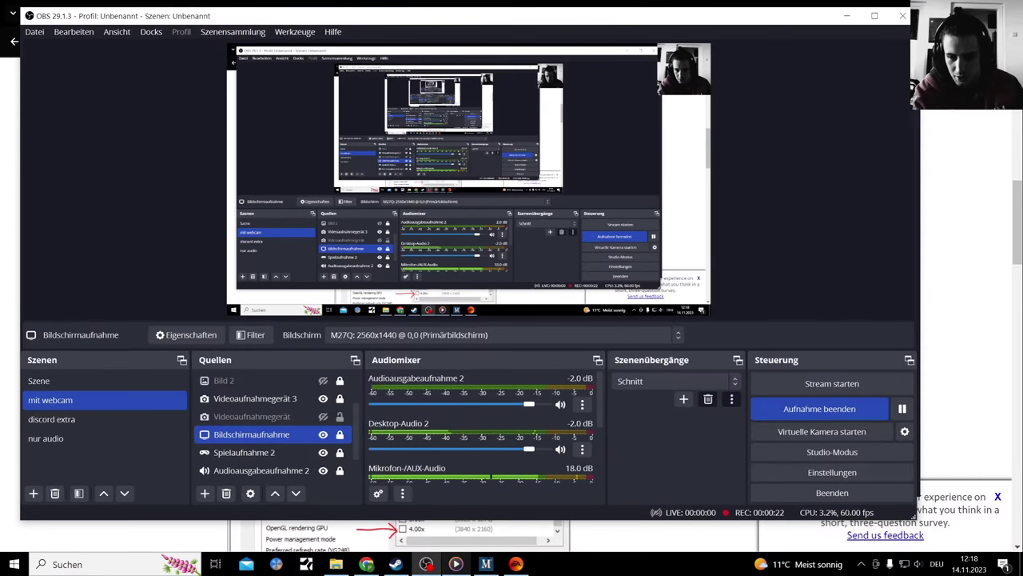
- Switch to Chrome and examine the accepted DSR Factors solution in the EA forum thread on ME1 and ME2 startup crashes
mouse_move(366, 564)
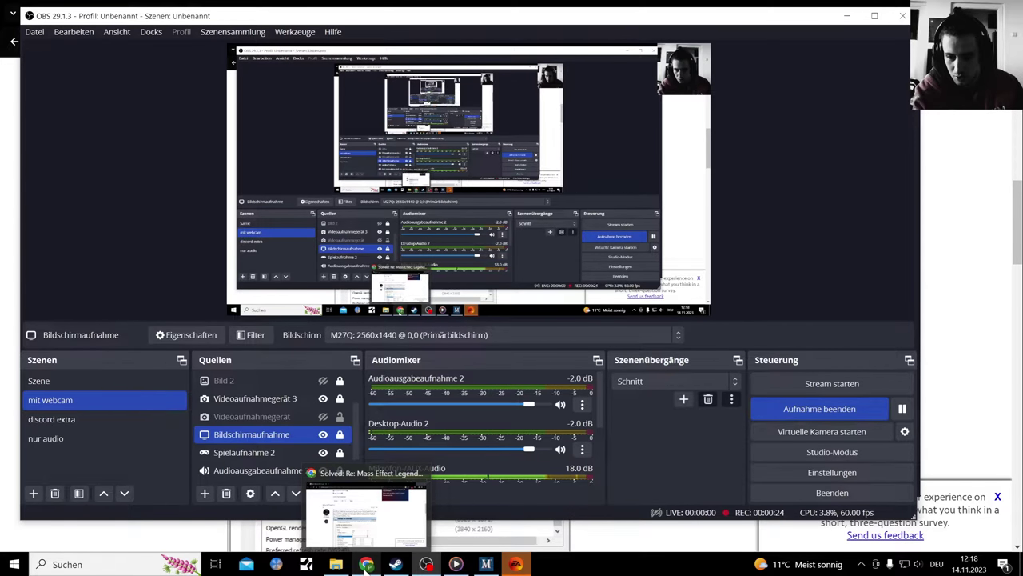
left_click(456, 565)
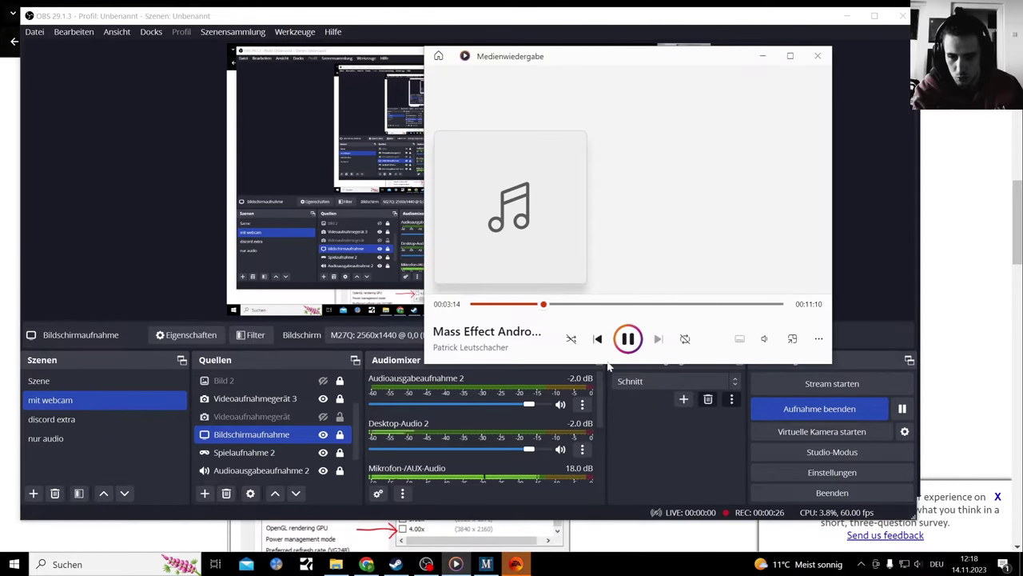
left_click(366, 565)
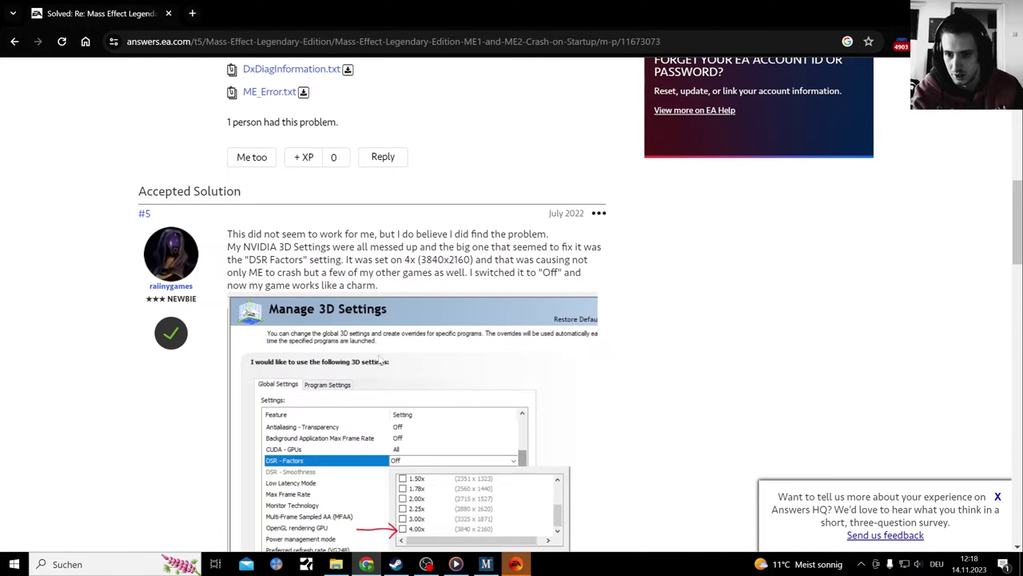
scroll(383, 304, "down", 2)
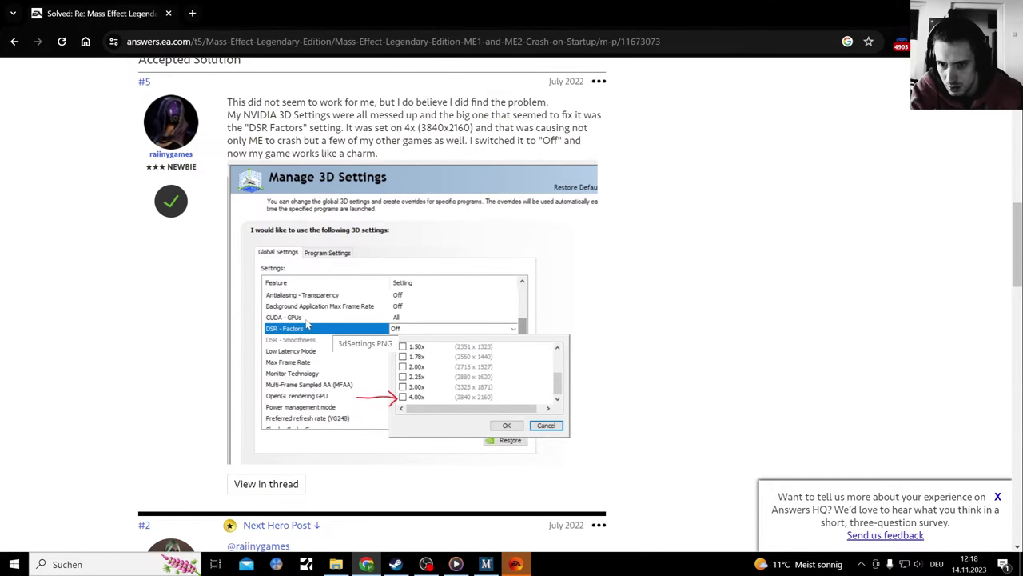
scroll(308, 323, "down", 10)
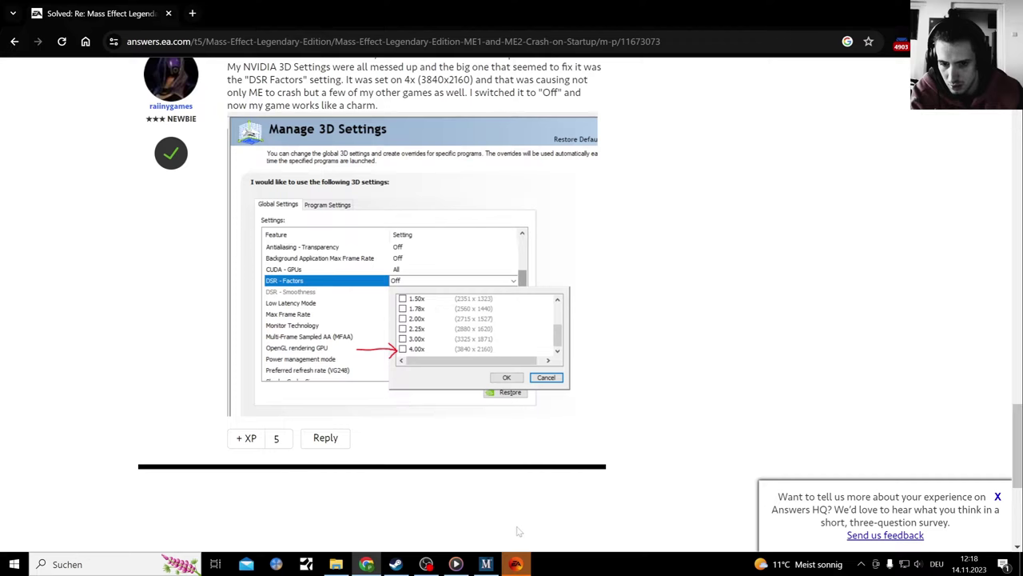
- Switch to the NVIDIA Systemsteuerung with 3D-Einstellungen verwalten open, and reposition its window over the forum page
left_click(861, 563)
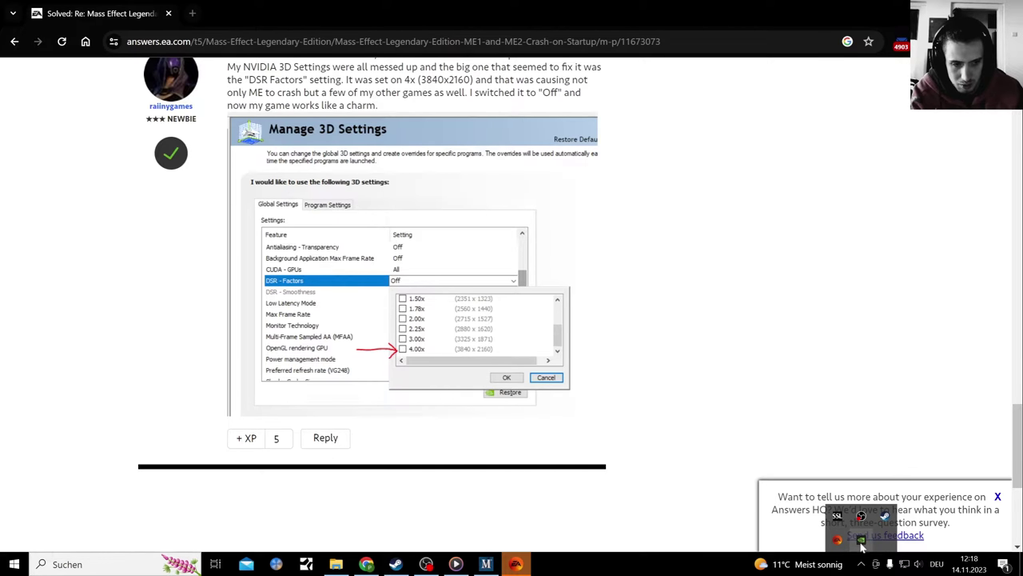
double_click(862, 541)
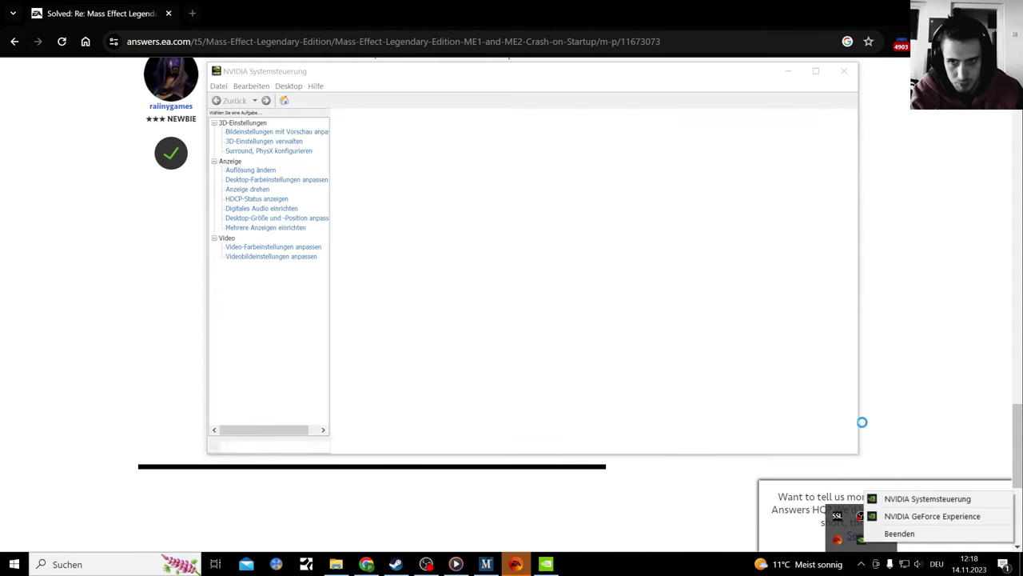
left_click(601, 99)
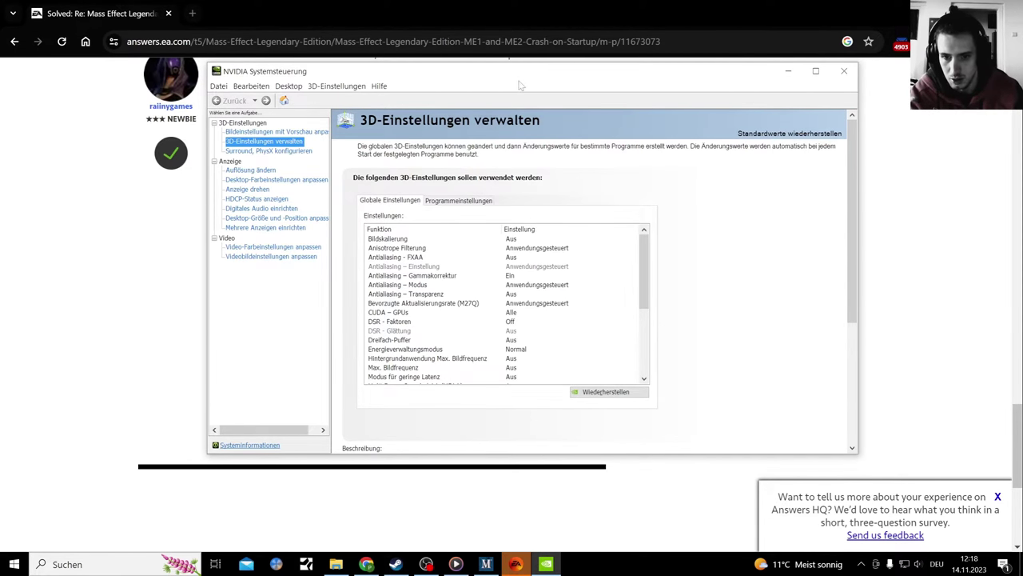
left_click_drag(387, 78, 438, 92)
- Look through the list of programs with individual 3D settings for the first Mass Effect
left_click(516, 214)
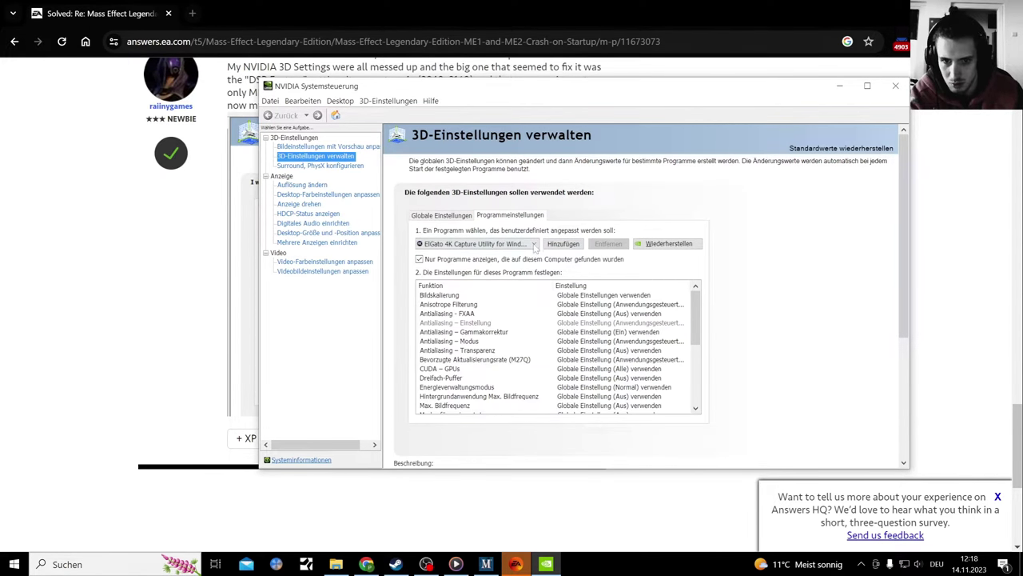
left_click(534, 245)
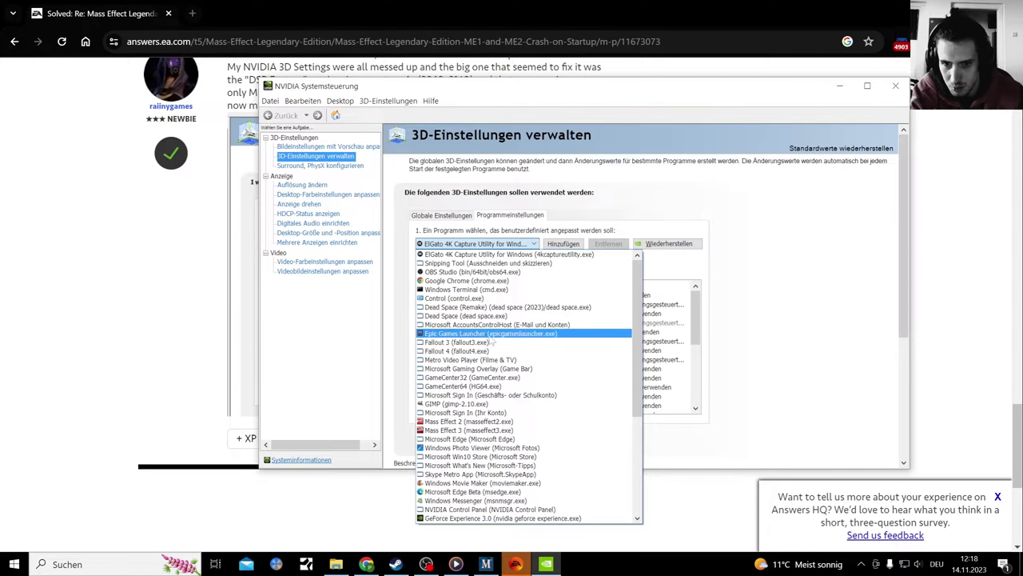
scroll(483, 332, "down", 3)
scroll(483, 331, "down", 1)
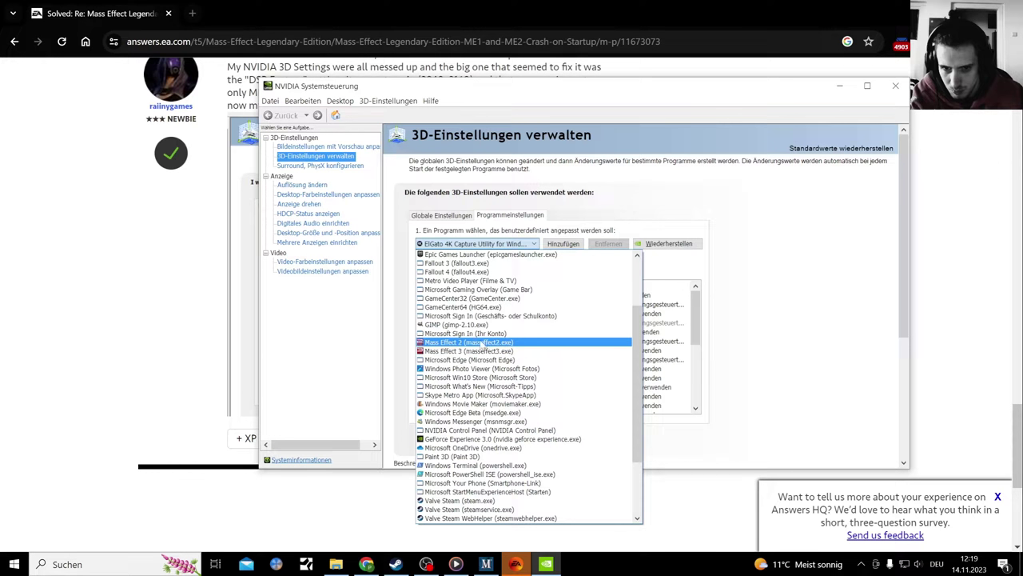
scroll(482, 342, "up", 3)
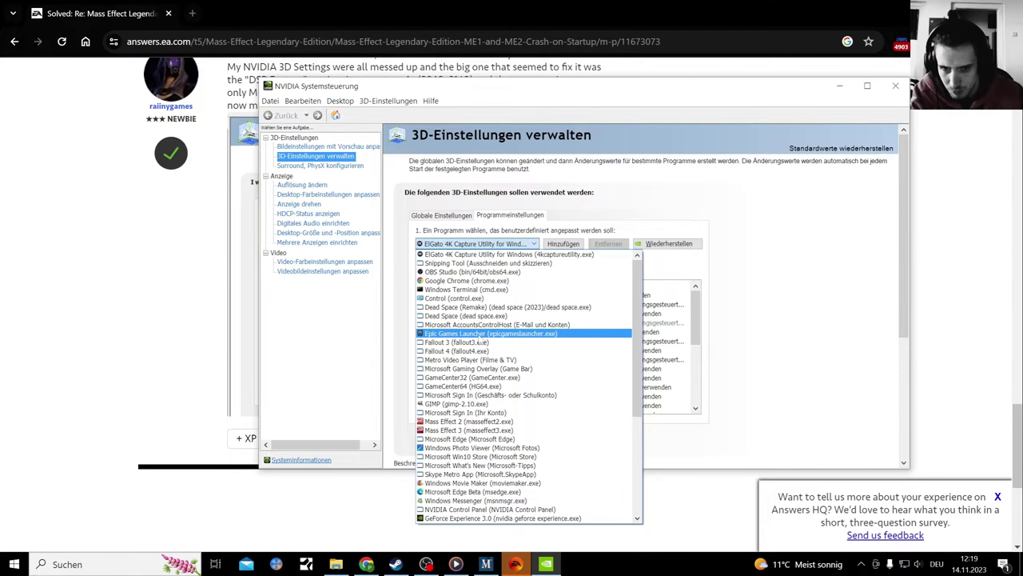
scroll(480, 340, "down", 5)
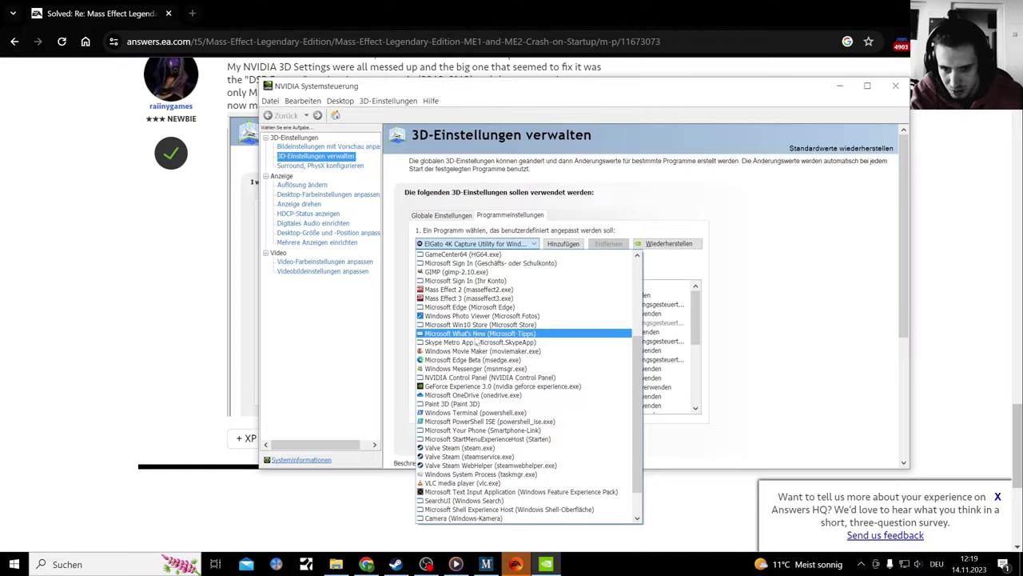
scroll(475, 341, "down", 2)
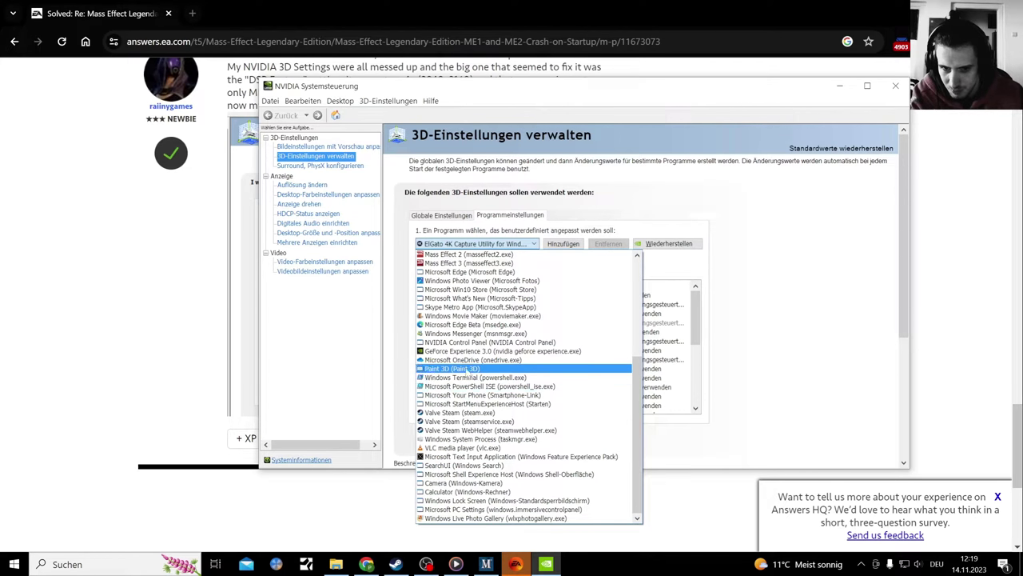
scroll(467, 362, "up", 6)
- Choose Mass Effect Legendary Edition (masseffect1.exe) as the program with individual 3D settings, examine its available options, and close the NVIDIA Systemsteuerung
left_click(479, 253)
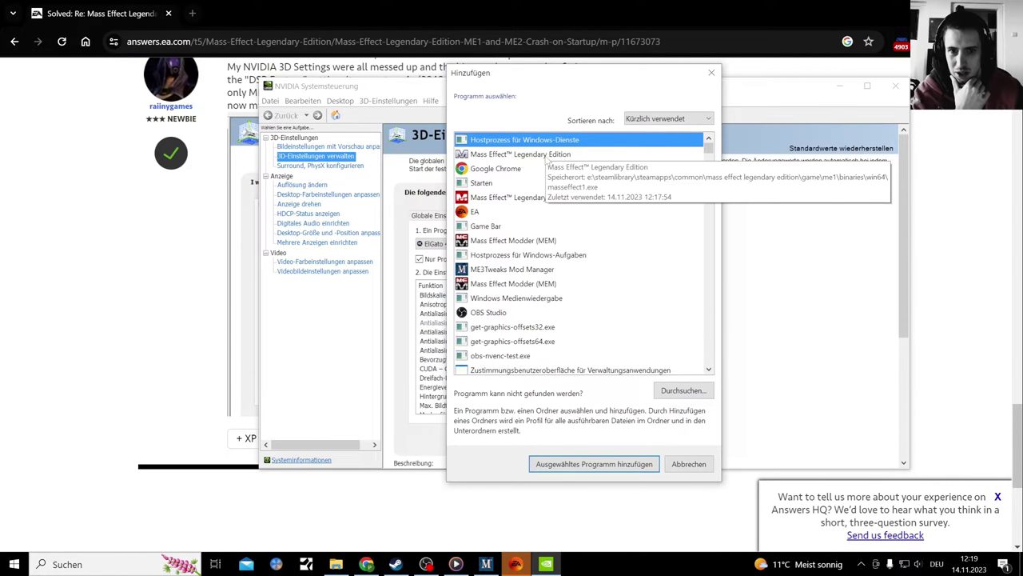
double_click(546, 157)
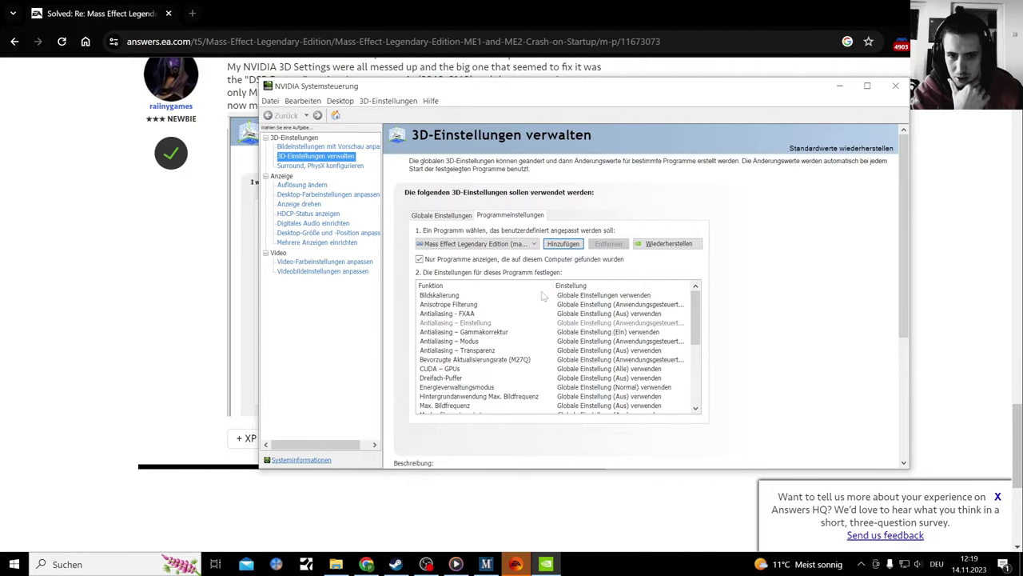
scroll(550, 336, "down", 1)
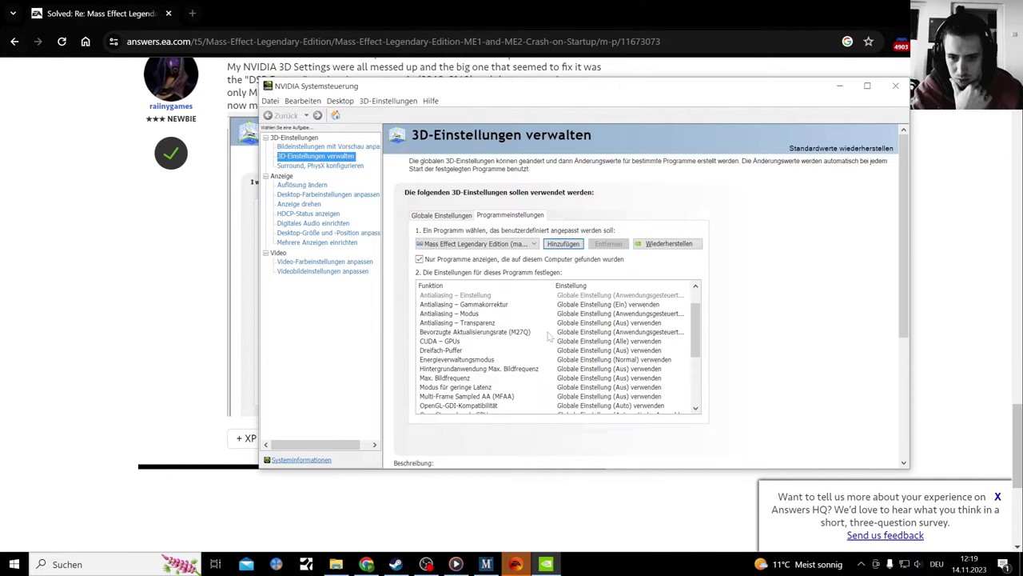
scroll(550, 336, "down", 1)
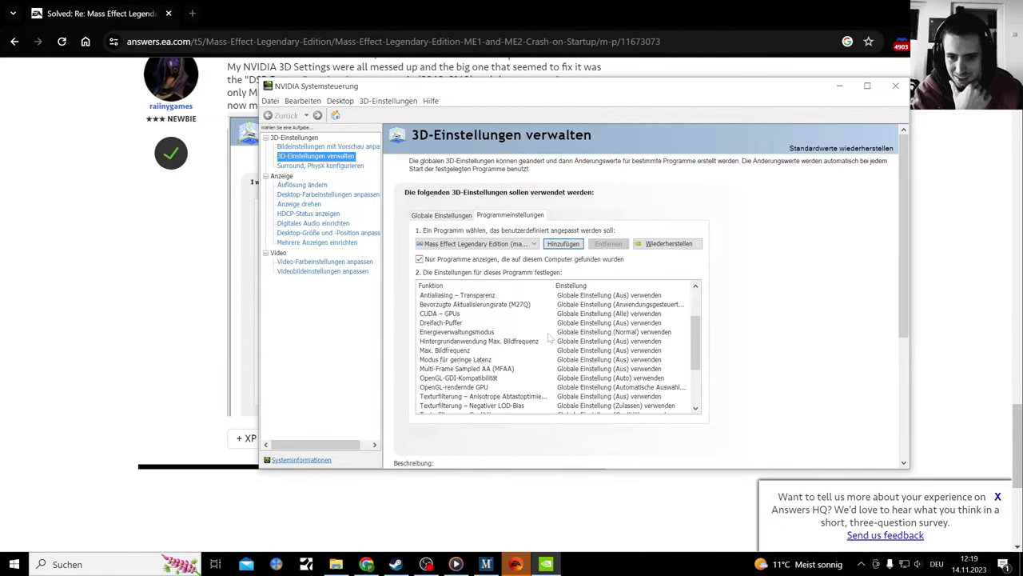
scroll(550, 336, "down", 1)
scroll(550, 336, "down", 1)
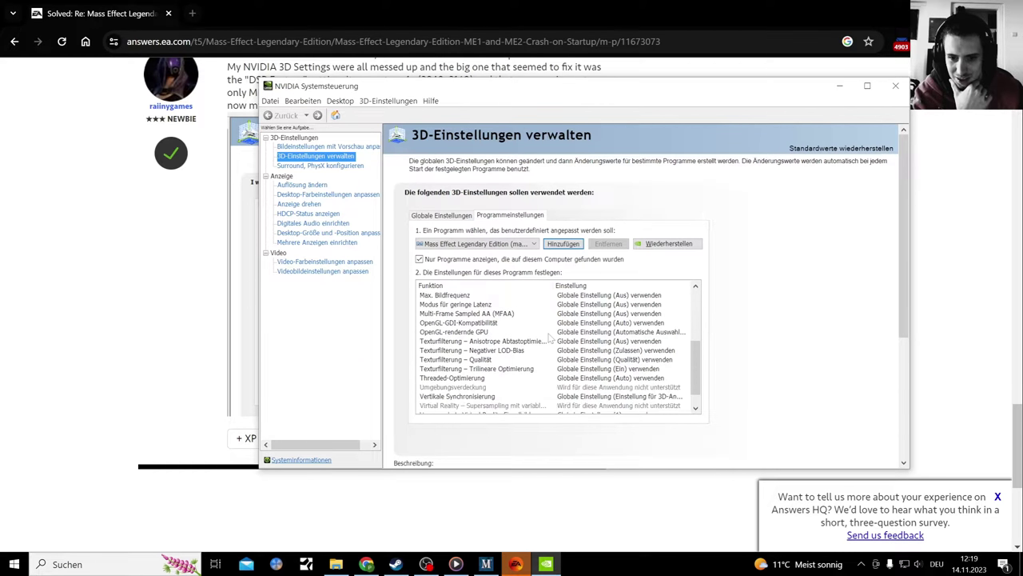
scroll(550, 336, "down", 1)
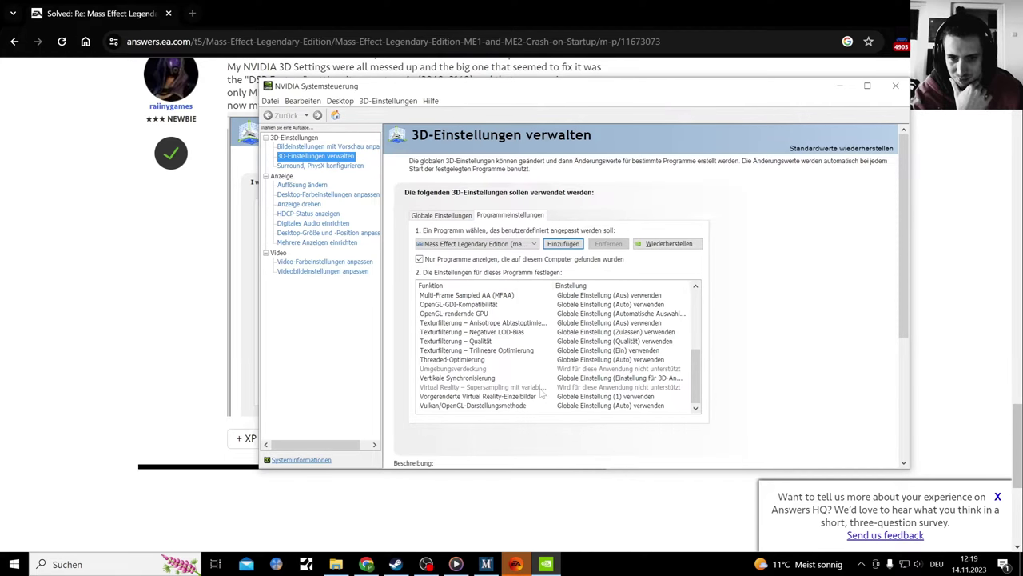
scroll(540, 391, "up", 5)
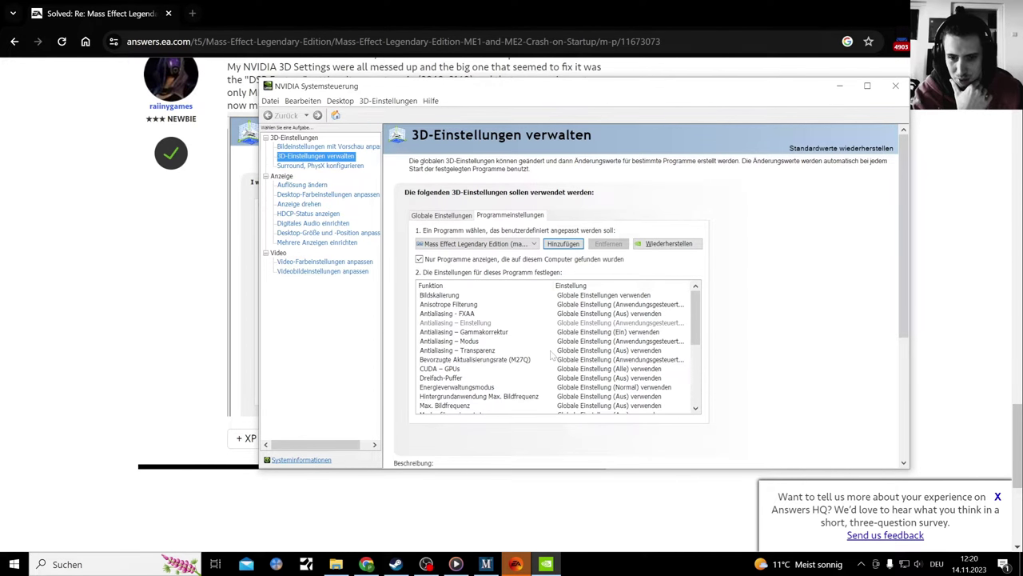
left_click(895, 85)
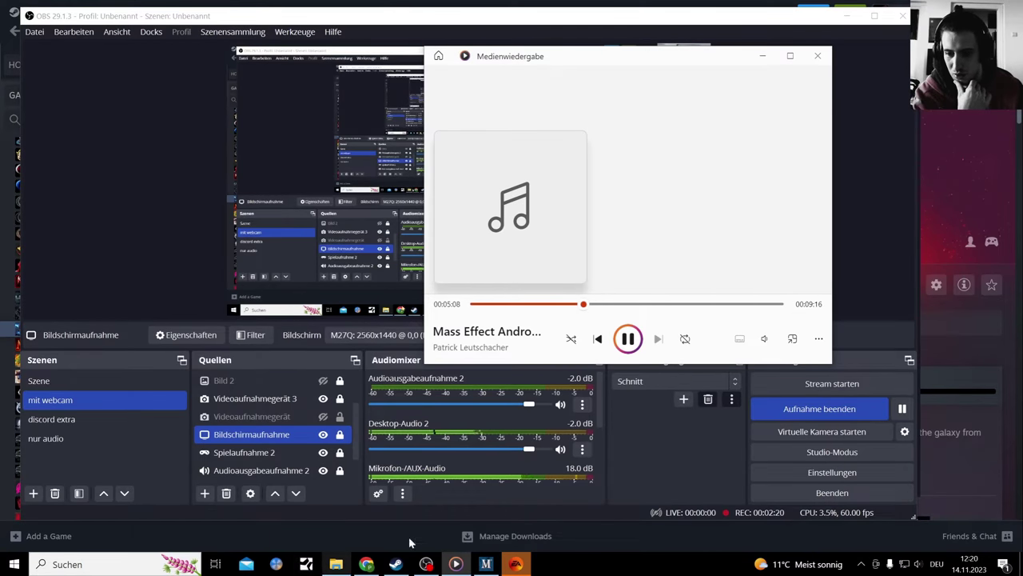
- Switch to ME3Tweaks Mod Manager and open the installation information for the ME1 game target
key("super+d")
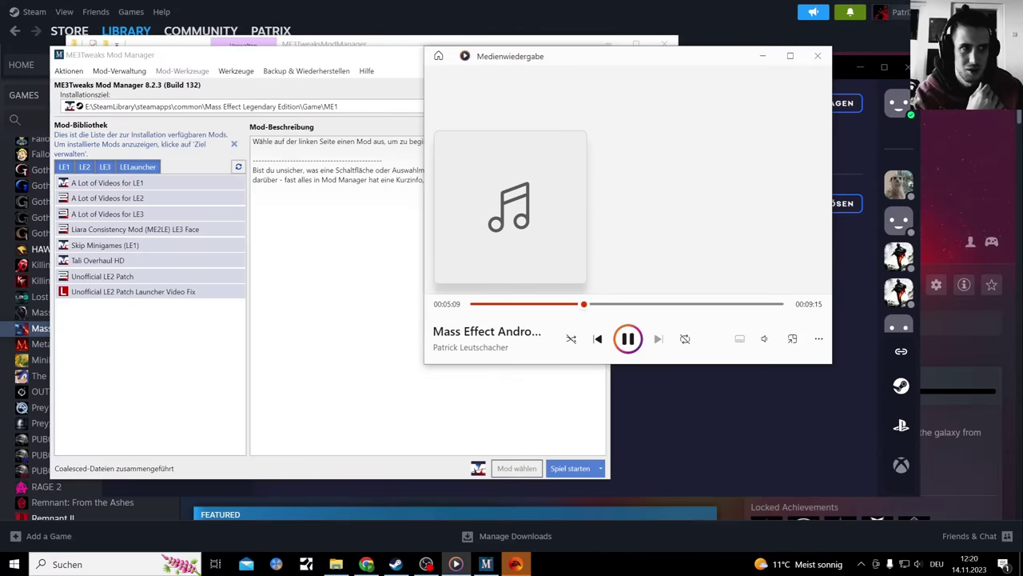
left_click(303, 58)
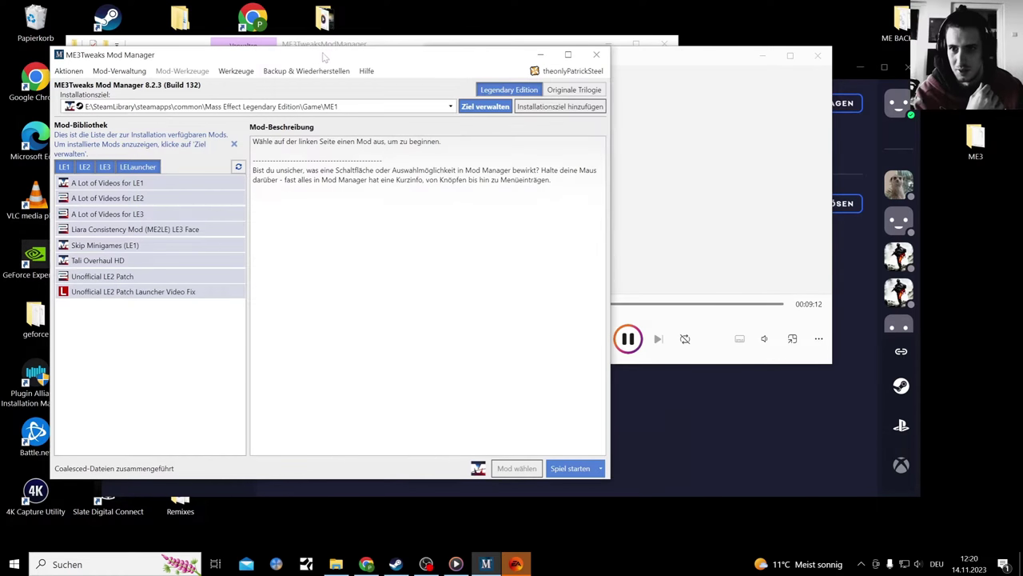
left_click(119, 70)
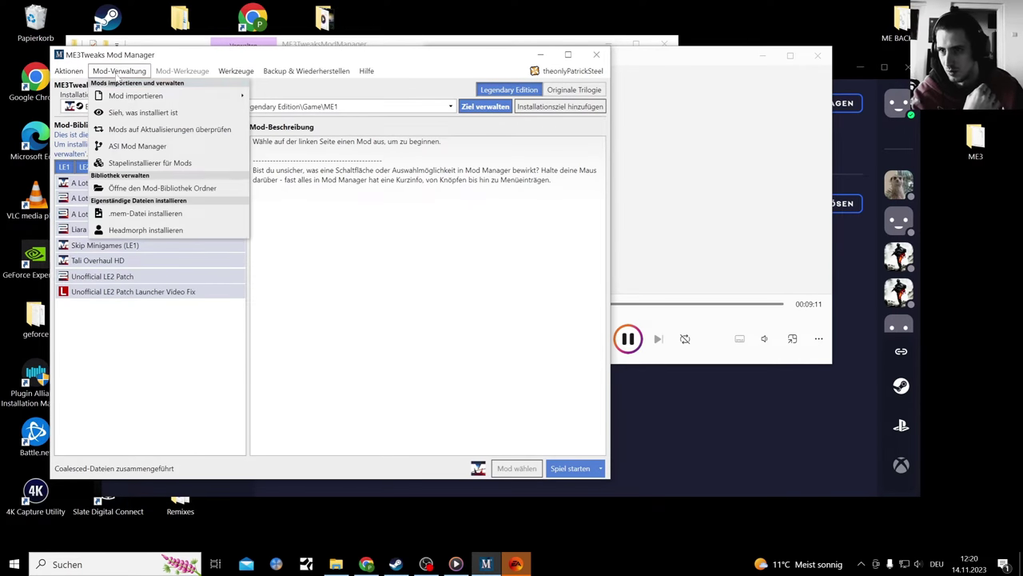
left_click(136, 118)
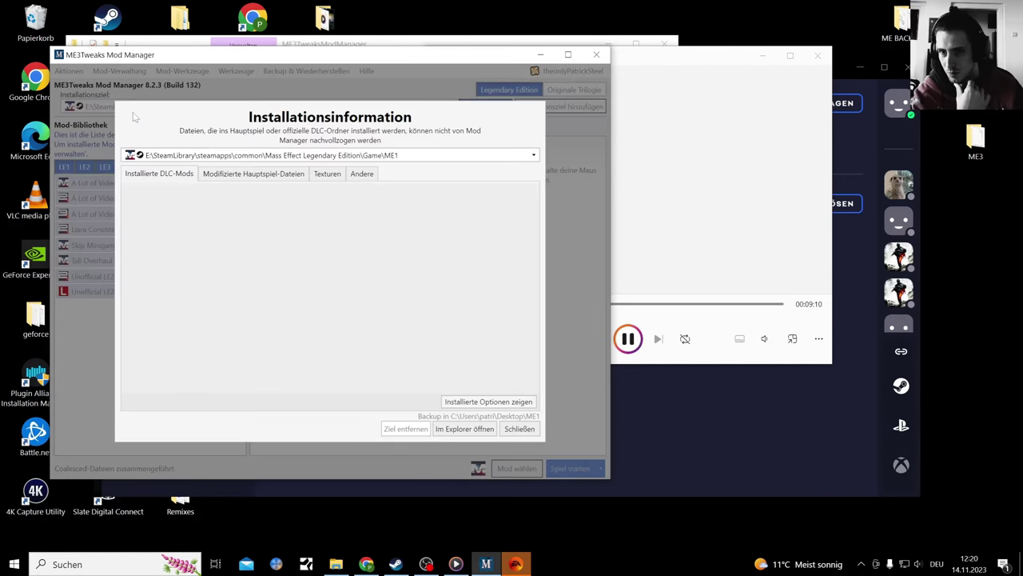
- Check the ME1 target's modified main game files, textures, other details and installed DLC mods, and put the mod manager away
left_click(253, 174)
left_click(327, 174)
left_click(361, 174)
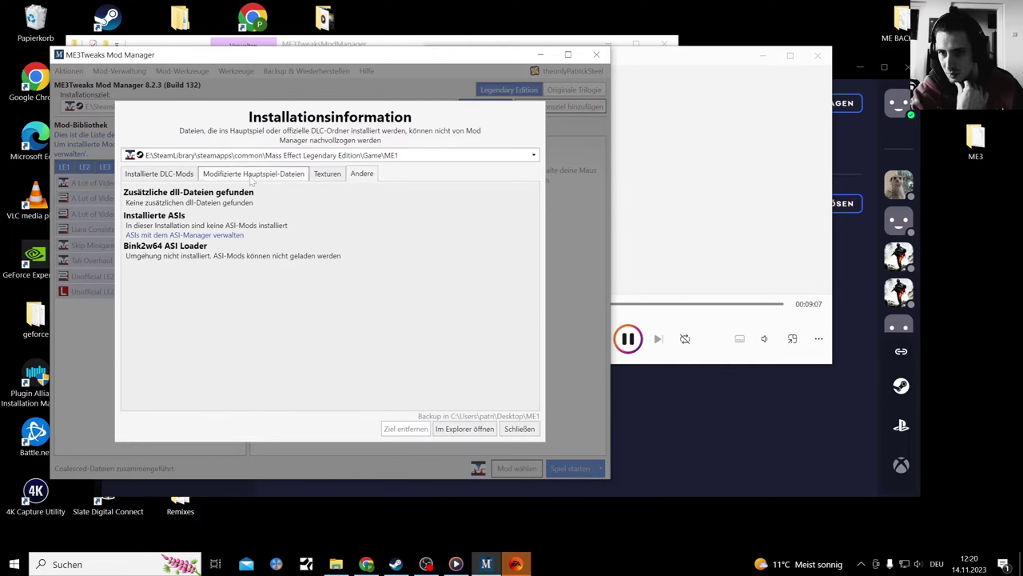
left_click(327, 173)
left_click(252, 173)
left_click(159, 174)
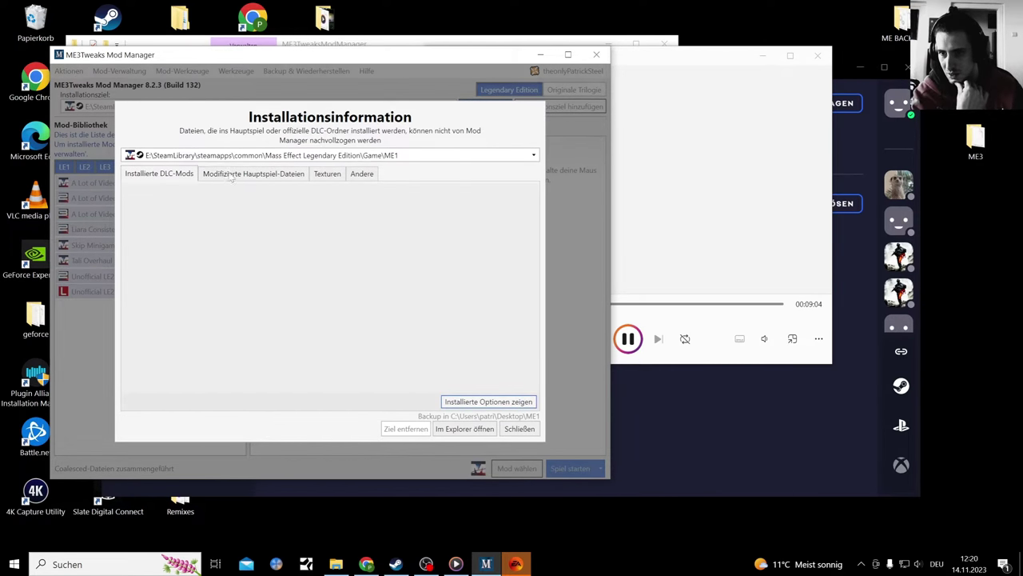
left_click(520, 428)
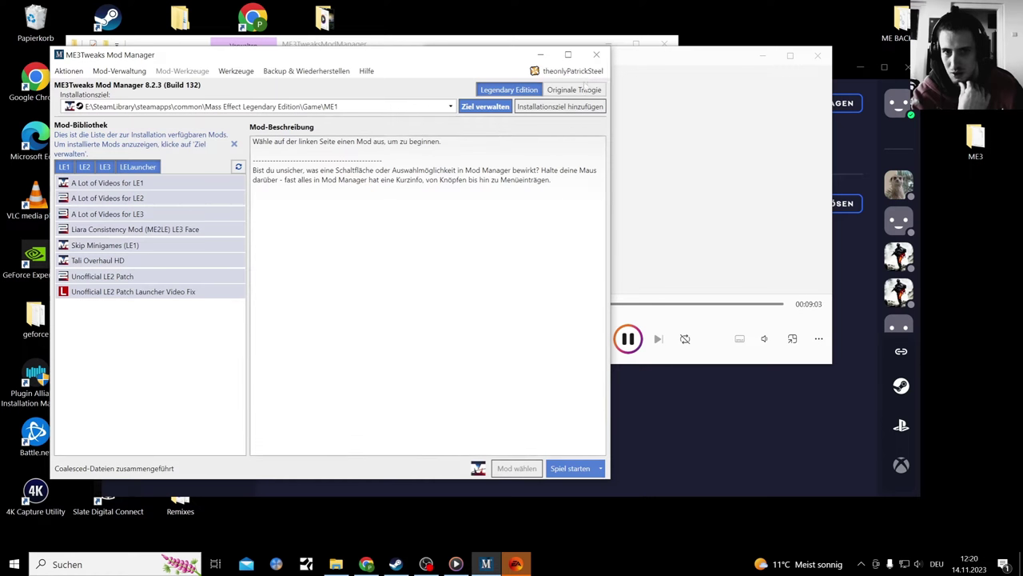
left_click(540, 54)
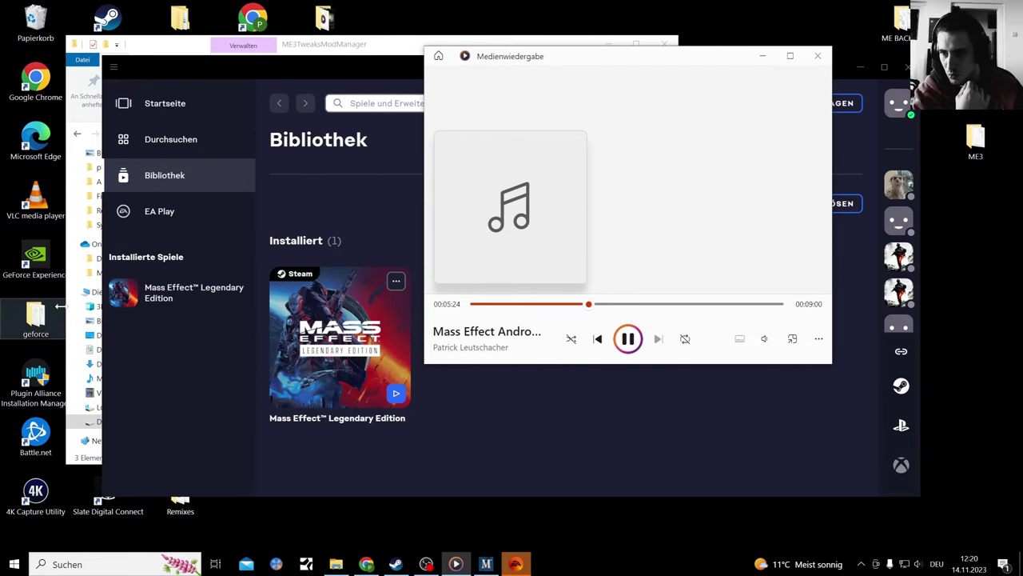
- Start GeForce Experience from the desktop and close the NVIDIA release highlights page in Chrome
left_click(46, 264)
double_click(46, 264)
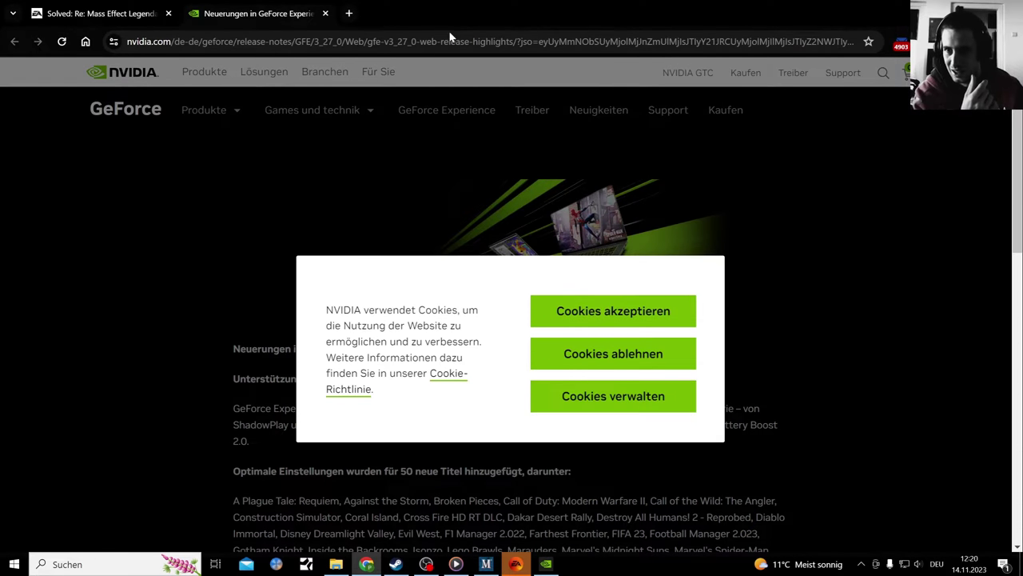
left_click(326, 13)
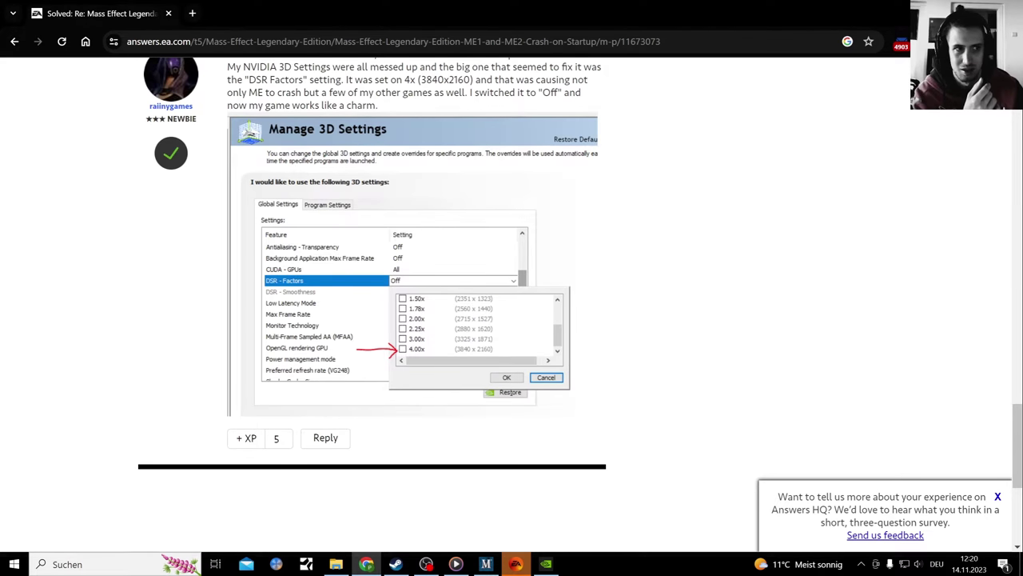
- Read the earlier replies in the EA forum thread on ME1 and ME2 startup crashes, and return to the previous page
scroll(600, 223, "down", 4)
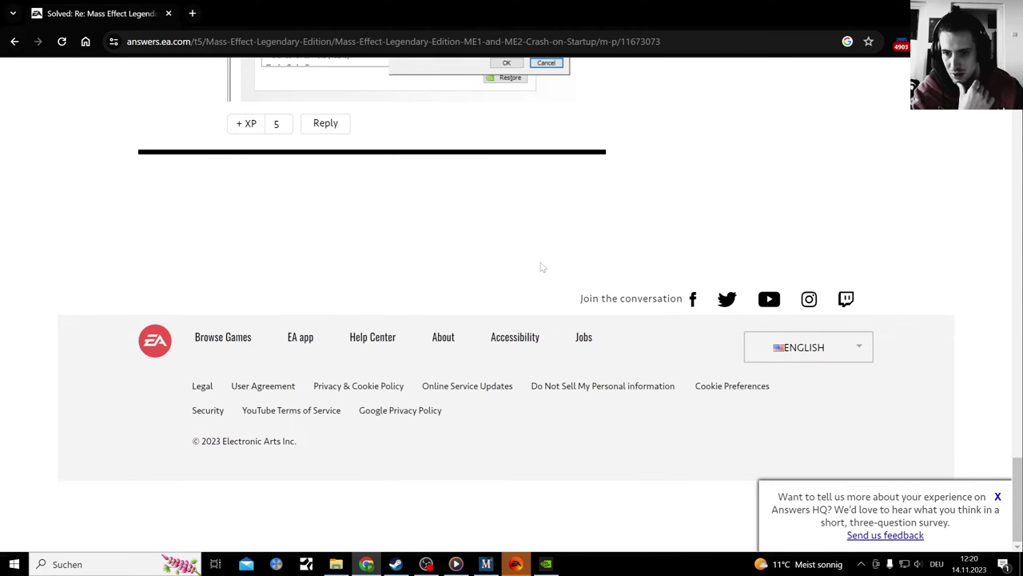
scroll(541, 267, "up", 10)
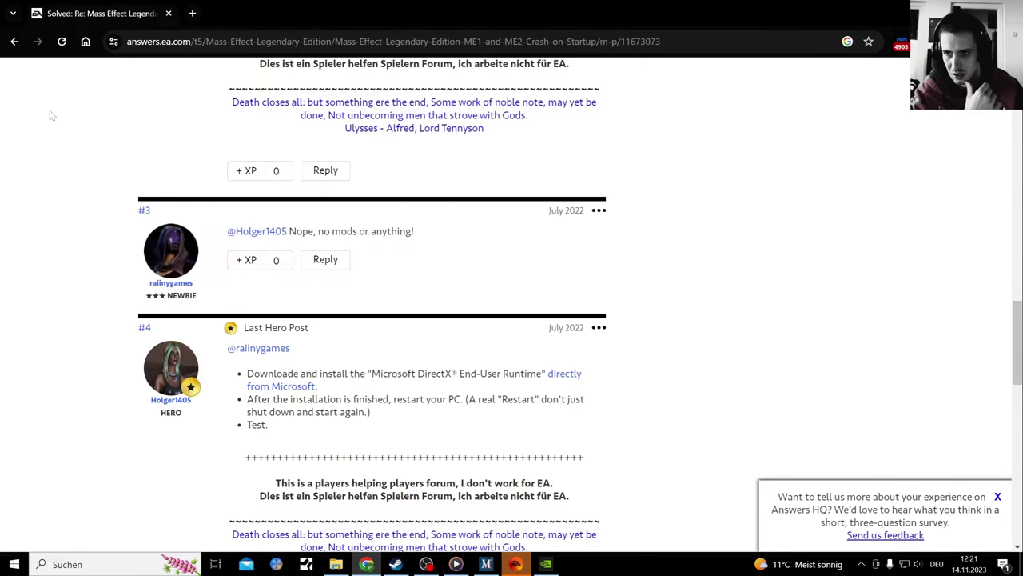
left_click(14, 40)
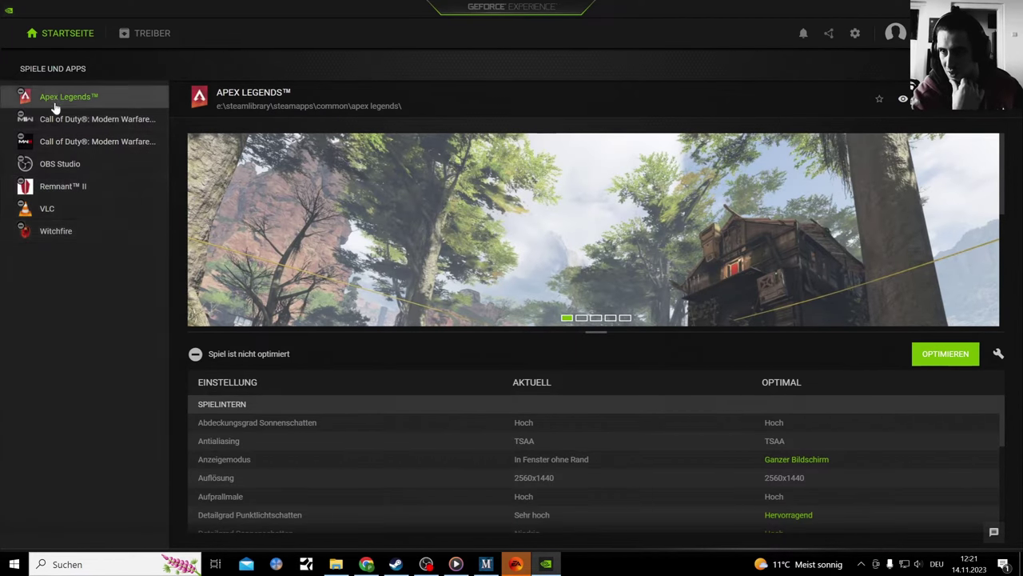
- Switch to GeForce Experience and look through its games and apps for Mass Effect, including a look at the driver page
left_click(85, 142)
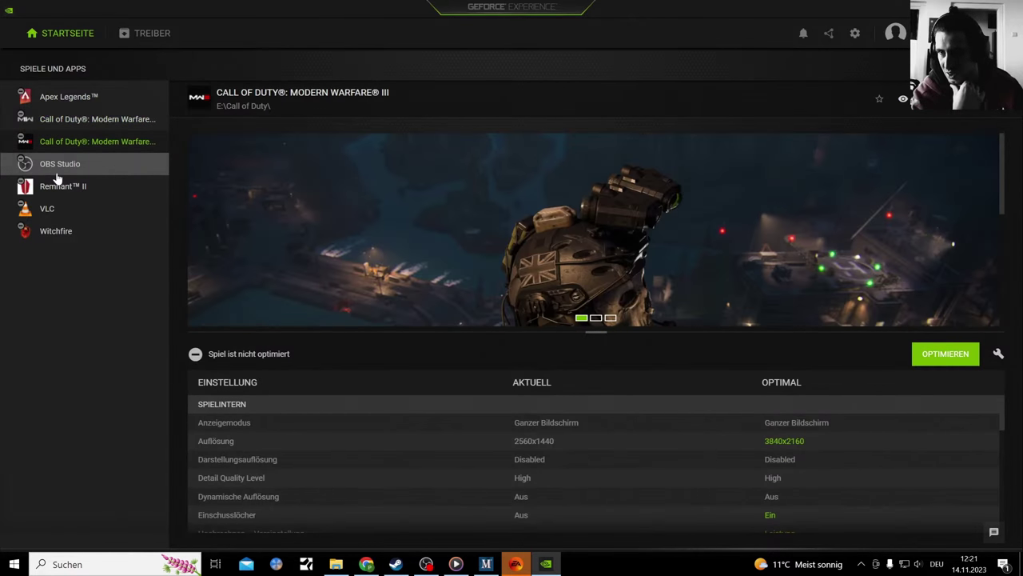
left_click(100, 121)
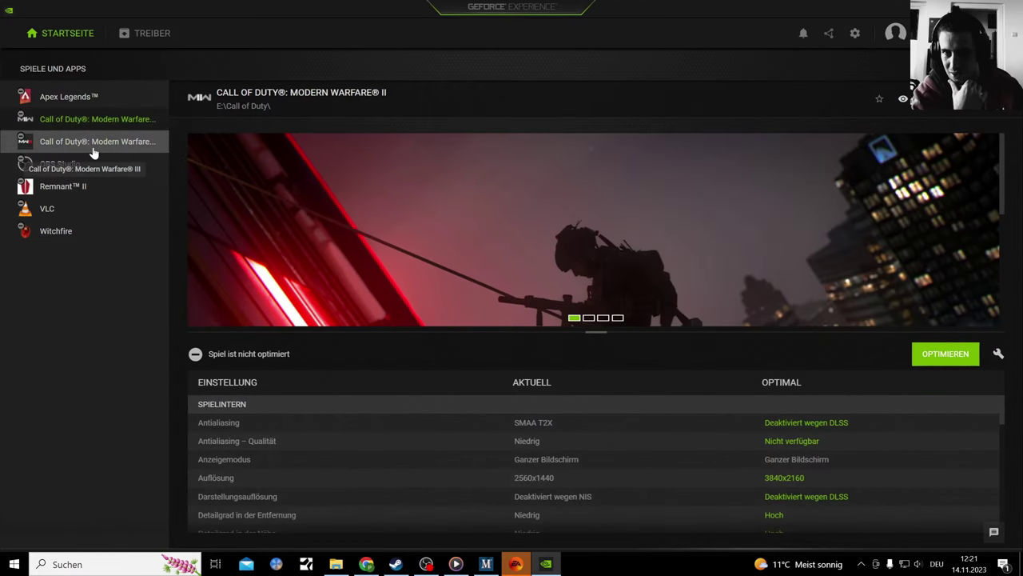
left_click(93, 147)
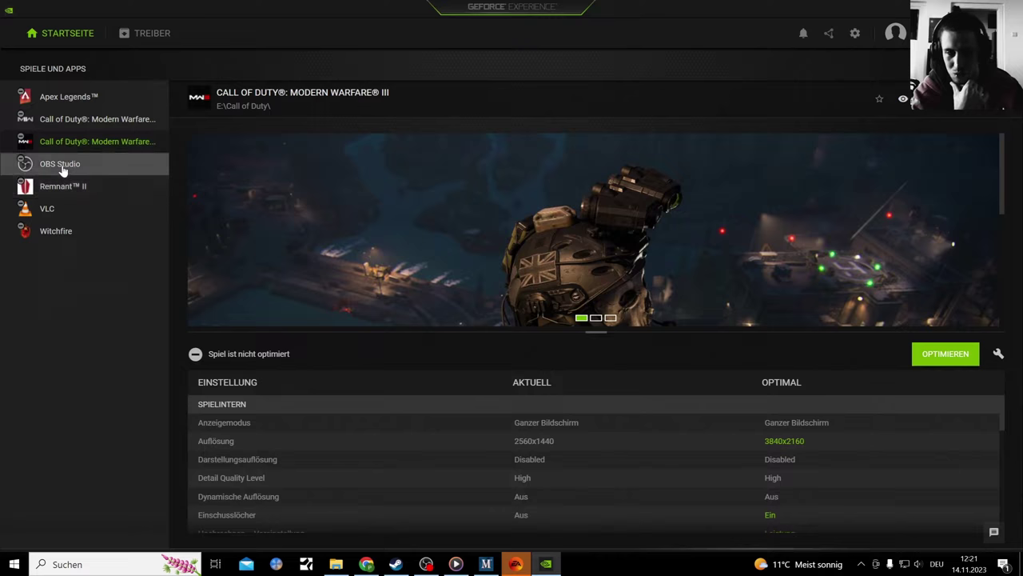
left_click(62, 168)
left_click(62, 189)
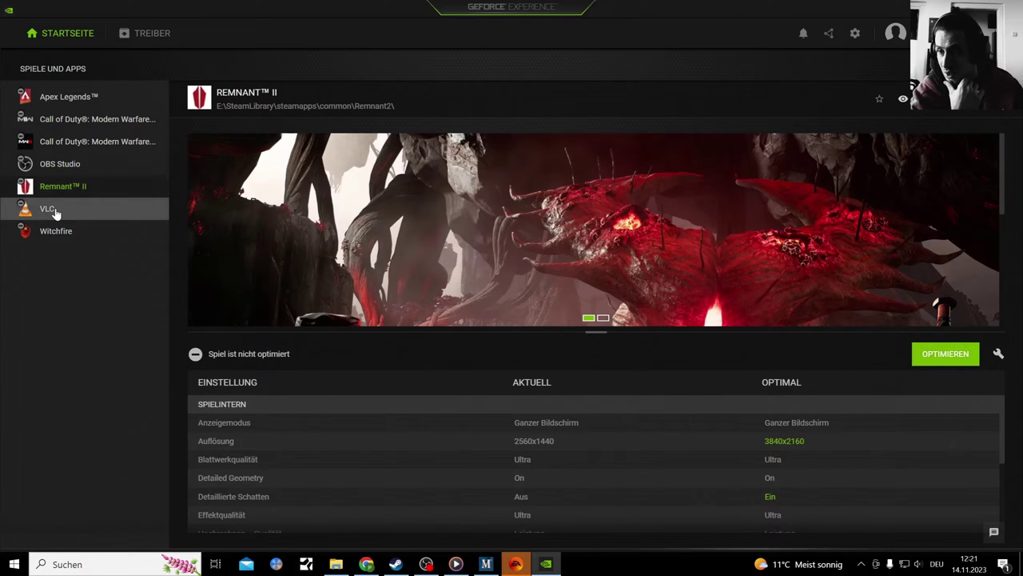
left_click(53, 210)
left_click(51, 230)
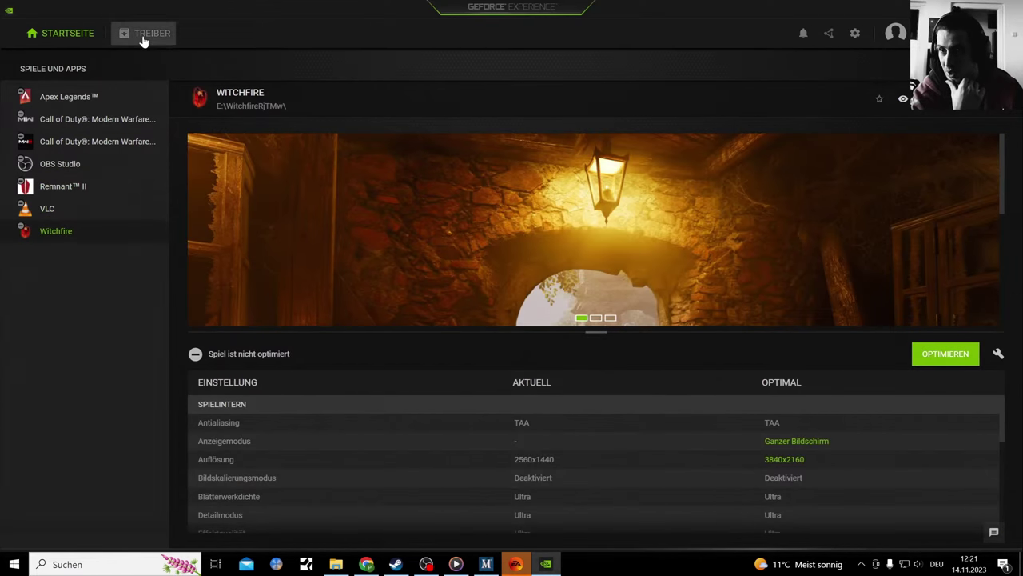
left_click(144, 35)
left_click(67, 33)
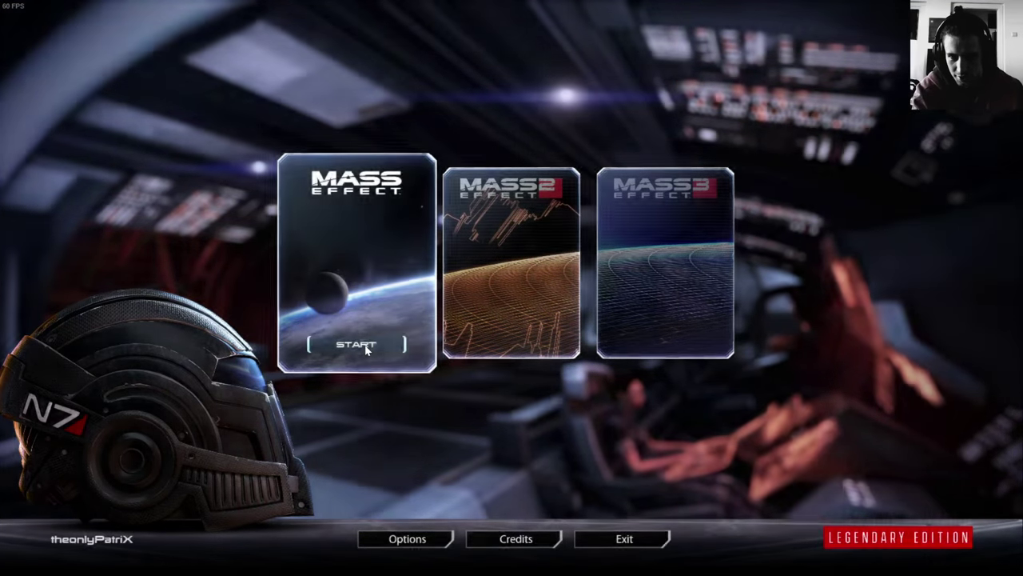
- Try once more to start the first Mass Effect from the Legendary Edition launcher, and exit the launcher
left_click(365, 346)
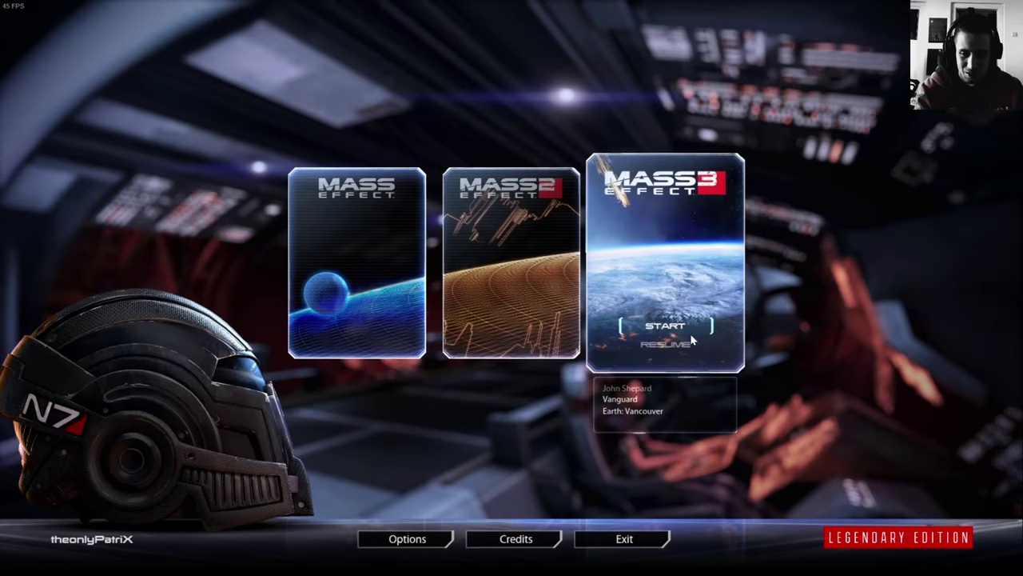
left_click(624, 539)
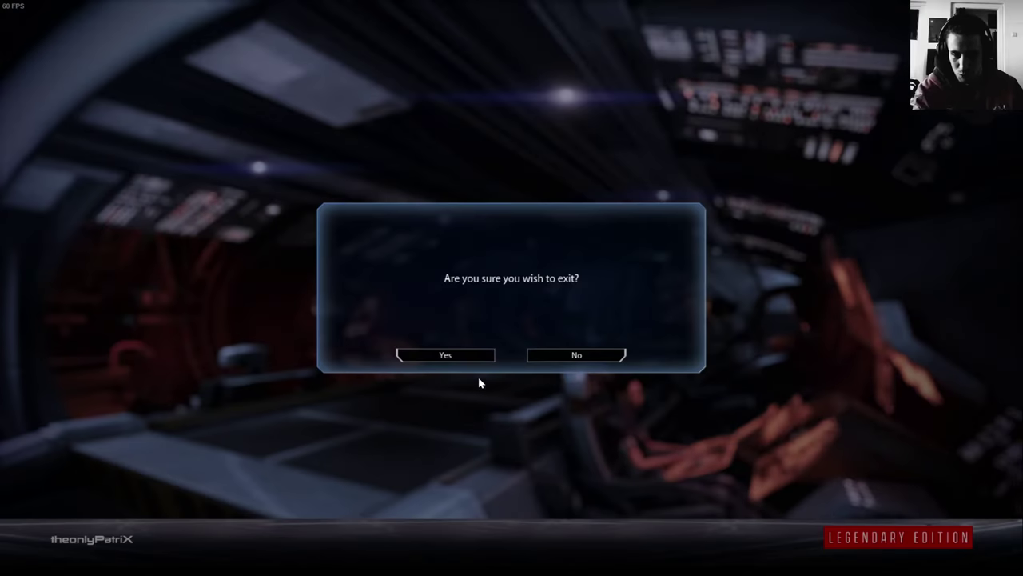
left_click(474, 359)
- Start the music in Medienwiedergabe, and switch to Chrome to read the accepted solution in the Mass Effect 1 Crash On Start thread
left_click(396, 563)
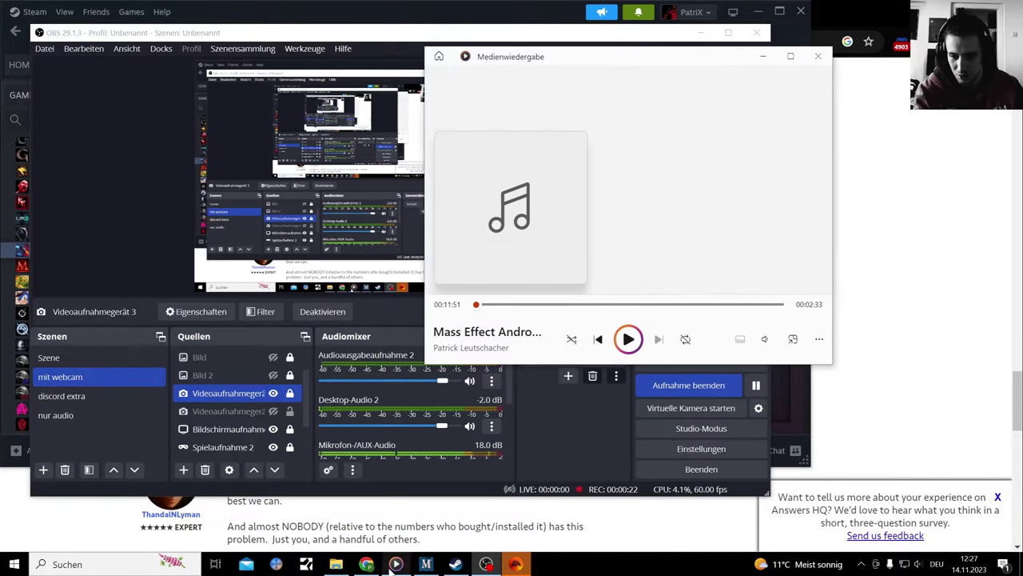
left_click(628, 339)
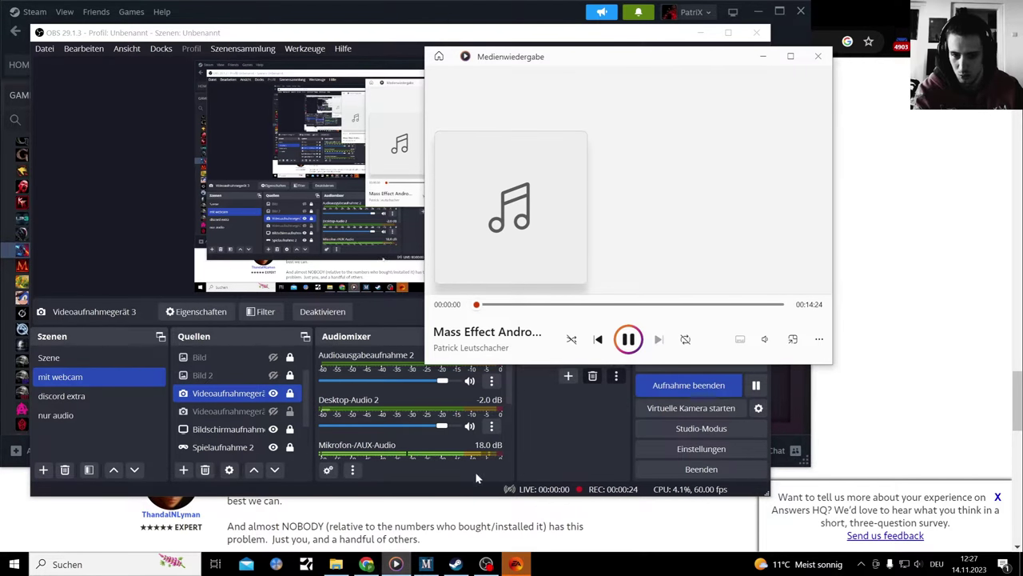
left_click(366, 564)
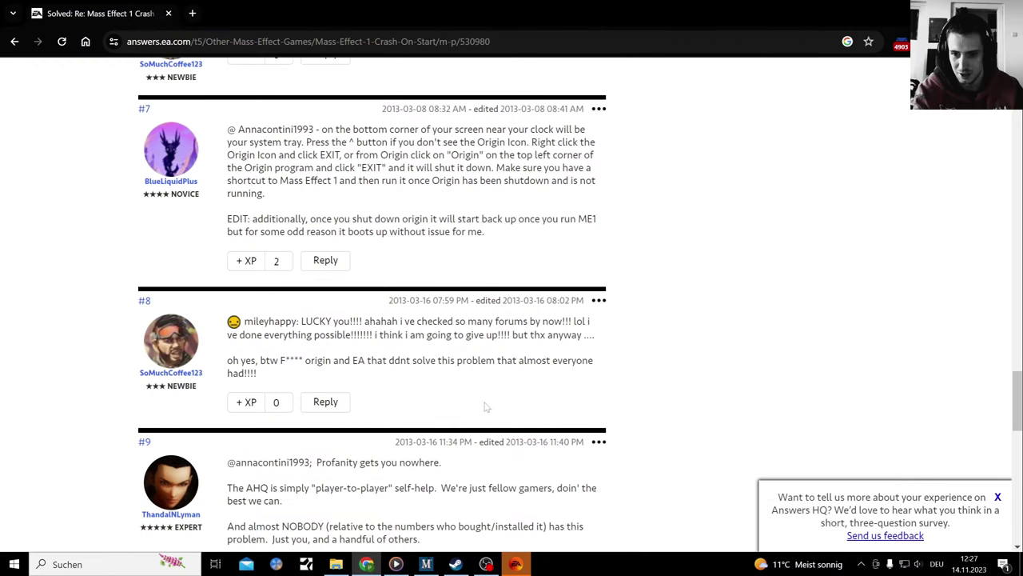
scroll(468, 312, "up", 5)
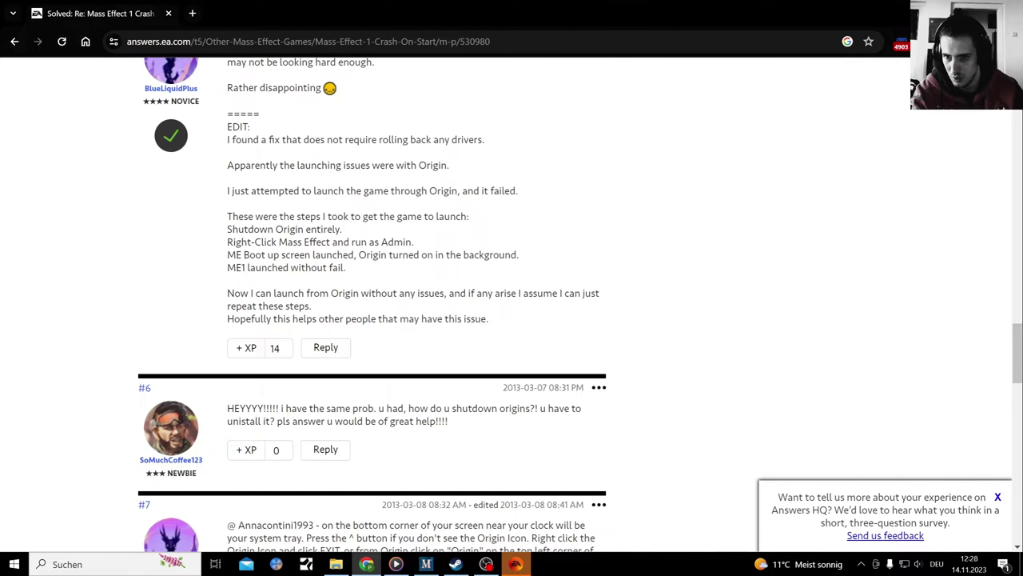
- Shut down the EA app running in the background, as the accepted forum solution suggests
left_click(862, 564)
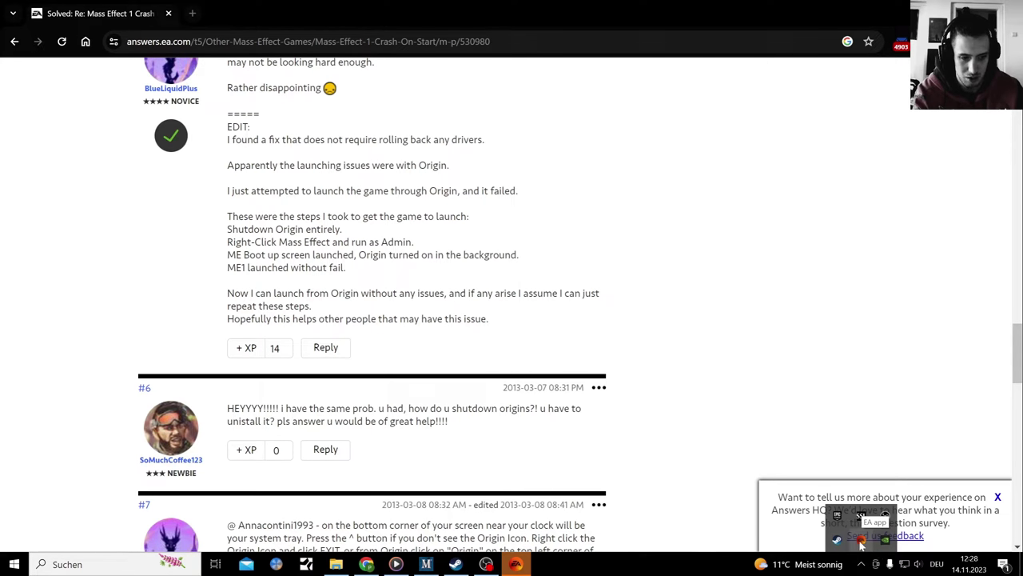
right_click(860, 541)
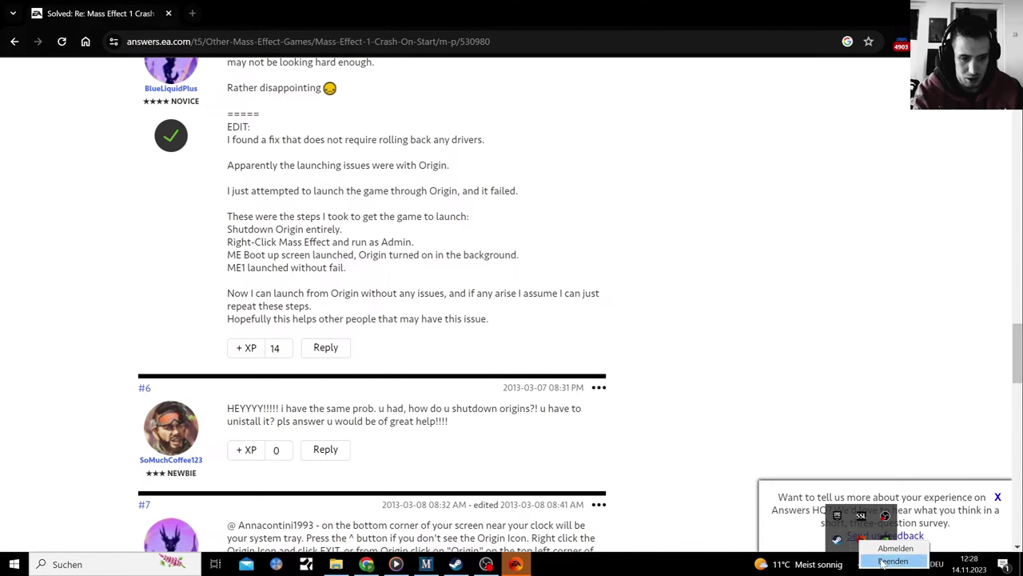
left_click(883, 562)
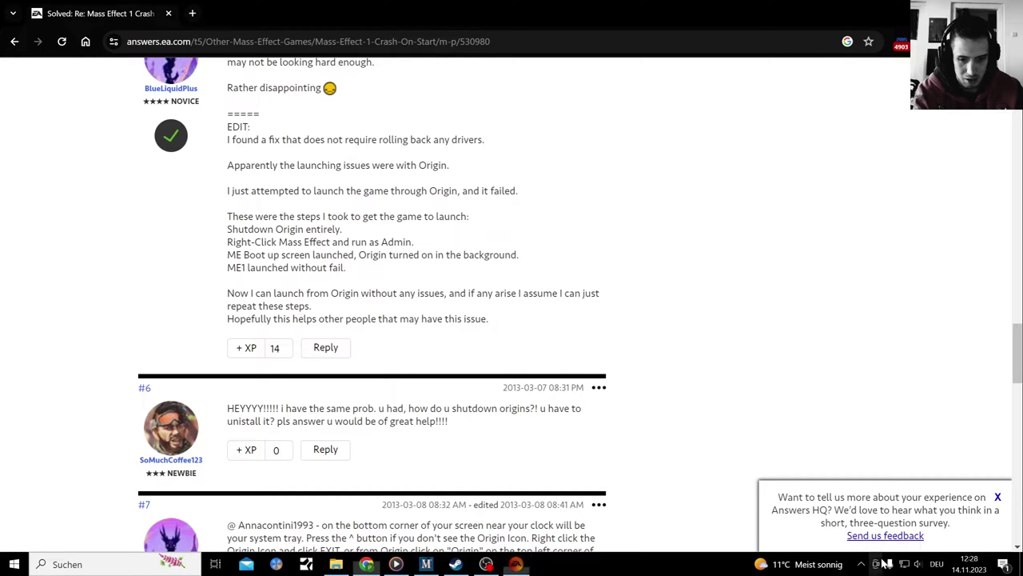
- Switch to File Explorer and open the Win64 folder of ME1's Binaries in the Mass Effect Legendary Edition installation under SteamLibrary on drive E
left_click(337, 564)
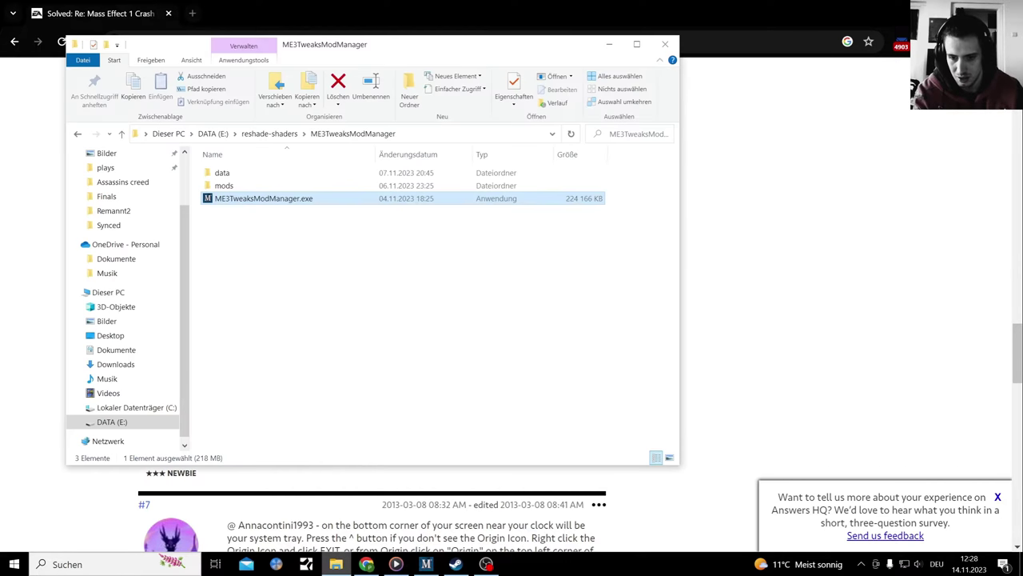
left_click(211, 135)
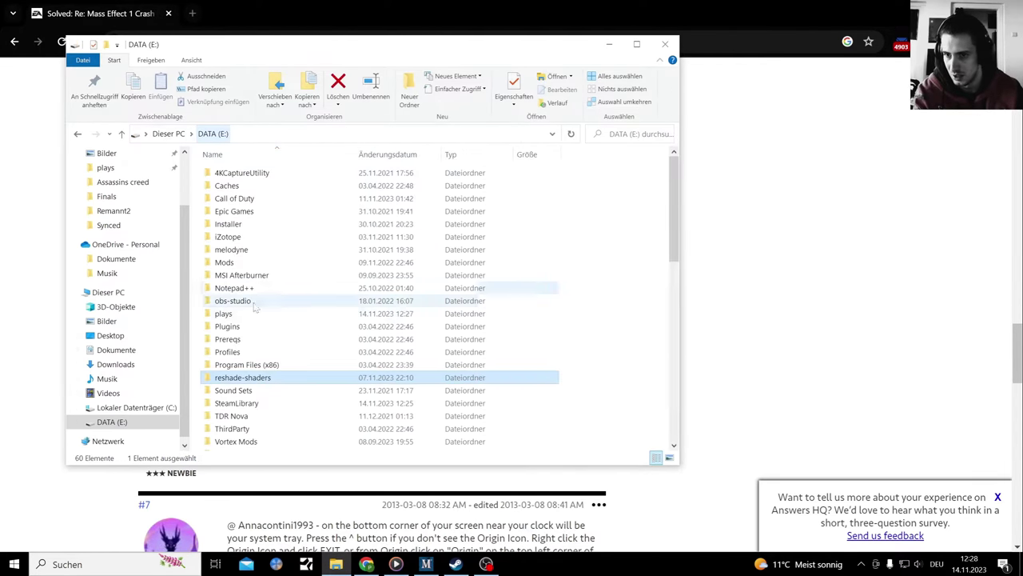
double_click(255, 402)
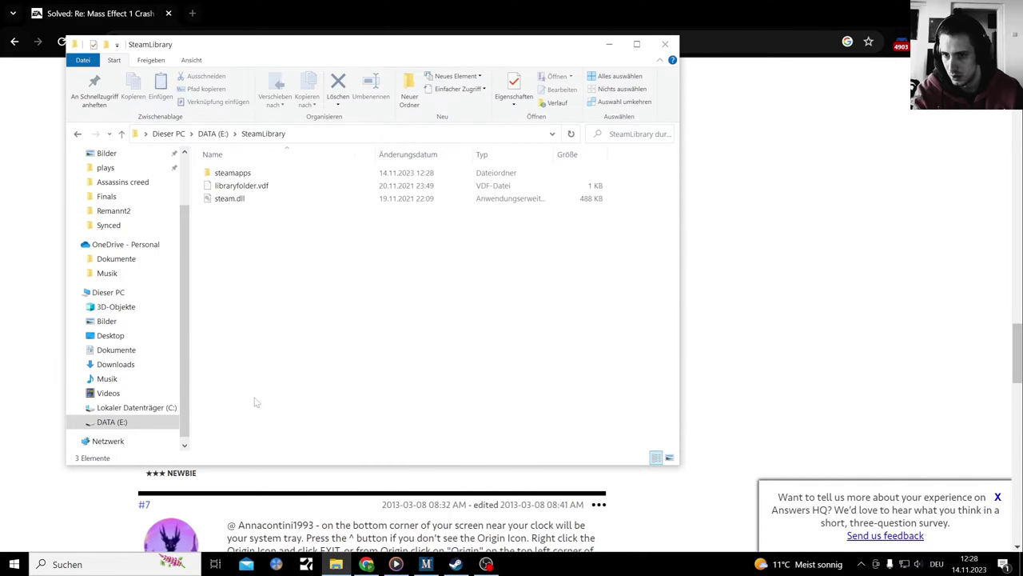
double_click(249, 172)
left_click(250, 177)
double_click(250, 177)
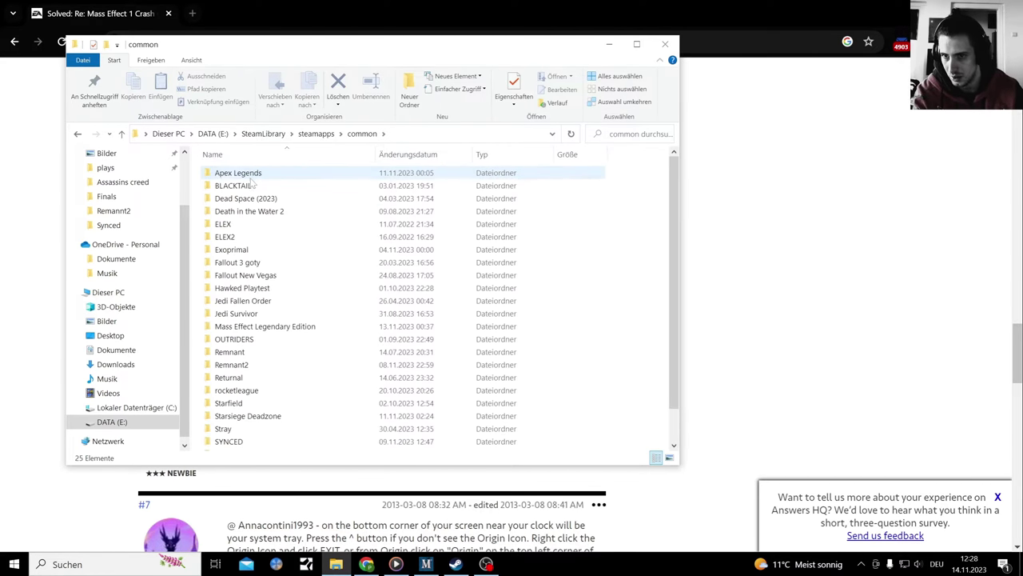
double_click(268, 330)
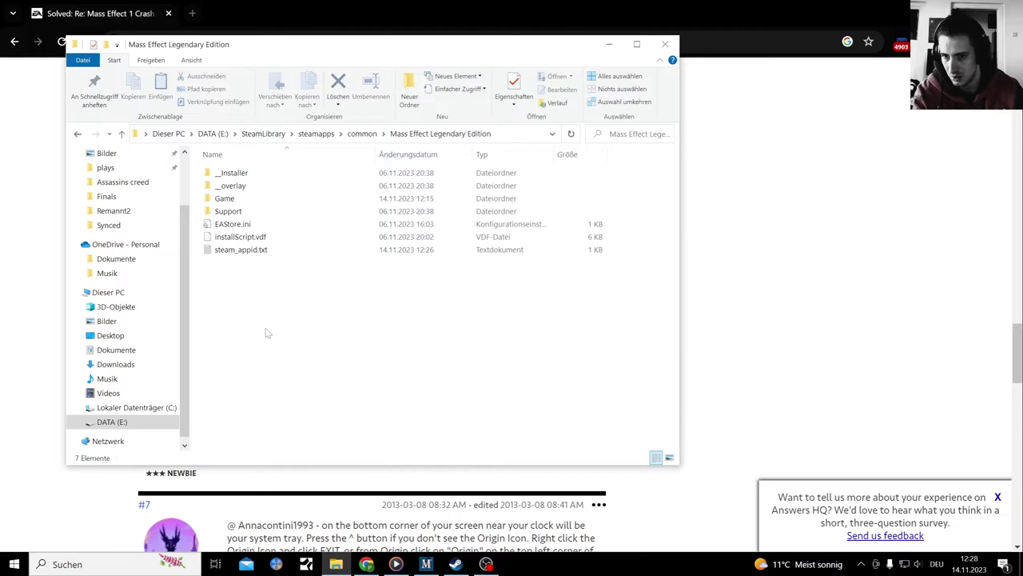
double_click(244, 200)
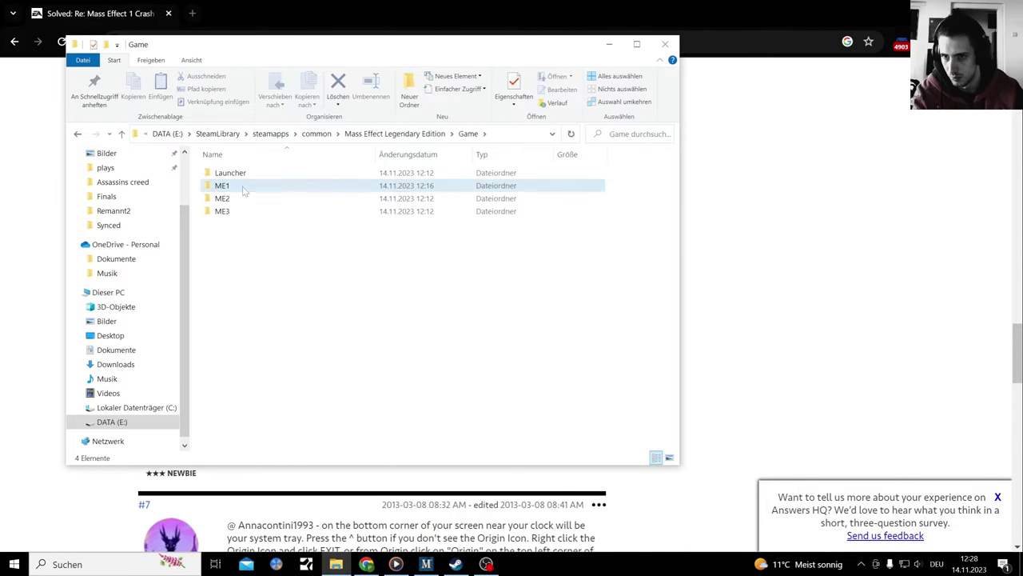
double_click(225, 185)
double_click(236, 173)
double_click(228, 173)
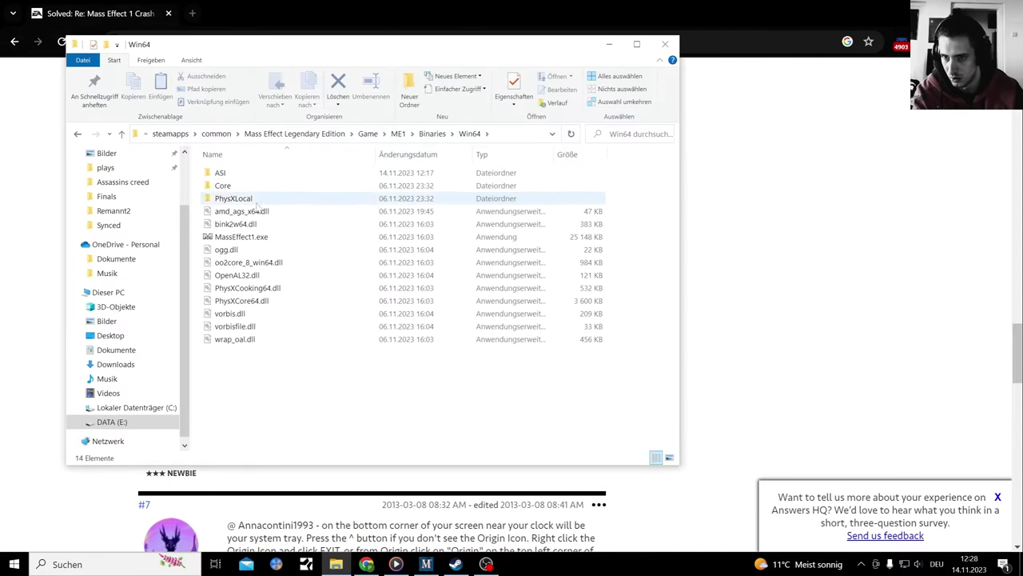
- Set MassEffect1.exe to always run as administrator in its compatibility properties and apply the change
right_click(250, 236)
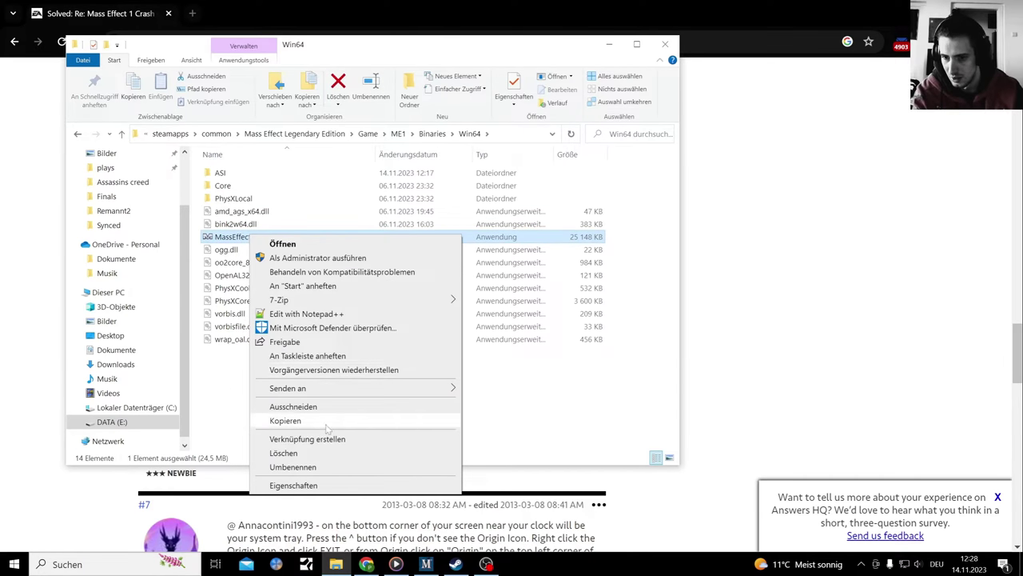
left_click(326, 485)
left_click(373, 256)
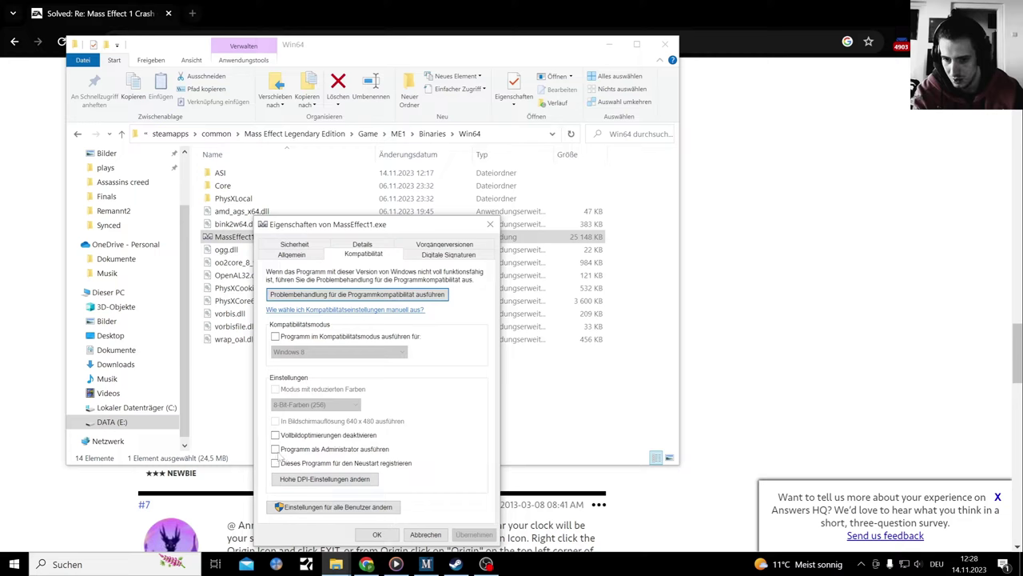
left_click(276, 450)
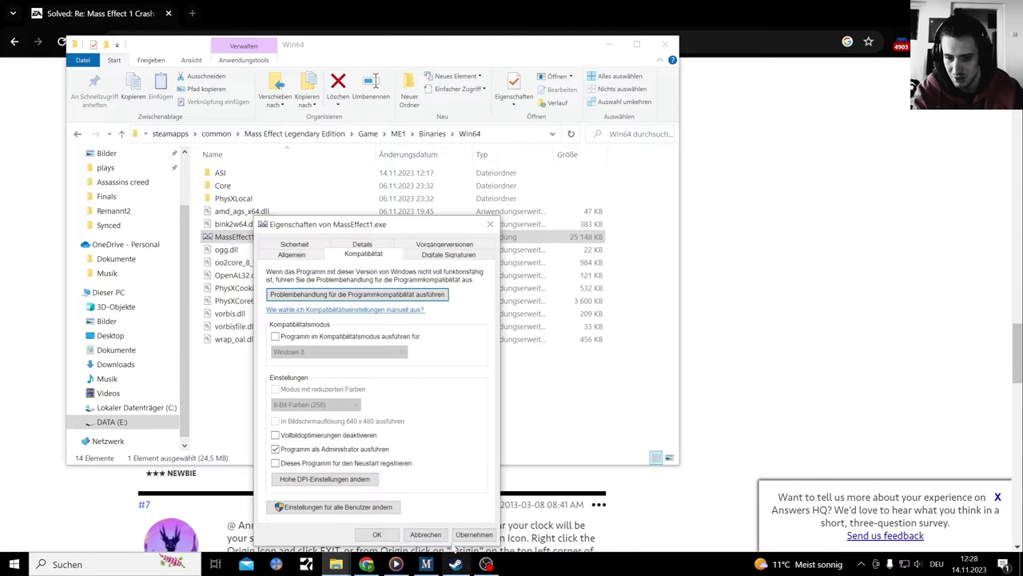
left_click(476, 534)
left_click(379, 535)
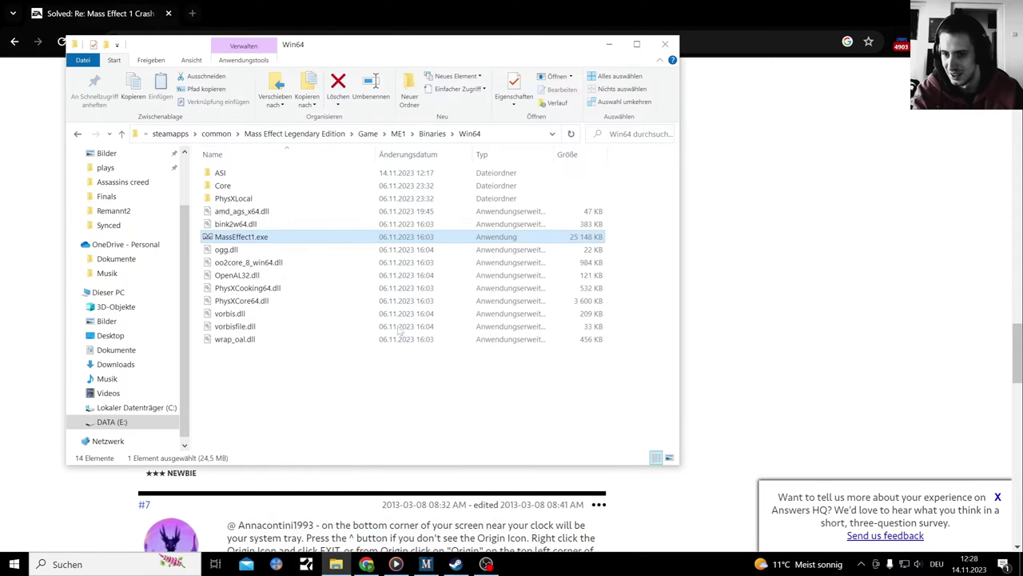
- Try to start the game directly from MassEffect1.exe, and dismiss the EA account sign-in window
right_click(245, 238)
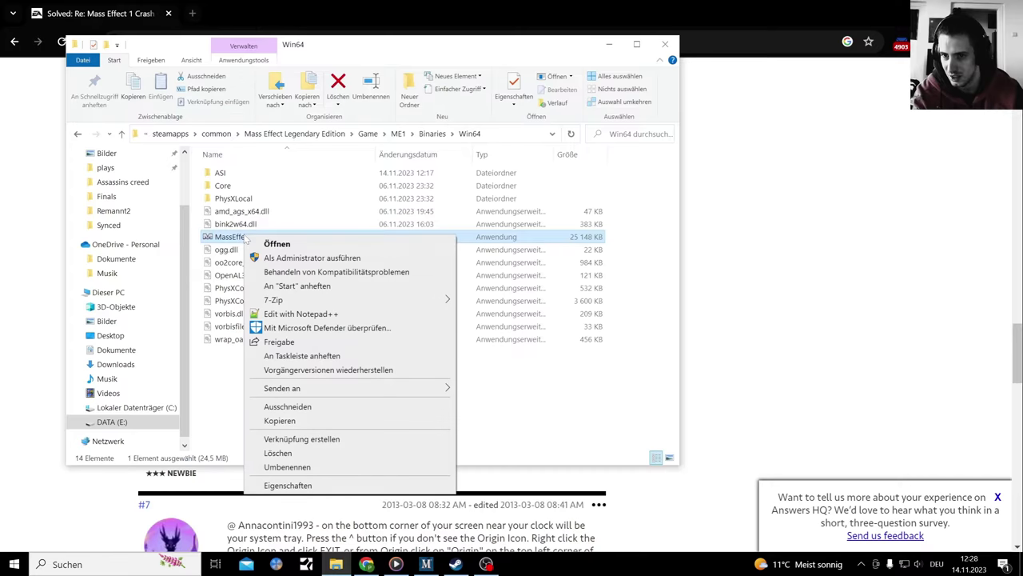
left_click(264, 242)
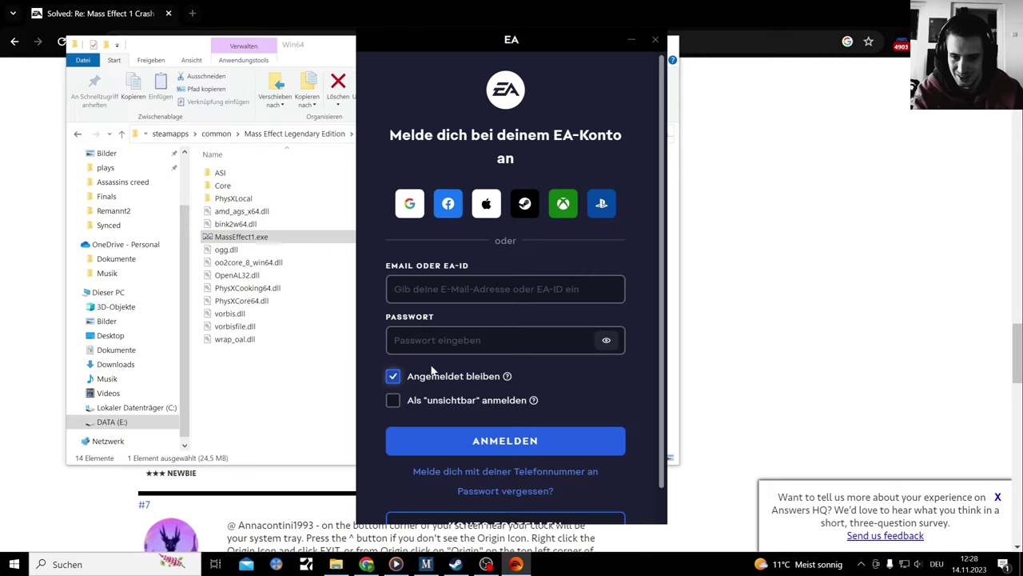
scroll(480, 399, "down", 1)
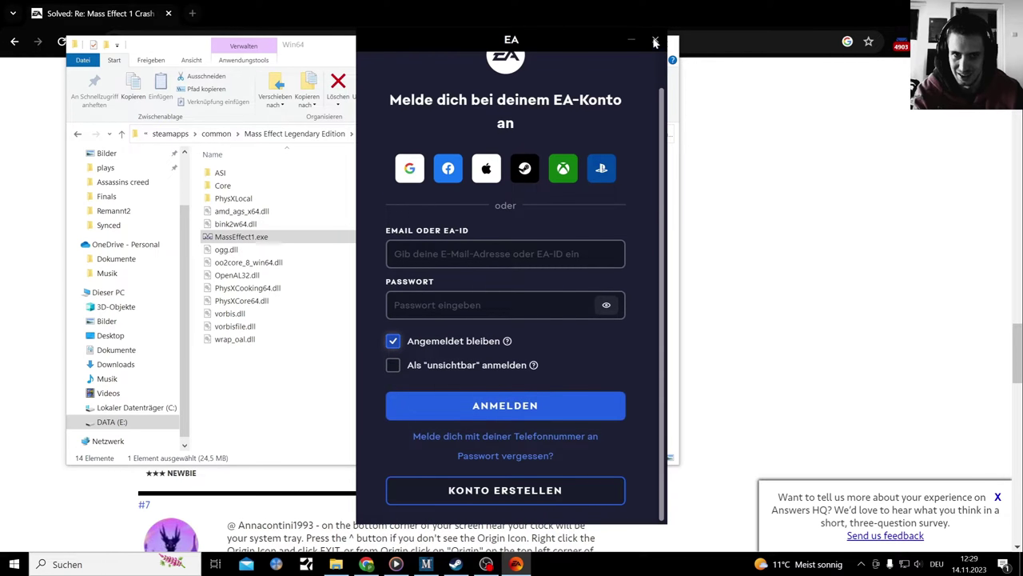
left_click(655, 40)
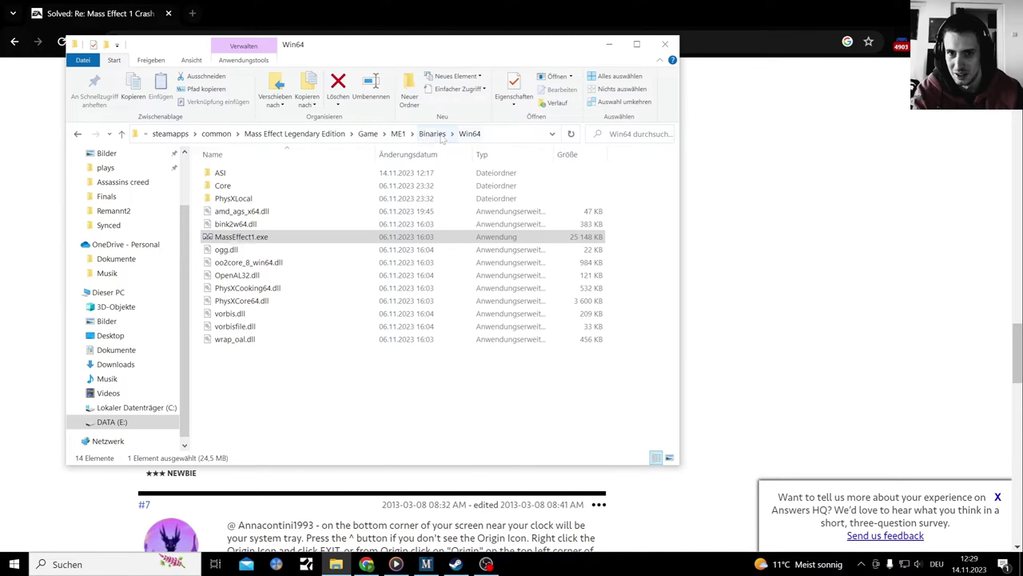
- Go to the Launcher folder inside the Game folder and run MassEffectLauncher.exe as administrator
left_click(368, 134)
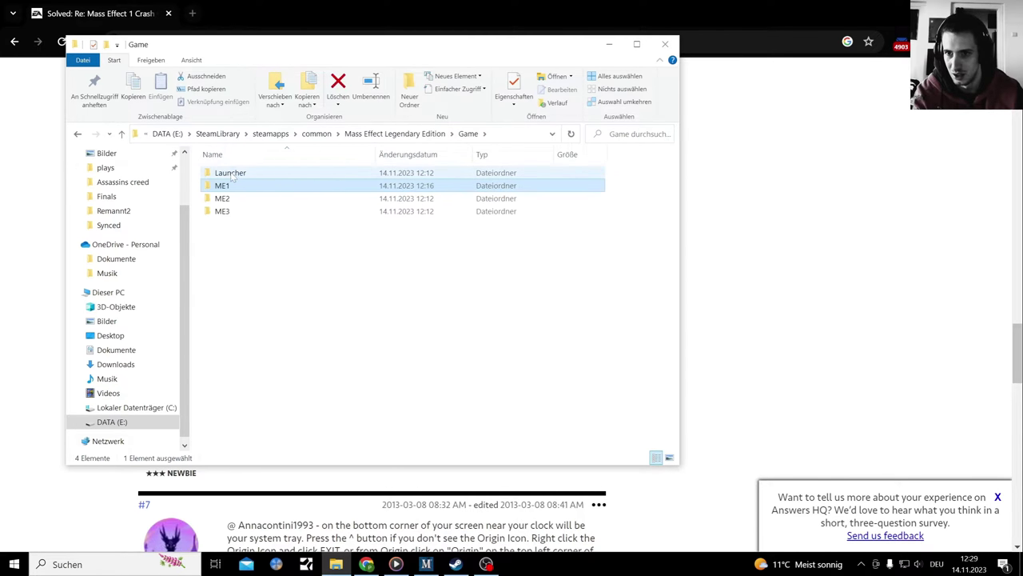
double_click(227, 173)
left_click(244, 239)
right_click(245, 238)
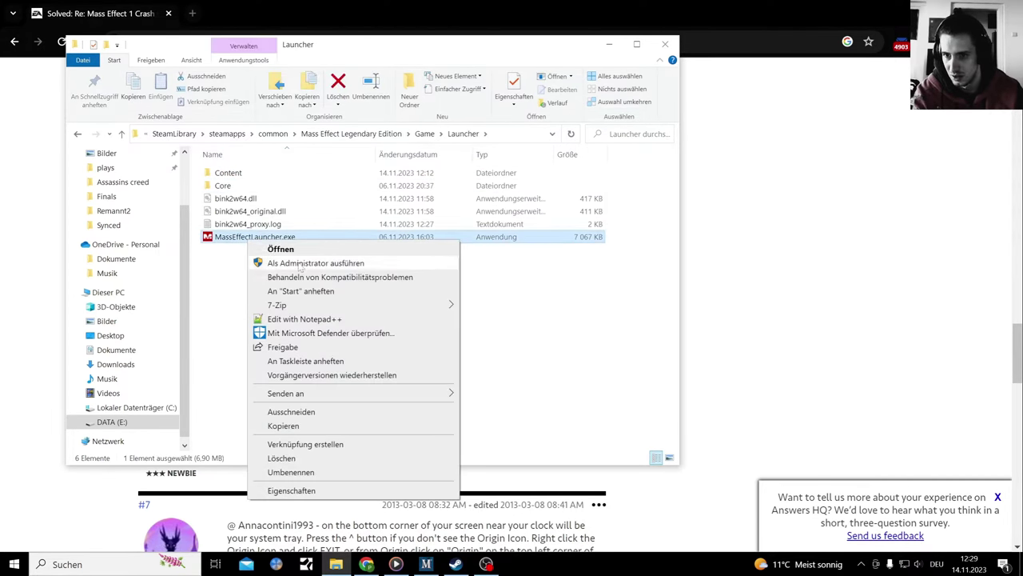
left_click(276, 262)
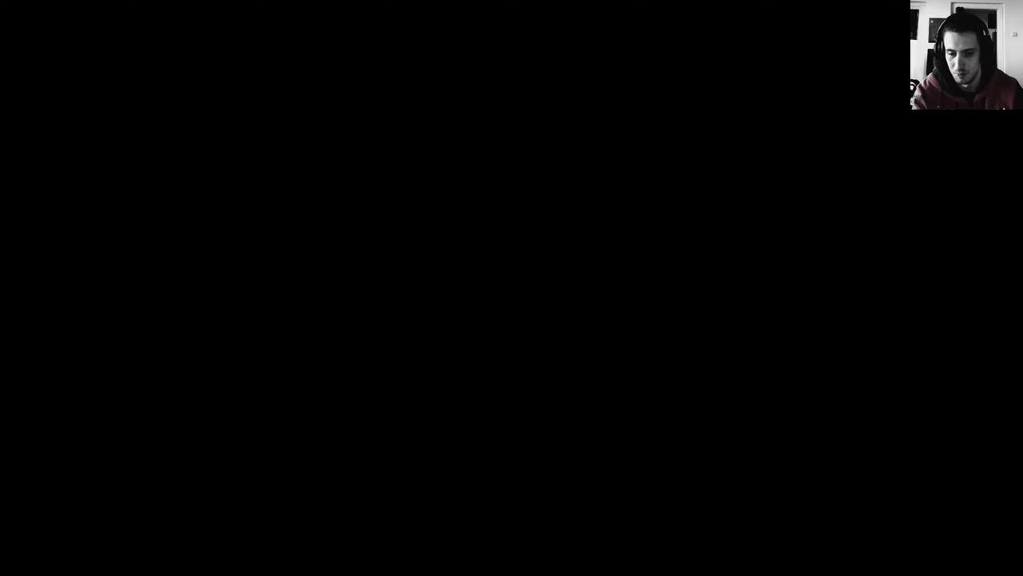
left_click(451, 387)
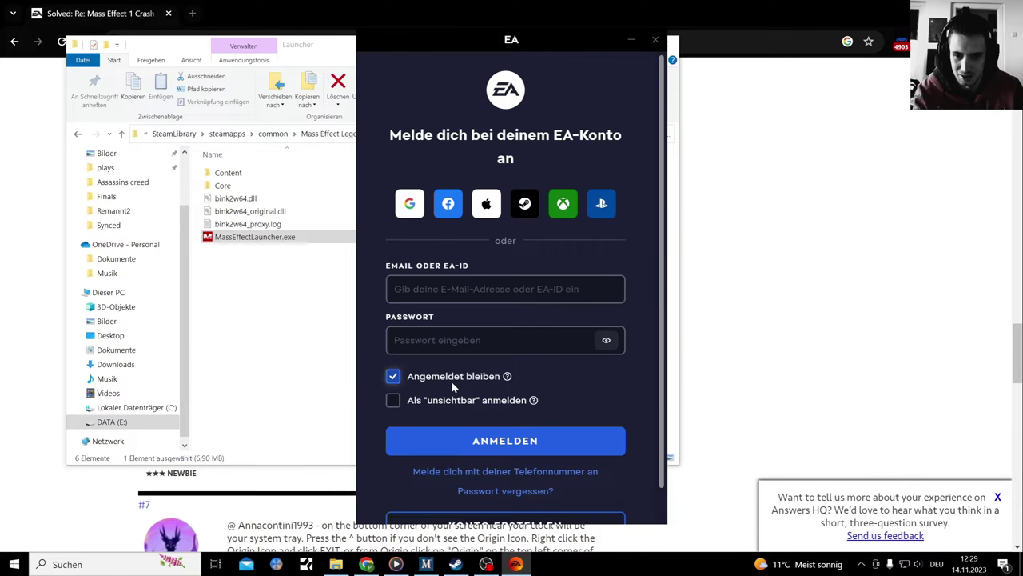
- Switch to Steam, launch Mass Effect Legendary Edition from the library, pass the title screen and try to start the first Mass Effect
left_click(456, 563)
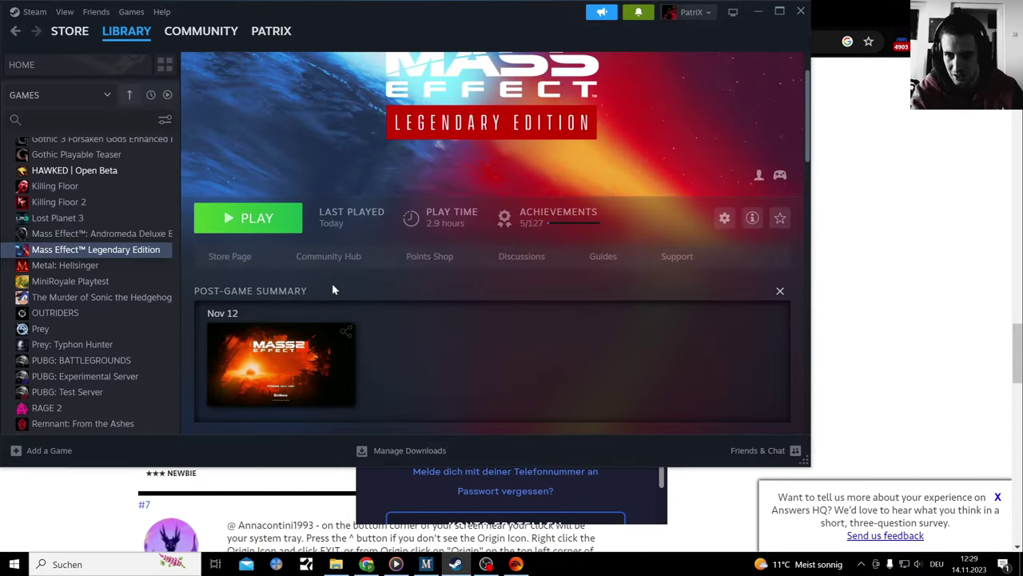
left_click(250, 219)
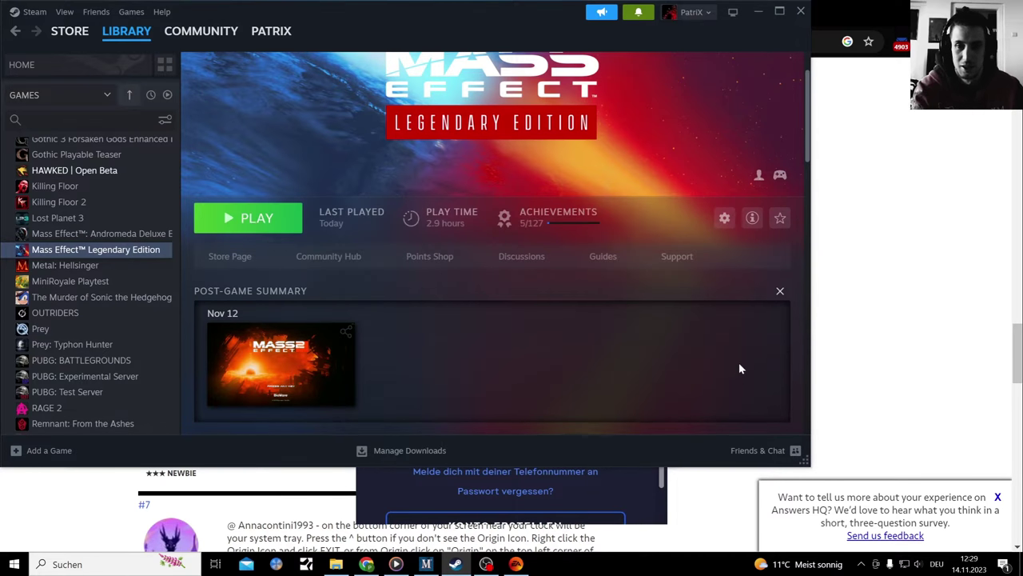
left_click(515, 564)
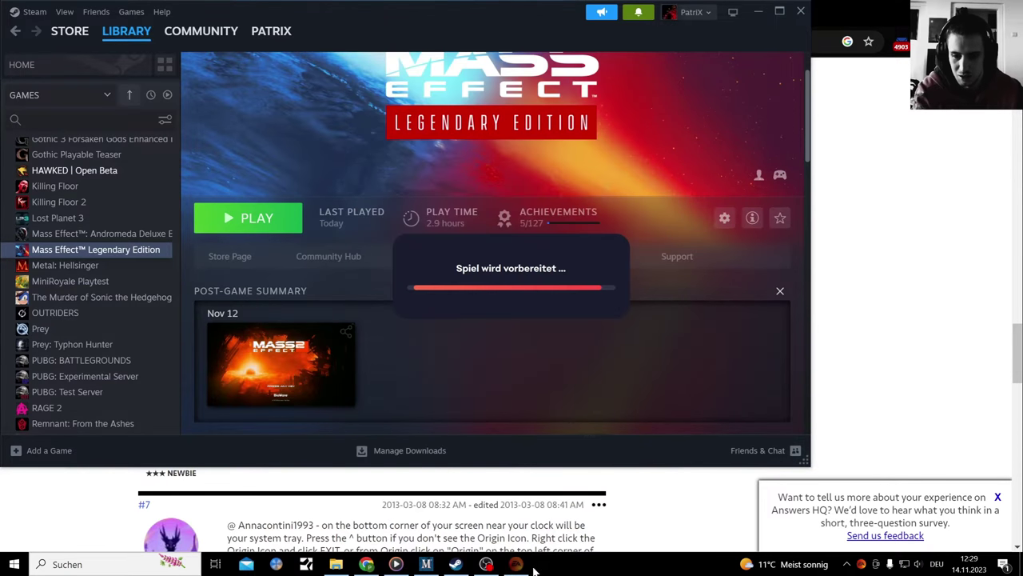
mouse_move(517, 566)
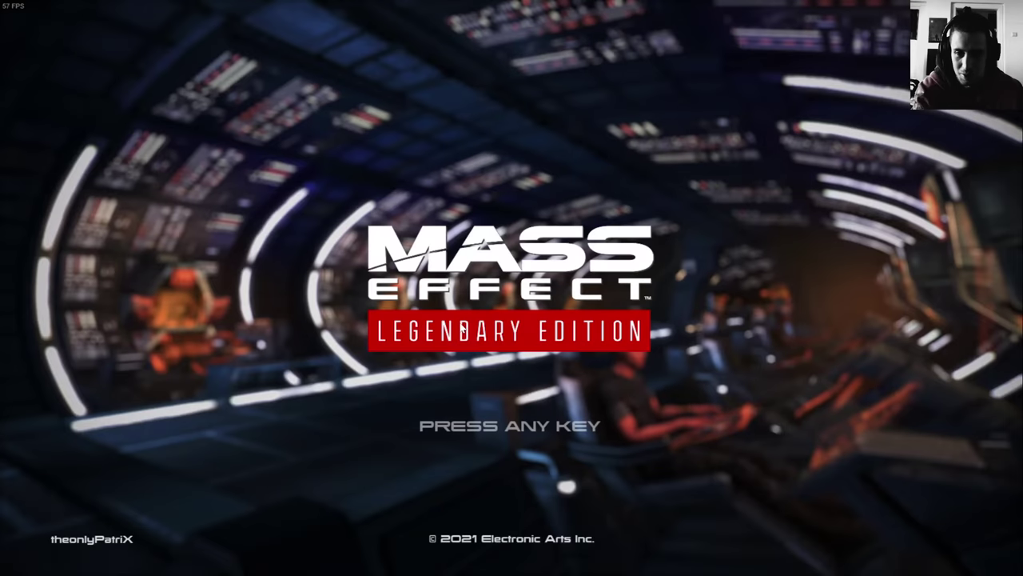
left_click(384, 375)
left_click(376, 335)
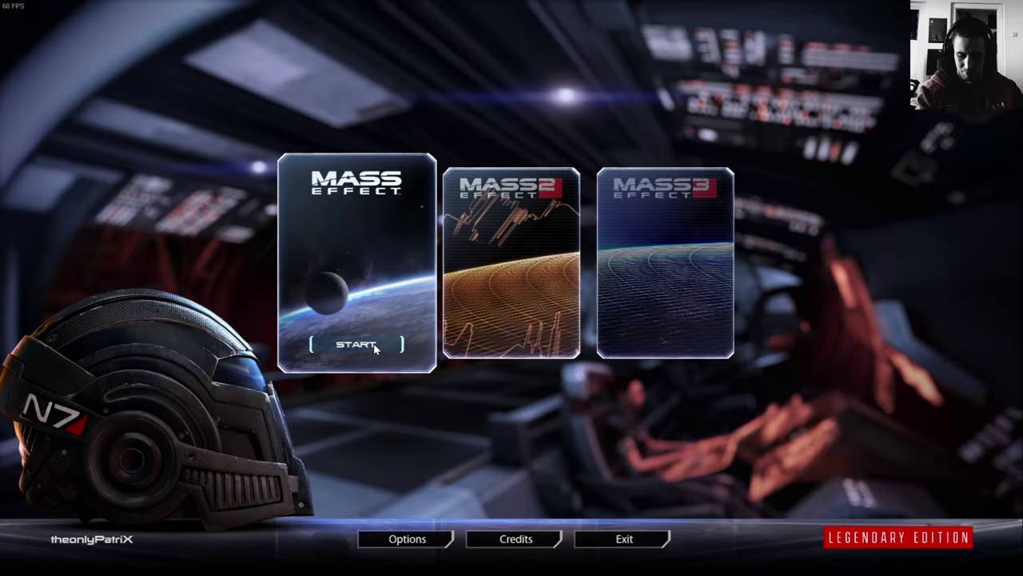
- Check the running recording in OBS and return to the Mass Effect launcher
key("super")
key("super")
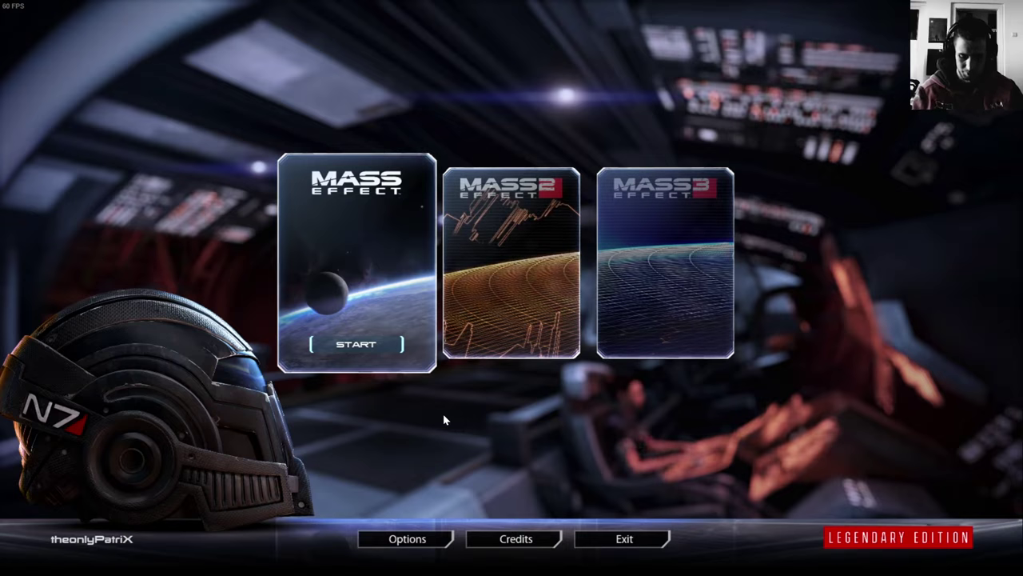
key("super")
key("super")
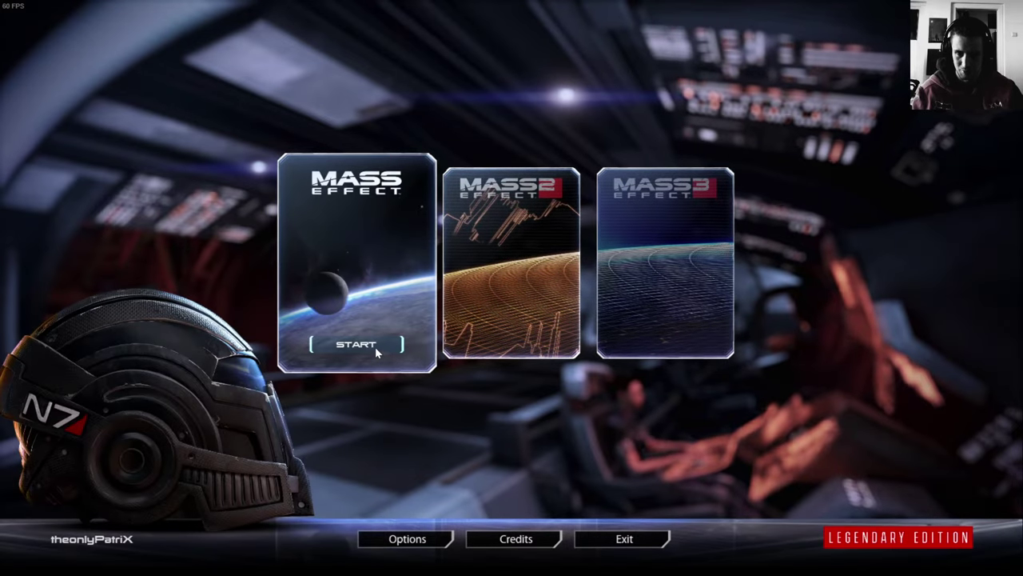
key("super")
left_click(486, 564)
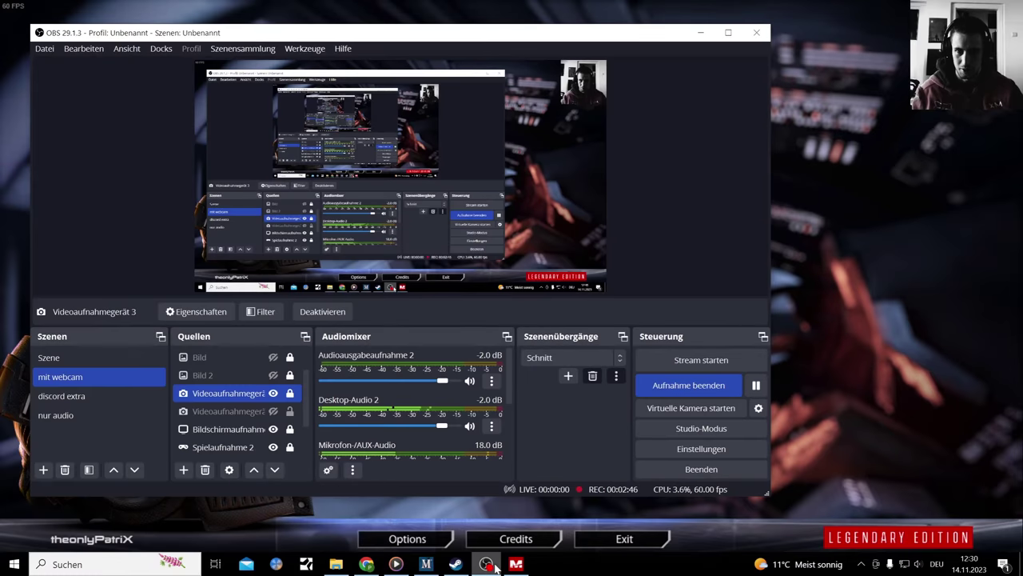
left_click(515, 563)
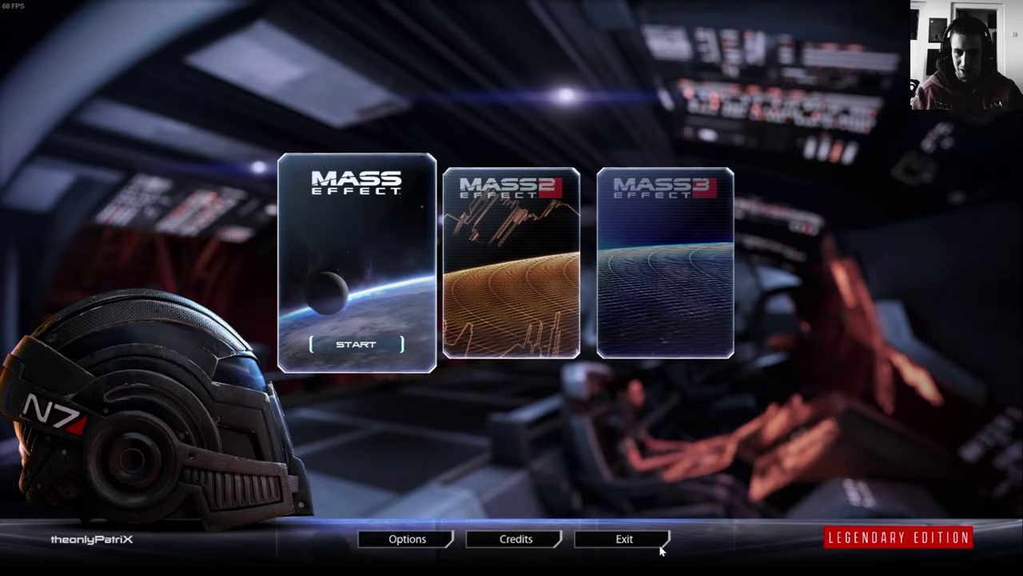
key("super")
key("super")
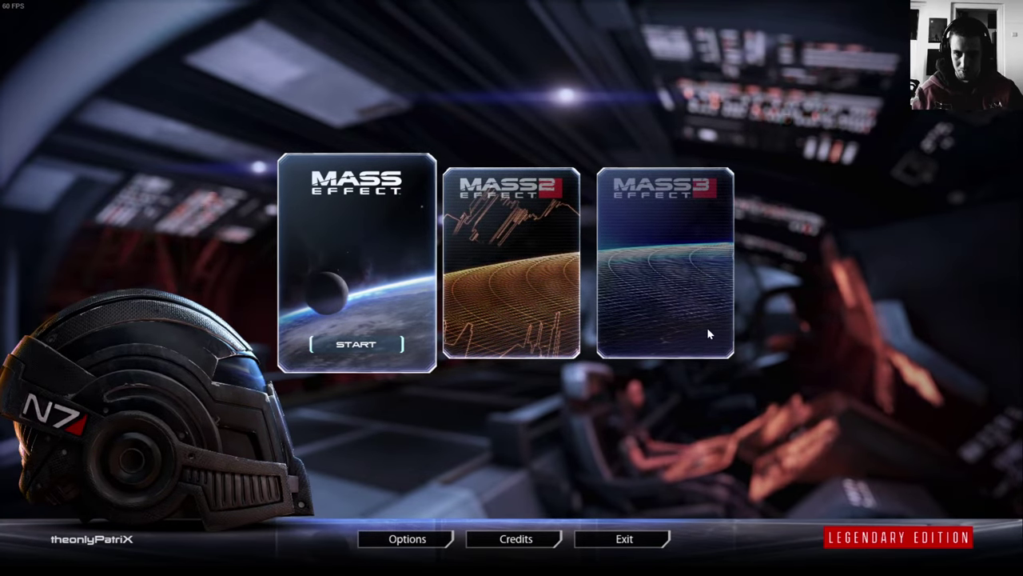
key("super")
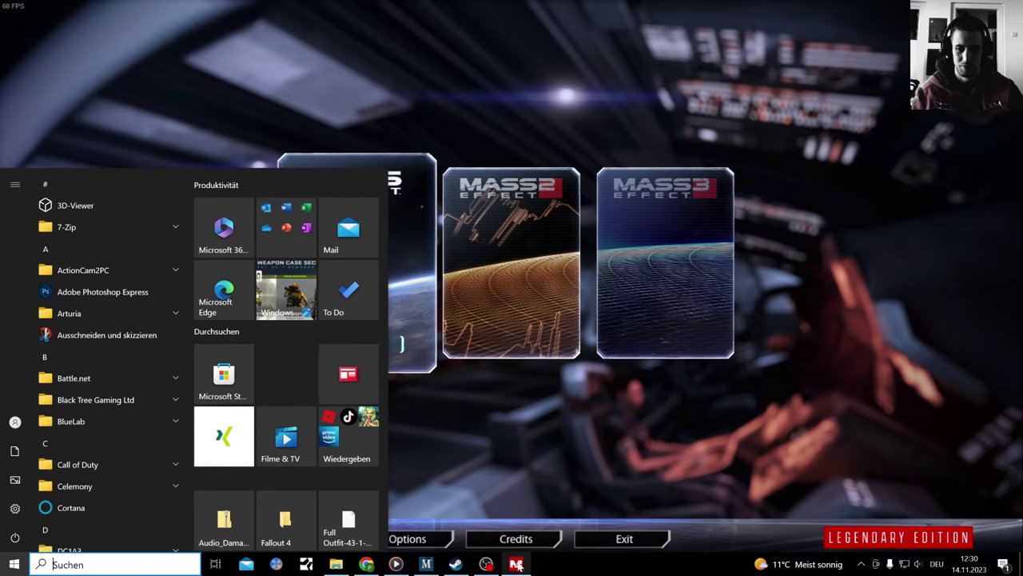
key("super")
key("super")
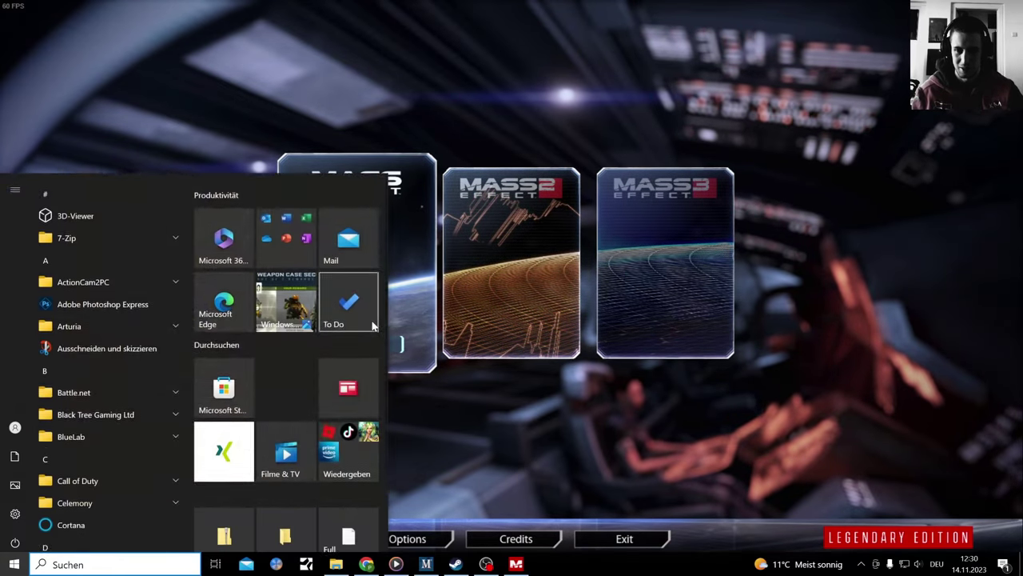
left_click(347, 297)
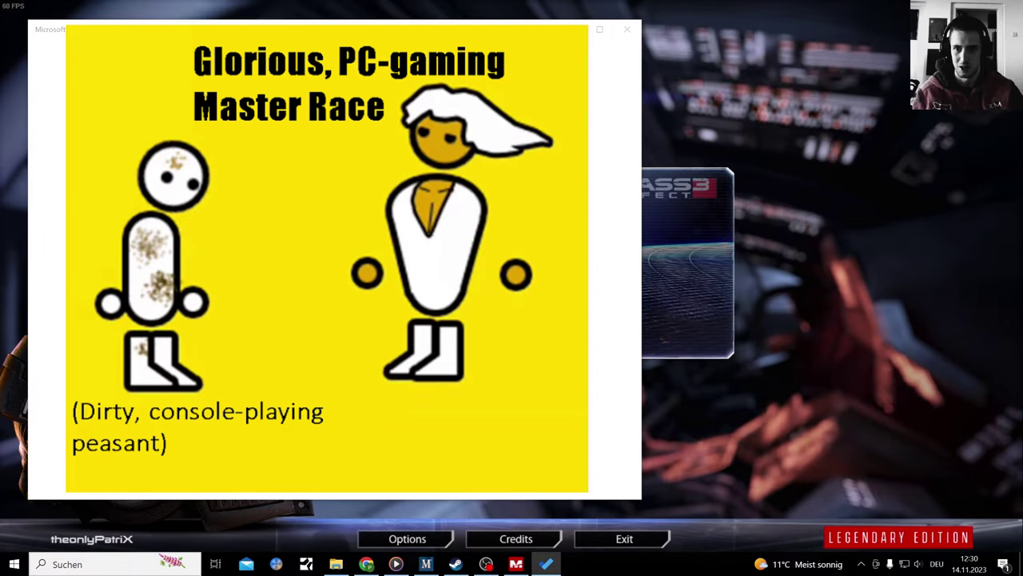
- Close the stray window covering the launcher, close the Mass Effect launcher and return to the EA forum thread
key("alt+F4")
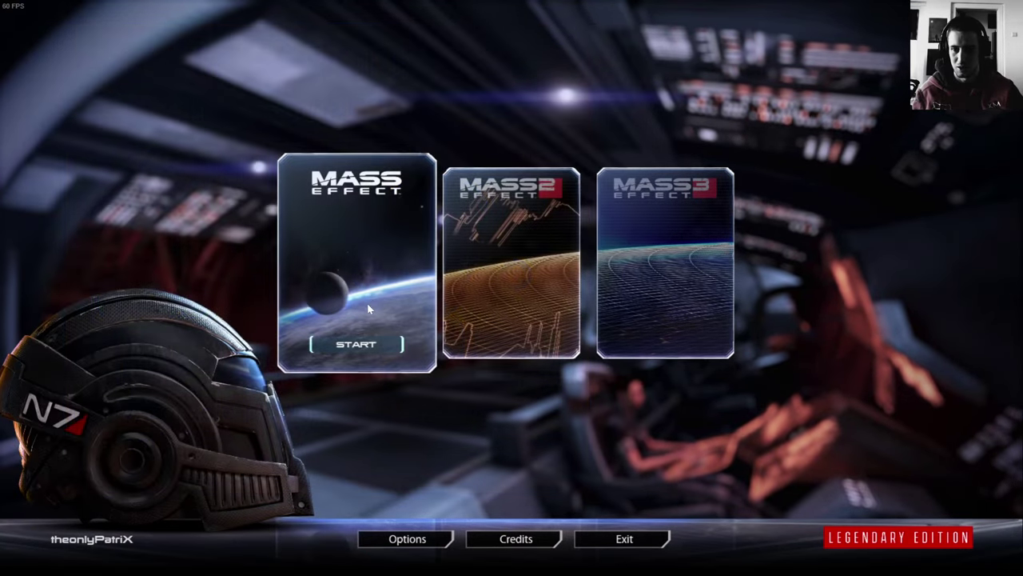
key("super")
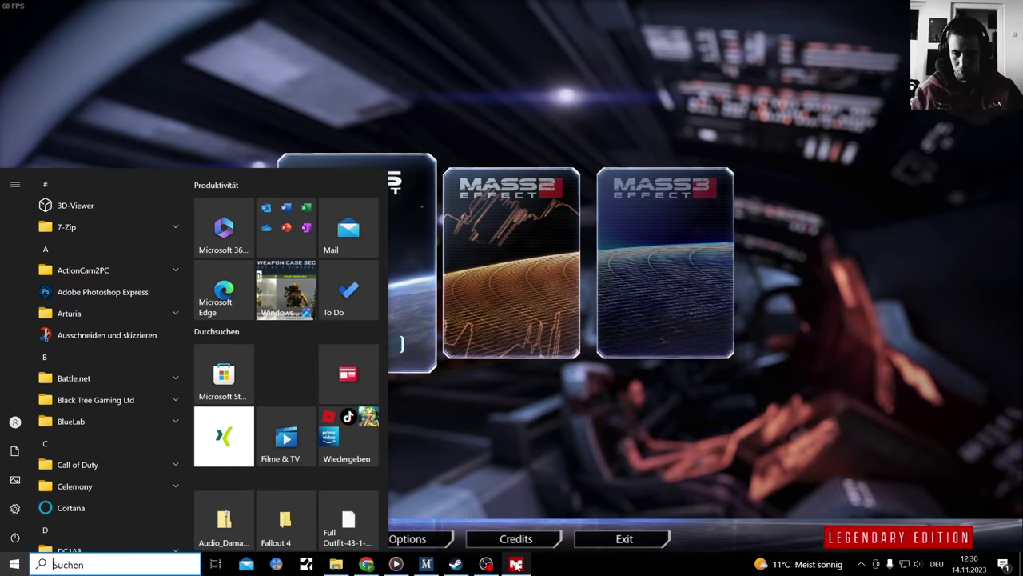
right_click(516, 564)
left_click(518, 547)
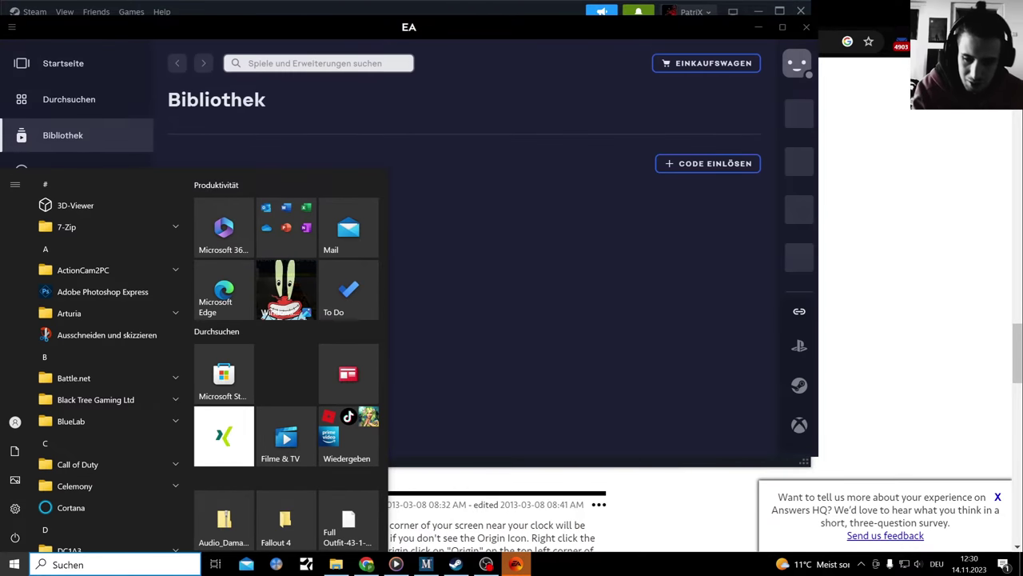
left_click(946, 316)
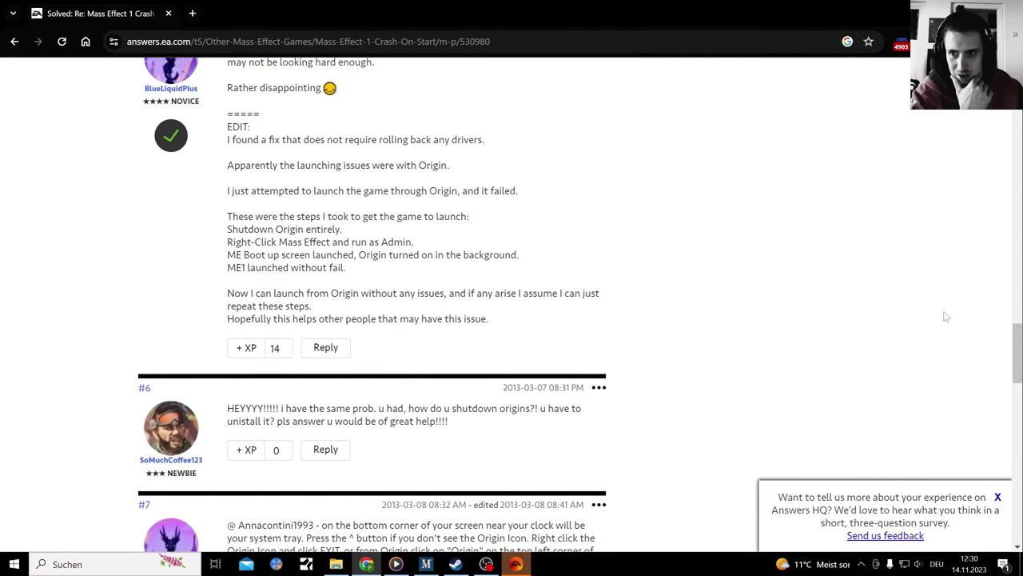
- Switch to the EA app, launch the game from its library, pass the title screen and try to start the first Mass Effect
left_click(516, 566)
left_click(295, 352)
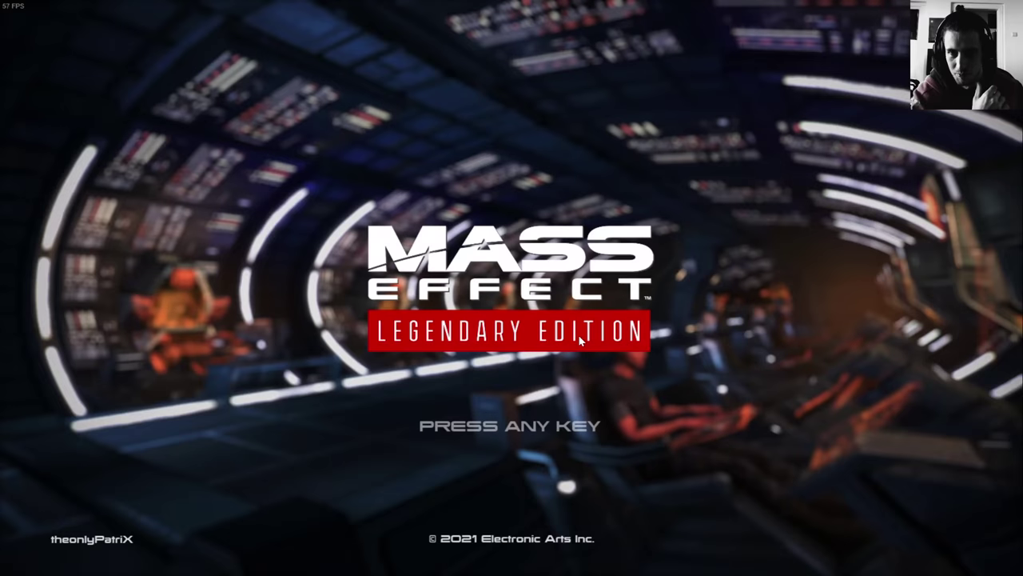
key("Return")
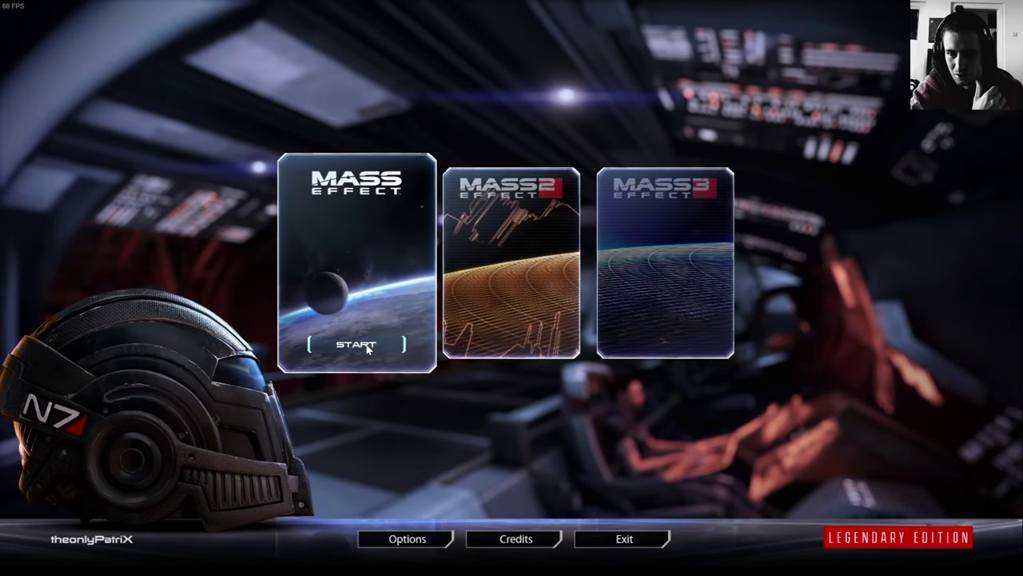
left_click(367, 348)
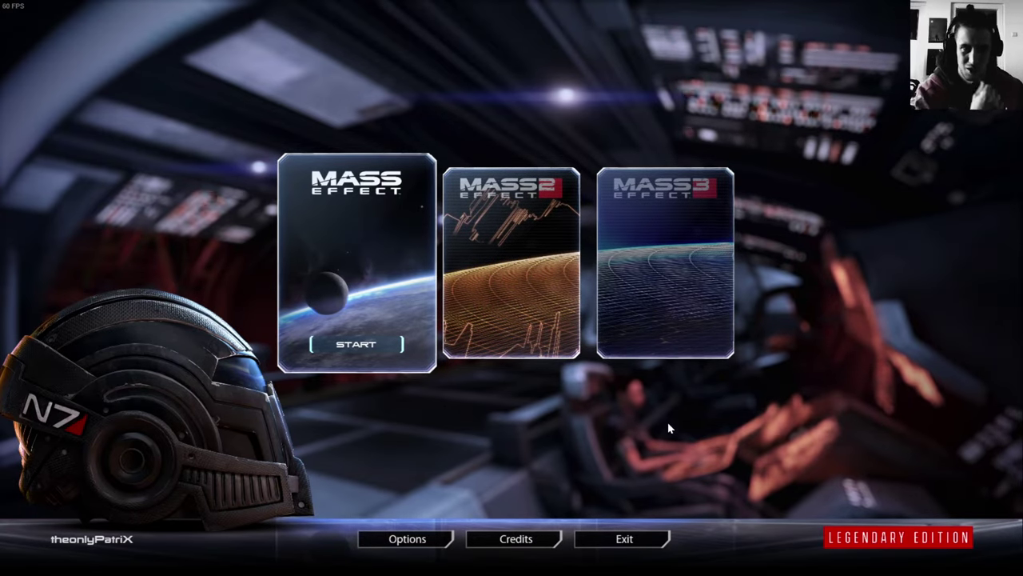
- Bring up ME3Tweaks Mod Manager and close the running Mass Effect launcher
key("super")
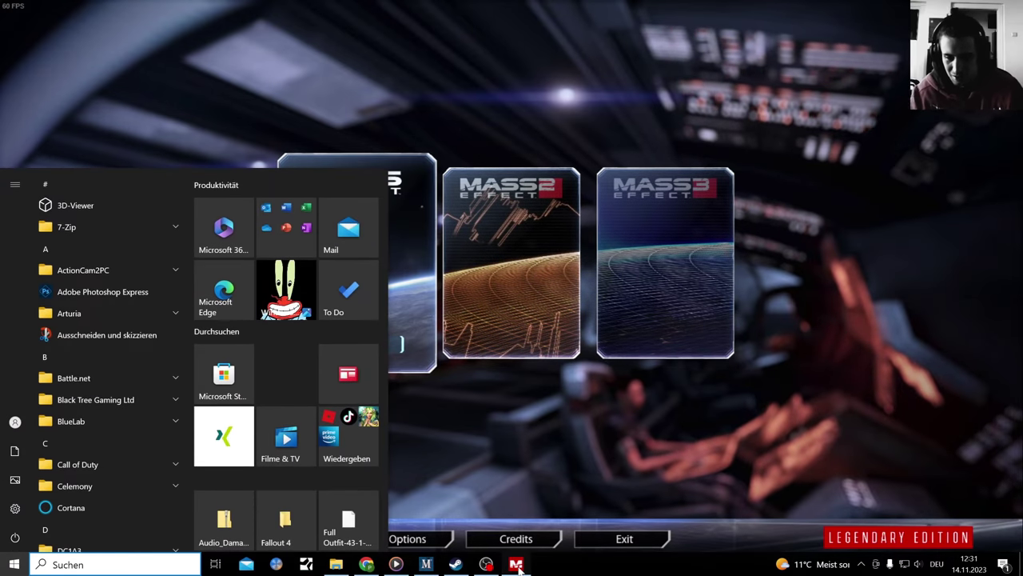
left_click(515, 564)
key("super")
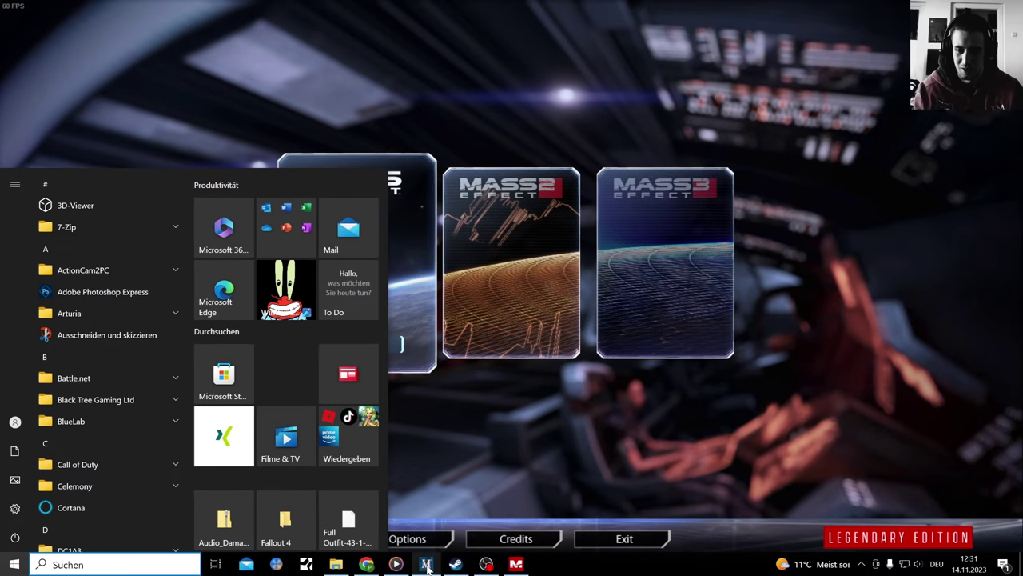
left_click(427, 565)
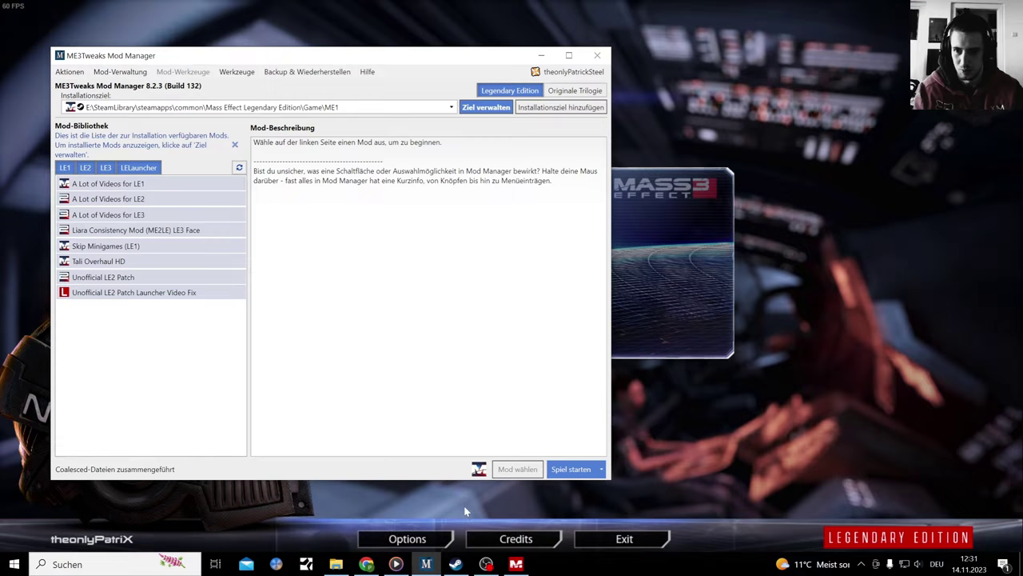
left_click(516, 565)
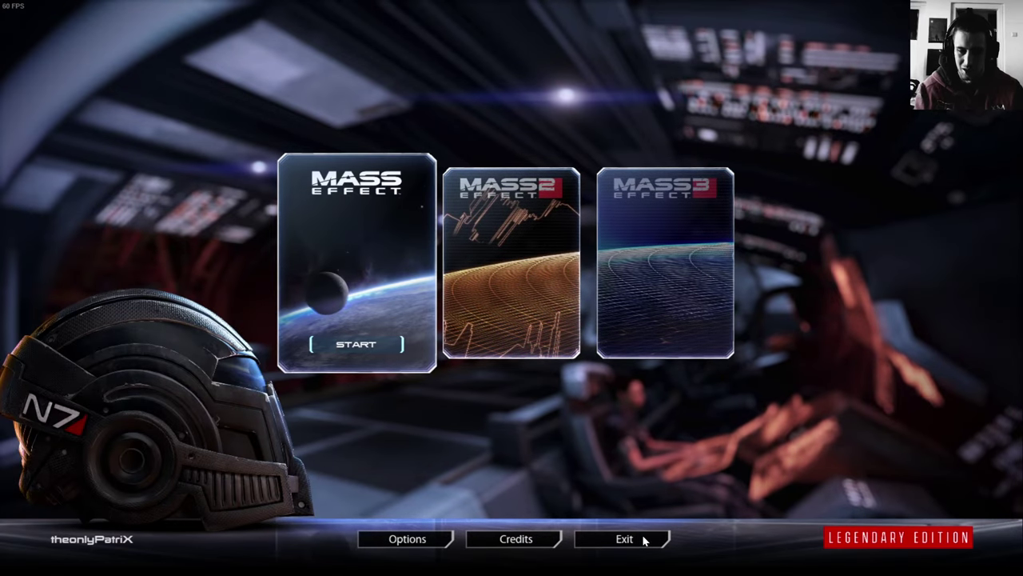
key("super")
right_click(516, 564)
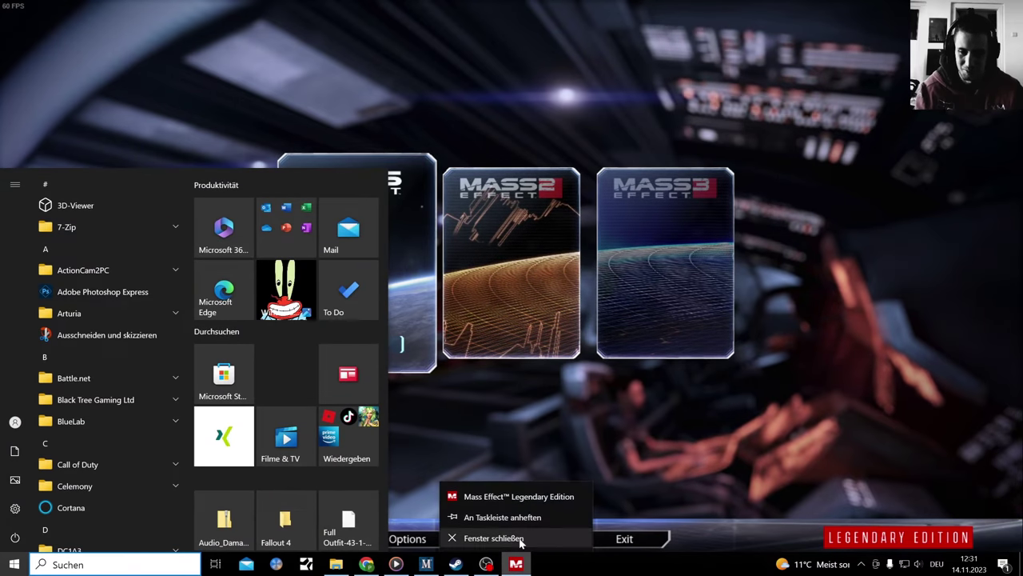
left_click(493, 538)
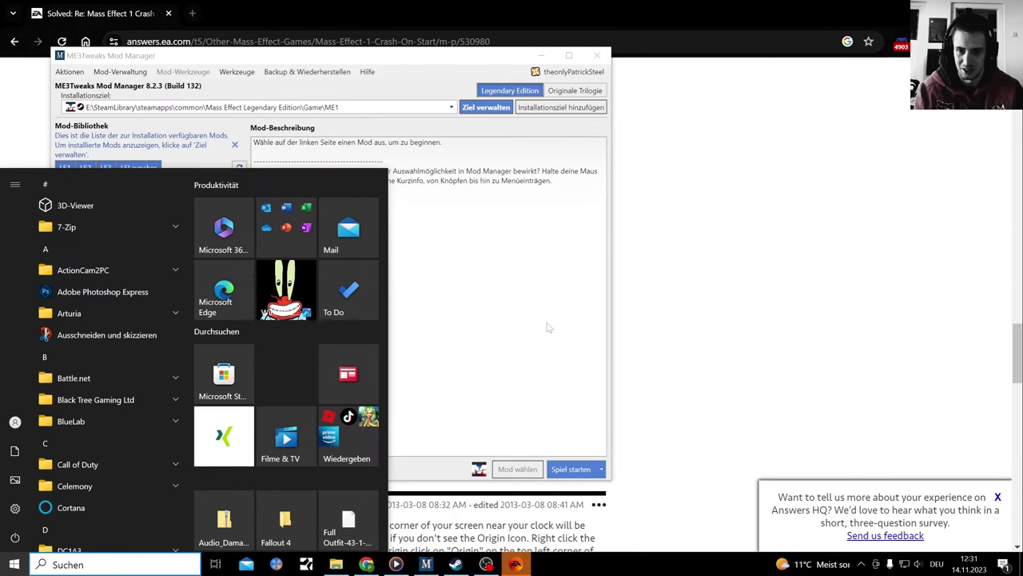
- Launch the game from ME3Tweaks Mod Manager and start Mass Effect 2, waiting for the program when it stops responding
left_click(548, 327)
left_click(570, 470)
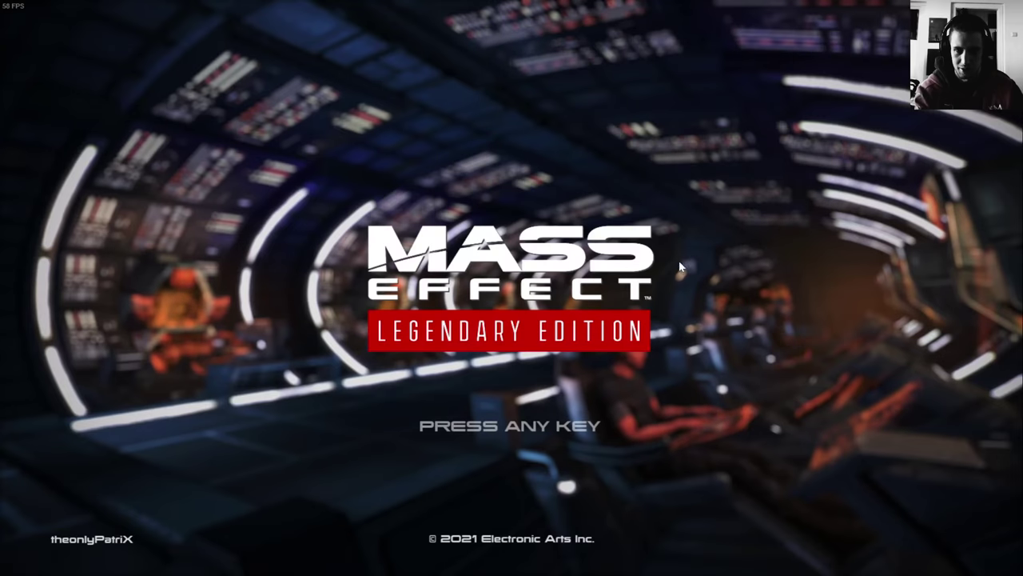
left_click(566, 420)
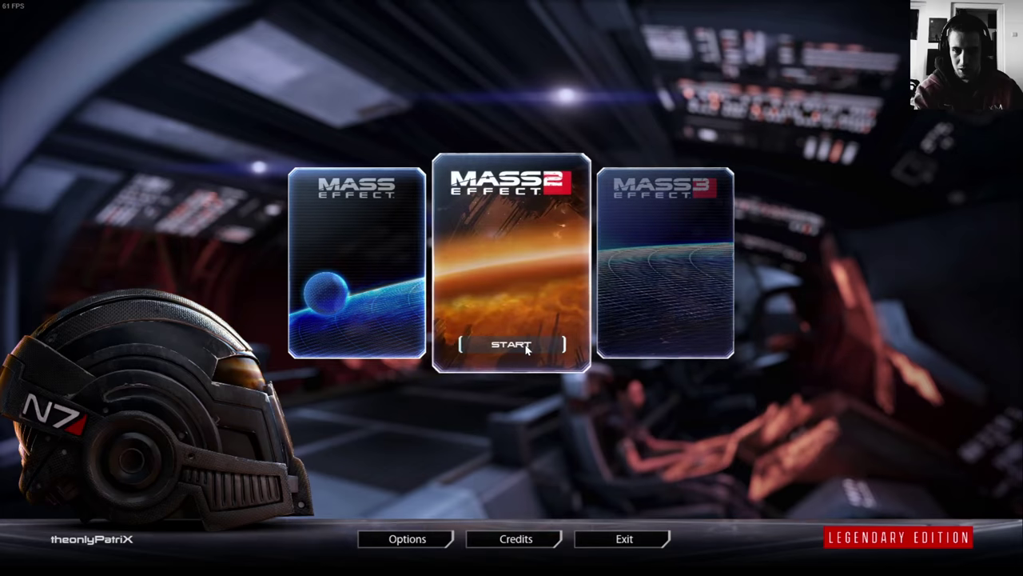
left_click(519, 346)
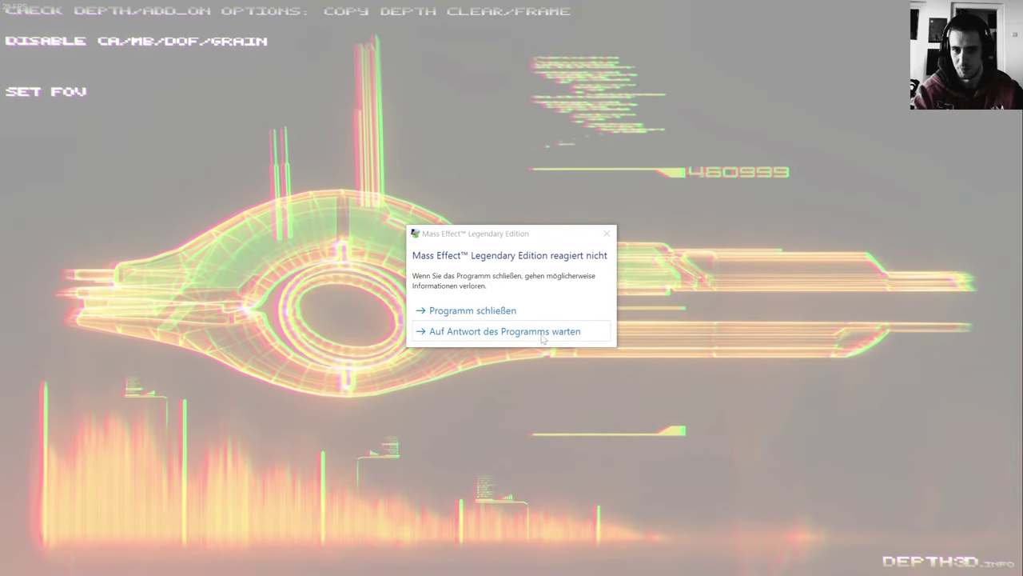
left_click(539, 331)
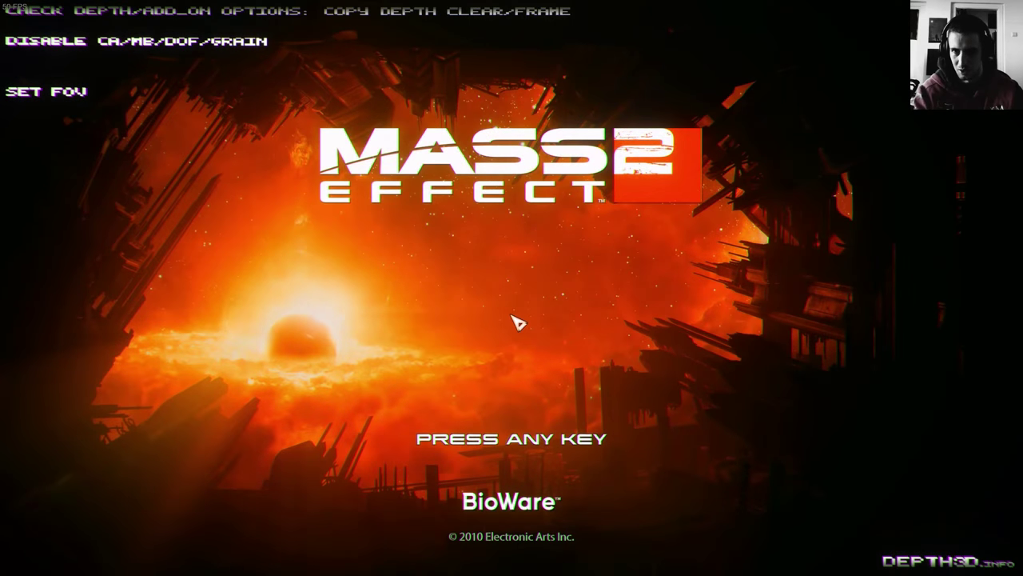
- Replace the 3d ReShade preset in Mass Effect 2 with the ME Better Colors preset
key("Home")
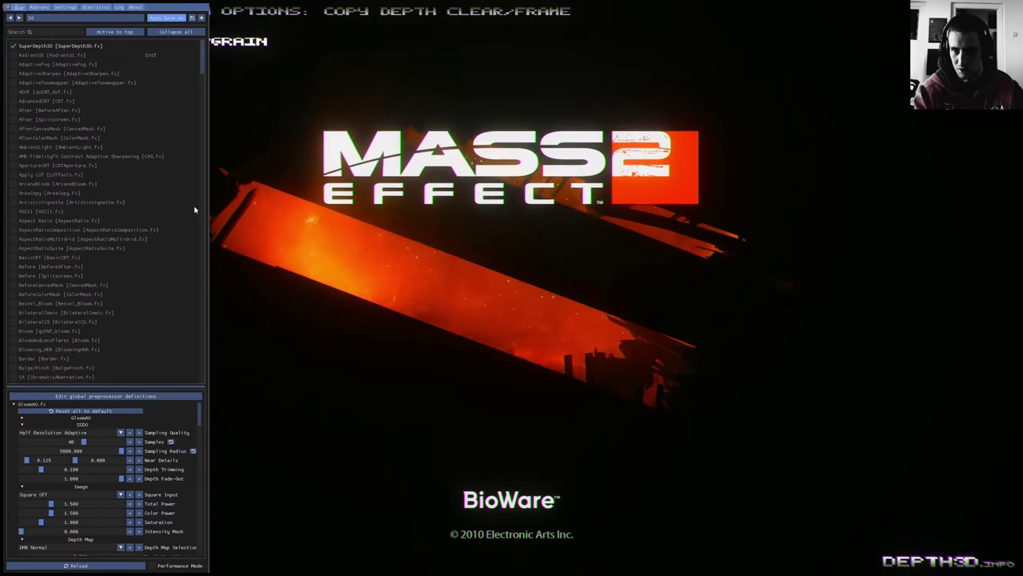
left_click(48, 17)
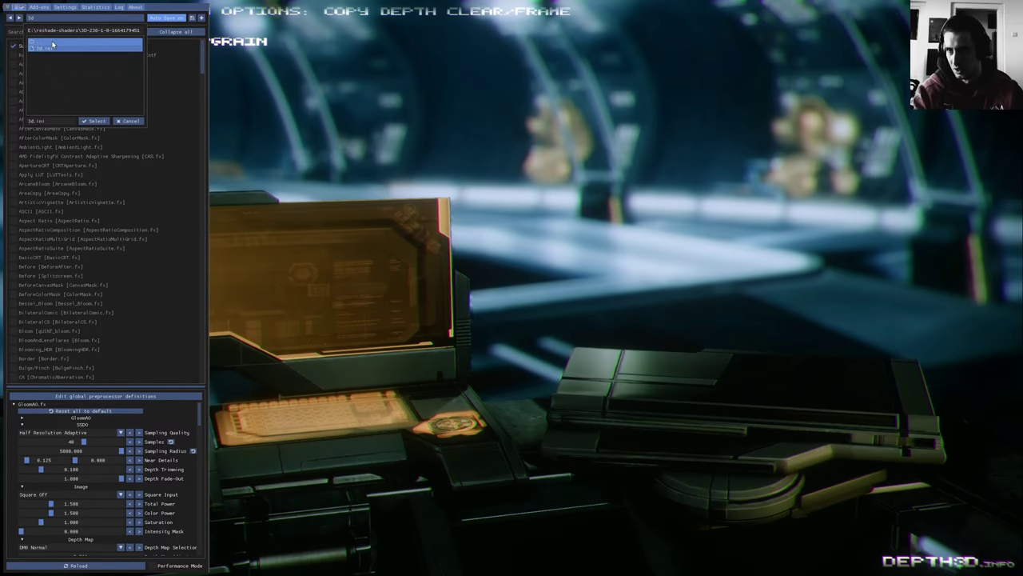
left_click(68, 50)
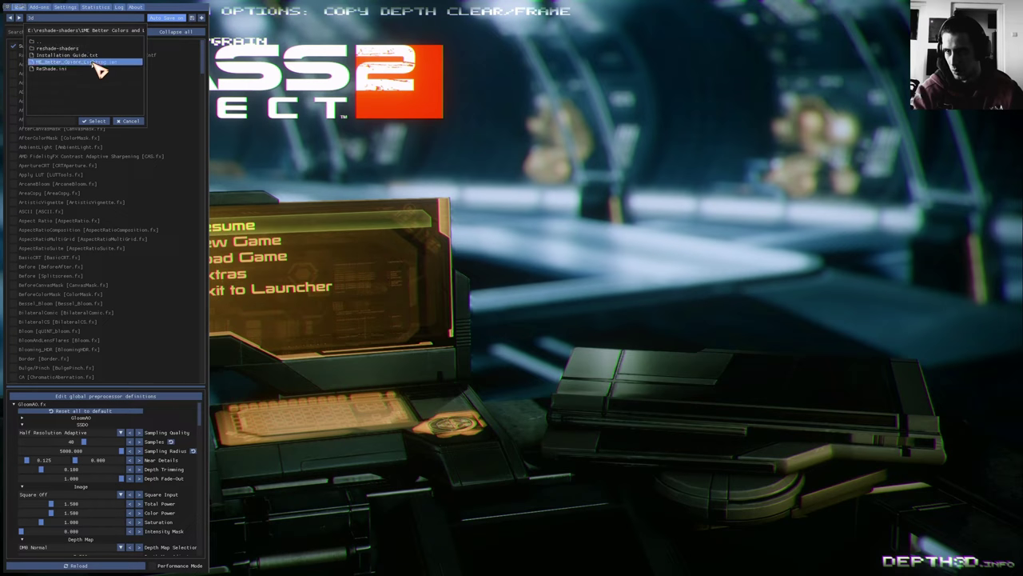
double_click(90, 62)
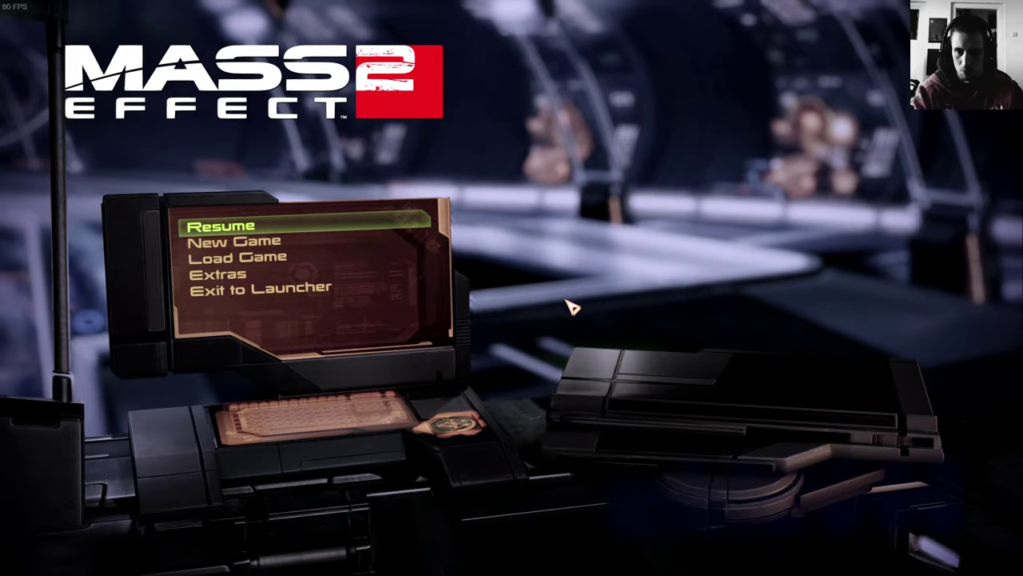
- Exit Mass Effect 2 to the launcher and try to start the first Mass Effect from there
left_click(297, 289)
left_click(447, 302)
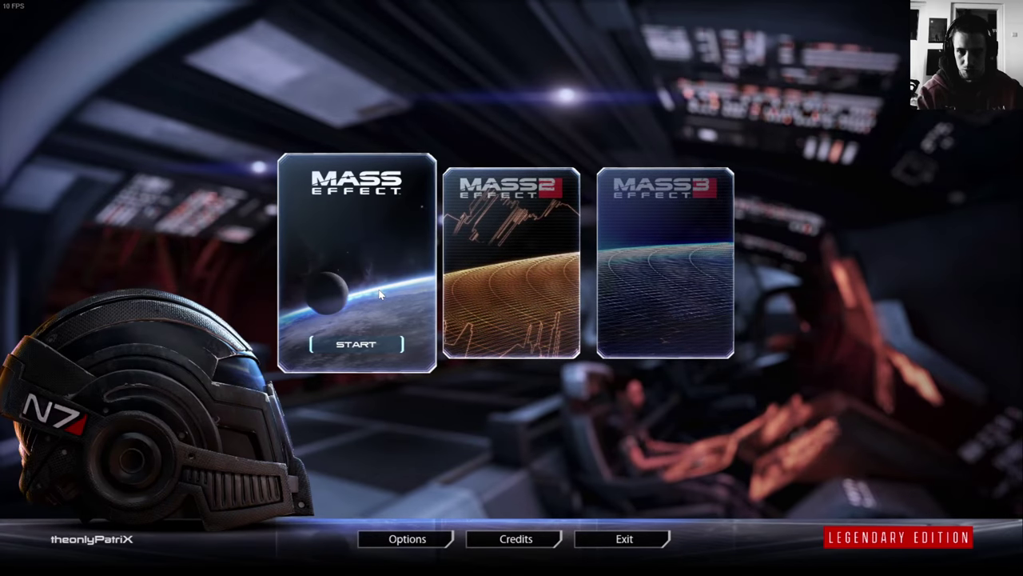
left_click(370, 345)
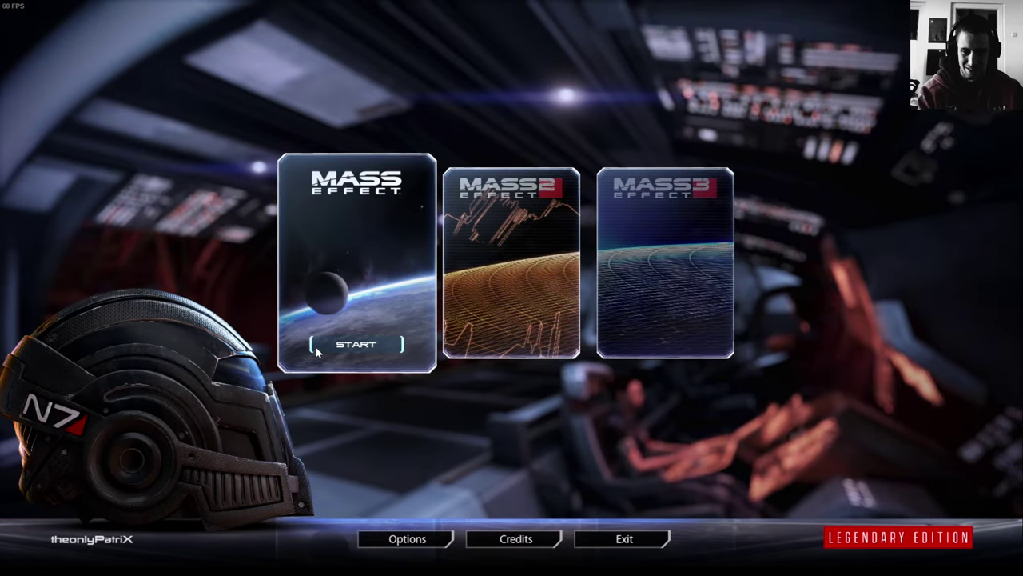
- Close the Mass Effect launcher window and return to the forum thread in the browser
key("super")
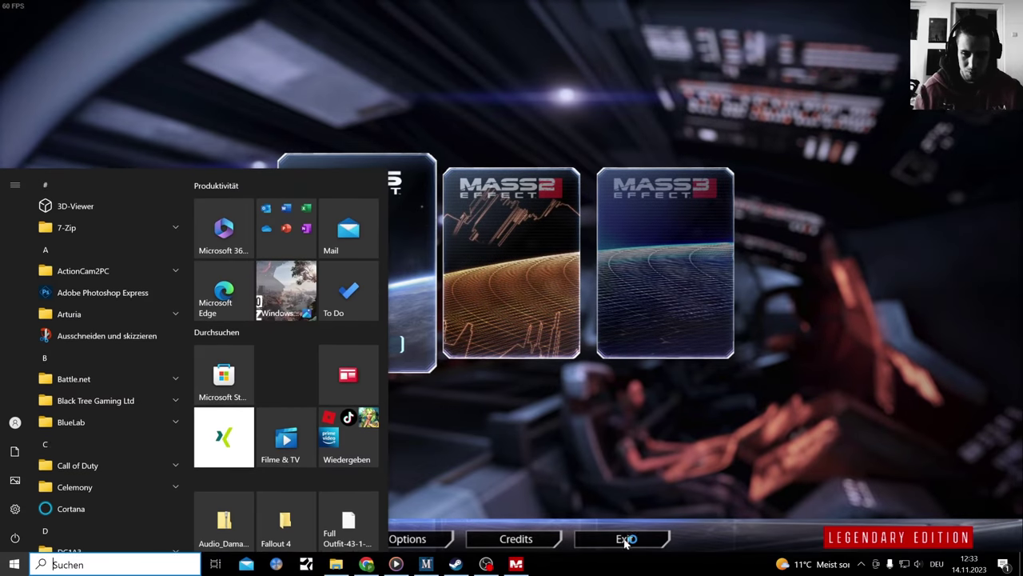
right_click(516, 563)
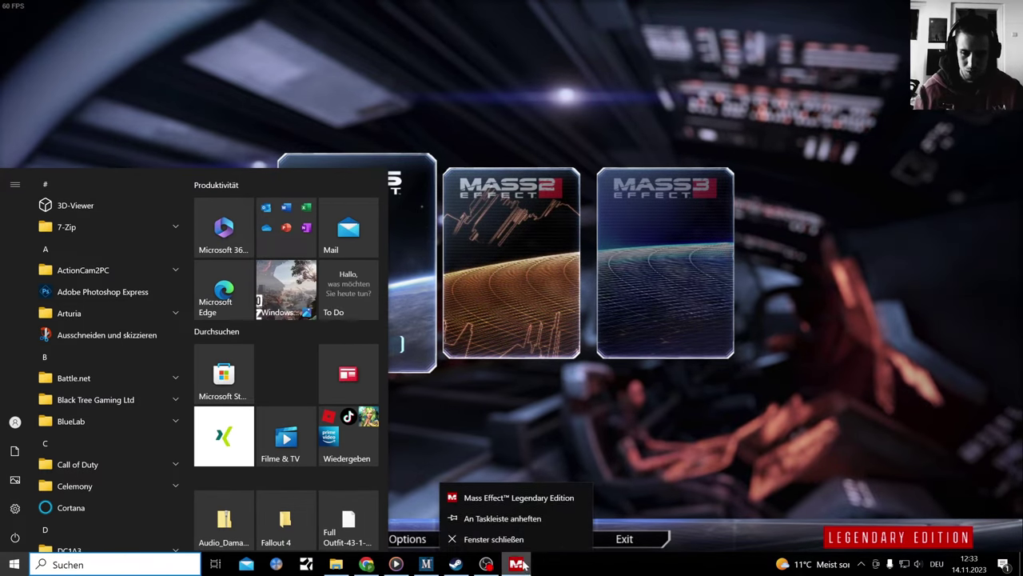
left_click(523, 540)
left_click(222, 27)
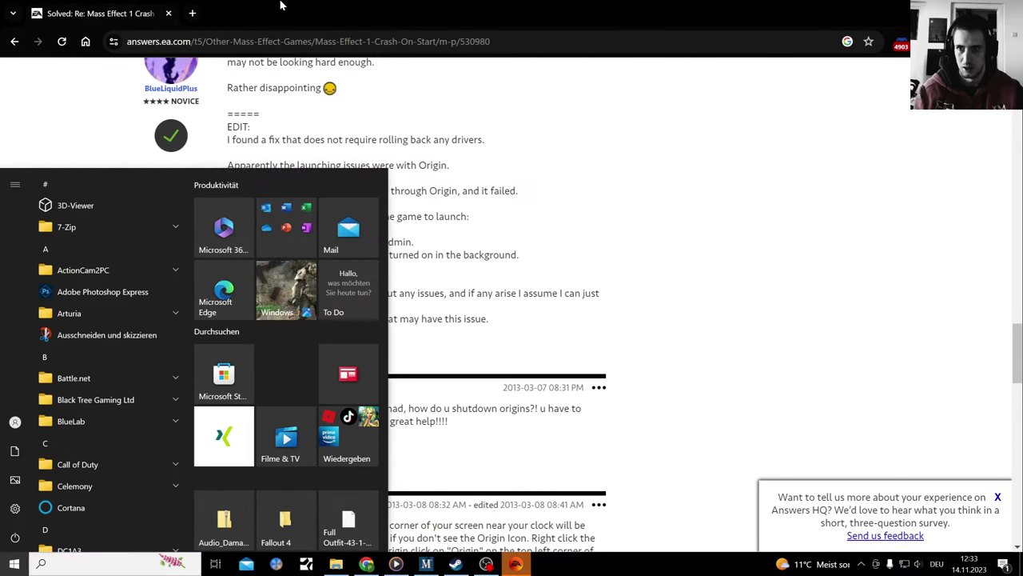
- Go back to the Google results, search for "mass effect legendary edition mass effect 1 crash on start up mod" and look through the results
left_click(15, 42)
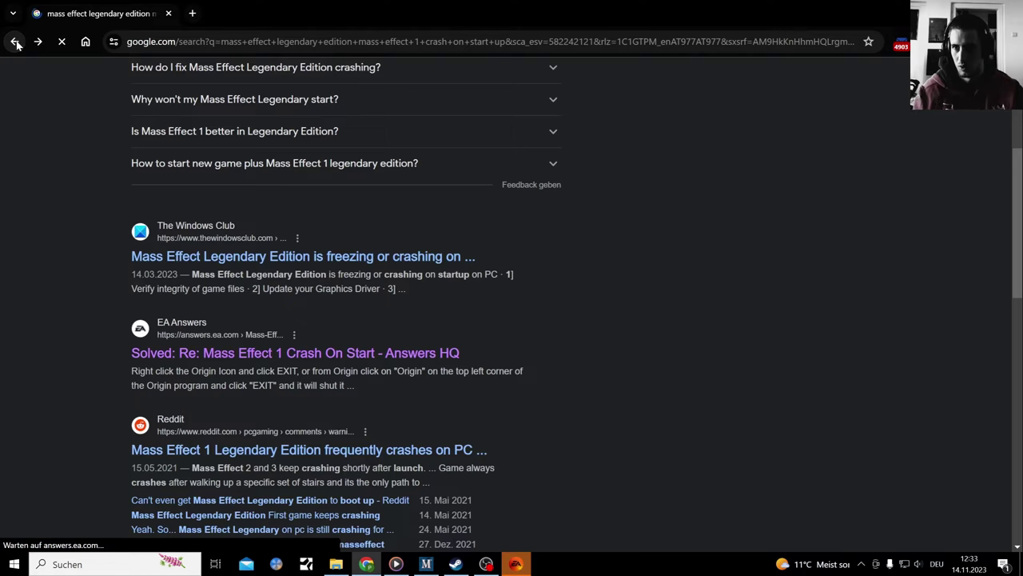
scroll(399, 138, "up", 4)
scroll(397, 139, "up", 1)
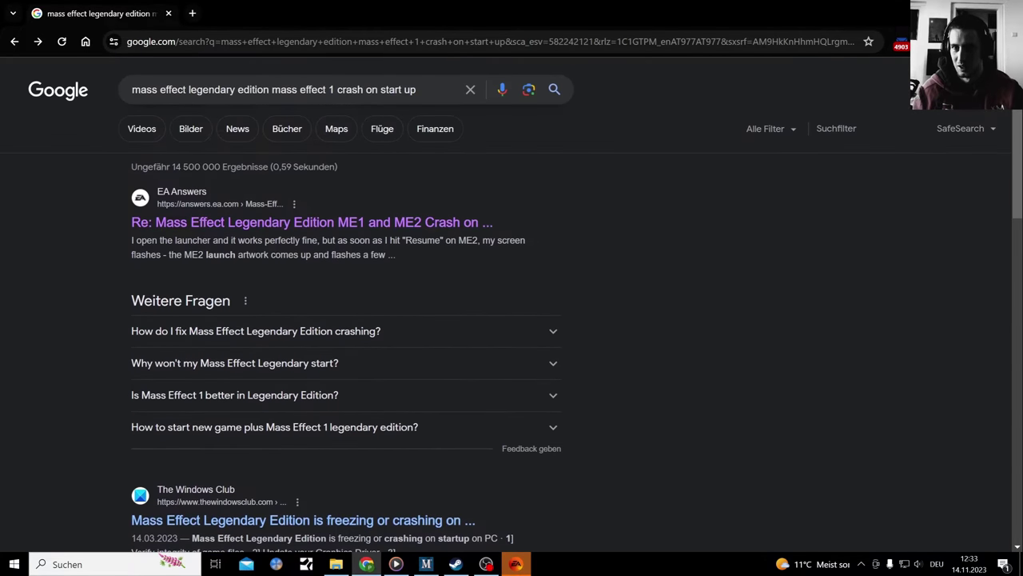
left_click(418, 89)
key("Escape")
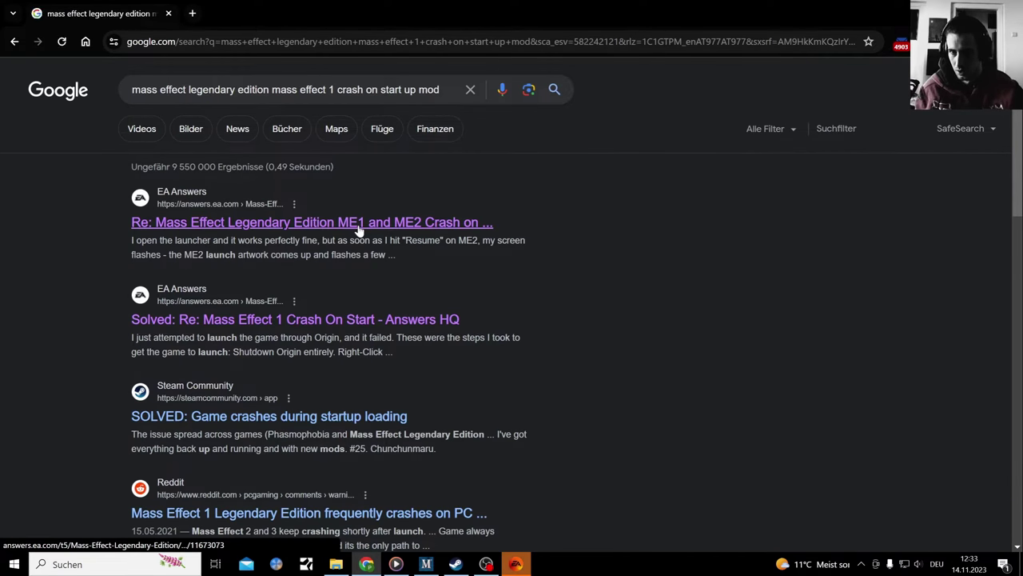
scroll(381, 250, "down", 3)
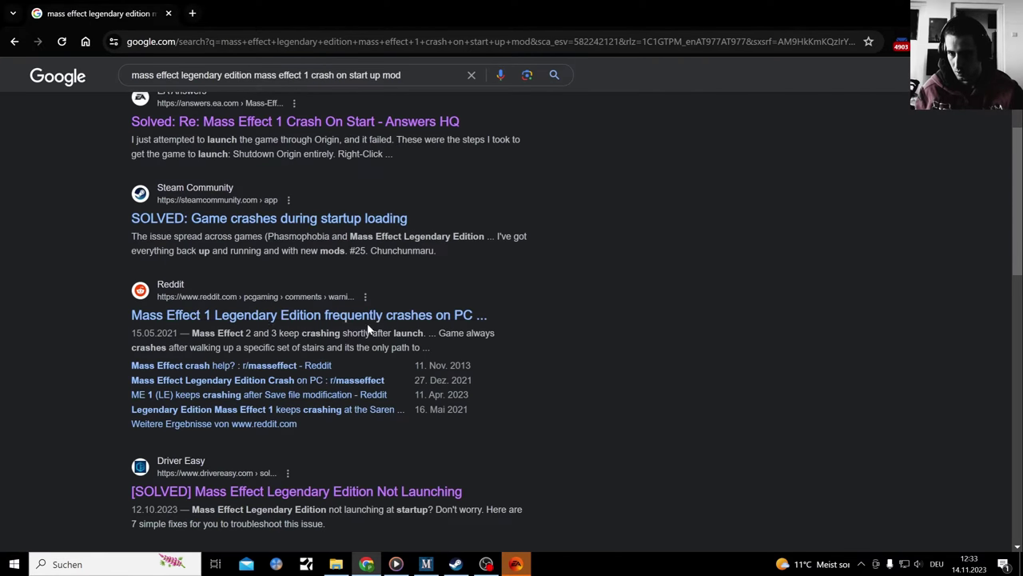
scroll(371, 323, "down", 5)
scroll(377, 321, "down", 4)
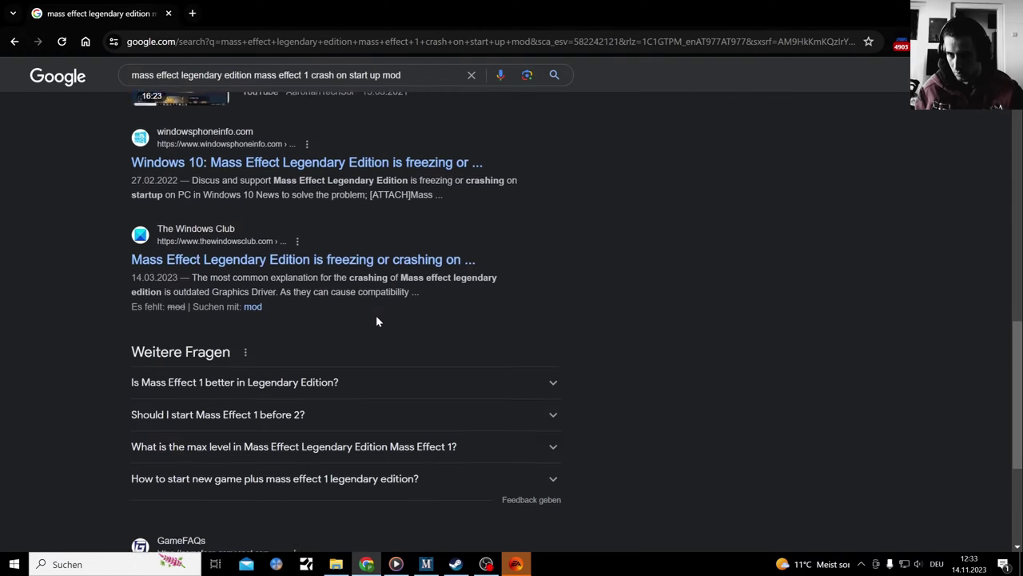
scroll(378, 320, "down", 12)
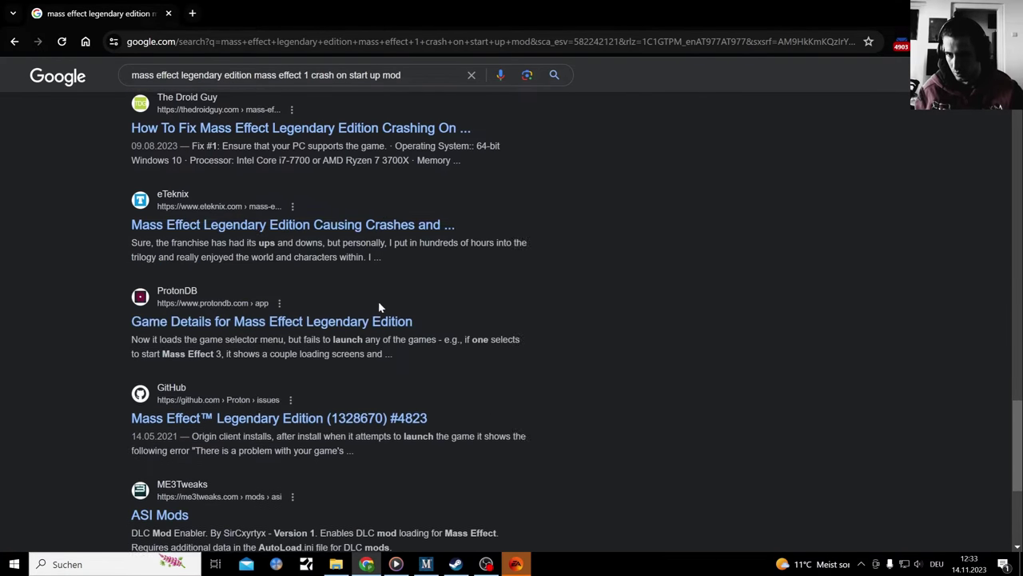
scroll(379, 307, "down", 1)
- Open the Nexus Mods page of most popular mods of all time for Mass Effect Legendary Edition
left_click(318, 41)
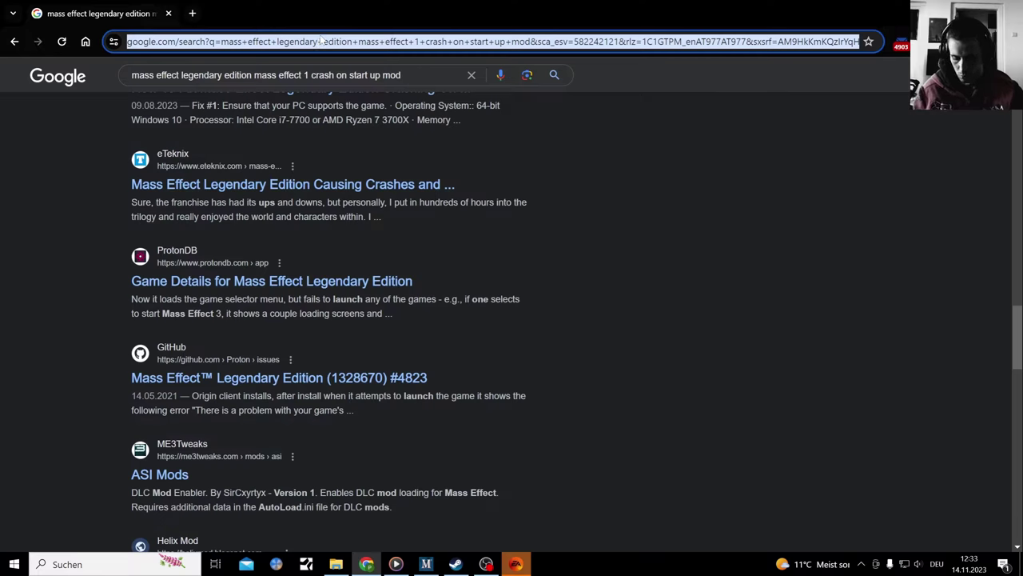
type("mo")
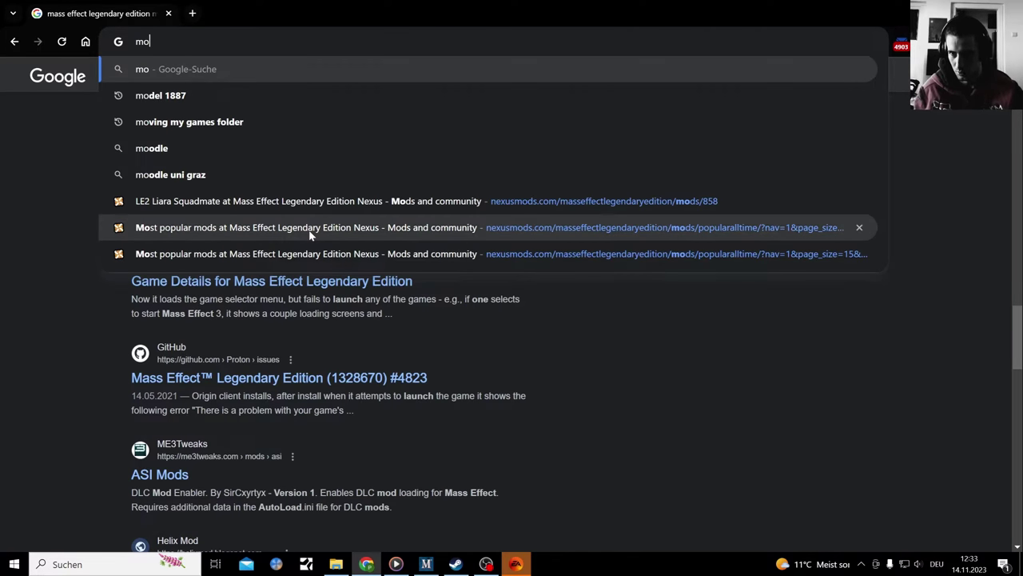
left_click(311, 233)
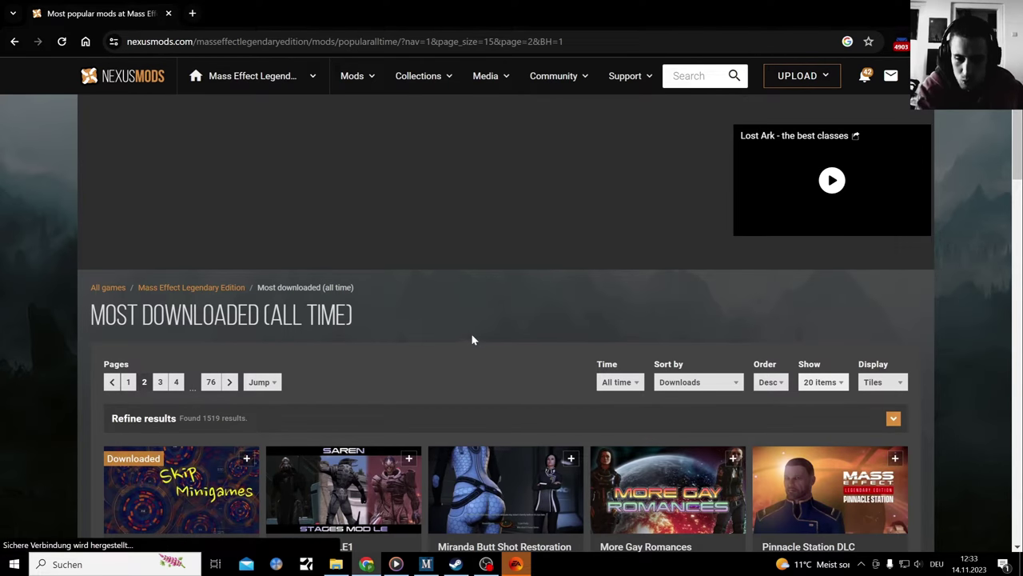
- Look through the second page of the all-time most downloaded Mass Effect Legendary Edition mods
scroll(471, 336, "down", 2)
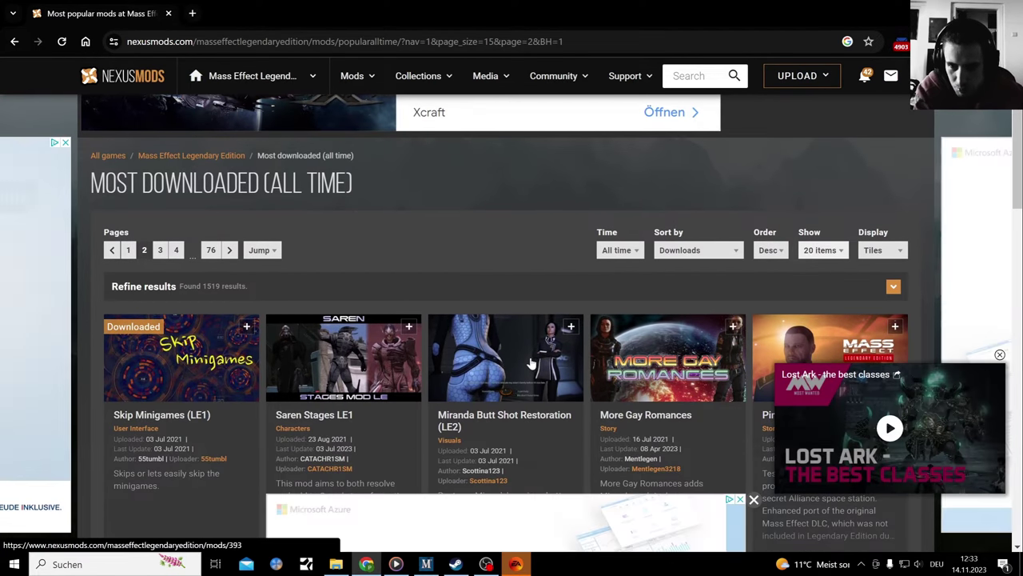
scroll(632, 338, "up", 2)
scroll(762, 321, "down", 4)
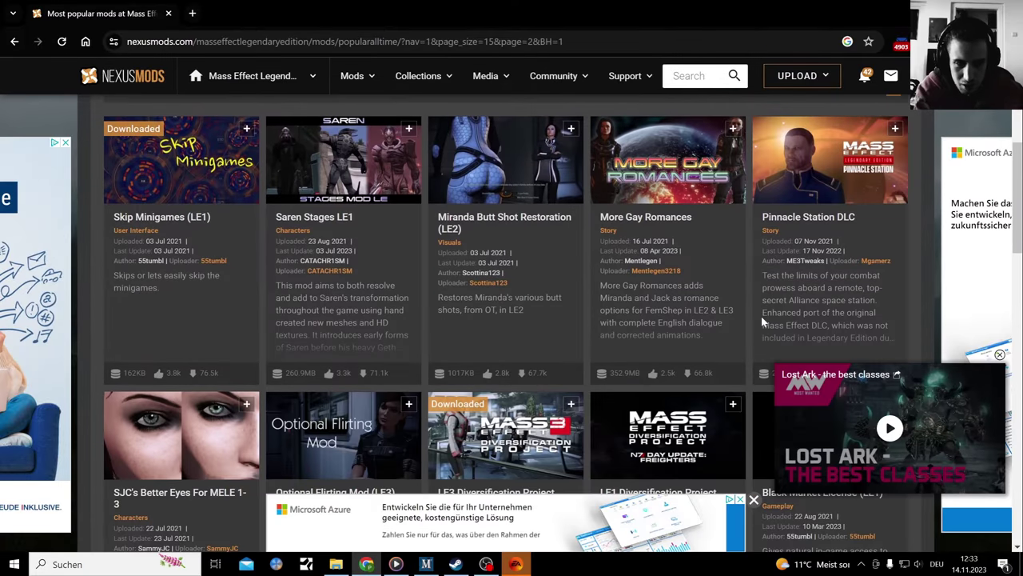
scroll(762, 319, "up", 4)
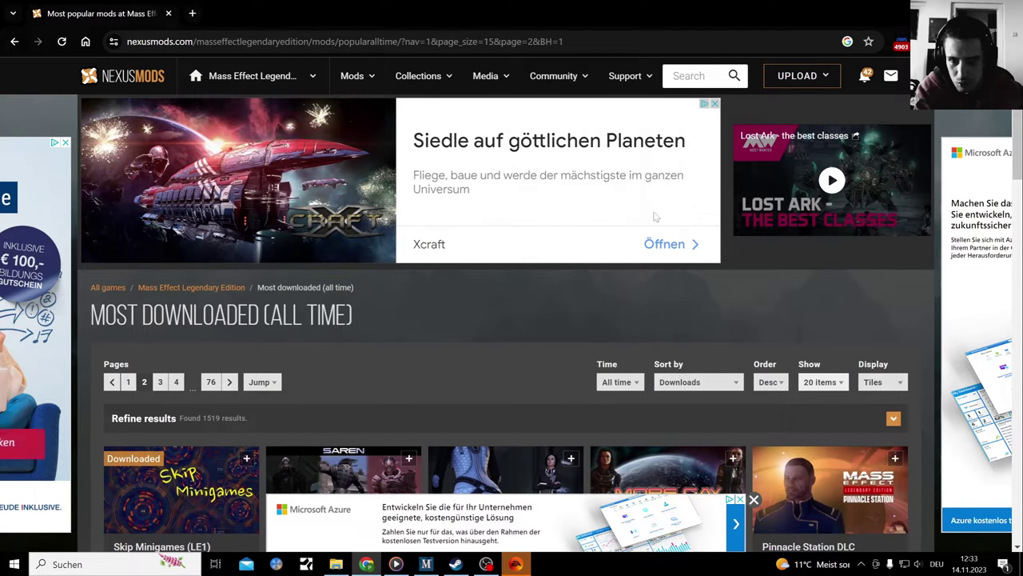
scroll(654, 216, "down", 3)
scroll(546, 219, "up", 3)
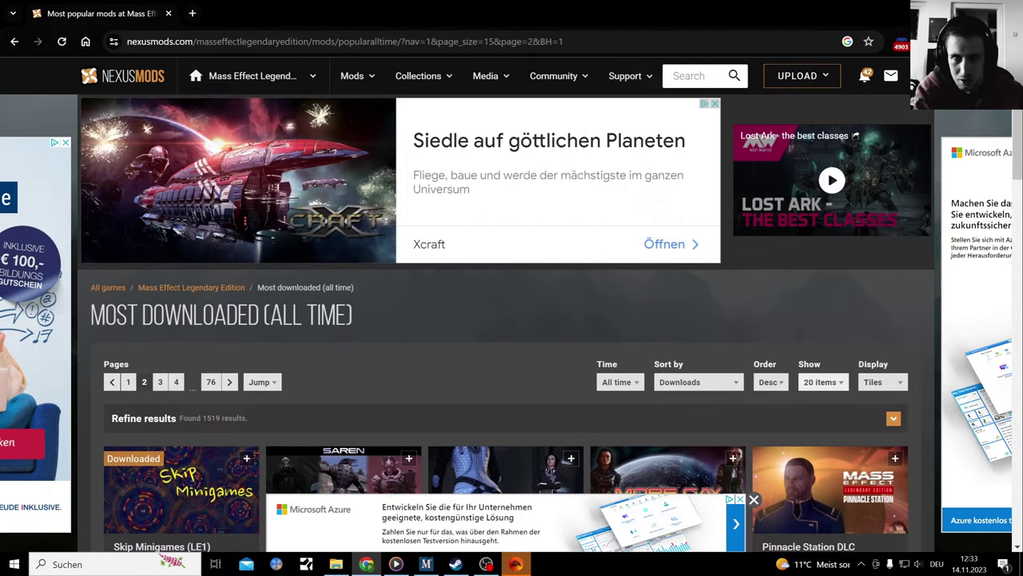
- Search the Nexus mods for "mass effect 1" and look through the results
left_click(689, 75)
type("mas")
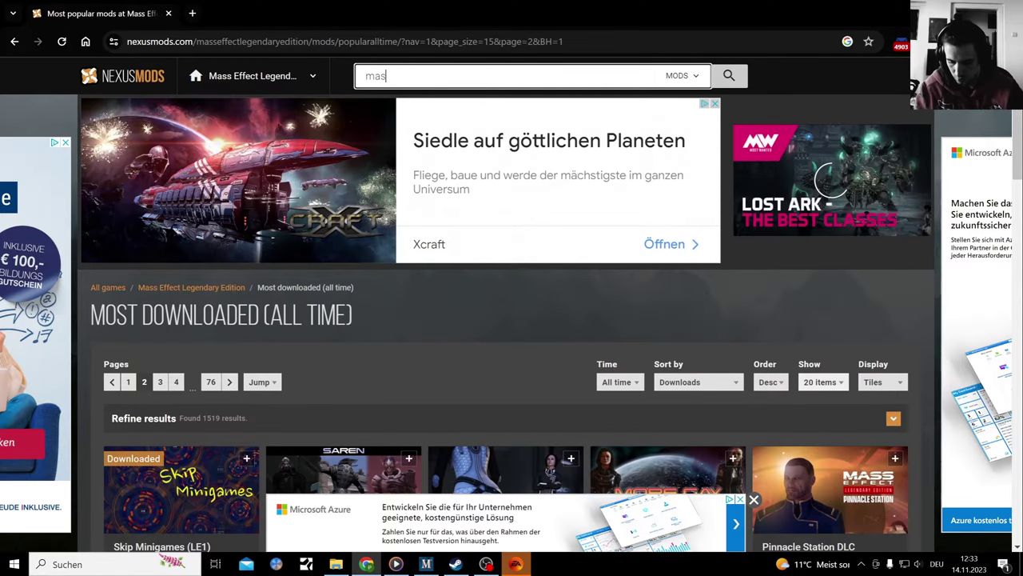
type("s effect 1")
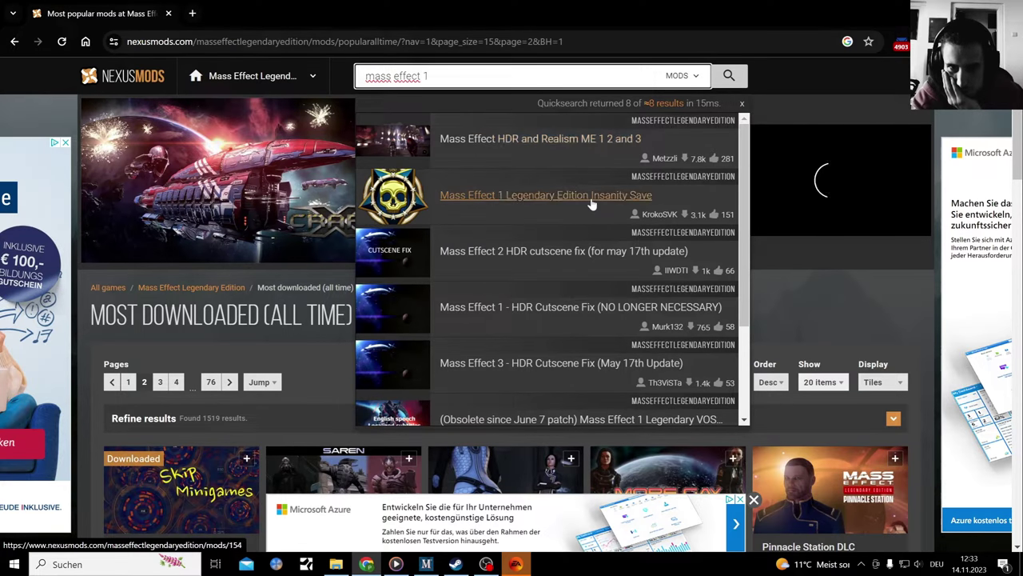
key("Return")
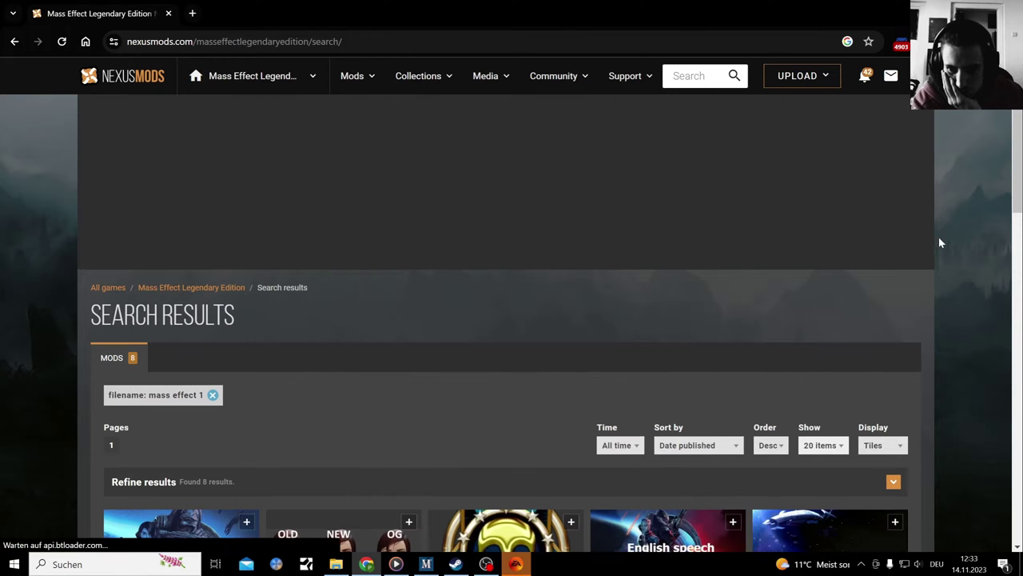
scroll(997, 310, "down", 2)
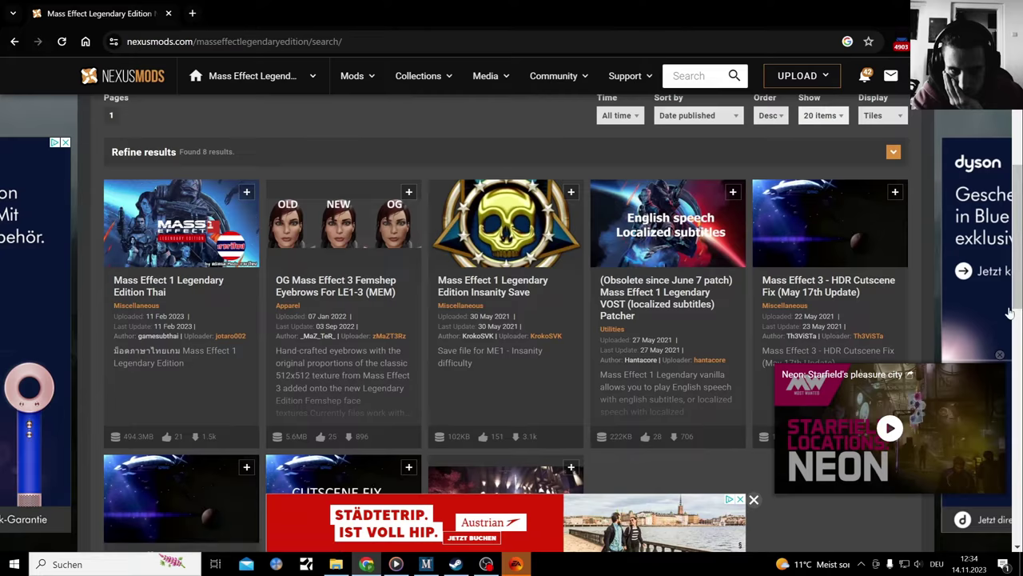
scroll(720, 316, "down", 3)
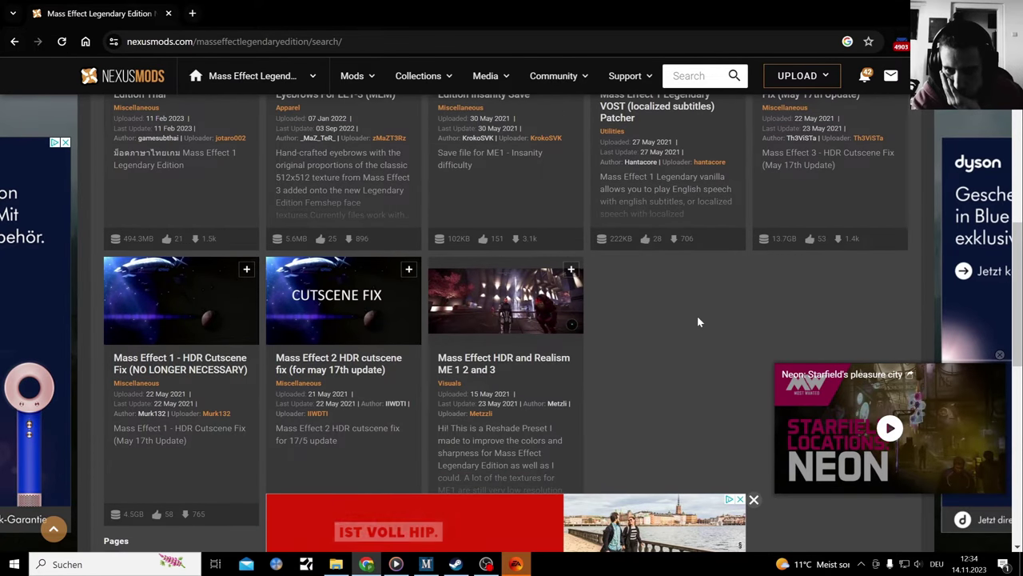
scroll(698, 326, "up", 6)
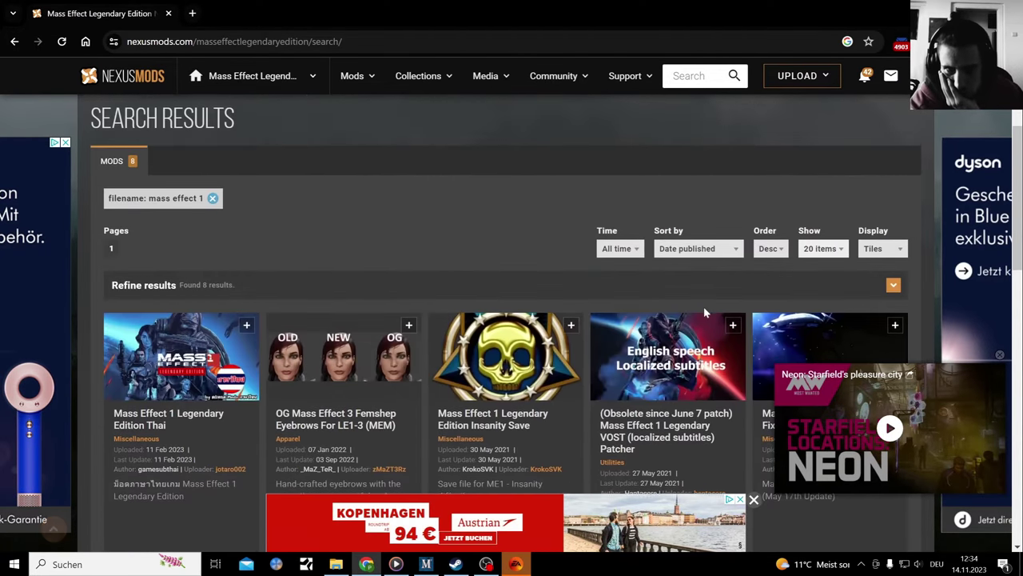
- Search the Nexus mods for "le1" and skim the first results
left_click(685, 77)
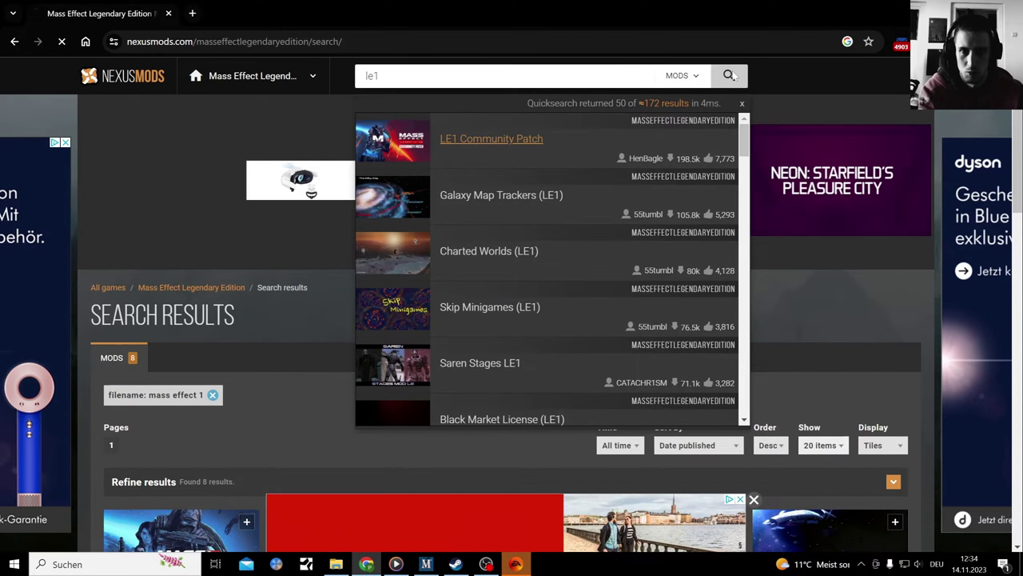
key("Return")
scroll(942, 279, "down", 3)
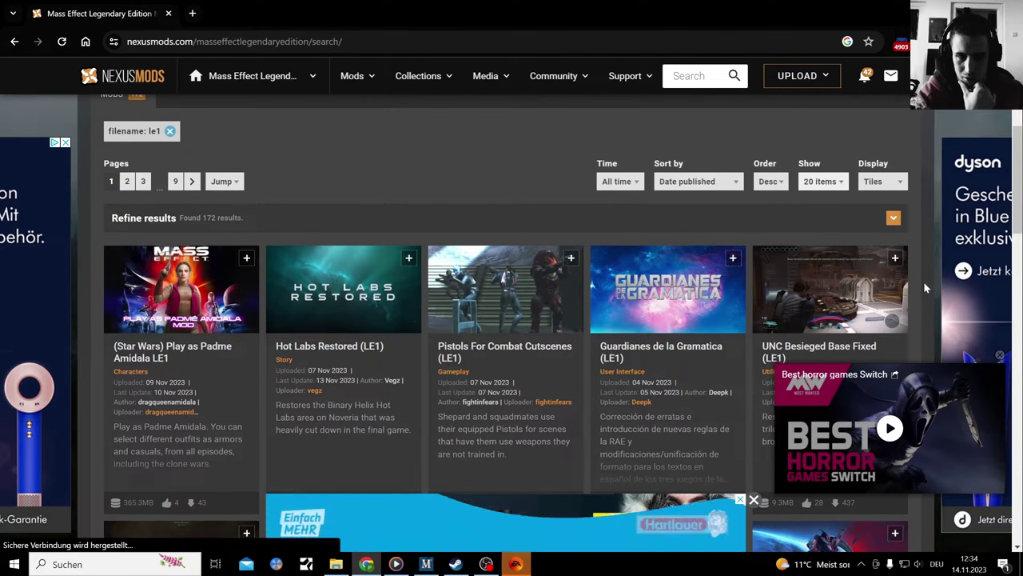
scroll(917, 279, "down", 2)
scroll(918, 279, "up", 3)
- Sort the le1 search results by Endorsements and look over the highest-ranked mods
left_click(697, 249)
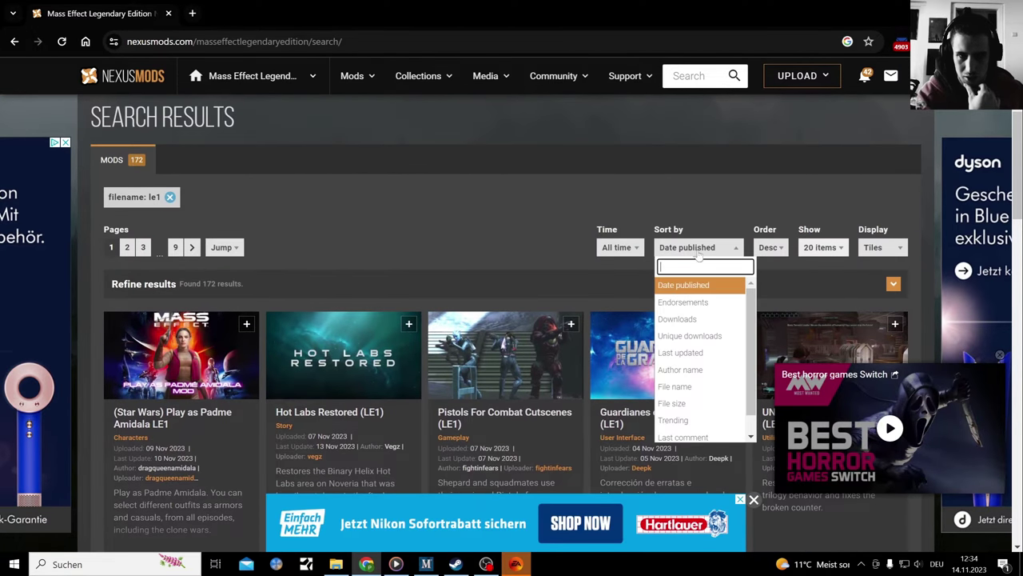
left_click(684, 302)
scroll(940, 315, "down", 5)
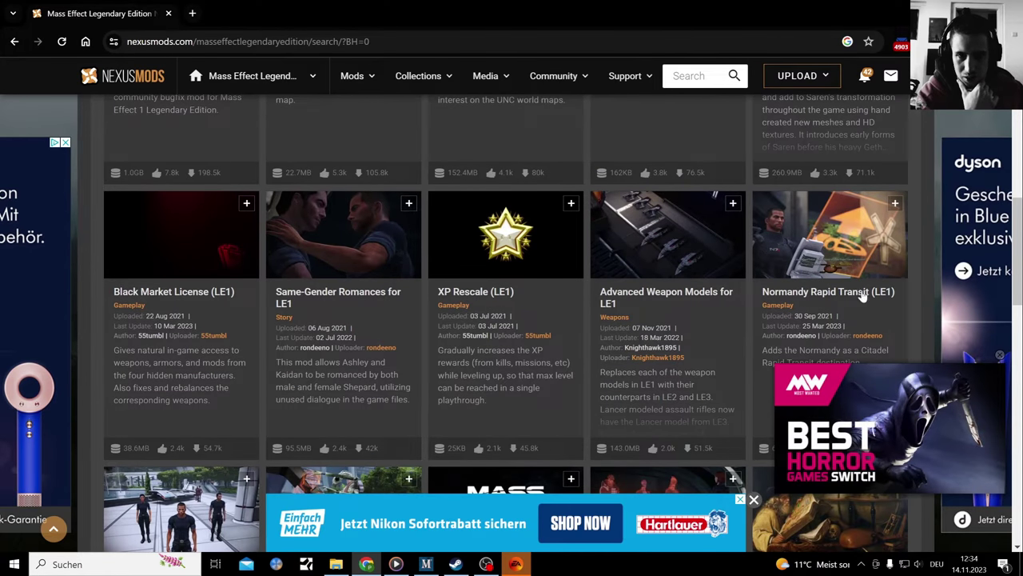
scroll(863, 295, "up", 5)
- Search the mods for "launcher", open the Custom Launcher for LEGENDARY EDITION games page and read its description
left_click(693, 76)
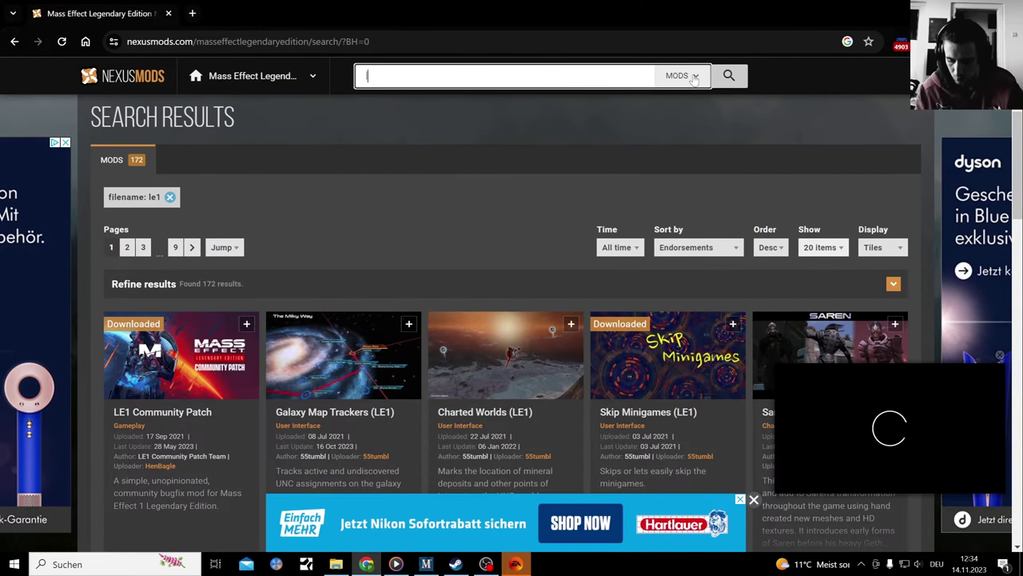
type("launcher")
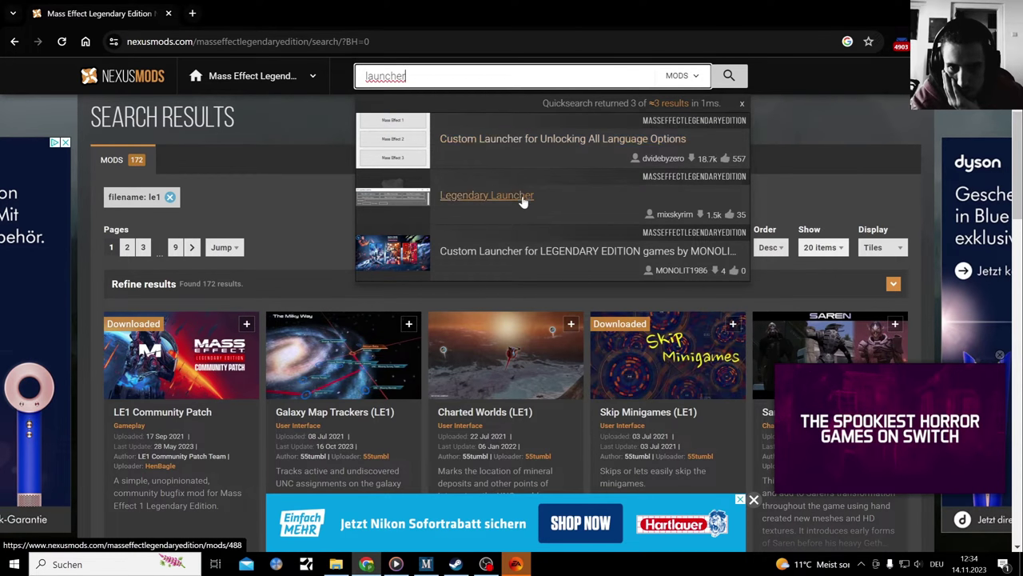
left_click(632, 253)
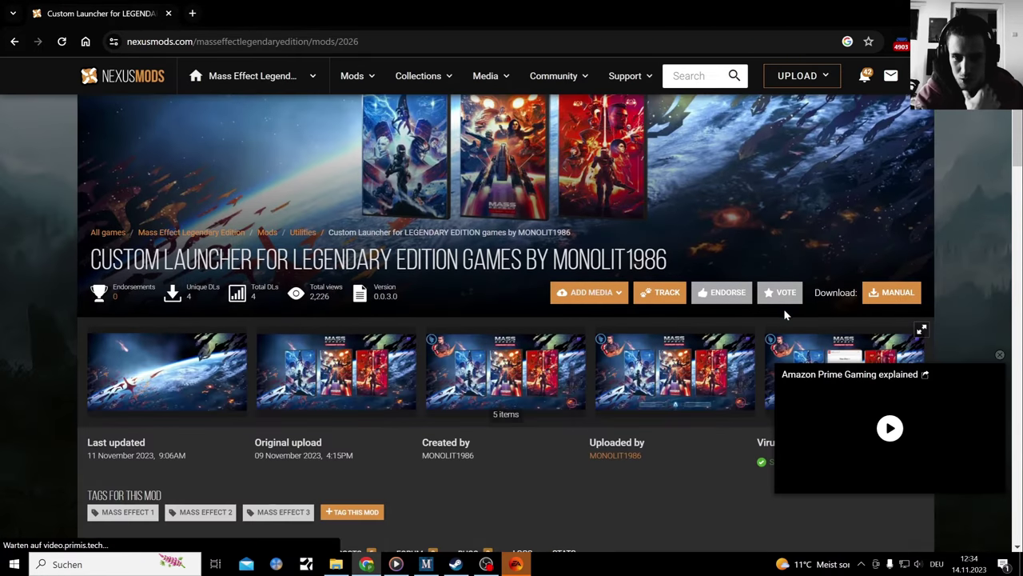
scroll(784, 308, "down", 4)
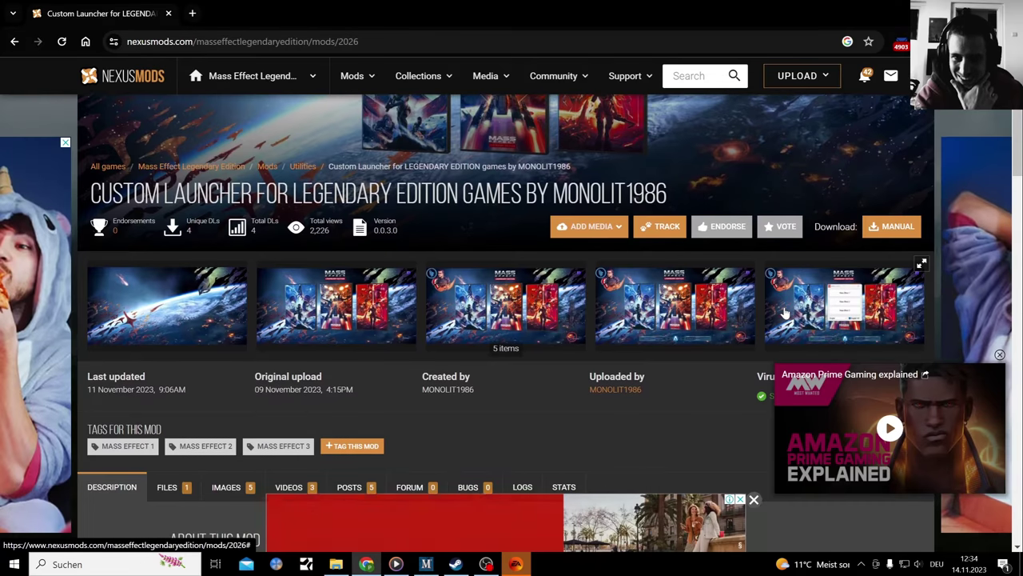
scroll(784, 311, "down", 3)
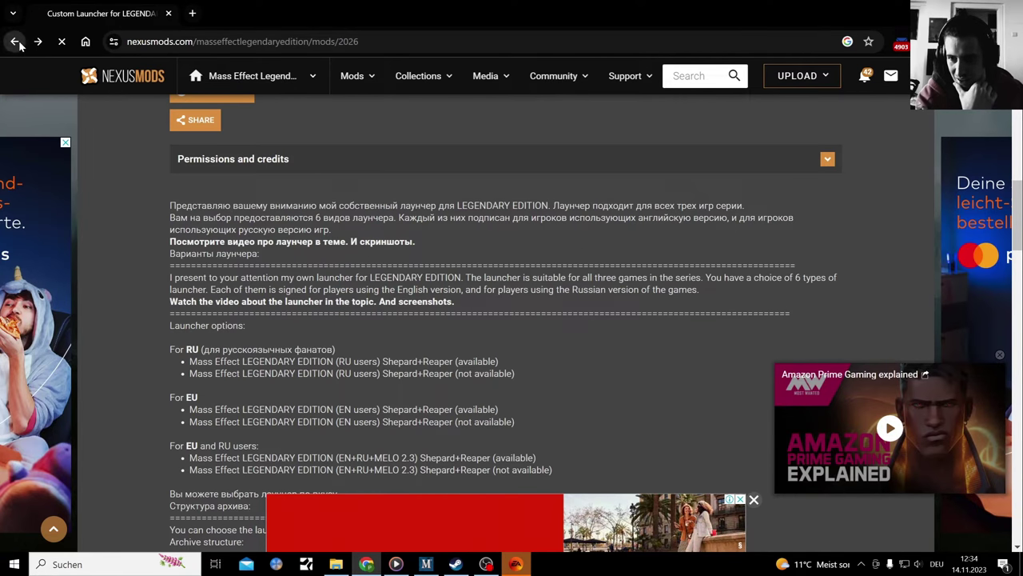
- Go back to the endorsement-sorted le1 results and look through the whole first page
scroll(969, 282, "down", 2)
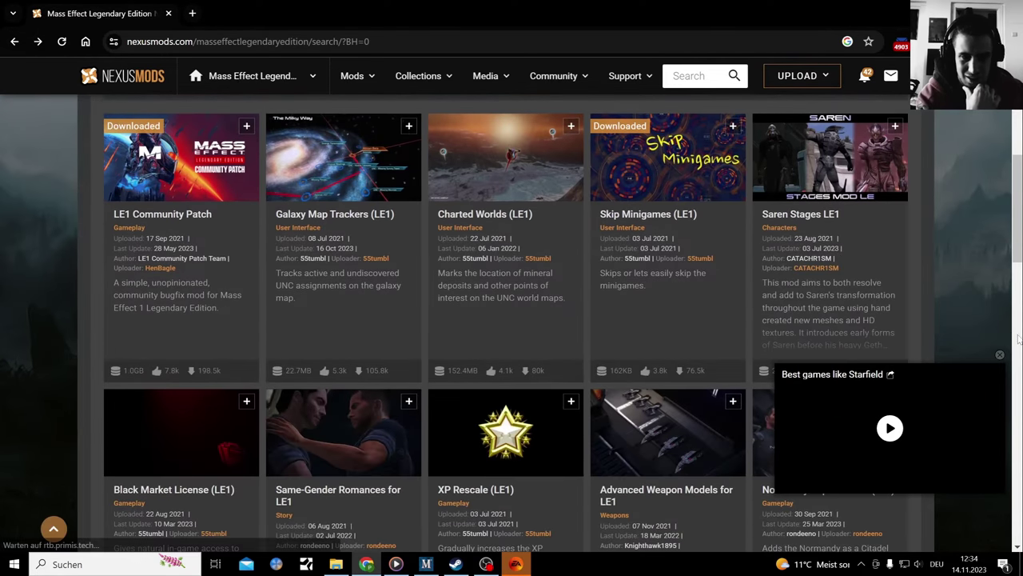
scroll(981, 296, "down", 2)
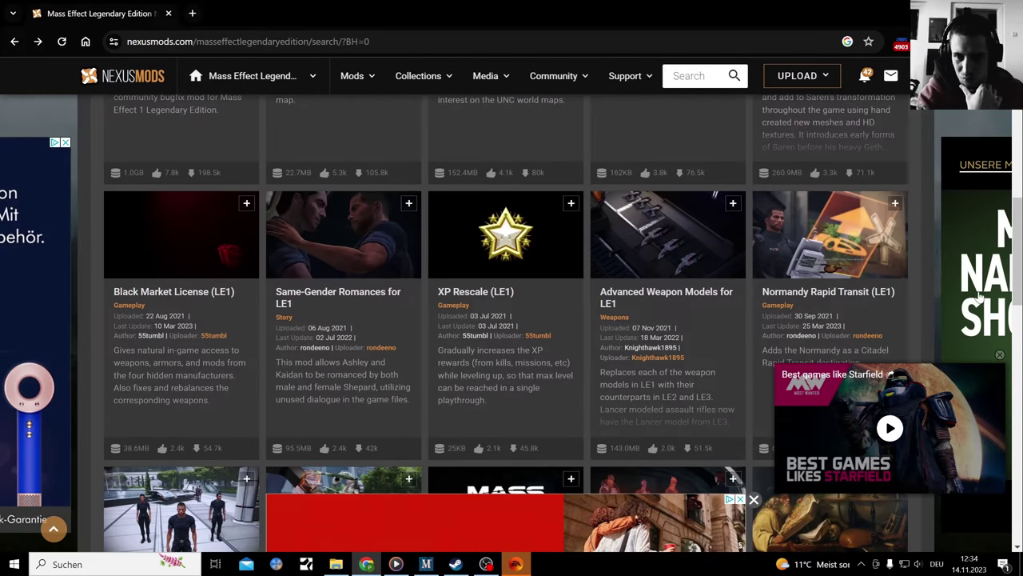
scroll(979, 291, "down", 3)
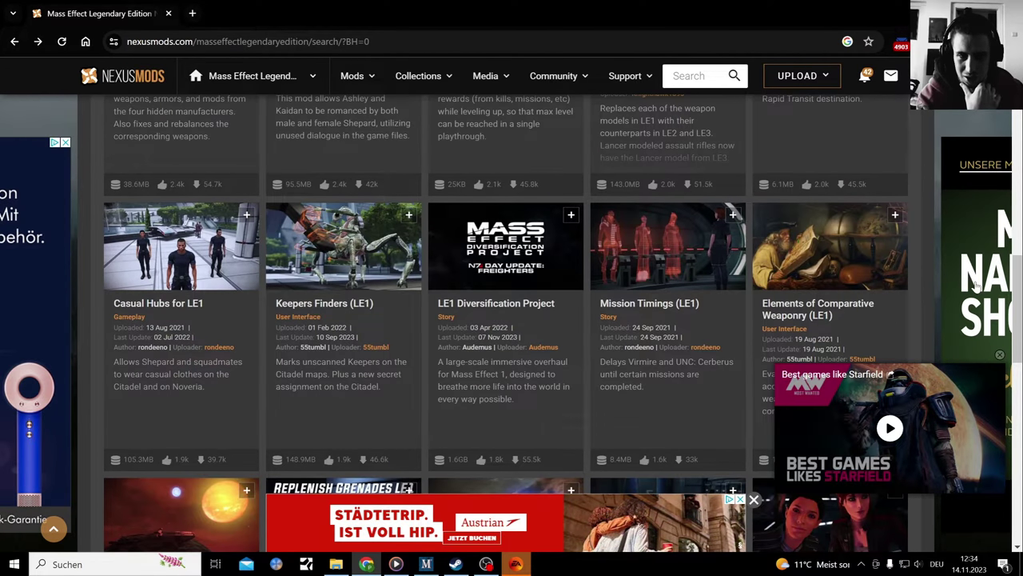
scroll(975, 277, "down", 2)
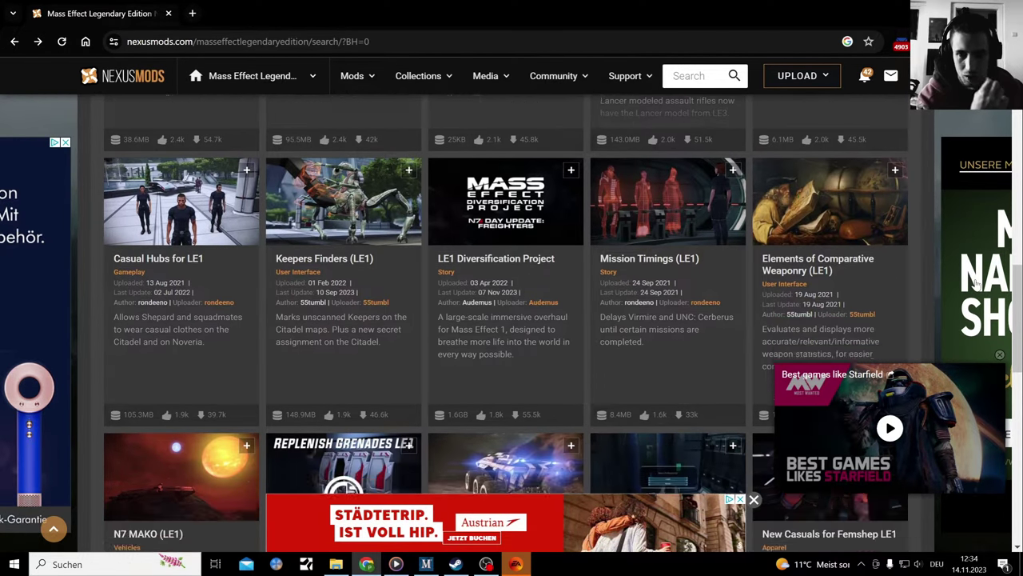
scroll(975, 281, "down", 1)
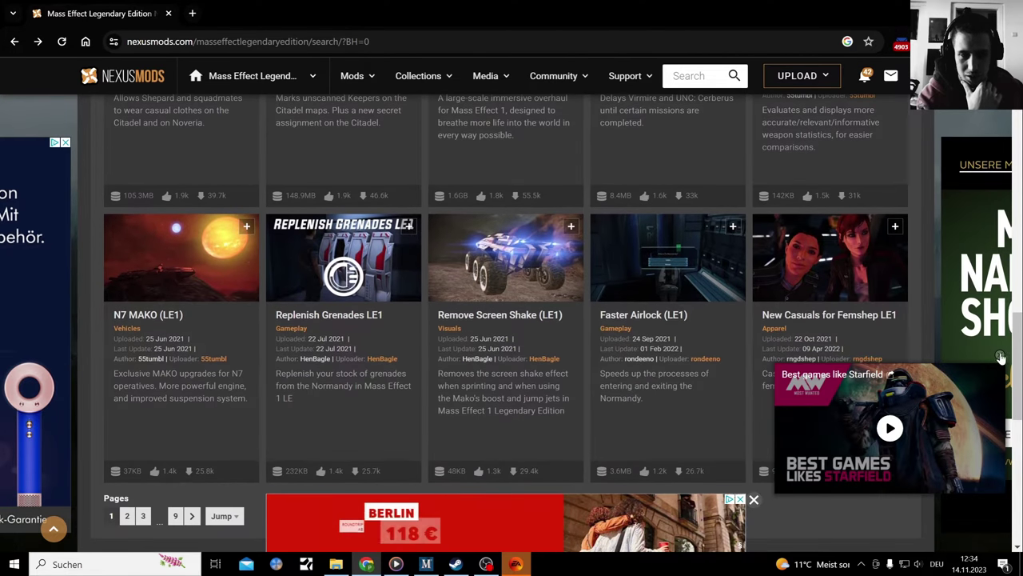
scroll(145, 395, "down", 2)
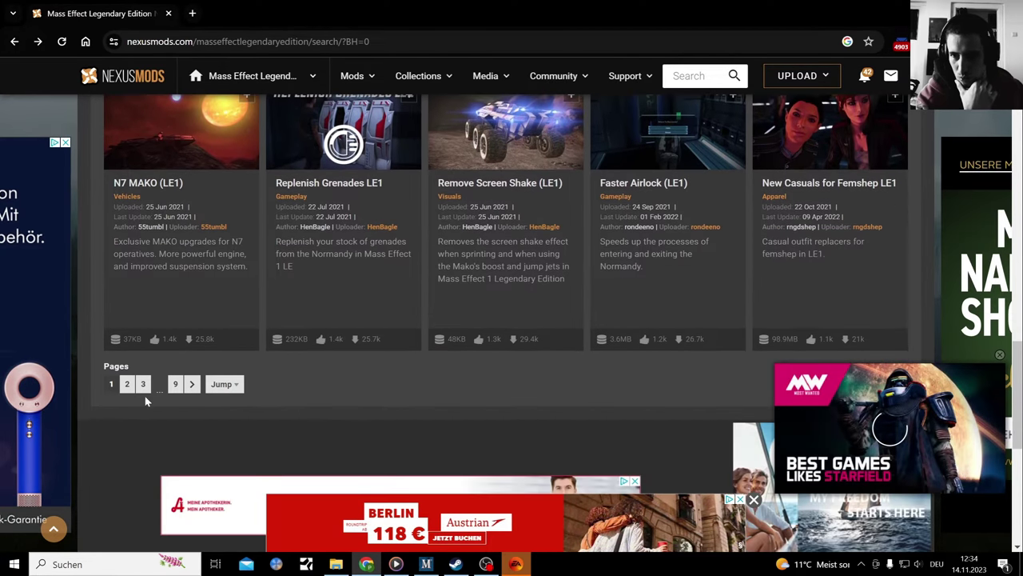
- Check the quick search suggestions for "cras" and replace the query with "start"
left_click(707, 77)
type("cras")
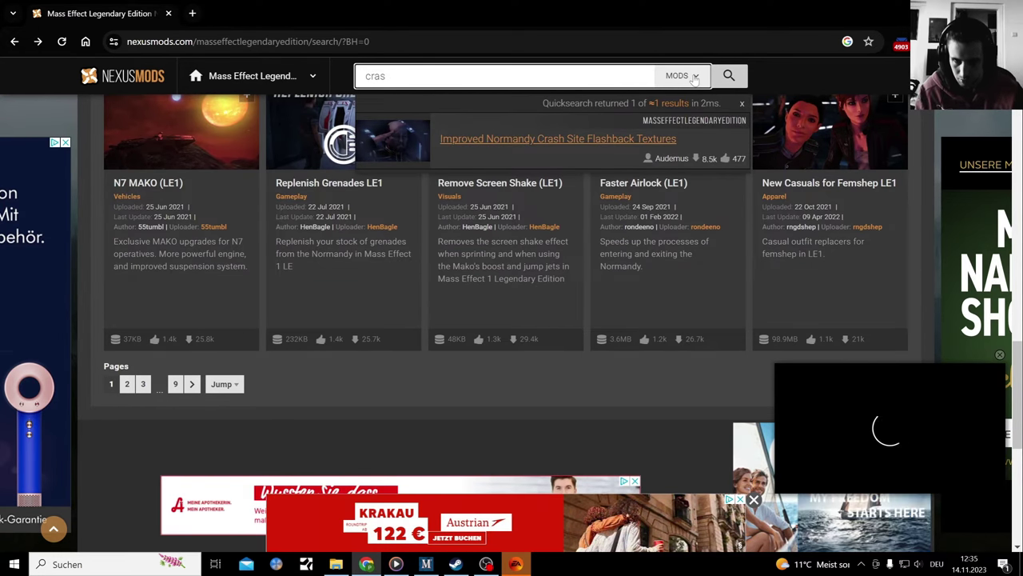
key("BackSpace")
key("BackSpace")
key("BackSpace")
key("BackSpace")
key("BackSpace")
type("start")
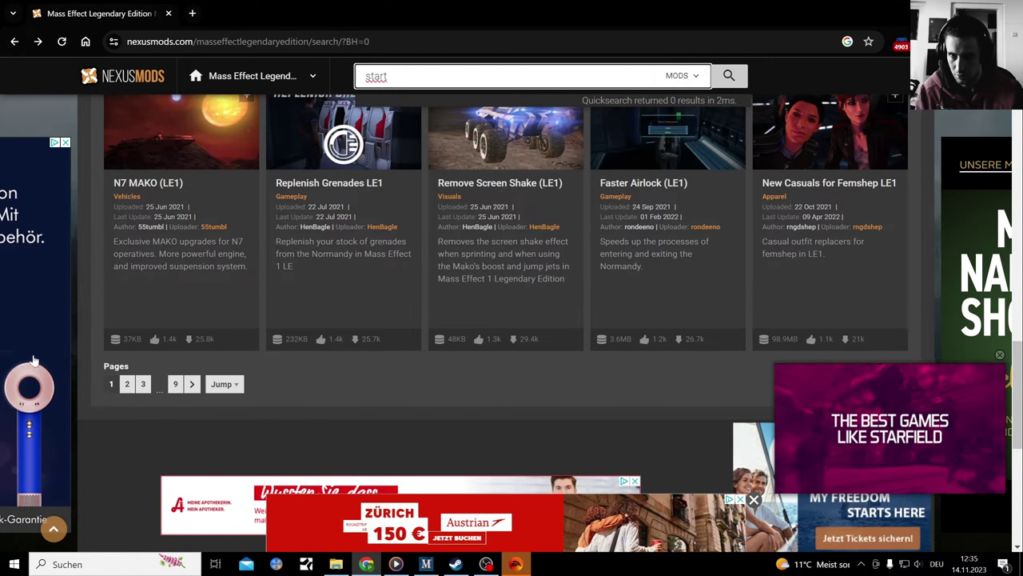
- Open page 2 of the le1 results and look through the mods listed there
left_click(145, 383)
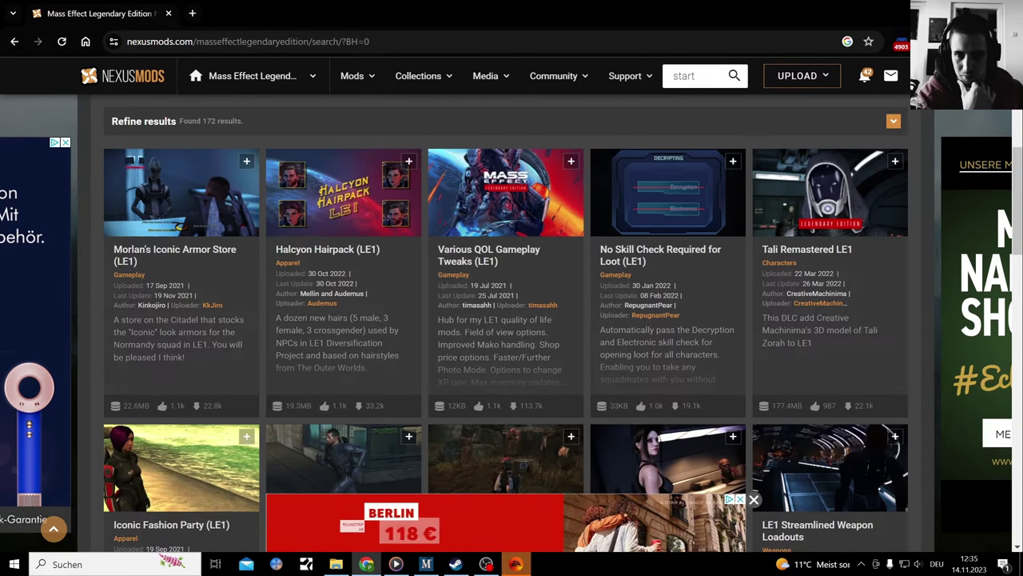
scroll(689, 309, "down", 2)
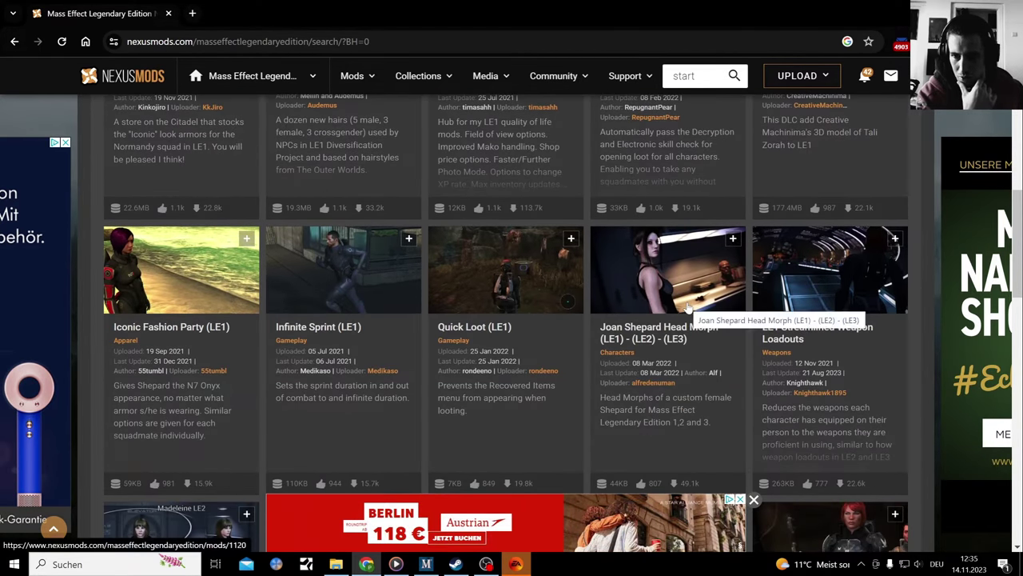
scroll(686, 306, "down", 3)
scroll(746, 339, "up", 1)
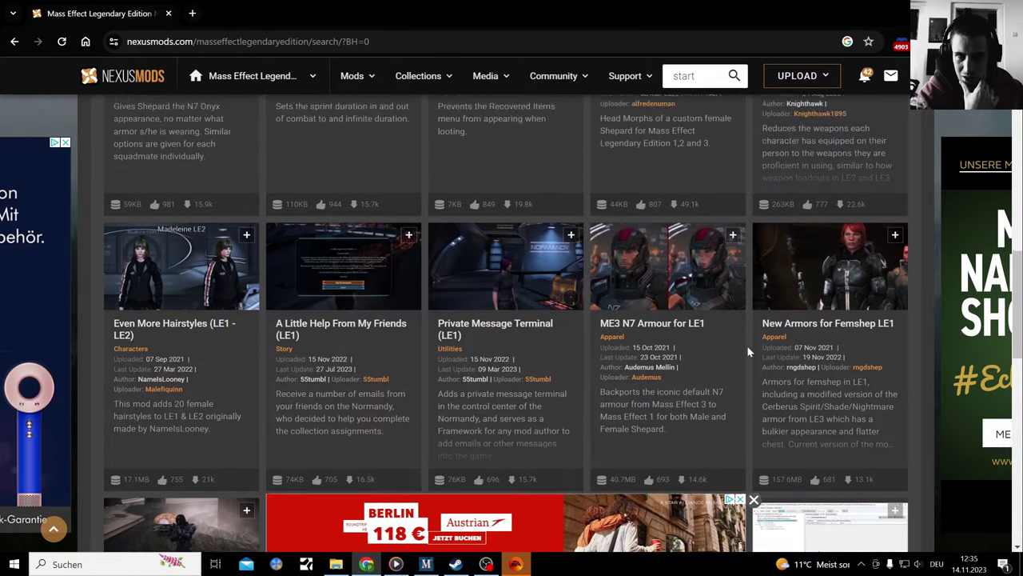
scroll(751, 344, "down", 4)
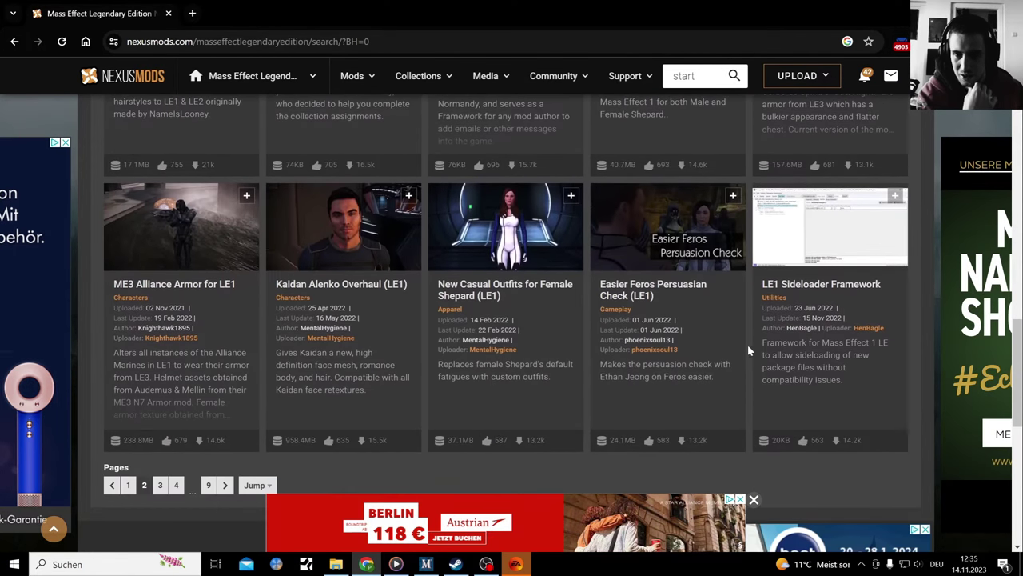
- Return to page 1 of the le1 results and open the LE1 Community Patch mod page
left_click(127, 485)
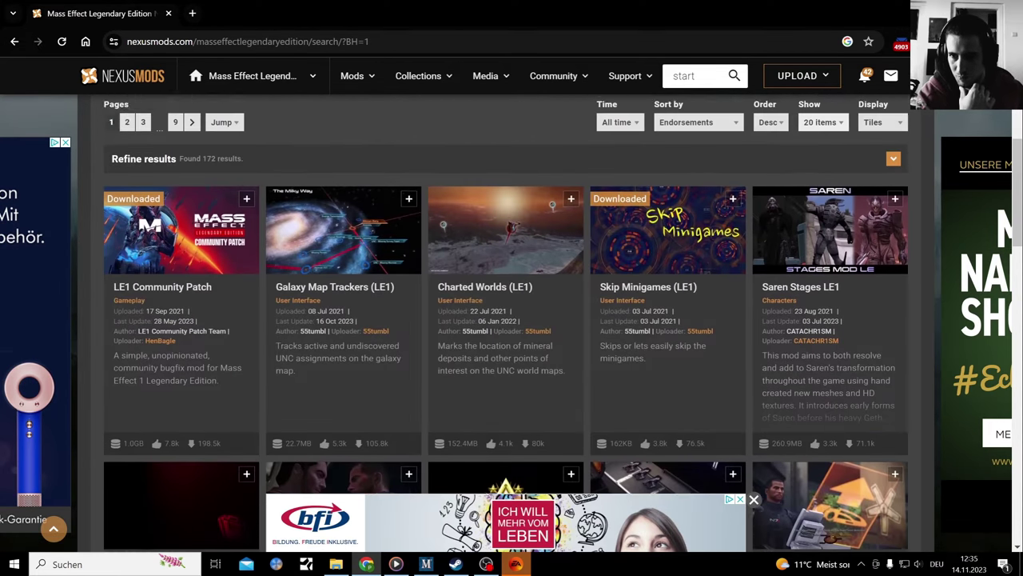
scroll(301, 322, "down", 4)
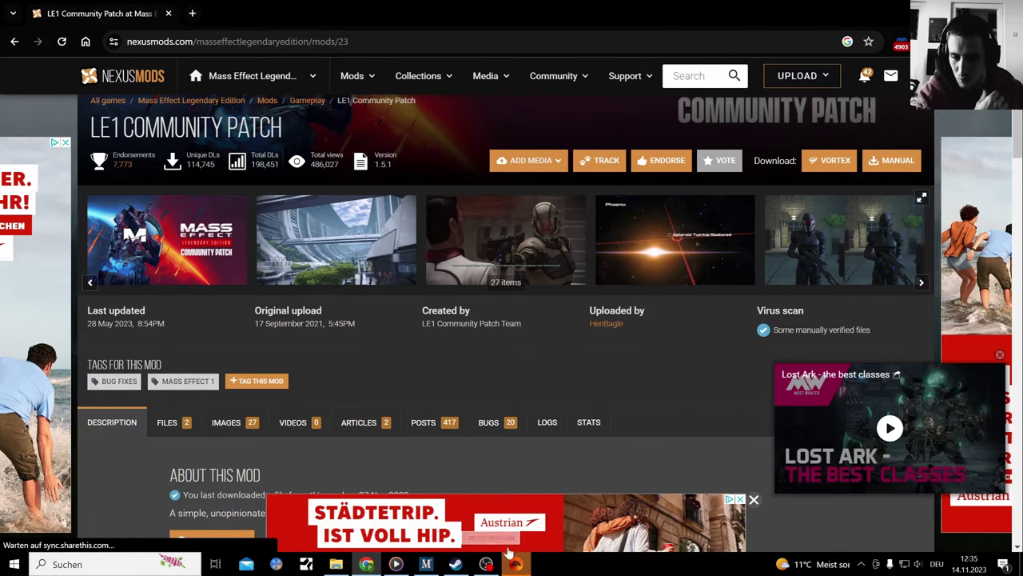
- Switch to ME3Tweaks Mod Manager and select the Skip Minigames (LE1) mod to view its description
left_click(426, 564)
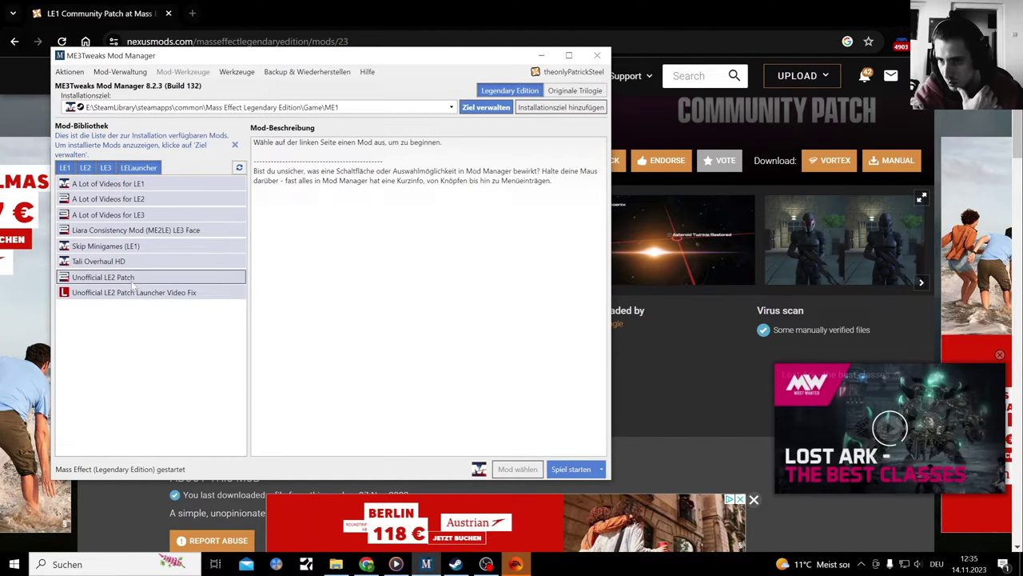
left_click(133, 247)
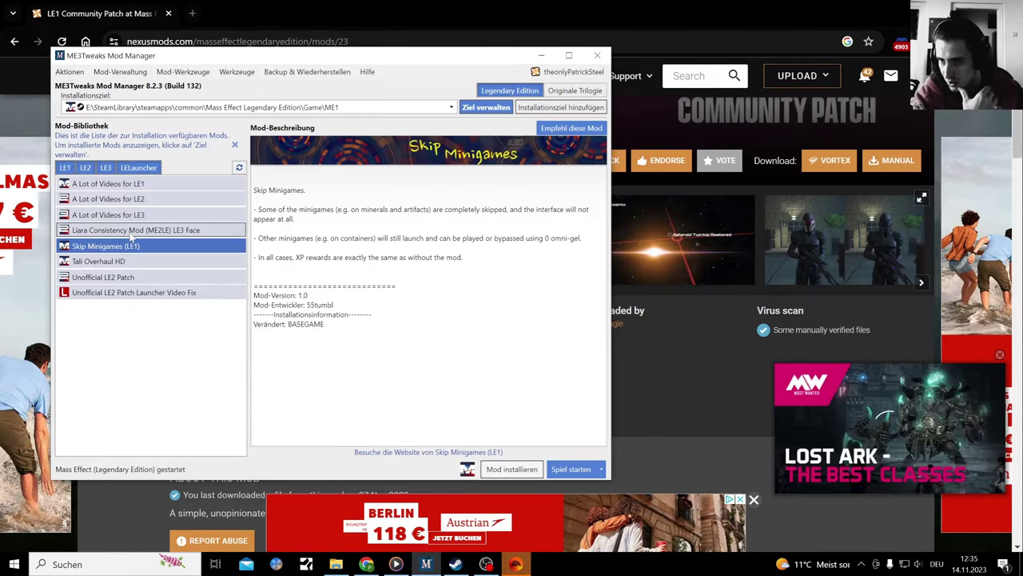
- Look through the descriptions of the Liara Consistency Mod and the A Lot of Videos mods for LE3, LE2 and LE1
left_click(135, 230)
left_click(137, 214)
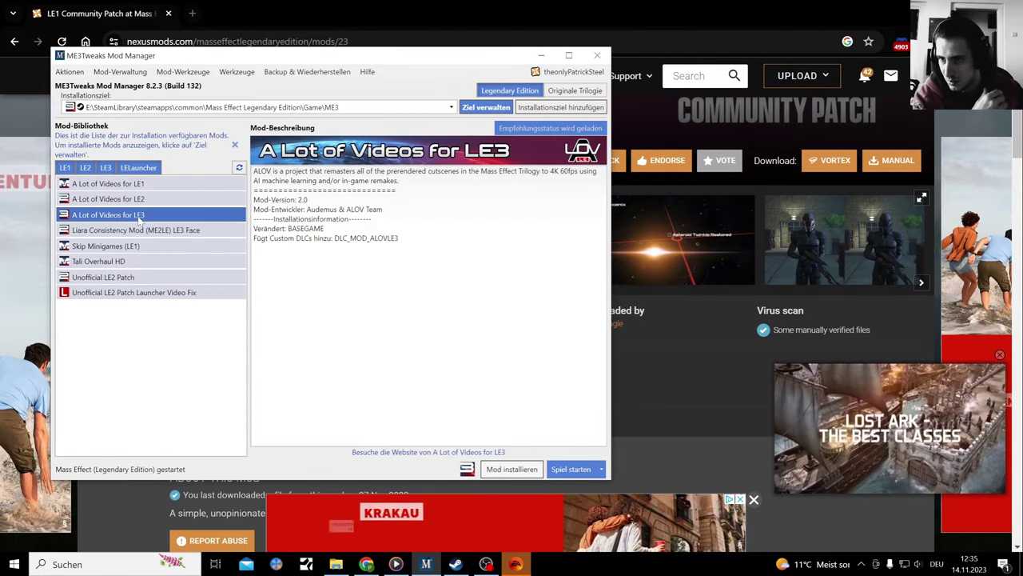
left_click(143, 199)
left_click(146, 184)
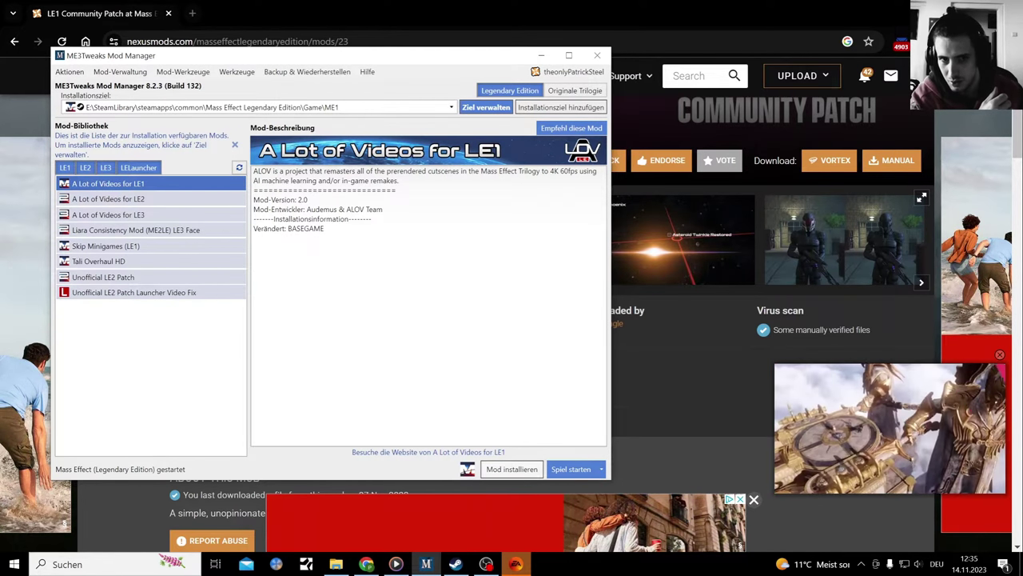
- Check which archives in the Mass effect mods folder are offered for importing as a mod, without importing any
left_click(120, 71)
mouse_move(151, 99)
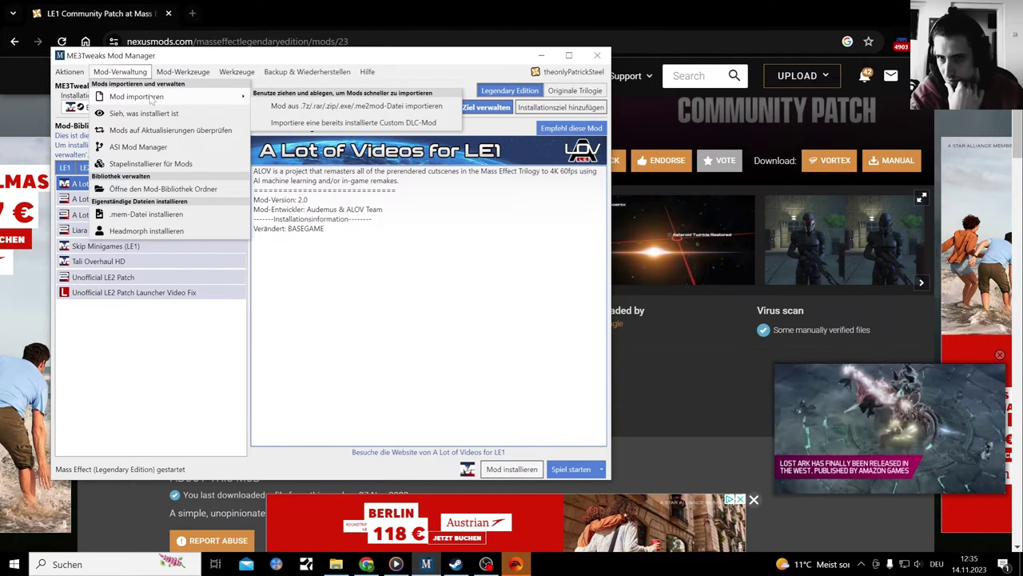
left_click(318, 108)
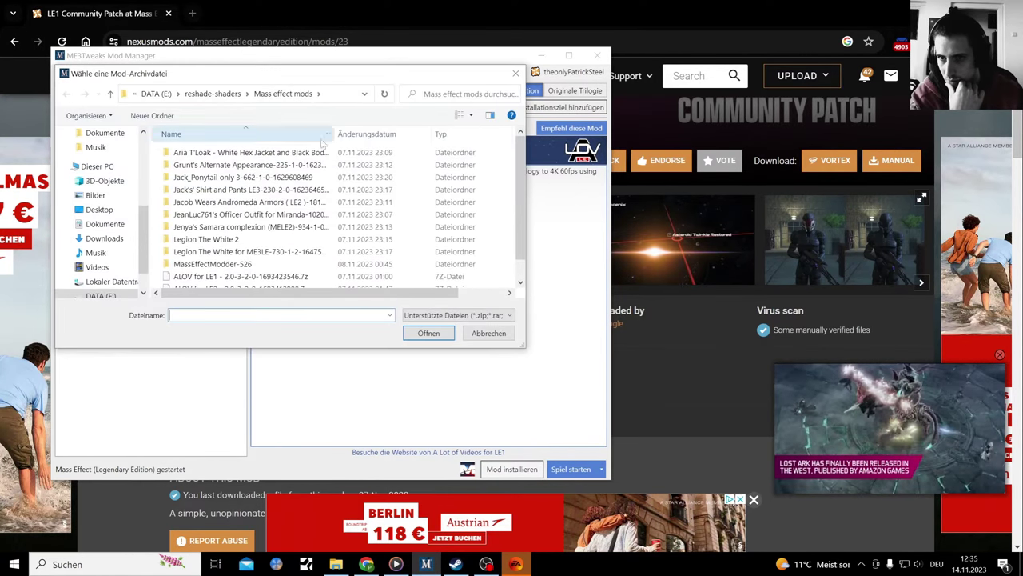
scroll(295, 186, "down", 1)
scroll(294, 186, "up", 1)
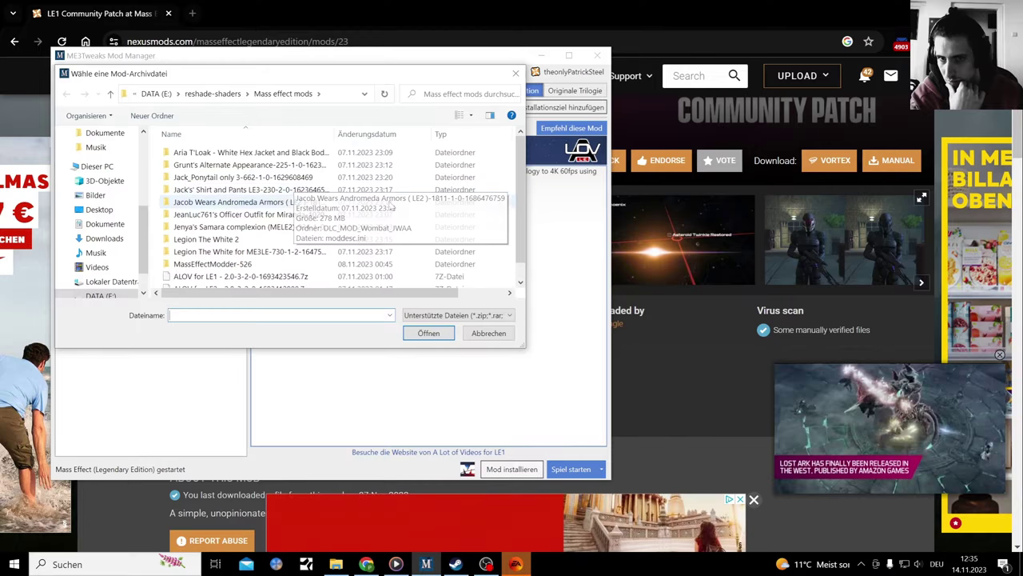
key("Escape")
- Review the importable installed custom DLC mods for the ME3 target and the ME1 target, then close the importer
left_click(183, 71)
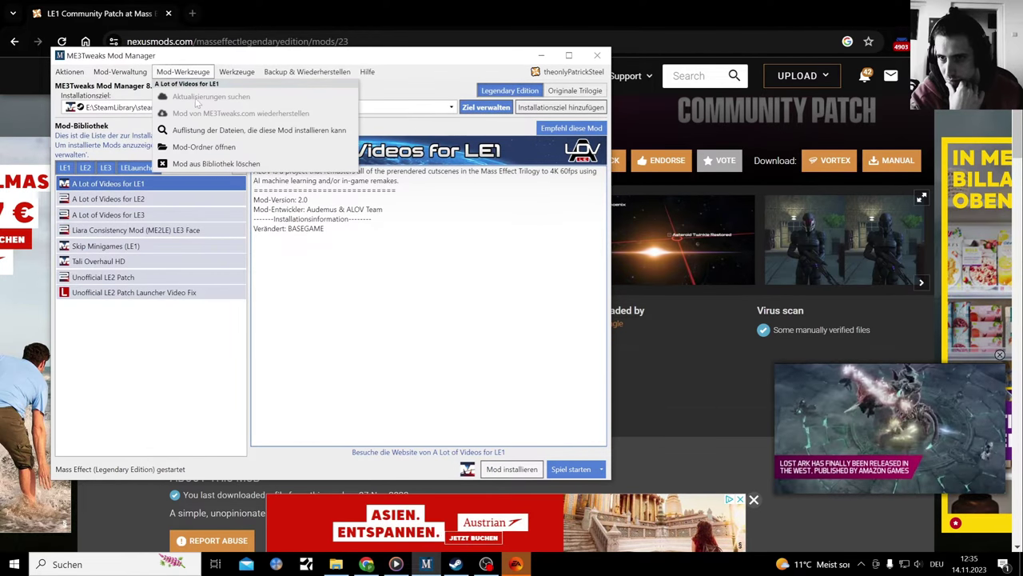
mouse_move(136, 78)
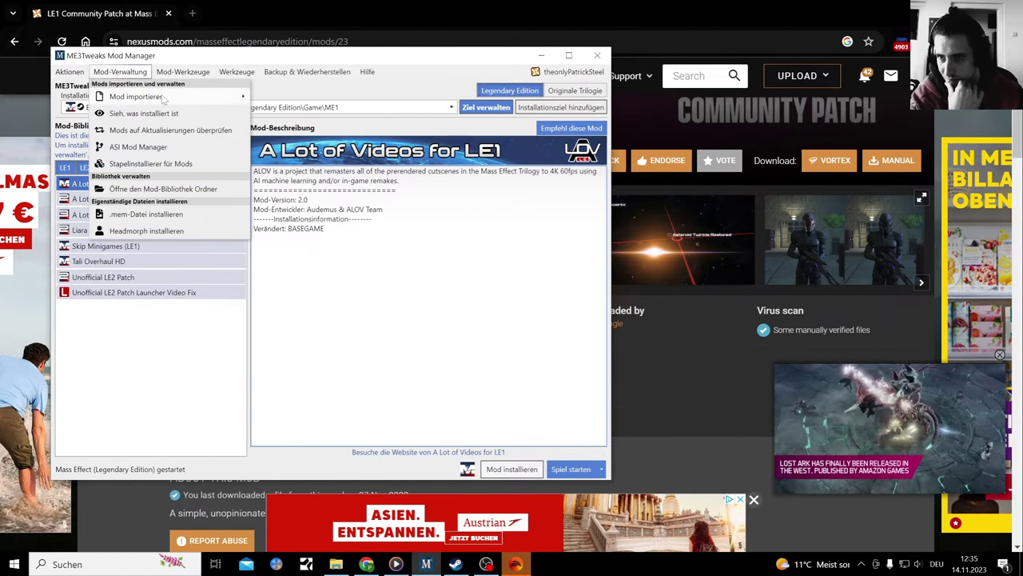
mouse_move(192, 97)
left_click(322, 127)
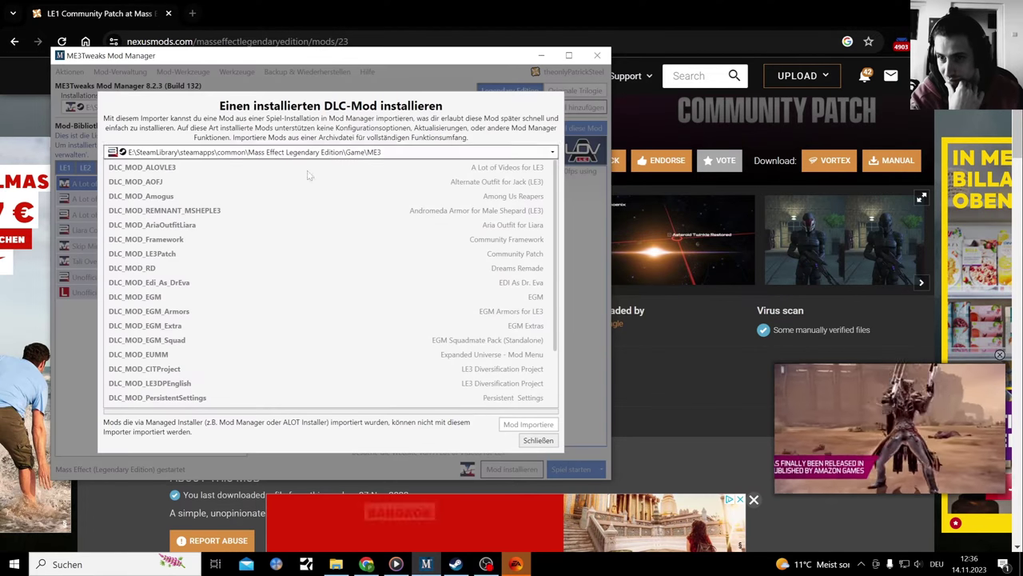
scroll(292, 245, "down", 2)
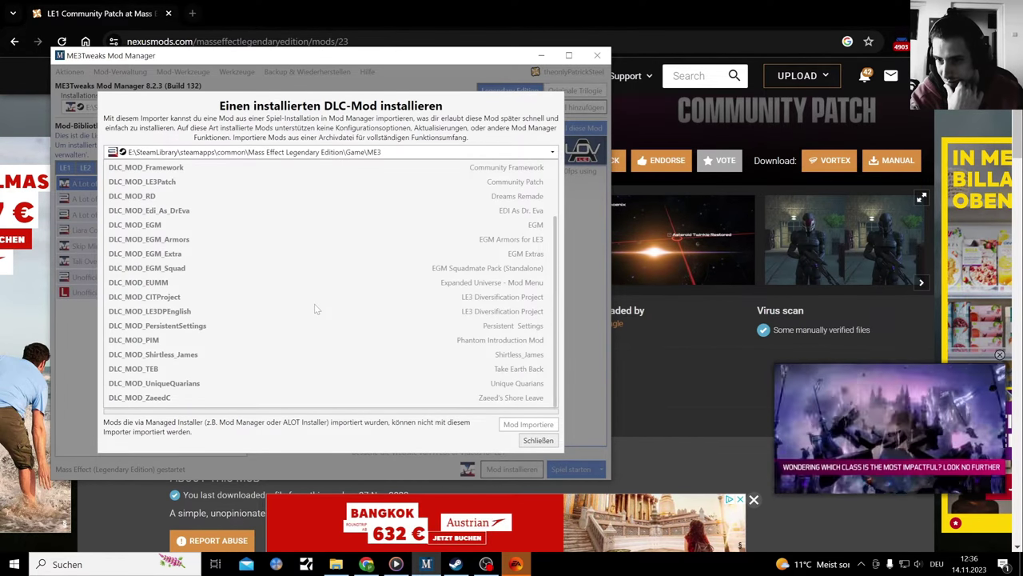
scroll(320, 309, "up", 2)
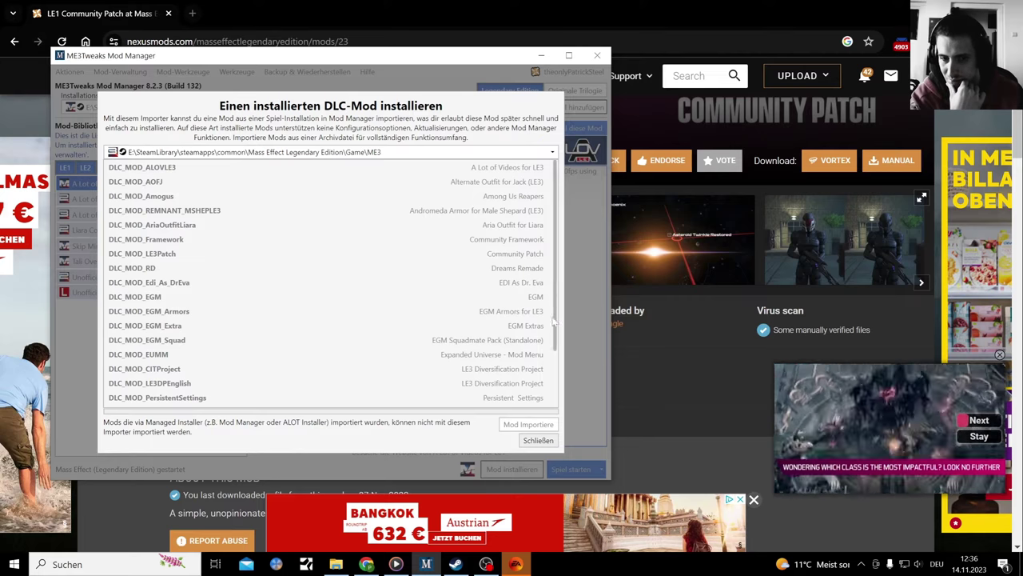
left_click(376, 152)
left_click(380, 199)
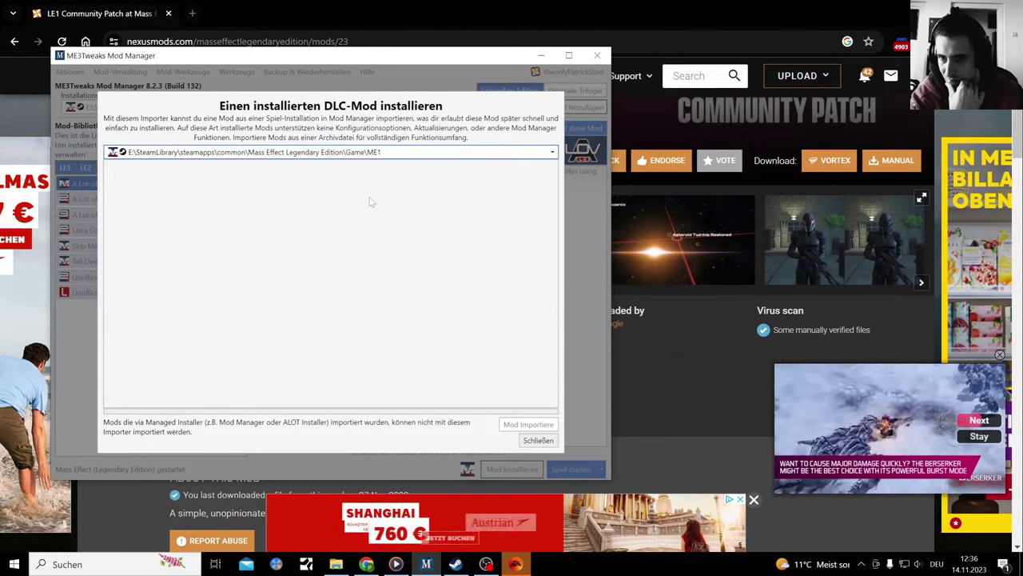
left_click(539, 440)
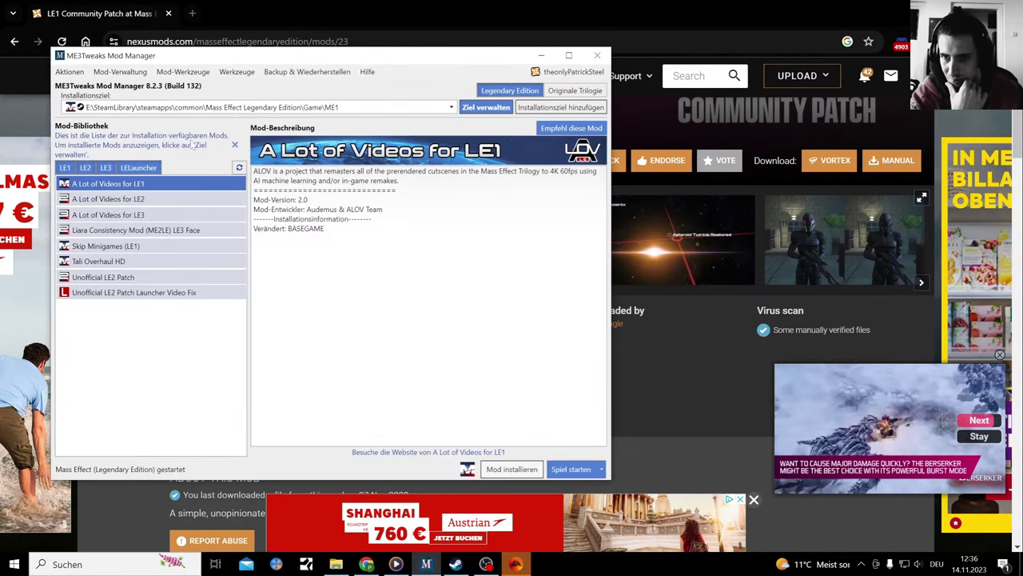
- Inspect the ME1 installation information for textures, ASI and DLL files, and installed DLC mods, then close it
left_click(120, 71)
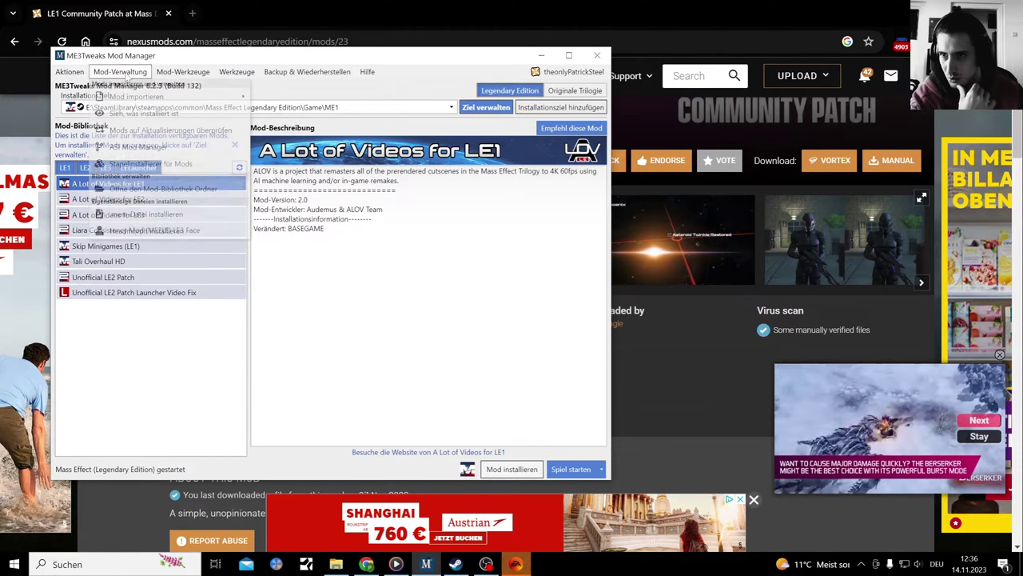
left_click(144, 113)
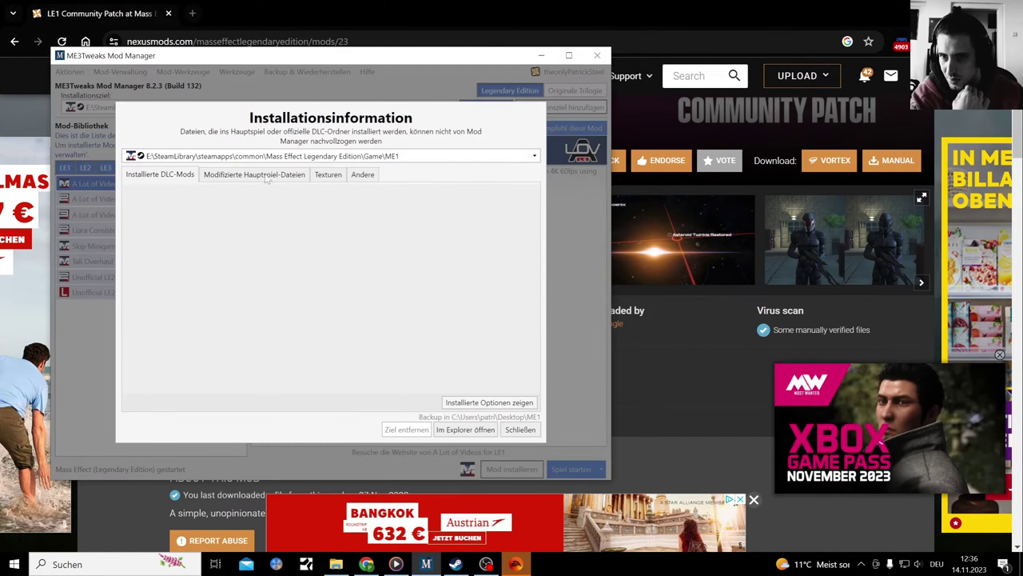
left_click(328, 178)
left_click(364, 177)
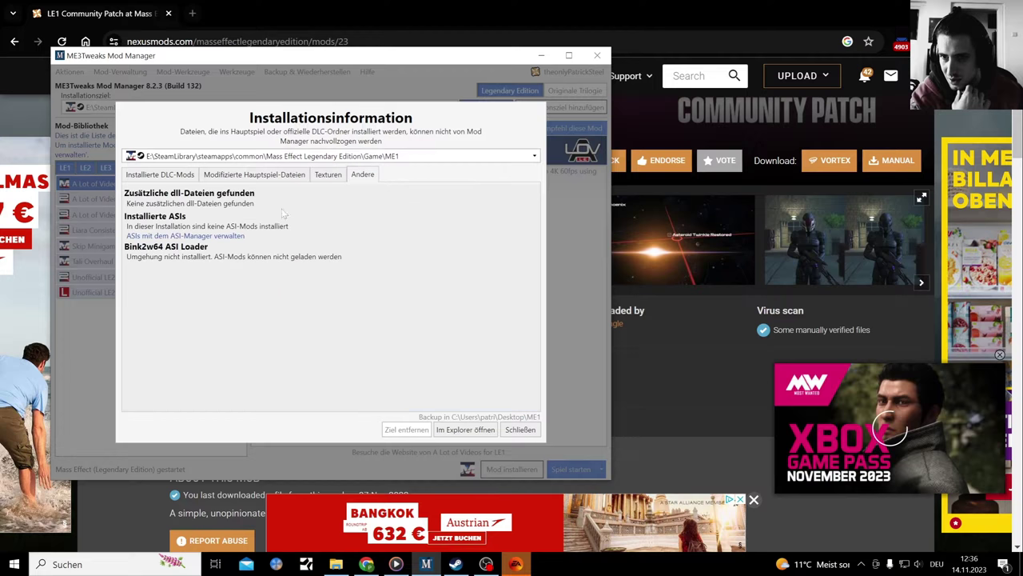
left_click(134, 176)
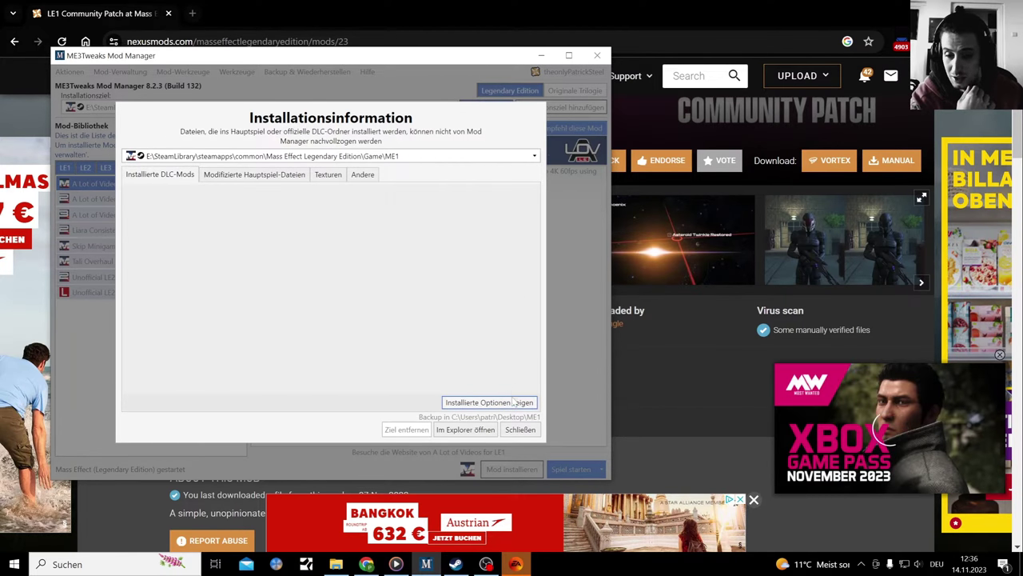
left_click(520, 429)
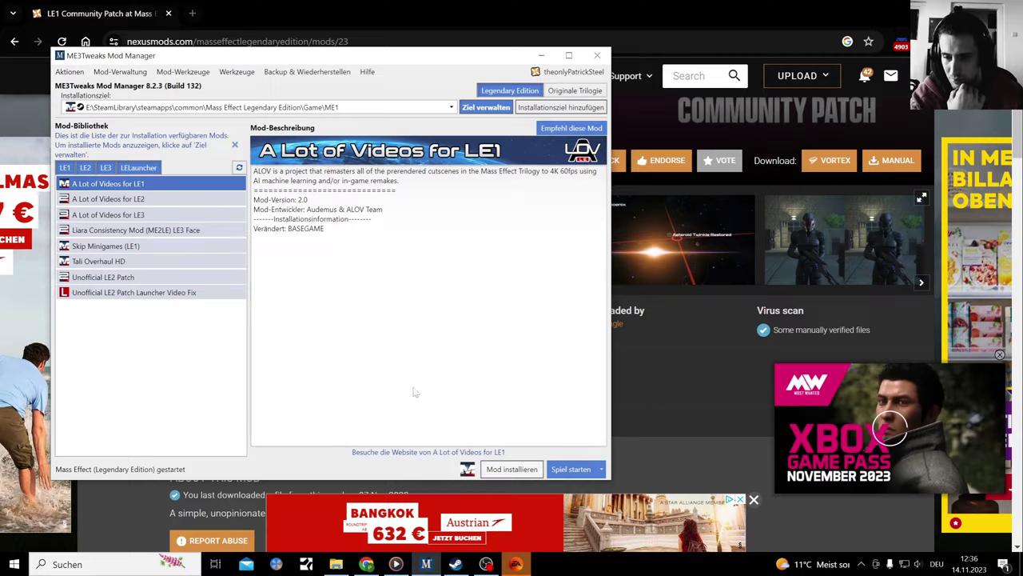
- Switch to Chrome and go back from the LE1 Community Patch page to the earlier Google crash search results
left_click(366, 563)
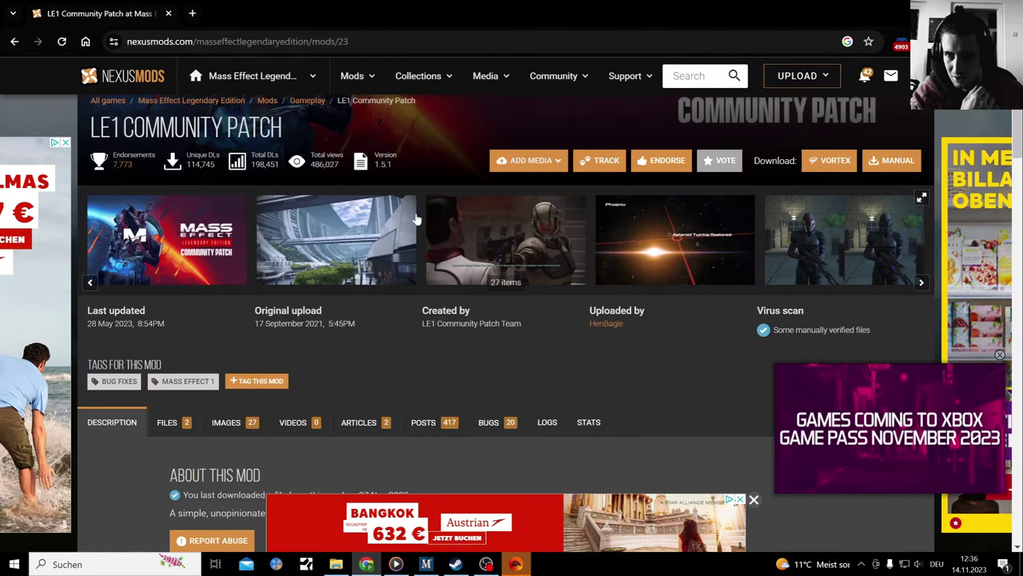
left_click(14, 43)
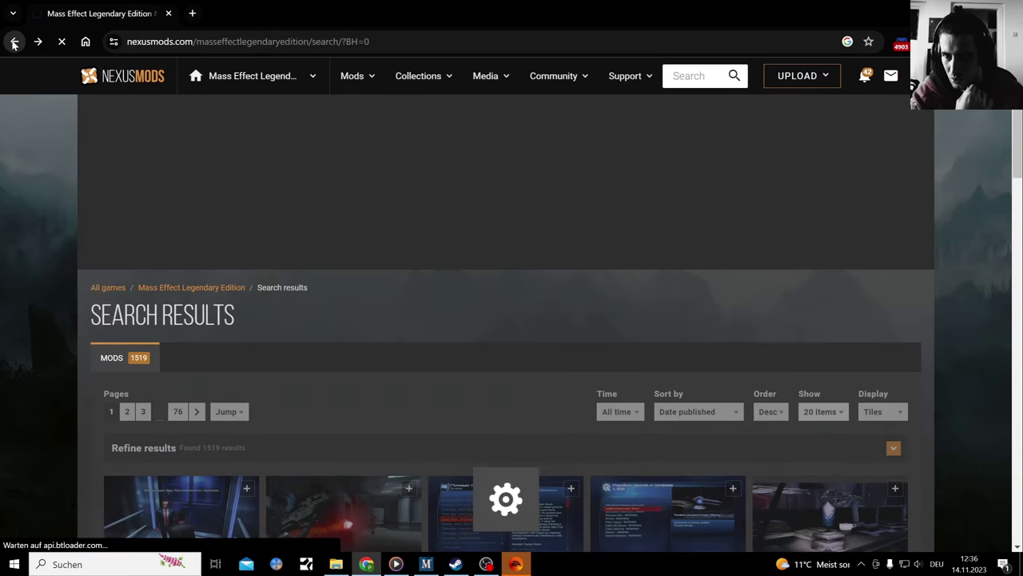
left_click(14, 43)
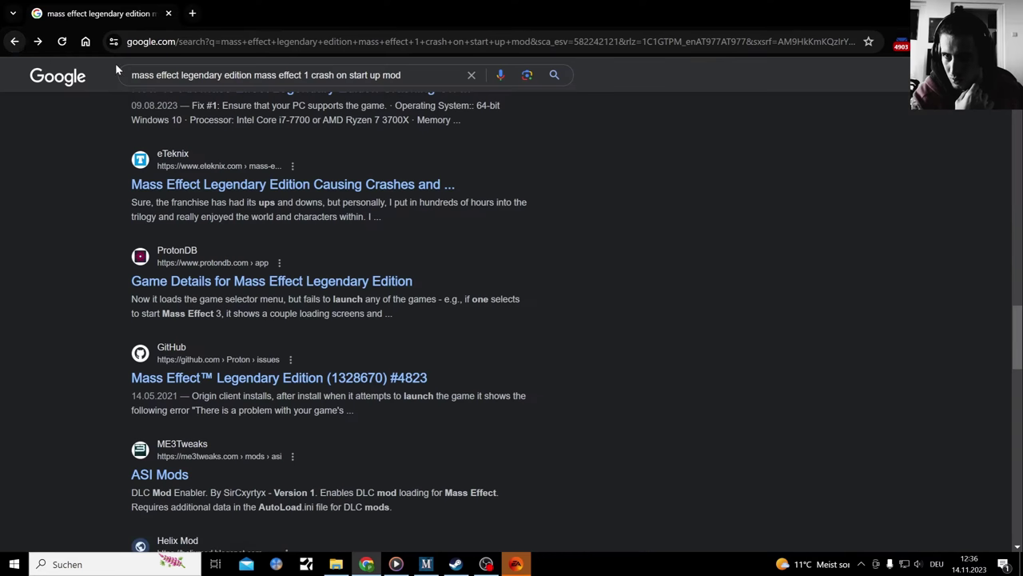
scroll(412, 99, "up", 5)
scroll(413, 99, "up", 15)
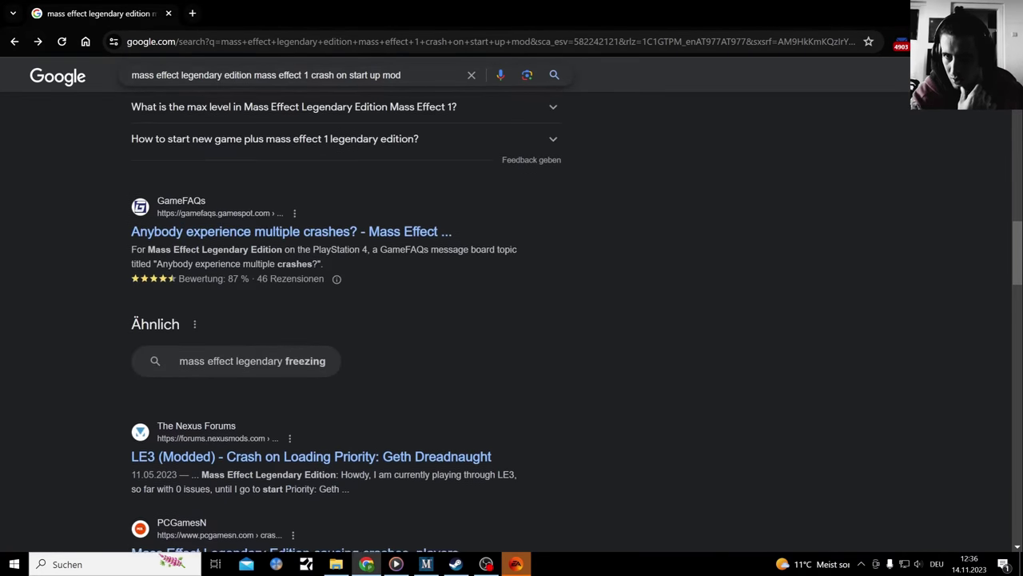
scroll(412, 320, "up", 2)
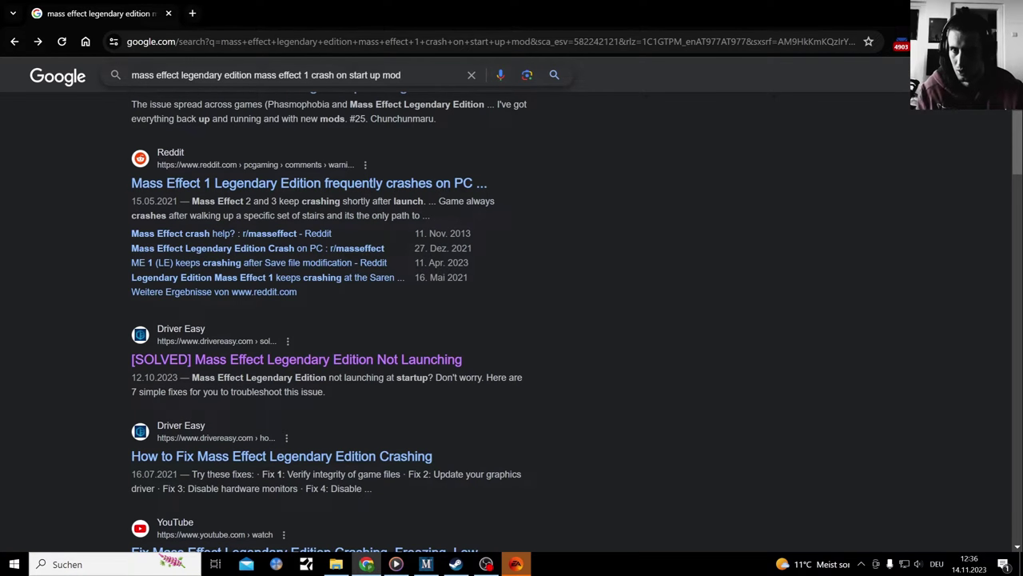
- Refine the Google search to "mass effect legendary edition mass effect 1 crash on start up fixed with mod"
type("fixe")
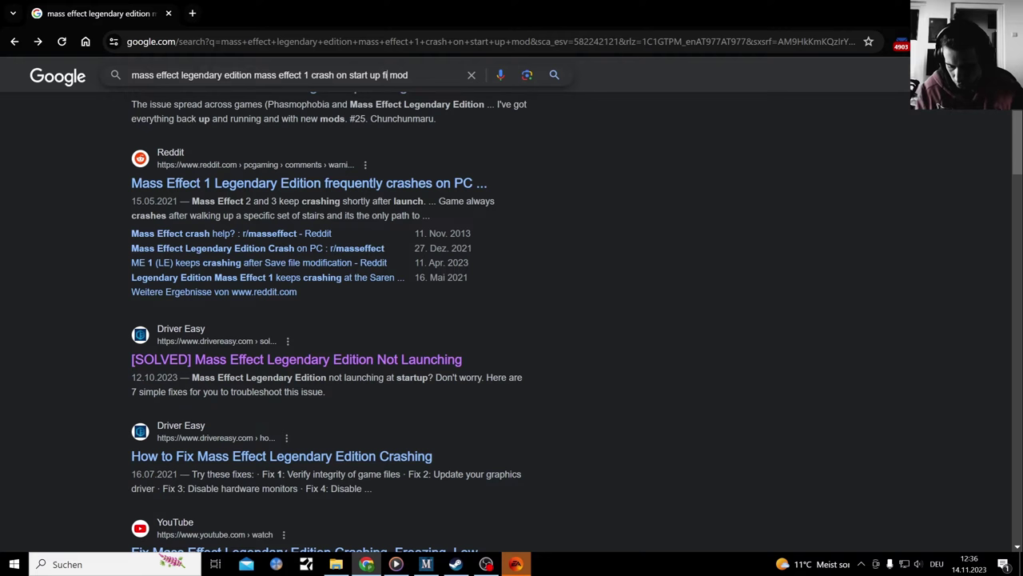
type("d with")
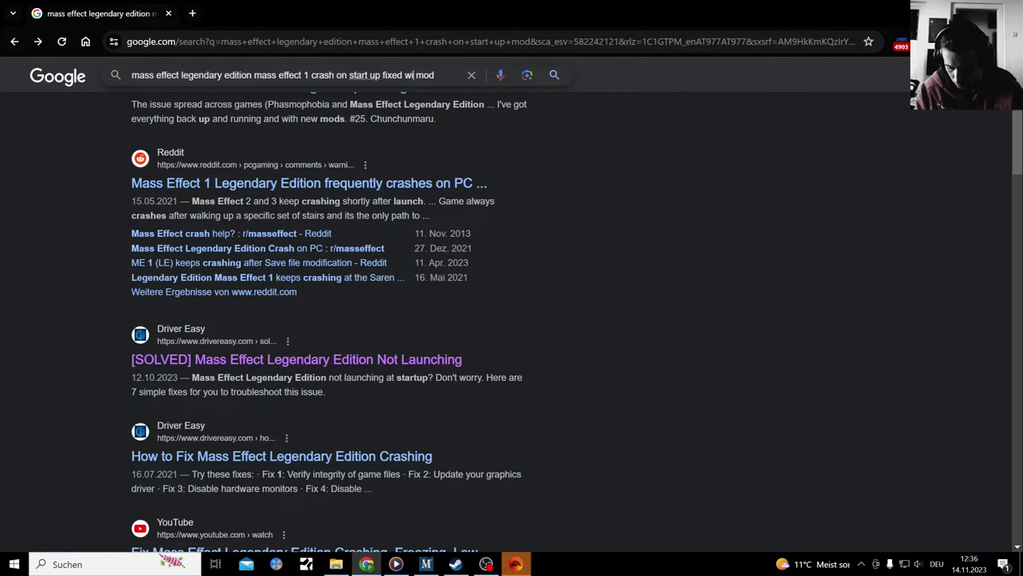
key("Return")
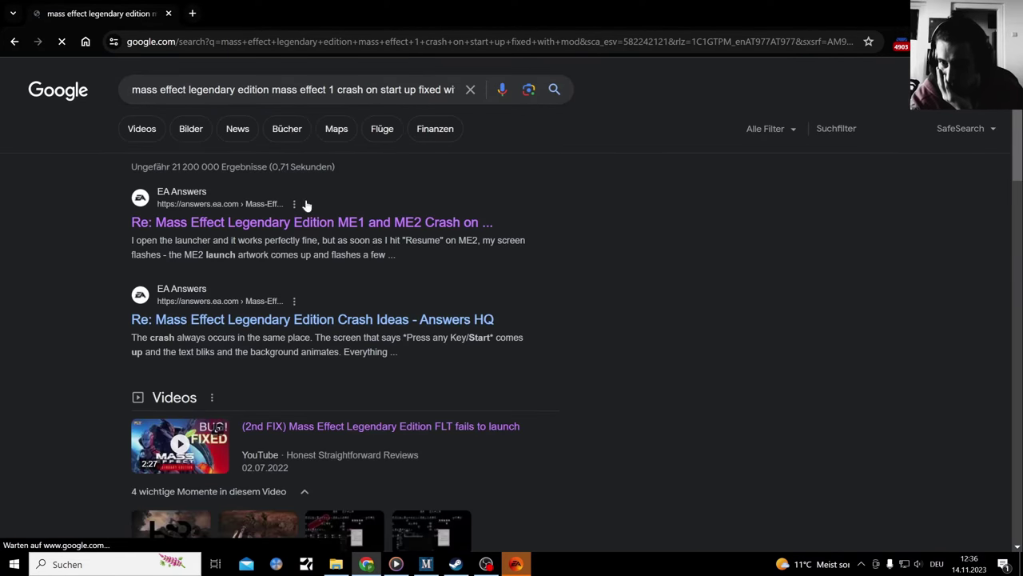
- Open the EA Answers HQ thread "Mass Effect Legendary Edition Crash Ideas" and read the original post, accepted solution and replies
left_click(302, 321)
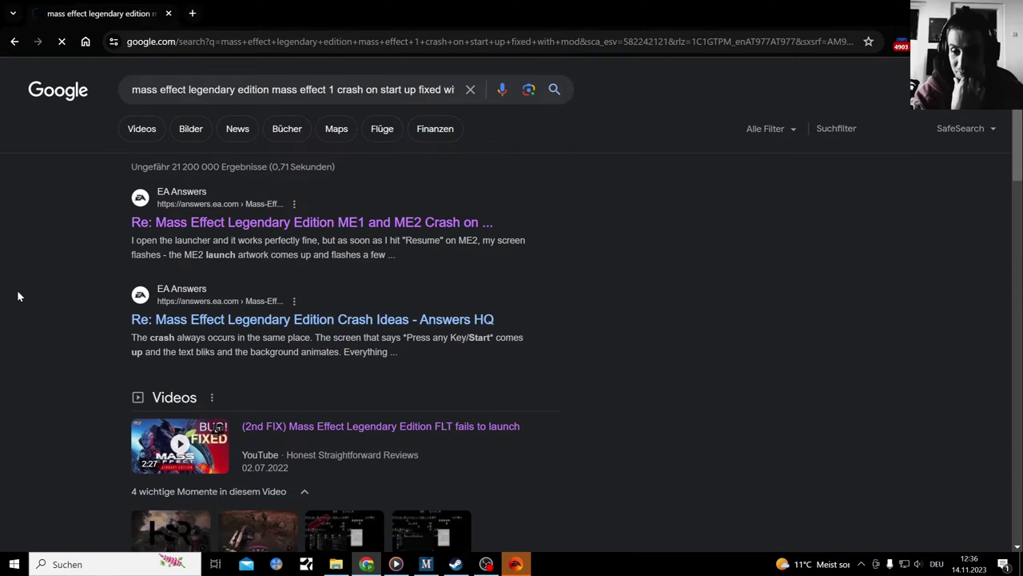
scroll(17, 289, "down", 4)
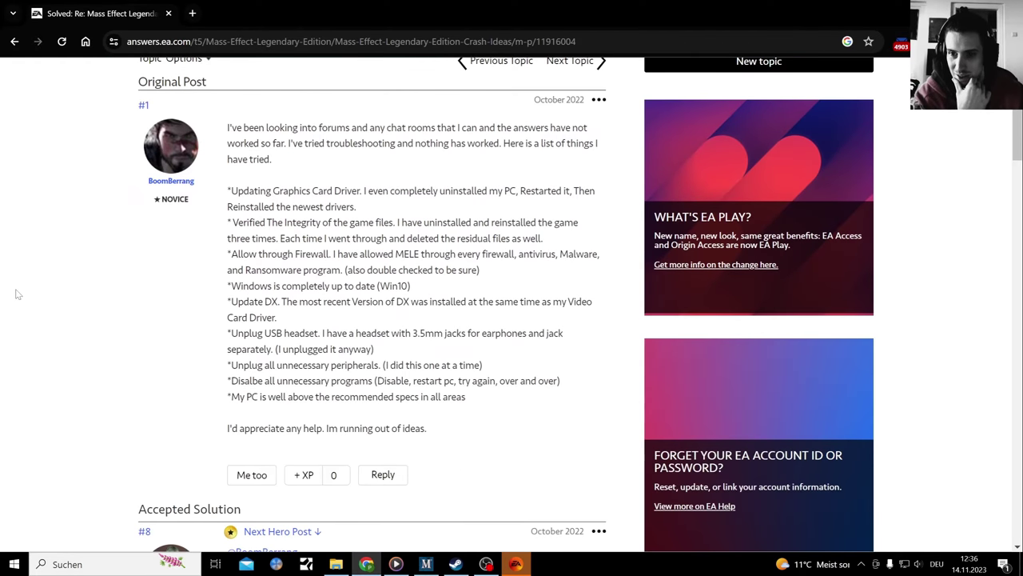
scroll(17, 295, "down", 4)
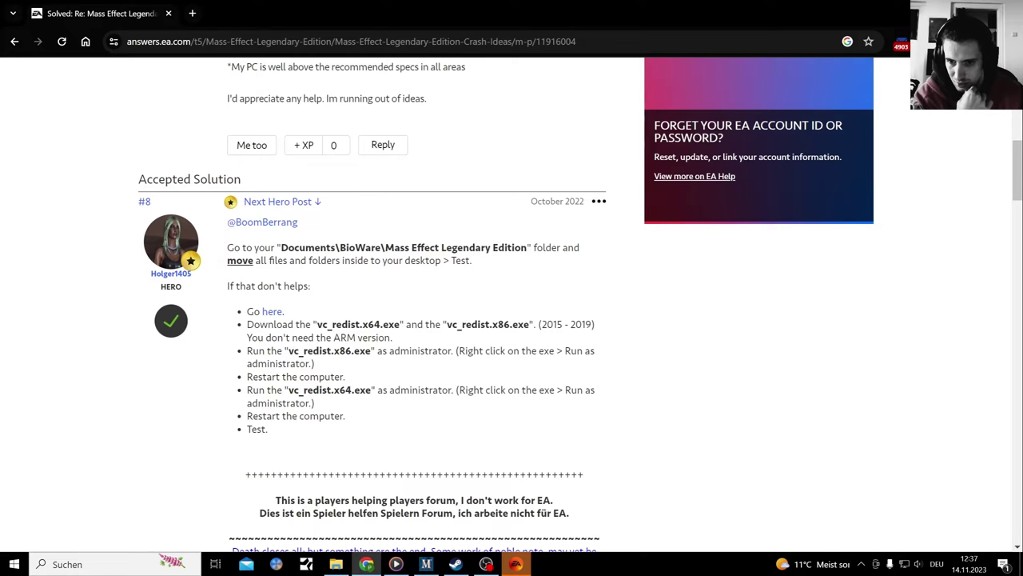
scroll(180, 366, "down", 4)
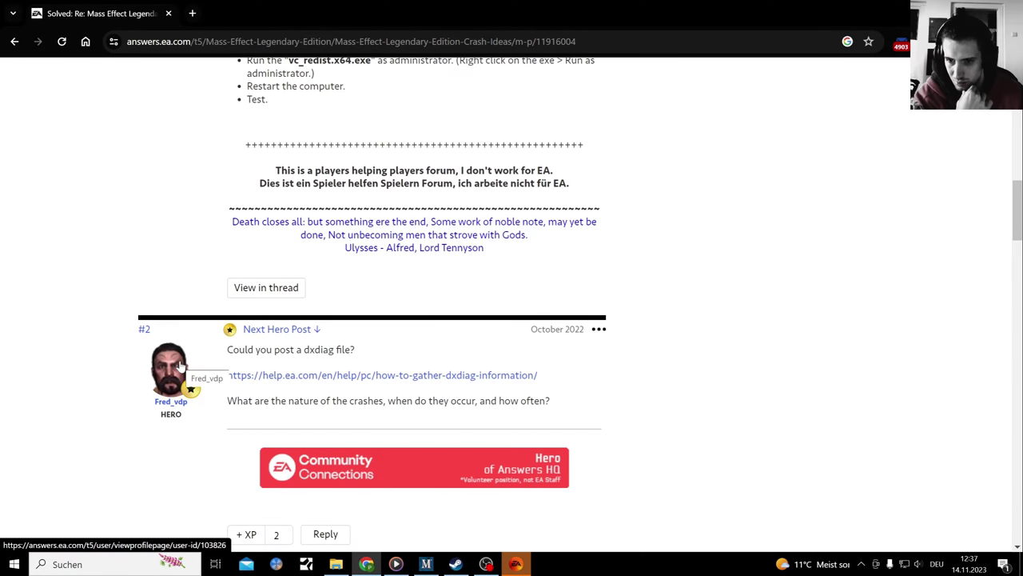
scroll(182, 366, "down", 4)
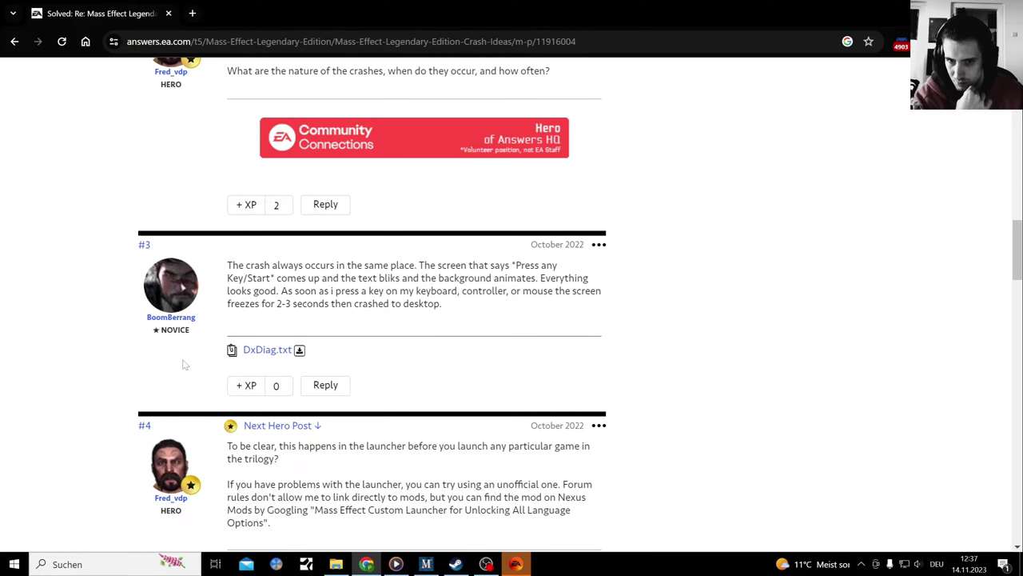
scroll(183, 364, "down", 3)
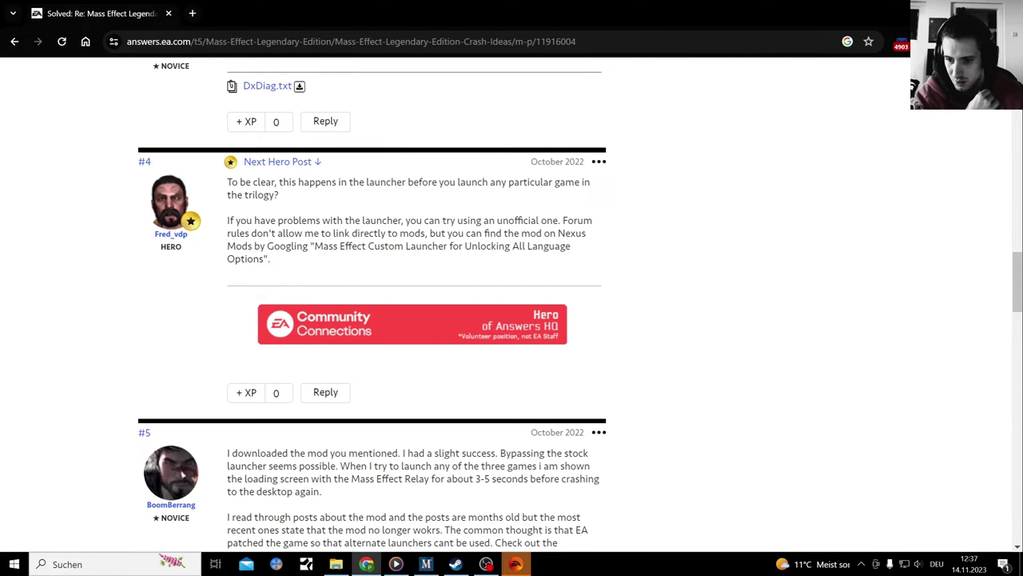
scroll(382, 252, "down", 3)
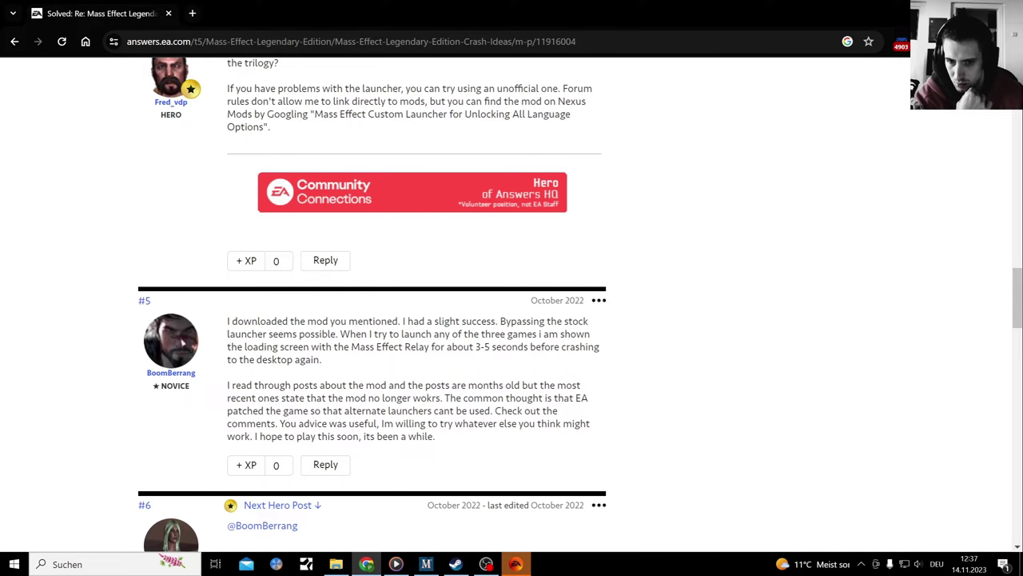
scroll(512, 304, "down", 1)
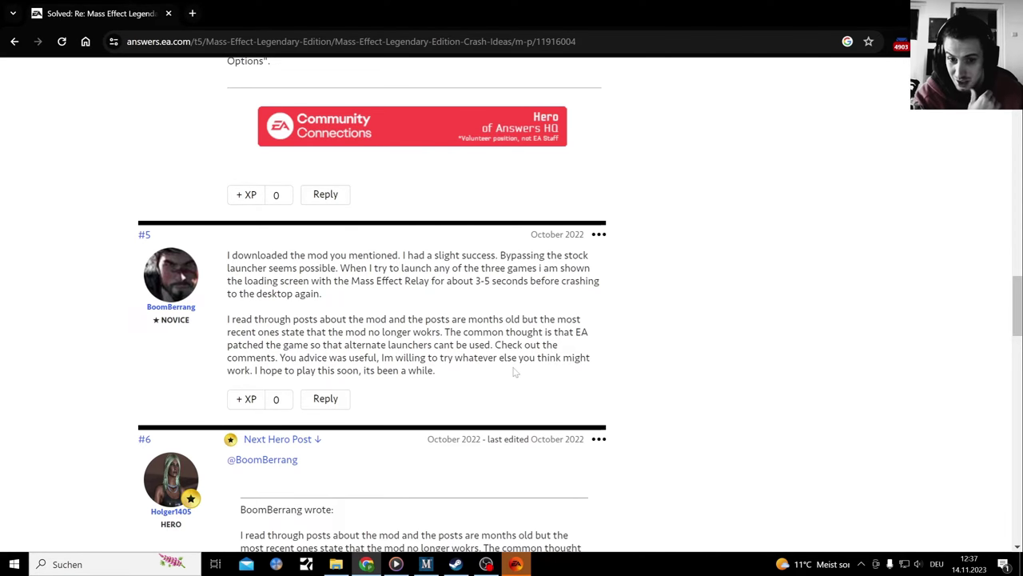
scroll(502, 375, "down", 4)
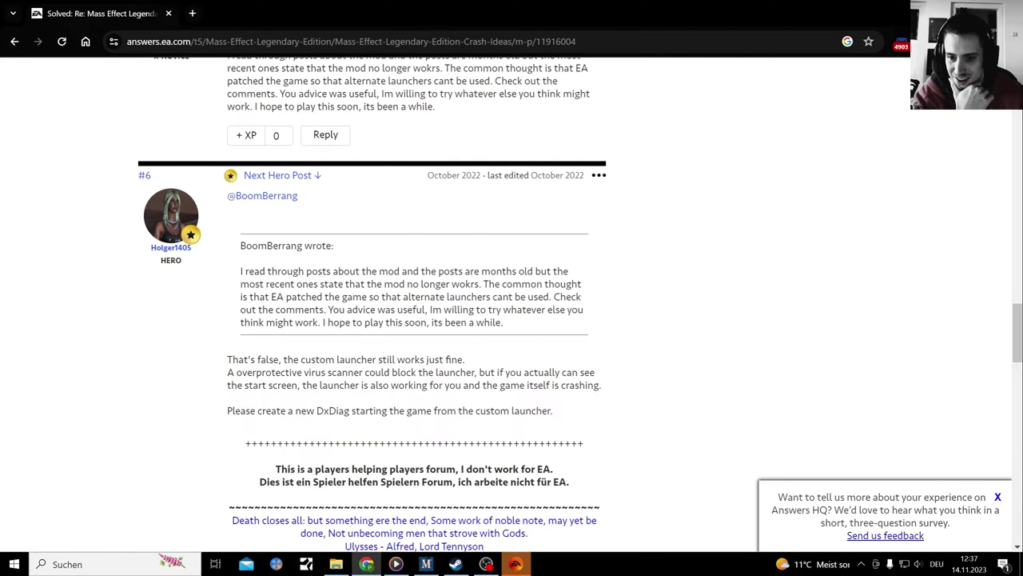
scroll(452, 391, "down", 3)
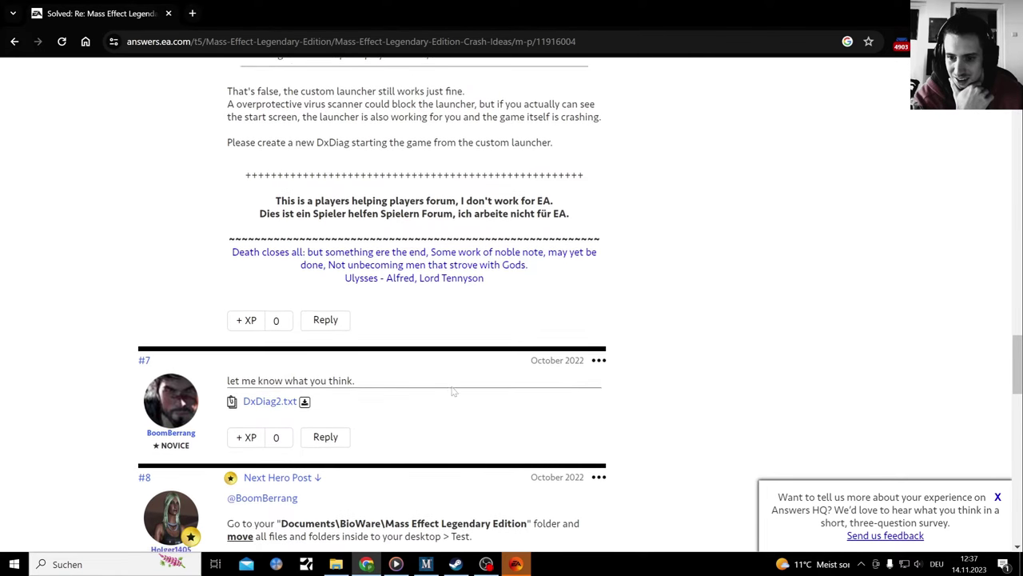
- Read the remaining replies in the thread and copy the mod name "Mass Effect Custom Launcher for Unlocking All Language Options" from reply #4
scroll(453, 391, "down", 2)
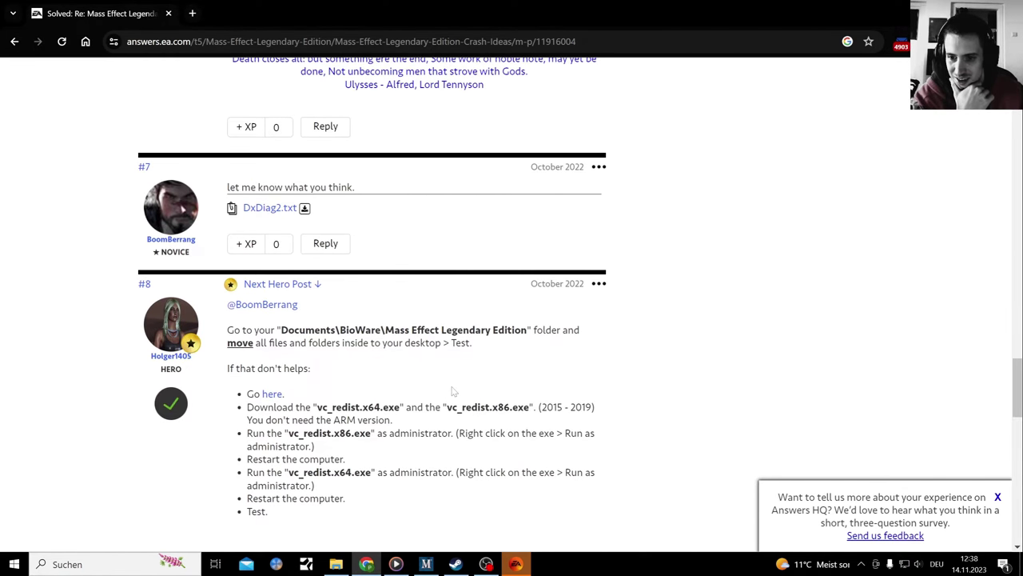
scroll(452, 391, "down", 6)
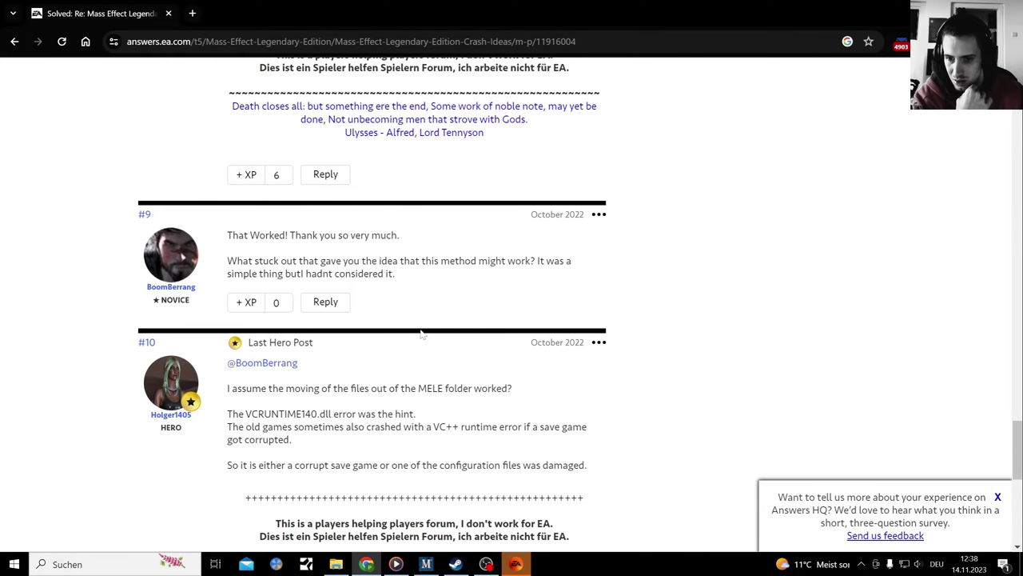
scroll(422, 332, "up", 10)
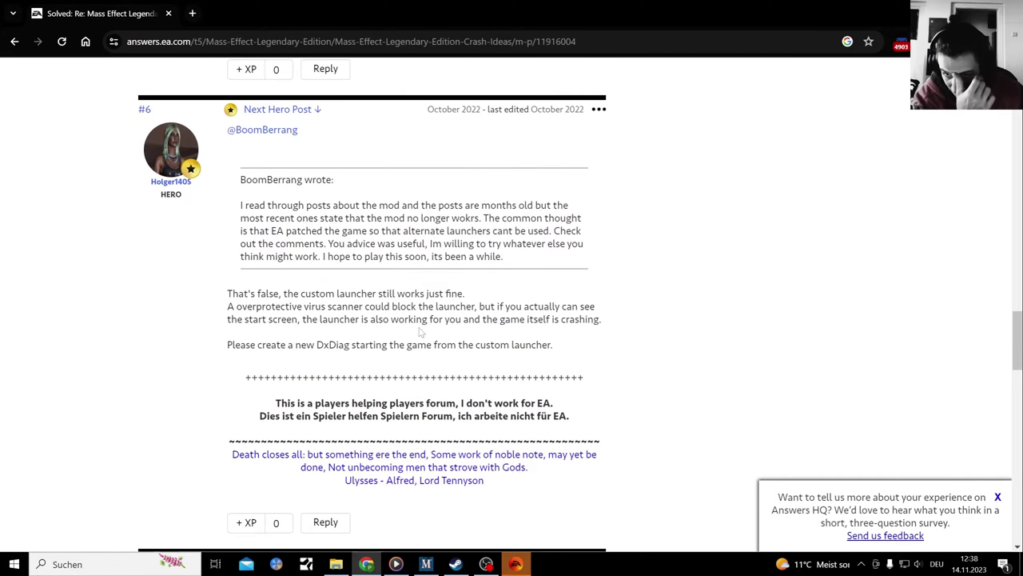
scroll(421, 331, "up", 3)
scroll(436, 330, "up", 3)
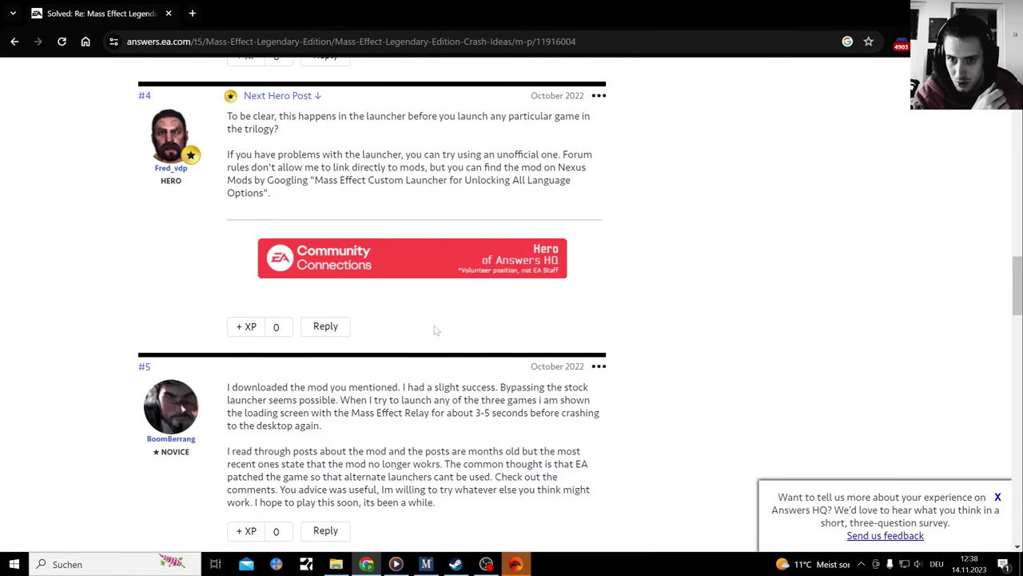
left_click_drag(314, 246, 567, 271)
key("super+c")
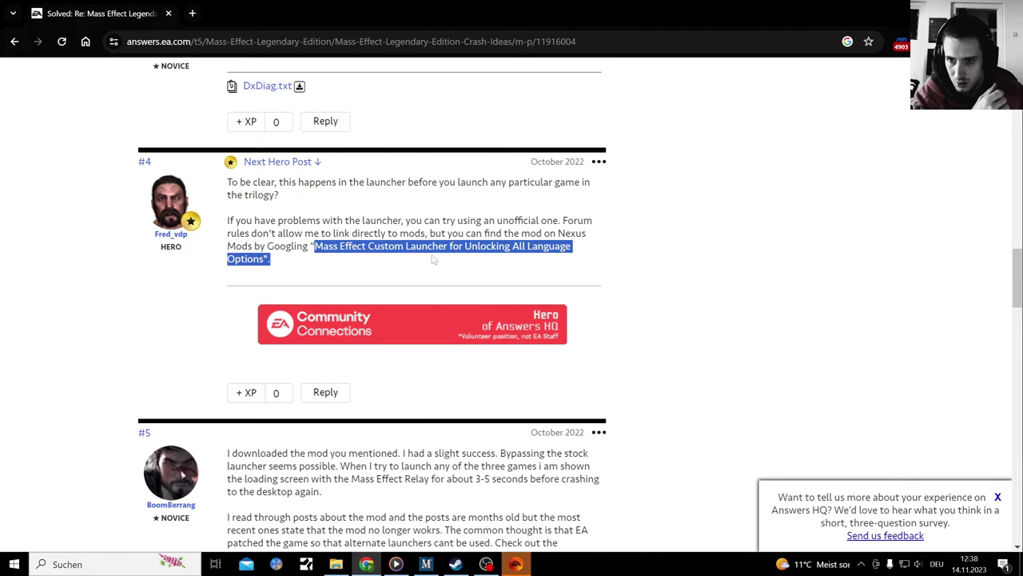
left_click_drag(434, 259, 262, 259)
right_click(264, 259)
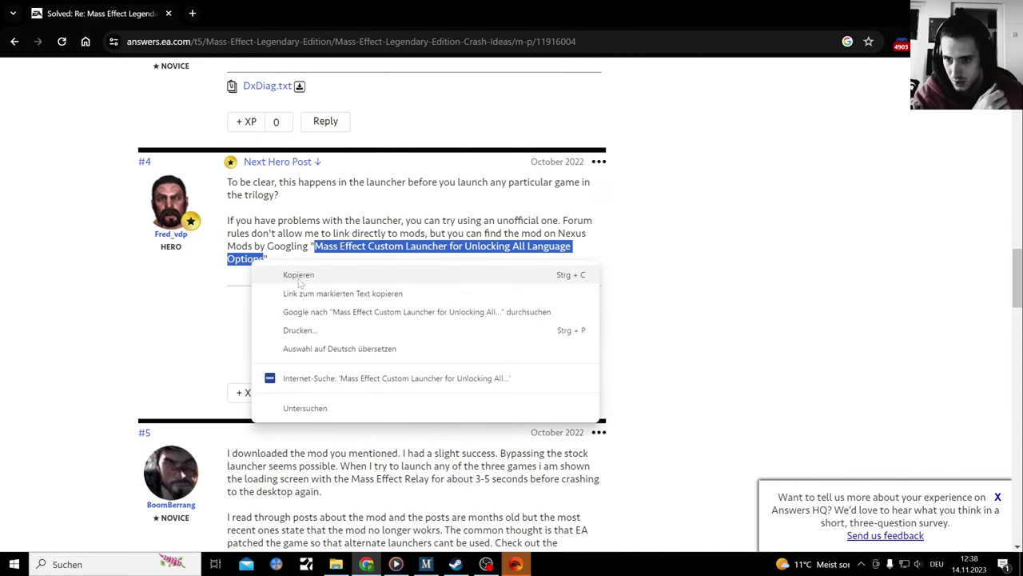
left_click(287, 273)
- Search in a new tab for the copied mod name with "legendary" added after "Mass Effect"
key("ctrl+t")
right_click(233, 33)
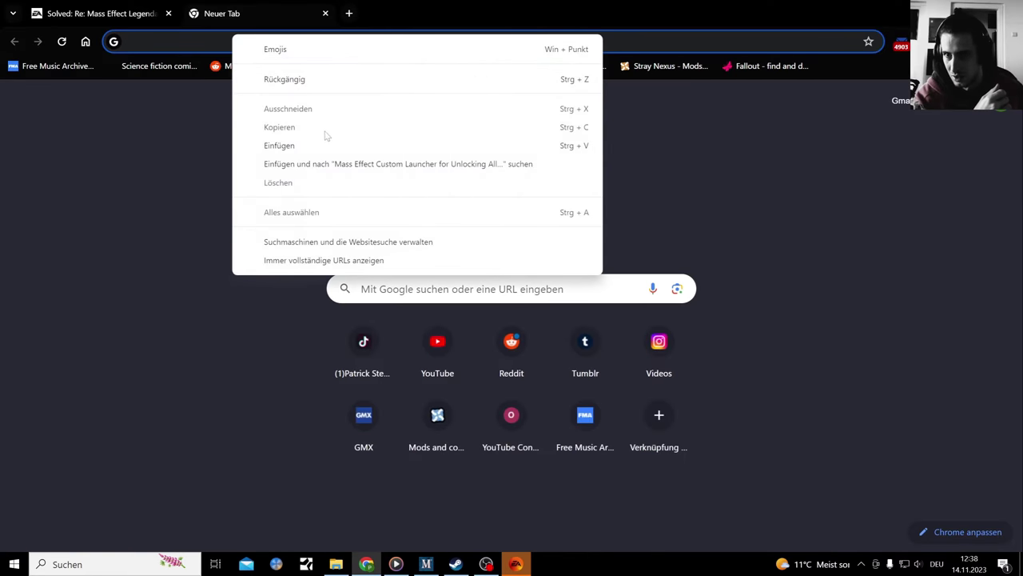
left_click(330, 145)
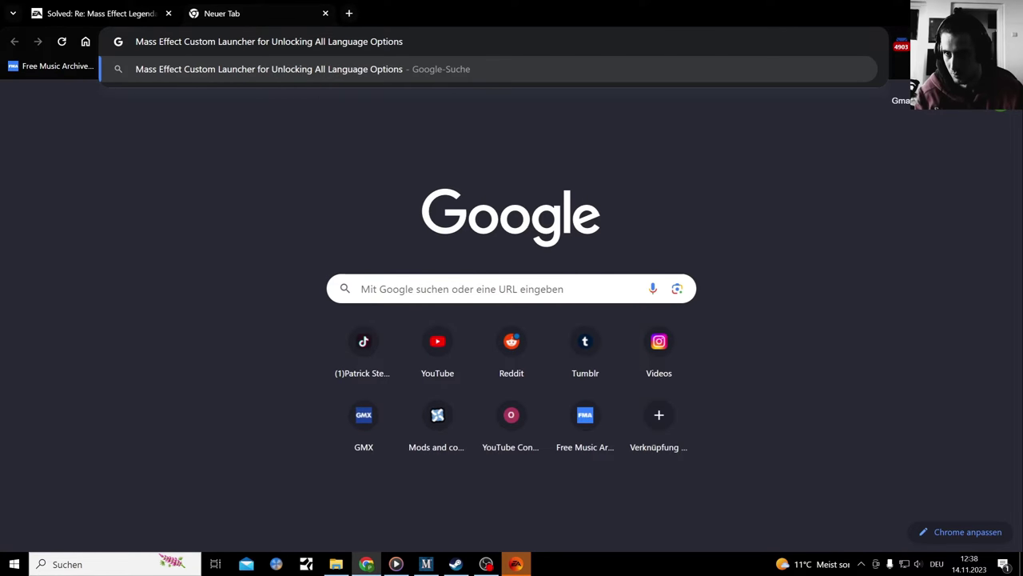
type("legend ")
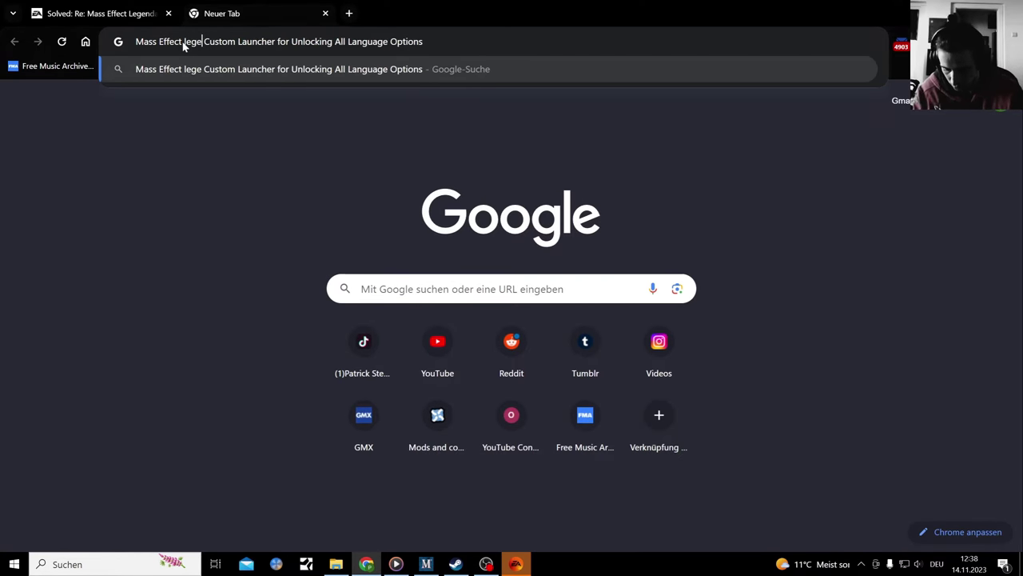
type("ary")
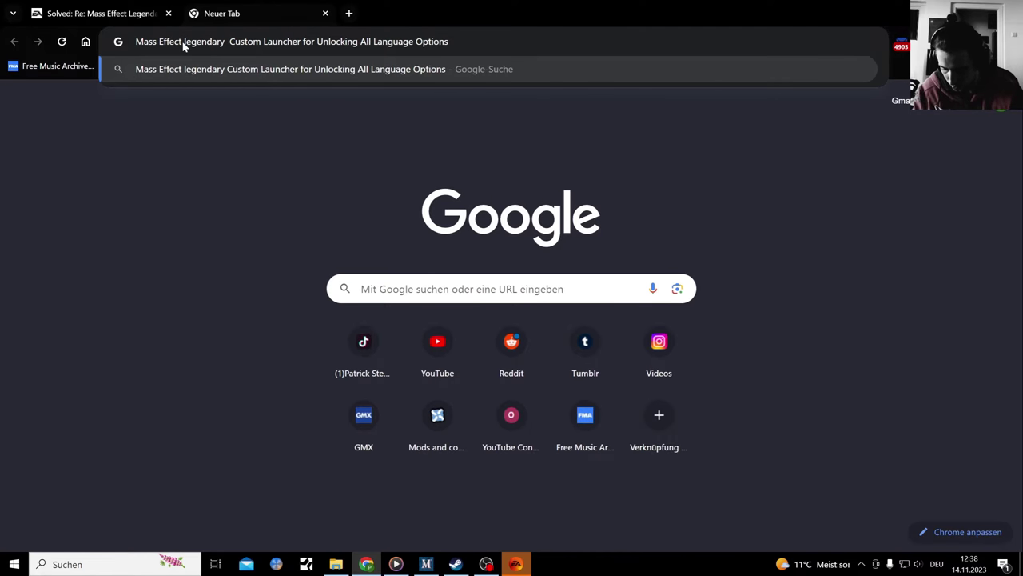
key("Return")
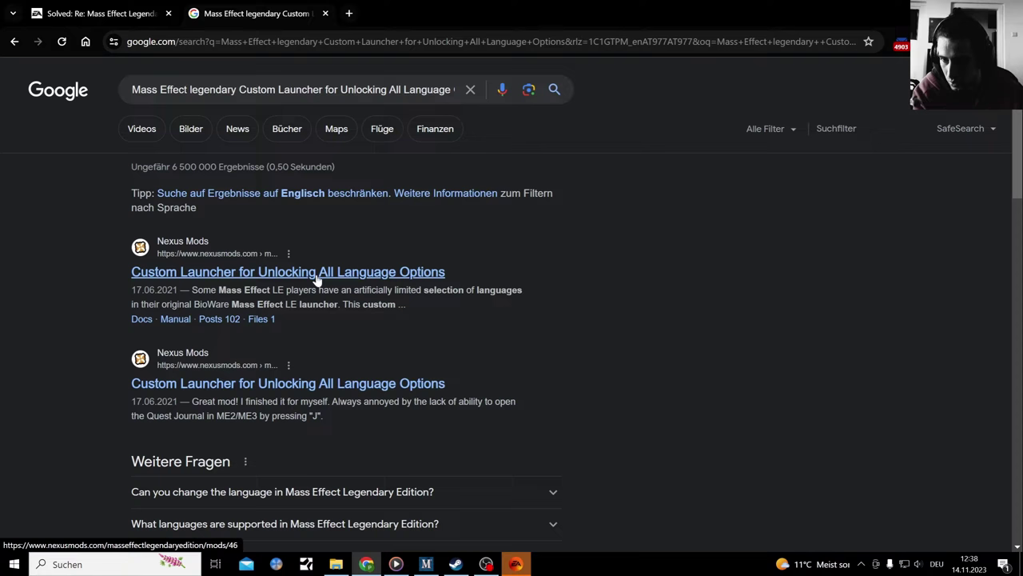
- Open the Nexus Mods page of the Custom Launcher, dismiss the endorsement reminder and read the mod's description
left_click(317, 275)
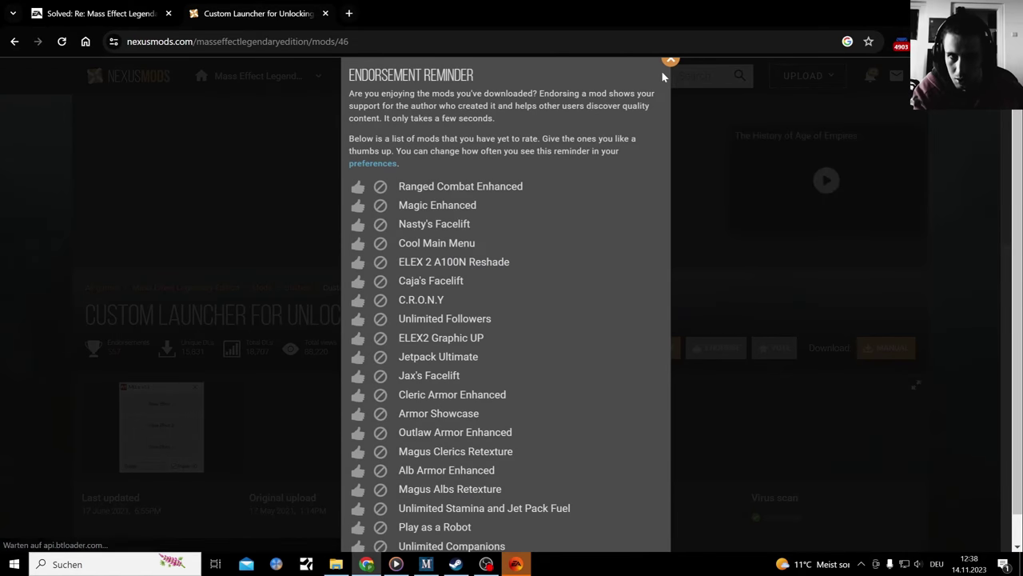
left_click(670, 61)
scroll(48, 287, "down", 3)
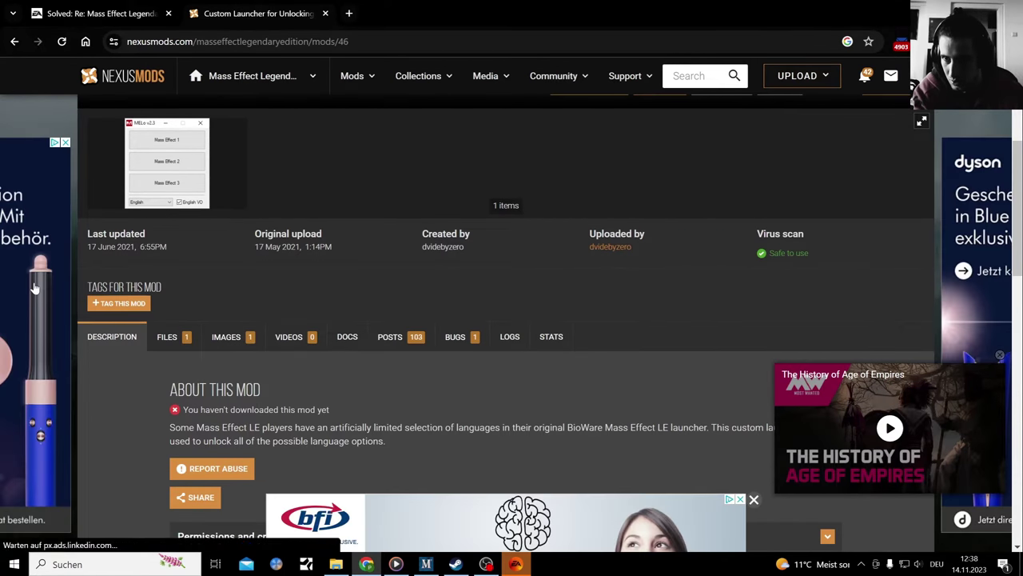
scroll(173, 324, "down", 2)
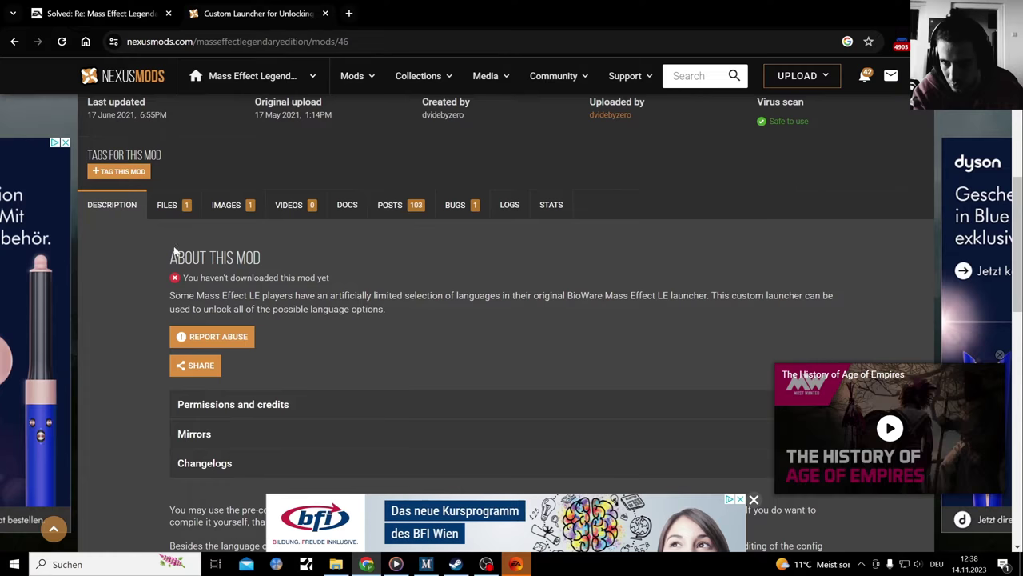
scroll(145, 272, "down", 3)
scroll(143, 278, "down", 2)
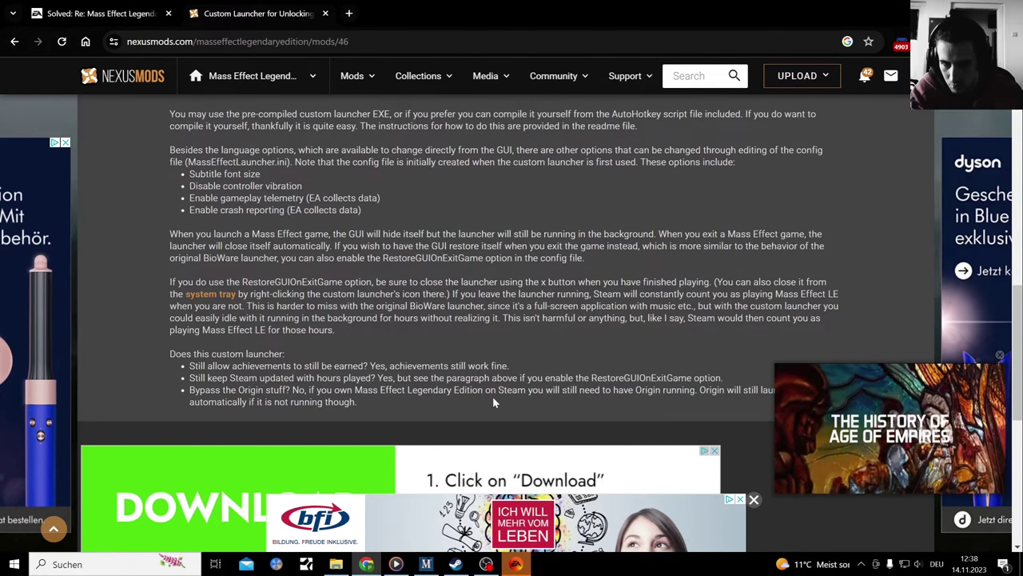
scroll(493, 395, "down", 1)
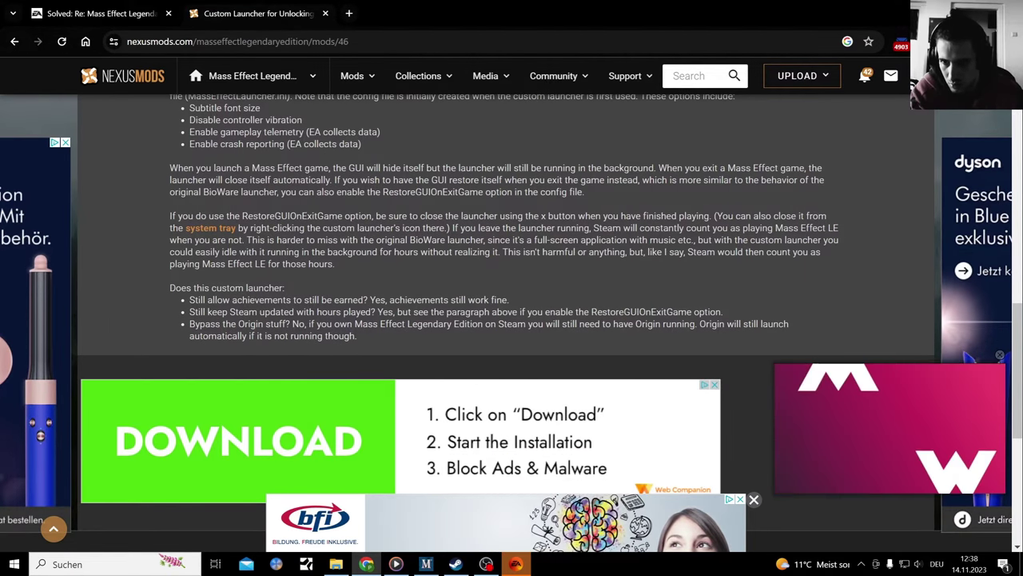
scroll(230, 365, "up", 2)
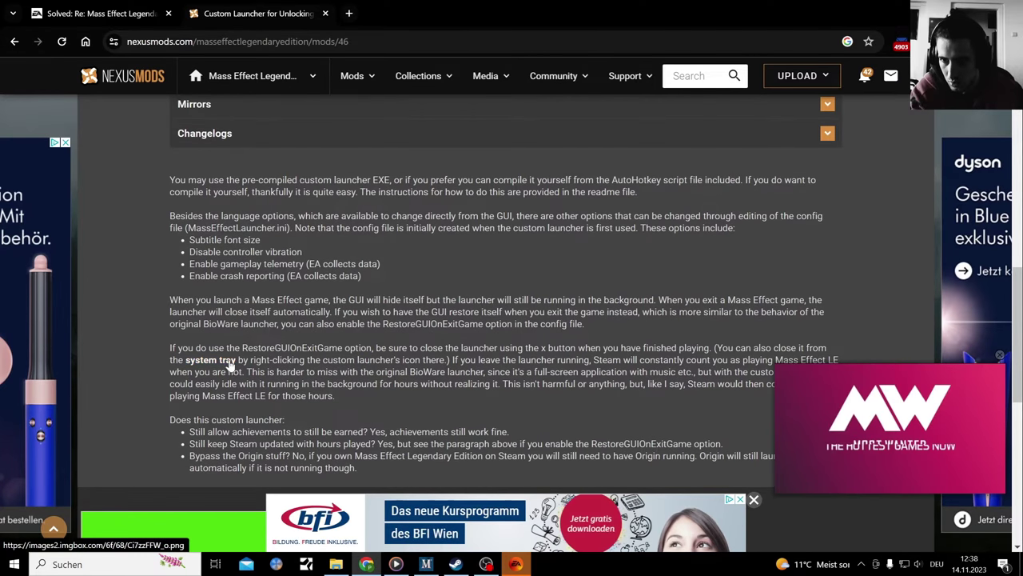
scroll(506, 320, "up", 1)
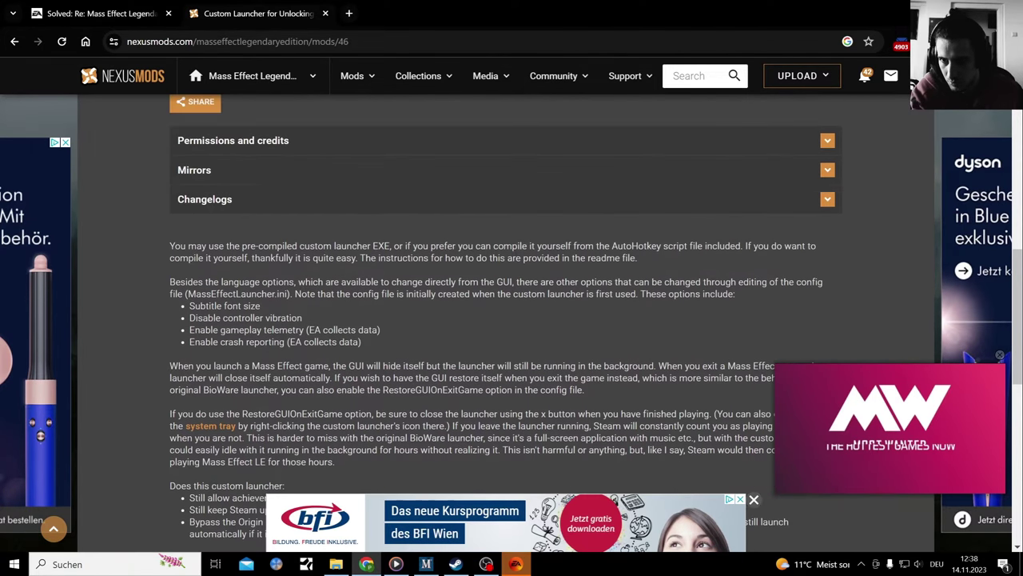
scroll(223, 313, "up", 5)
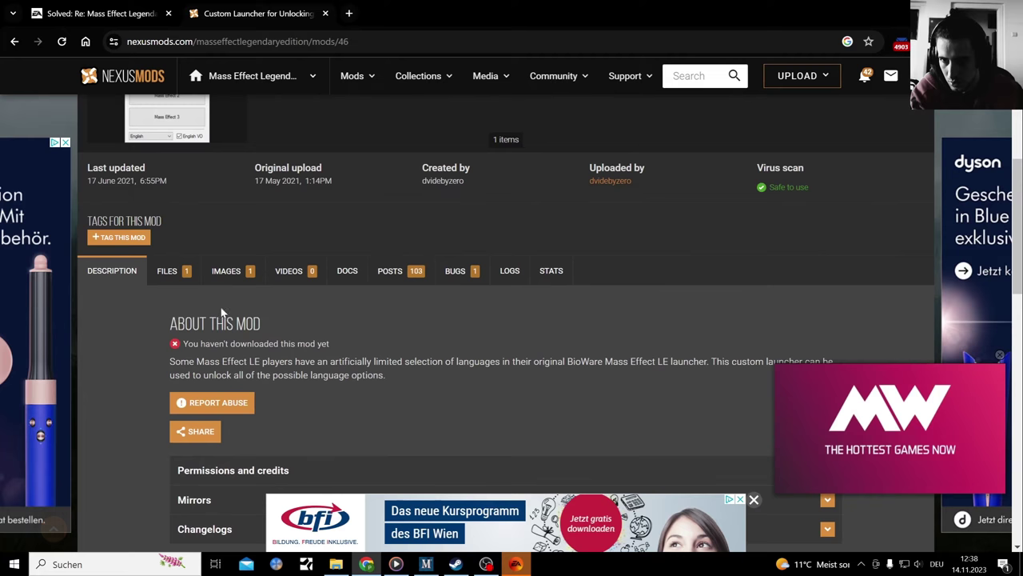
- Start the free slow download of the MassEffectLauncher-MELo file from the mod's files
left_click(170, 270)
left_click(240, 273)
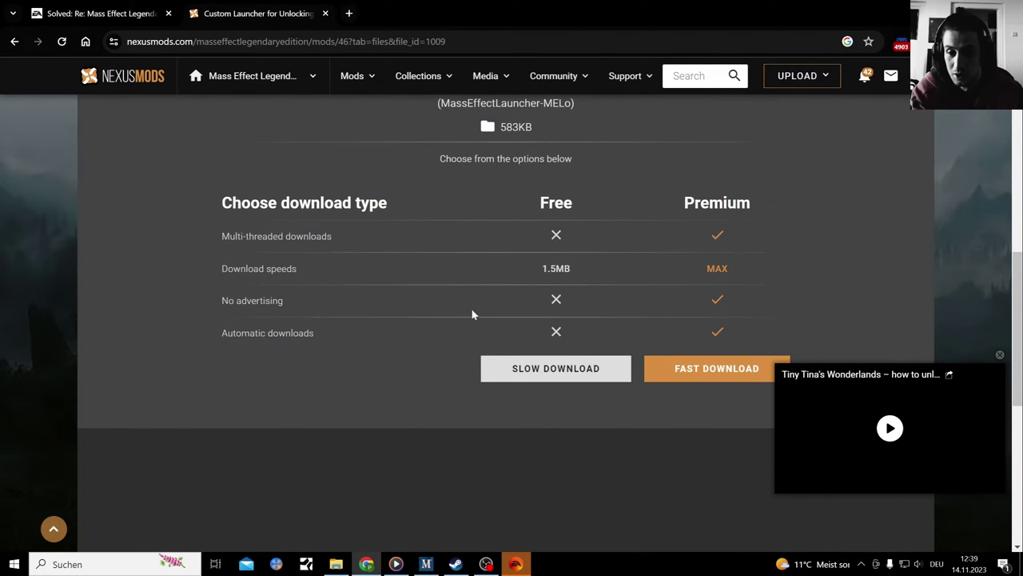
left_click(593, 370)
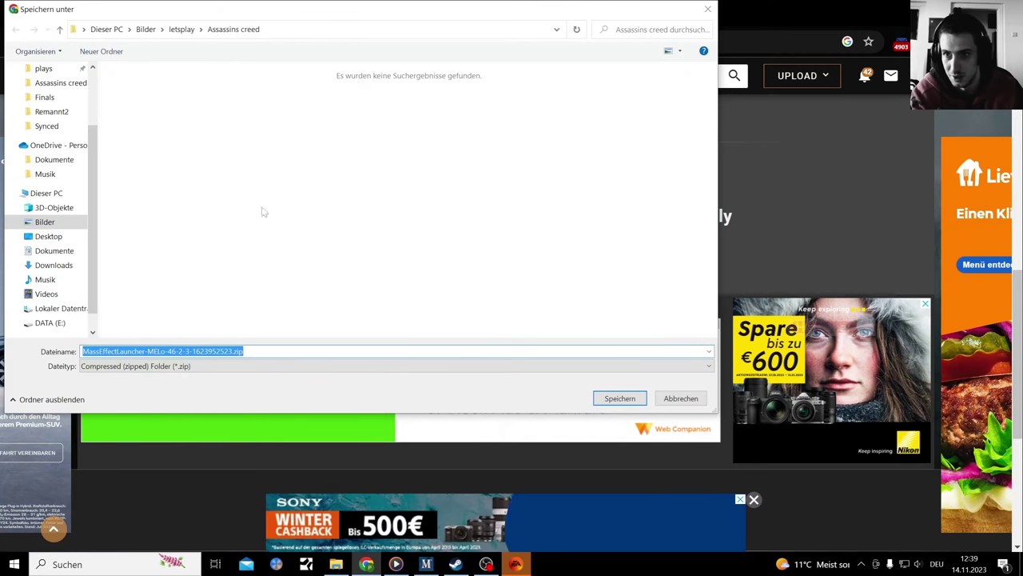
- Save MassEffectLauncher-MELo-46-2-3-1623952523.zip in the ME3TweaksModManager folder under reshade-shaders on DATA (E:)
scroll(48, 208, "down", 1)
scroll(59, 244, "up", 2)
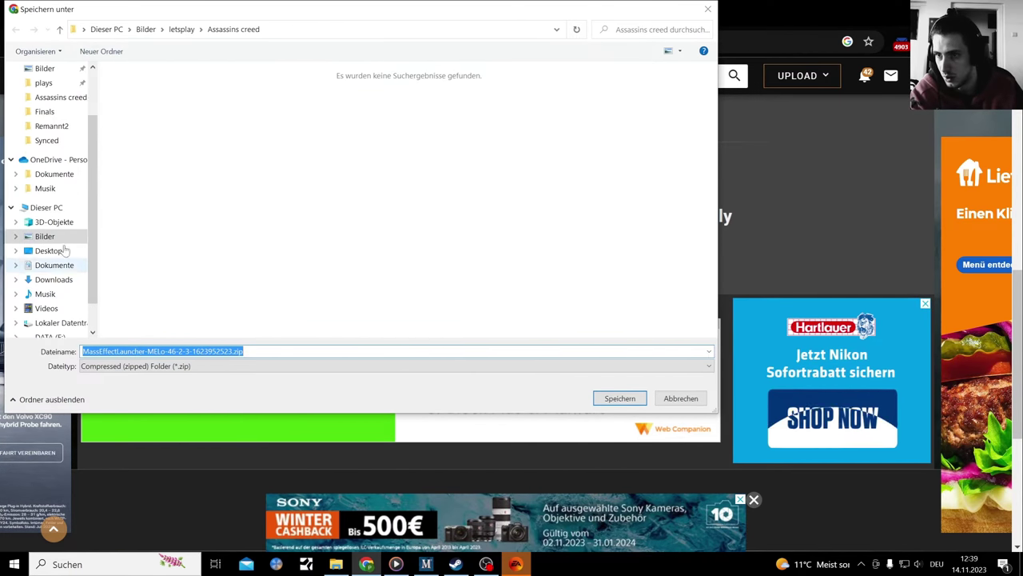
scroll(61, 243, "down", 2)
left_click(49, 294)
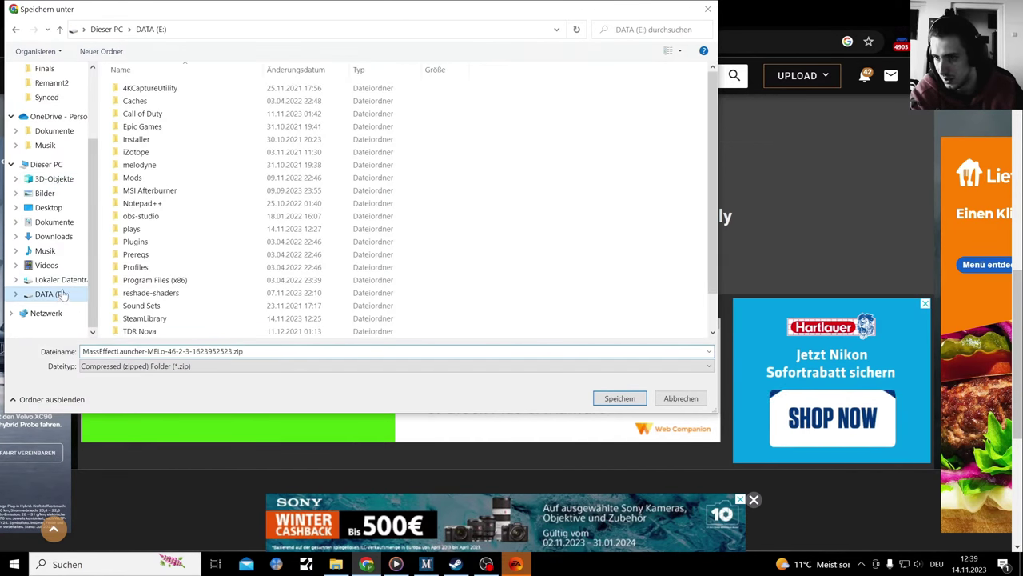
left_click(171, 292)
double_click(171, 292)
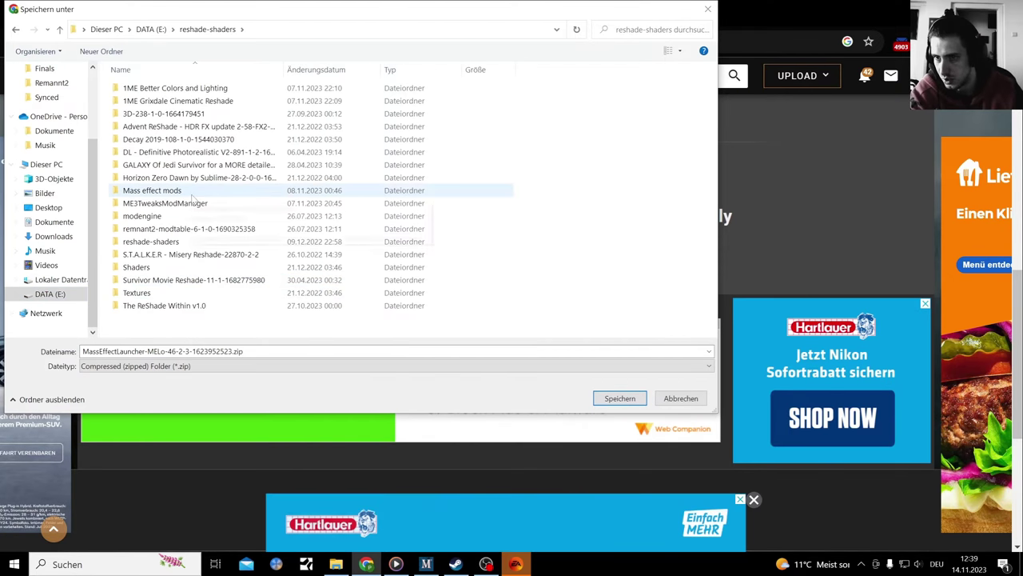
double_click(164, 202)
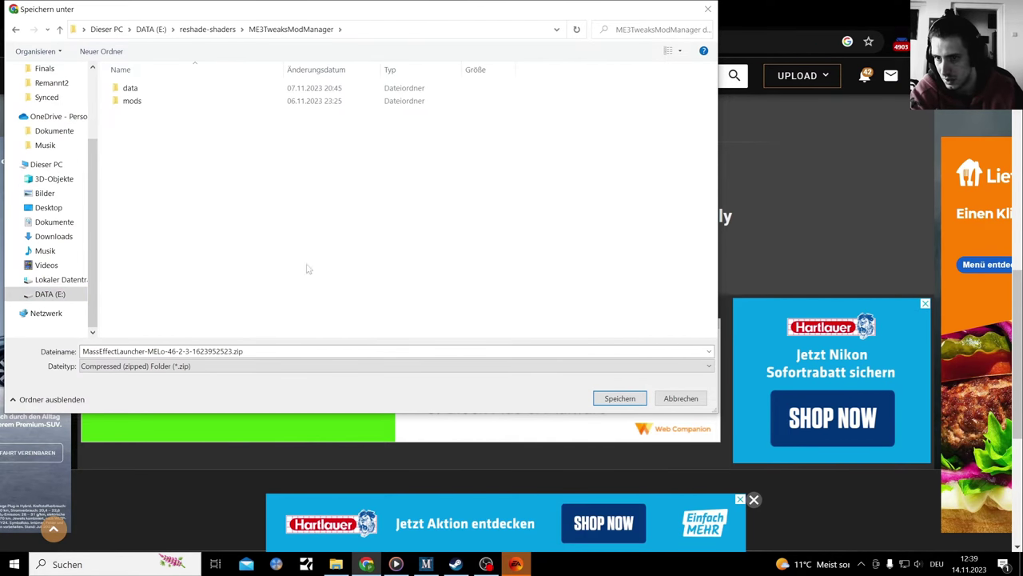
left_click(620, 398)
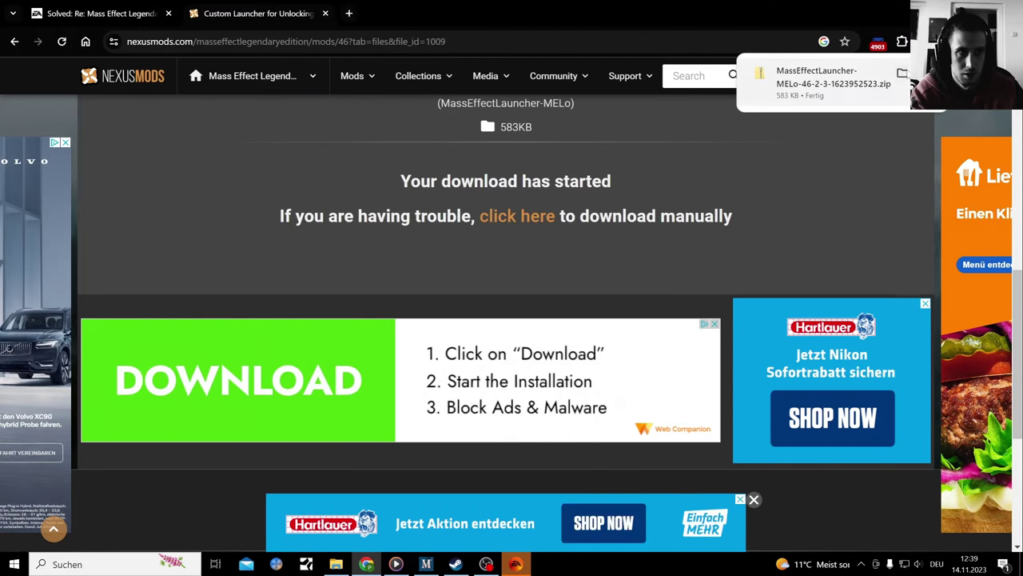
- Show the downloaded launcher archive in its folder and extract it directly into reshade-shaders\ME3TweaksModManager on DATA (E:)
left_click(931, 80)
right_click(274, 198)
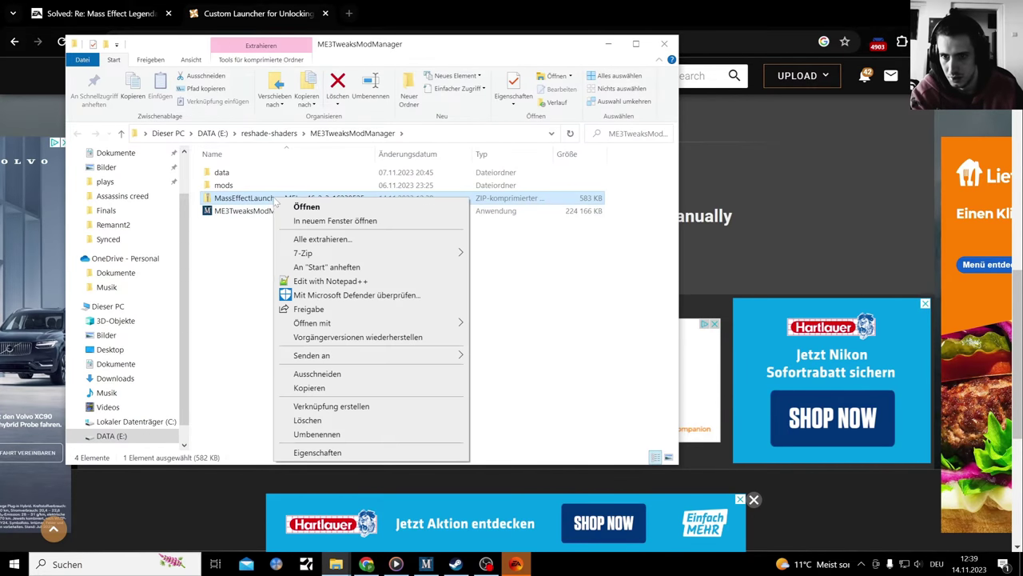
left_click(329, 239)
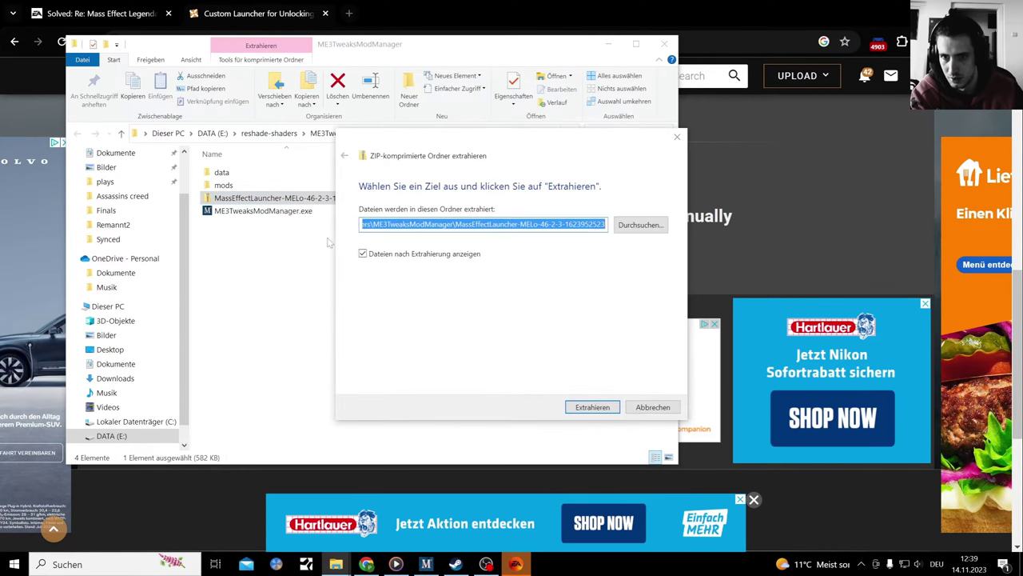
left_click(640, 225)
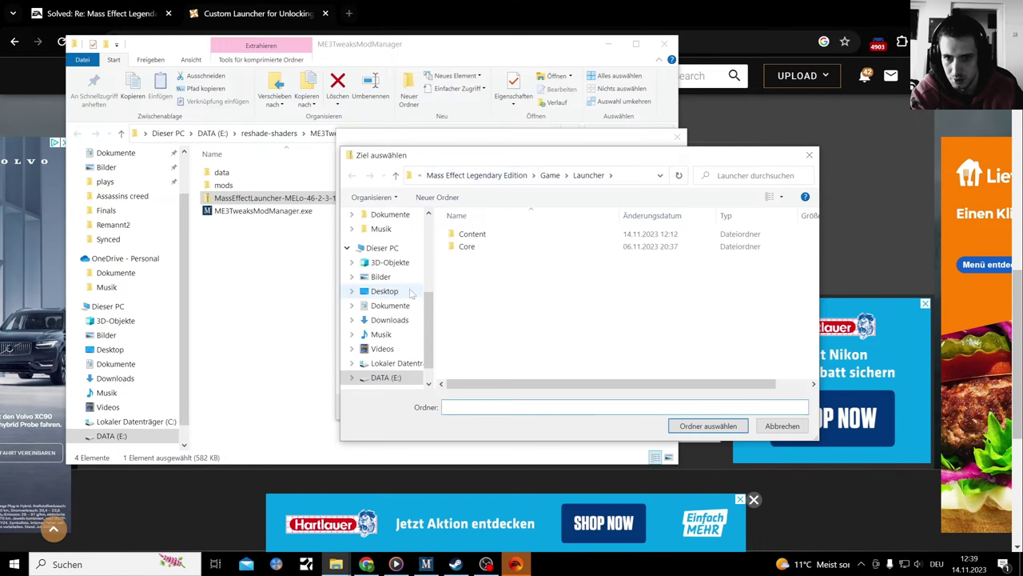
left_click(492, 177)
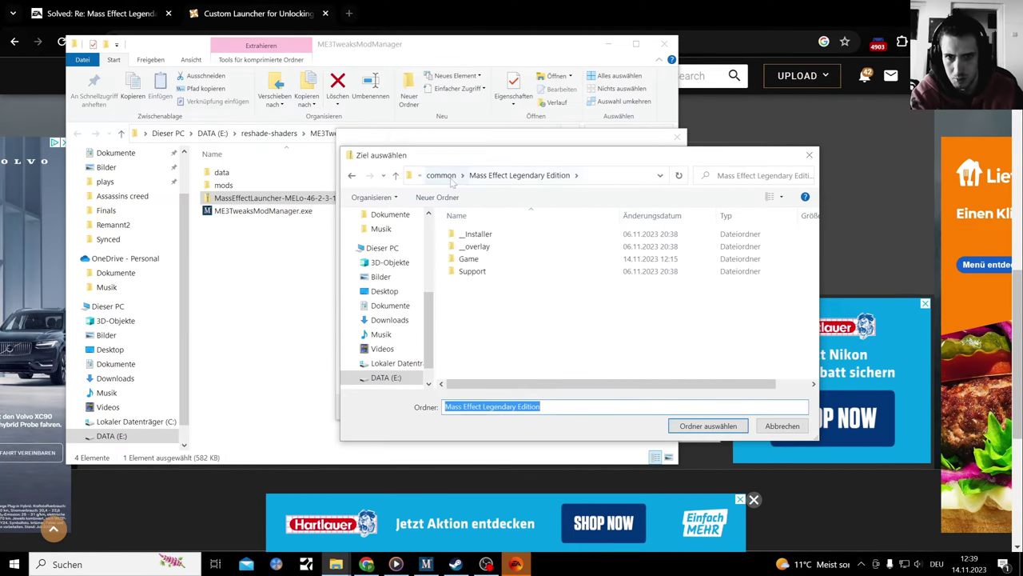
scroll(409, 340, "down", 1)
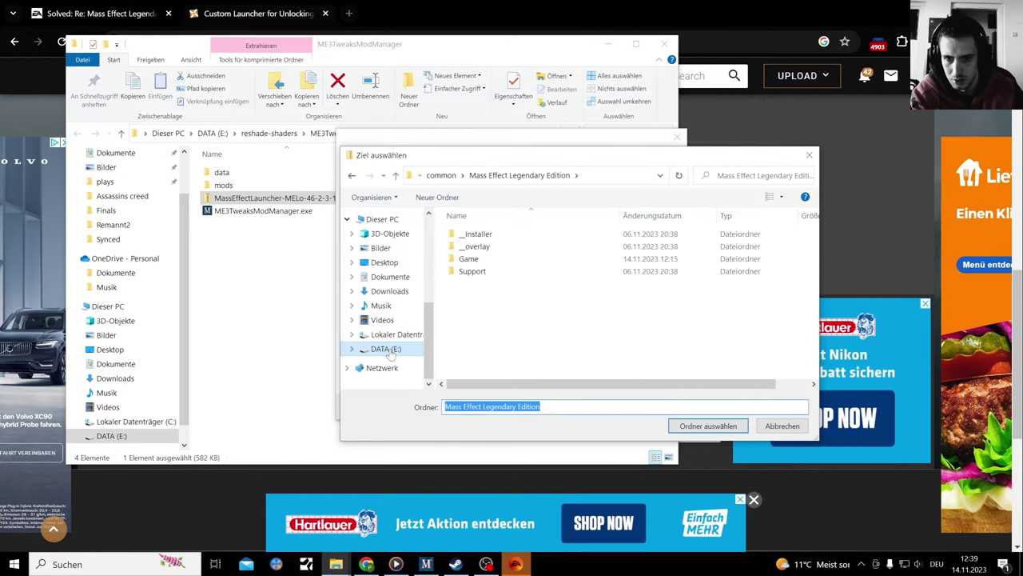
left_click(386, 348)
scroll(513, 324, "down", 3)
double_click(513, 324)
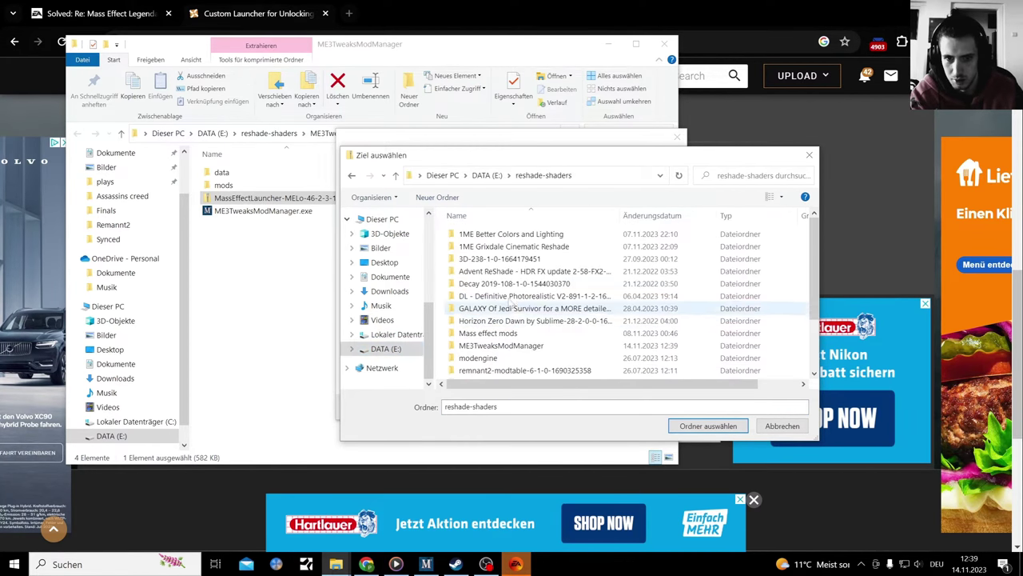
double_click(502, 345)
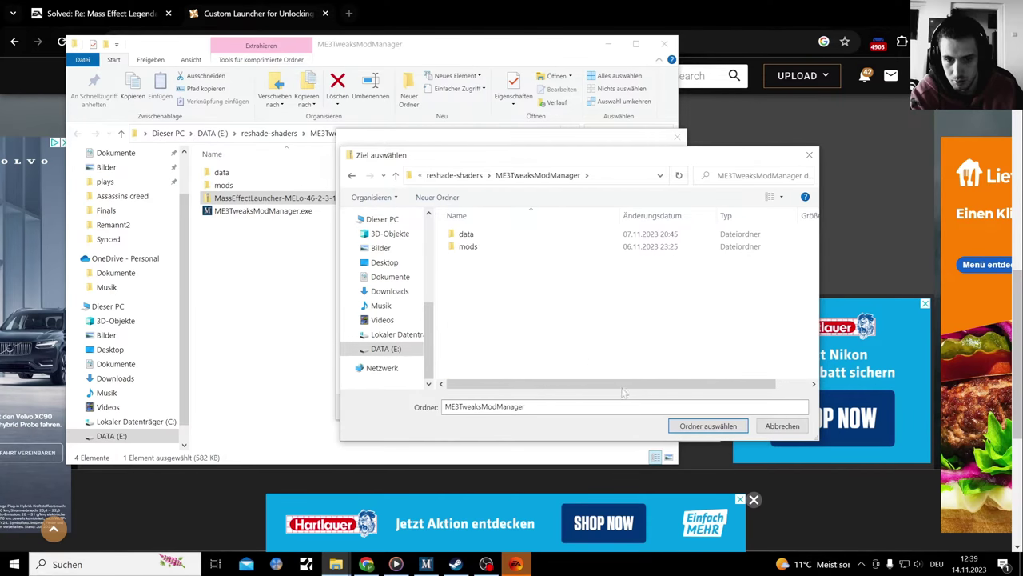
left_click(707, 426)
left_click(607, 410)
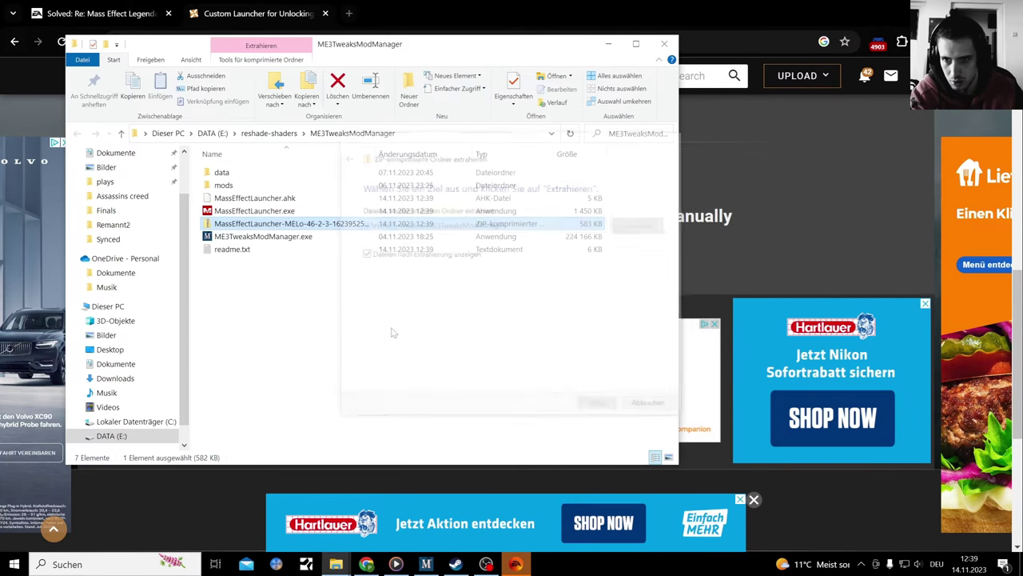
- Run MassEffectLauncher.exe despite the SmartScreen block, try to launch Mass Effect 1 from MELo and dismiss the error message
double_click(274, 211)
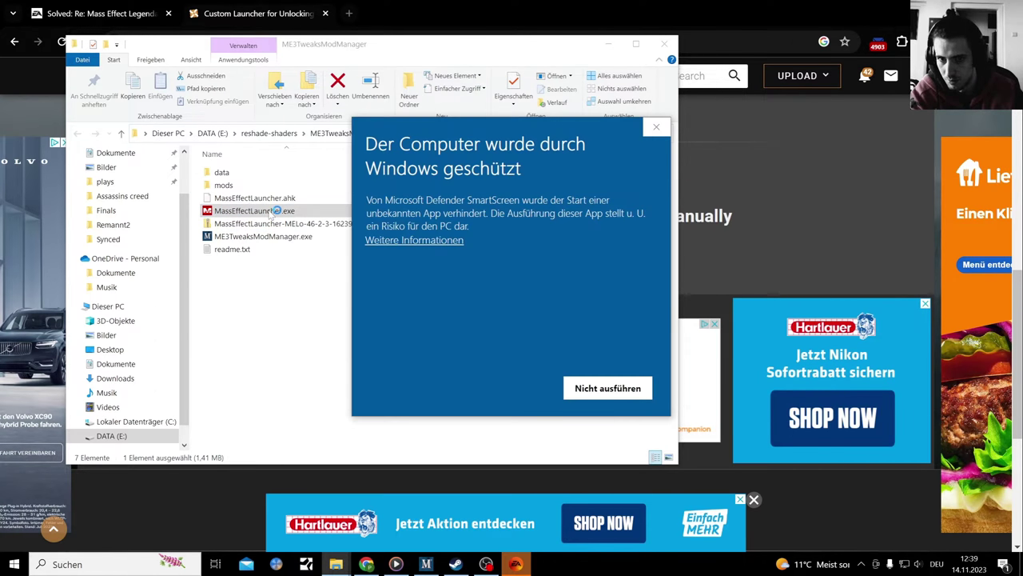
left_click(439, 242)
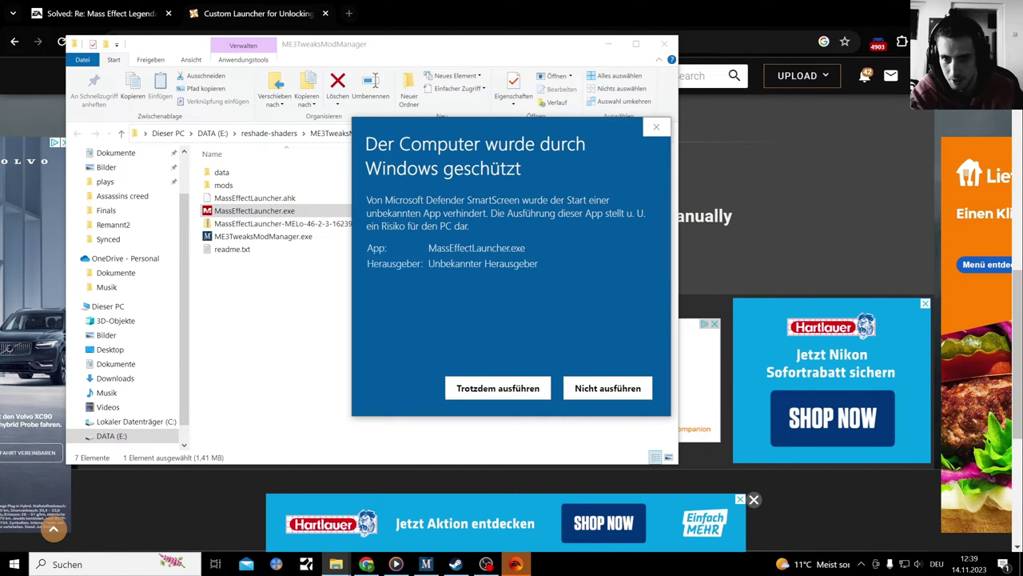
left_click(518, 390)
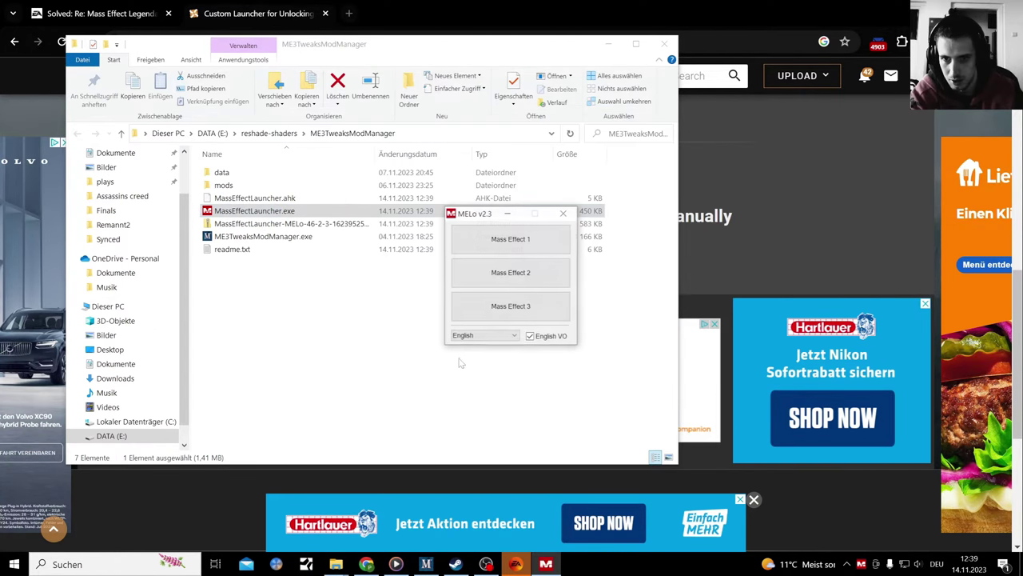
left_click(512, 239)
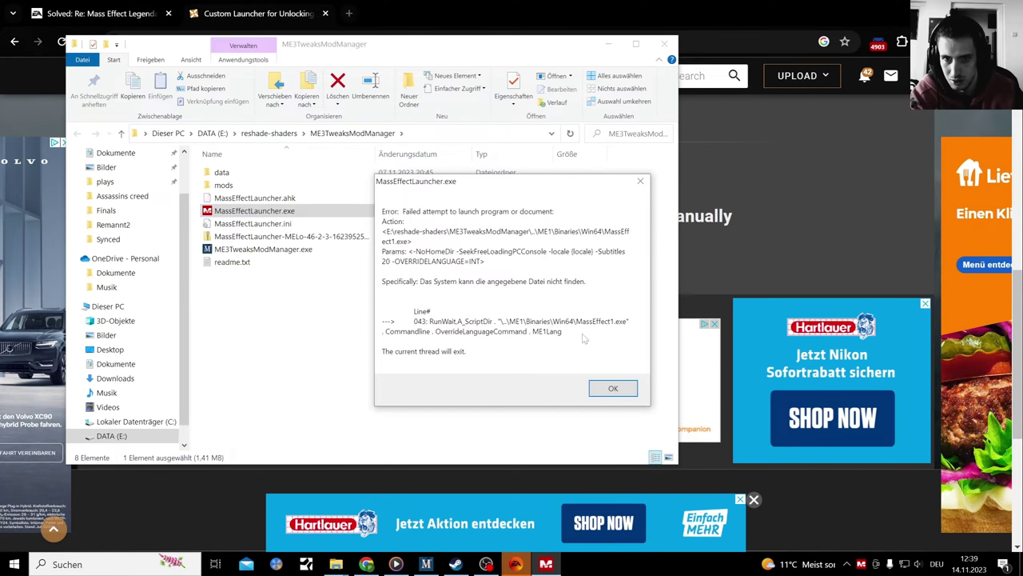
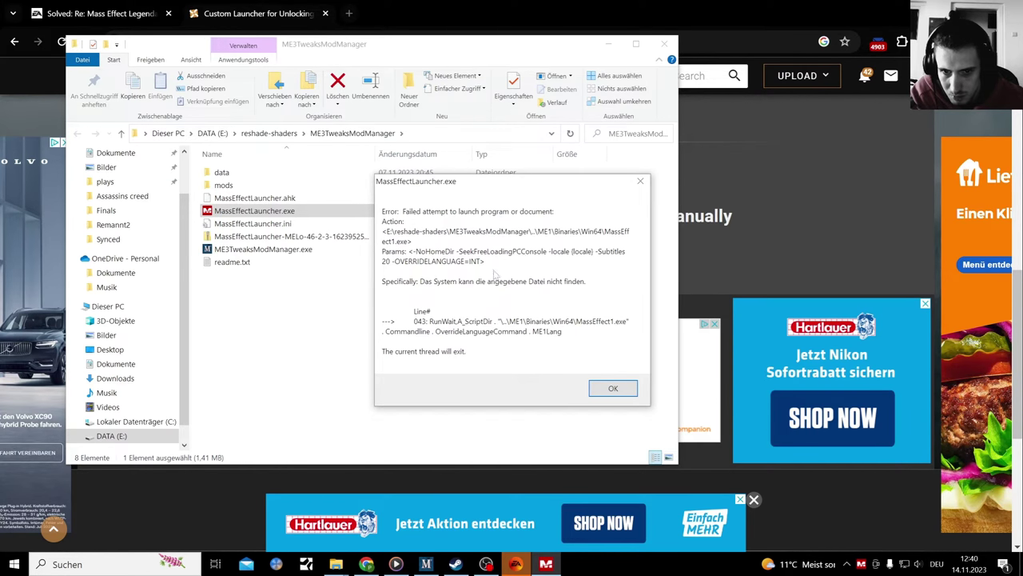
key("Return")
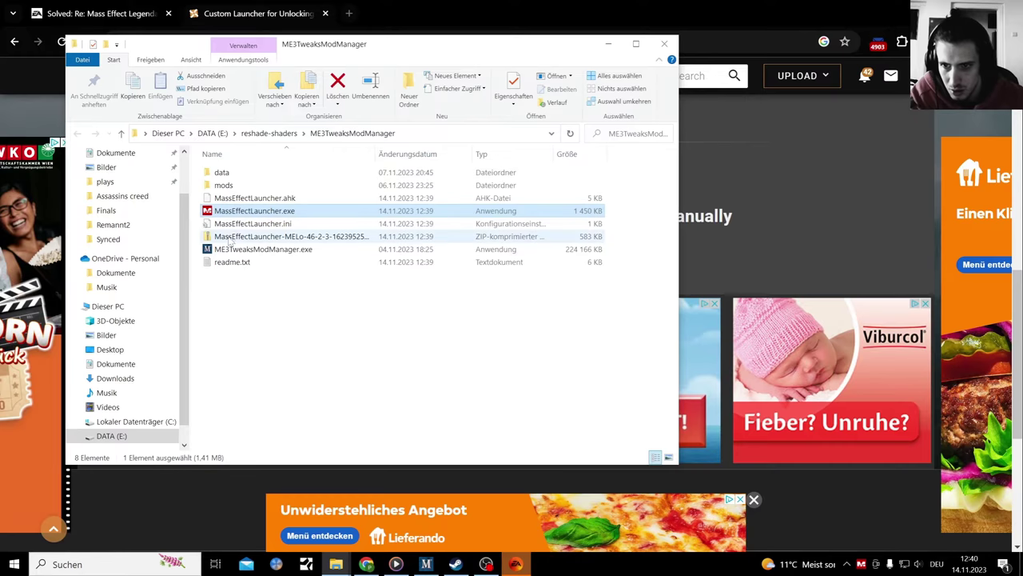
- Run ReShade_Setup_5.9.2.exe from the reshade-shaders folder and locate Mass Effect Legendary Edition (MassEffect1.exe) in its list of games
left_click(269, 133)
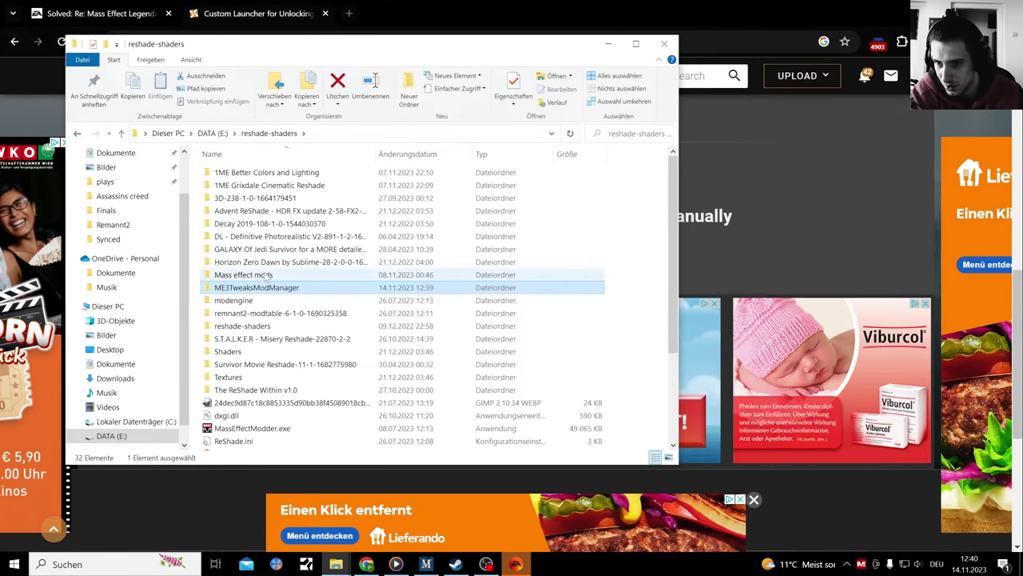
mouse_move(267, 280)
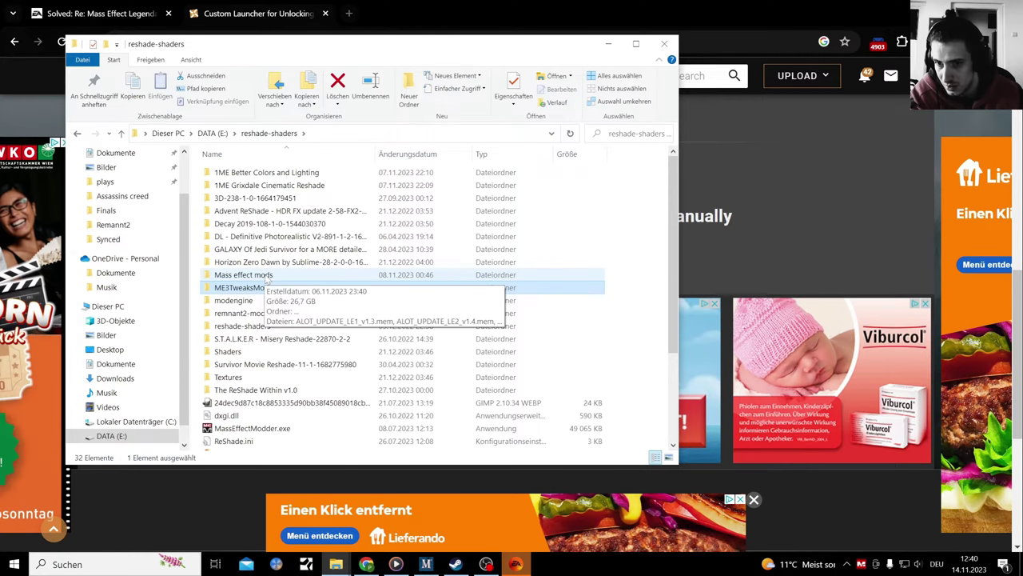
scroll(240, 390, "down", 2)
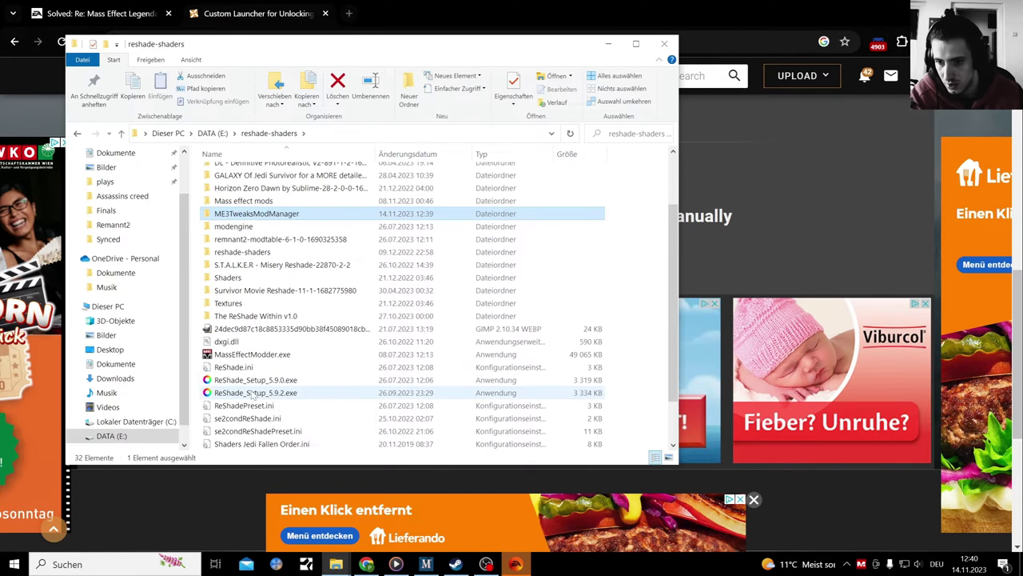
double_click(254, 393)
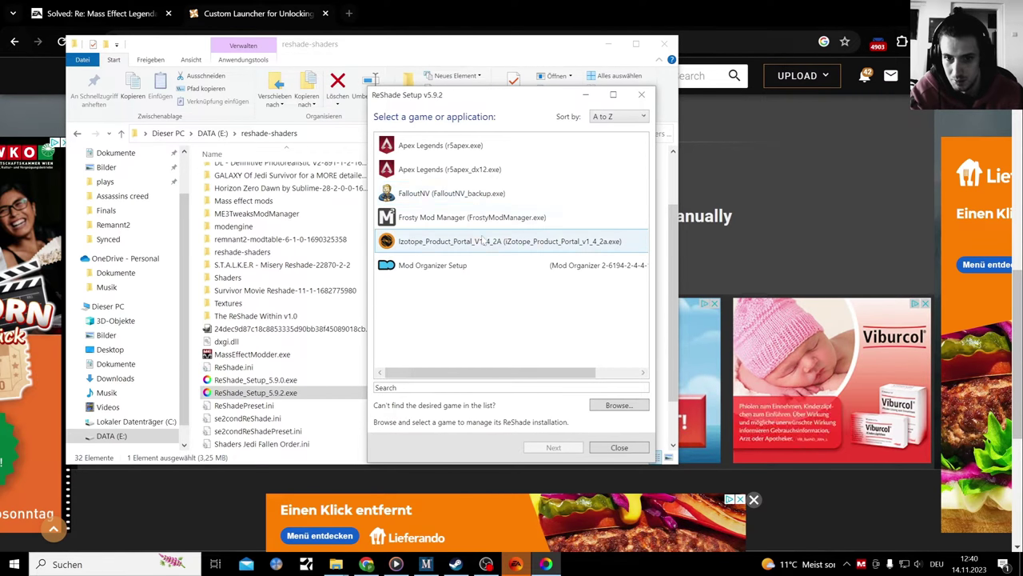
scroll(481, 252, "down", 3)
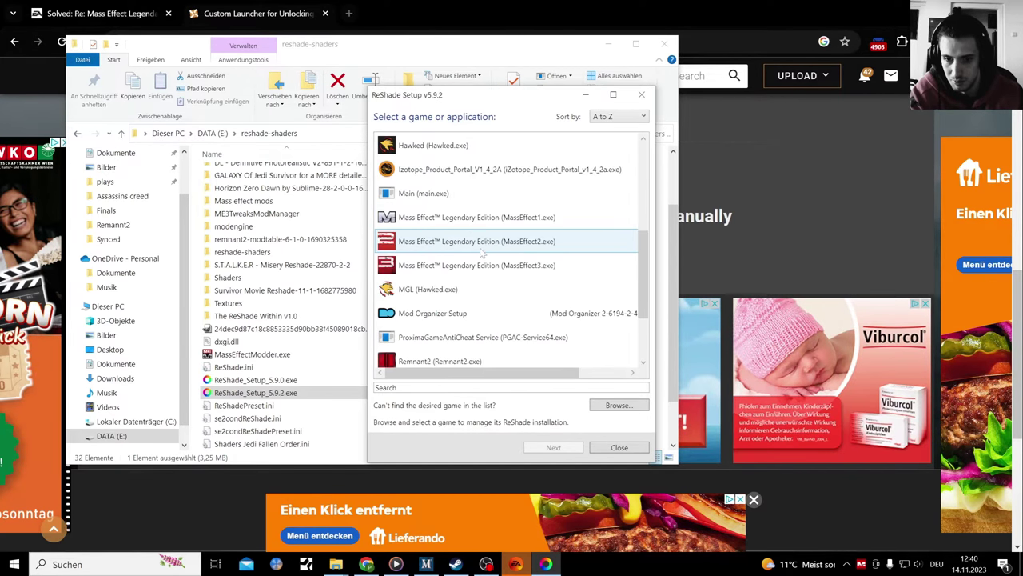
scroll(481, 253, "down", 1)
scroll(487, 267, "up", 2)
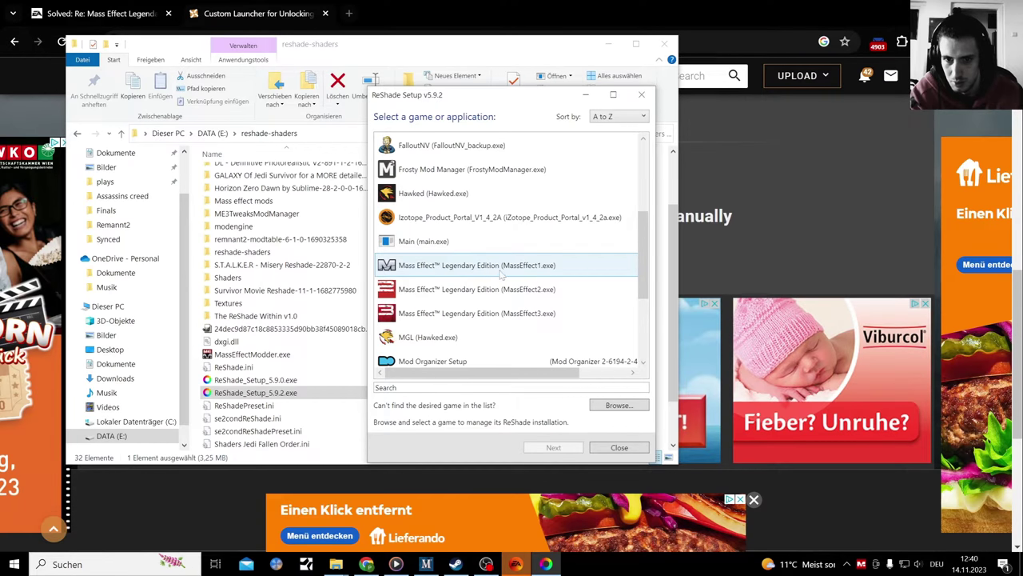
- Install ReShade for MassEffect1.exe with DirectX 10/11/12 and ReShadePreset.ini, skipping the effect packages
left_click(502, 272)
left_click(581, 445)
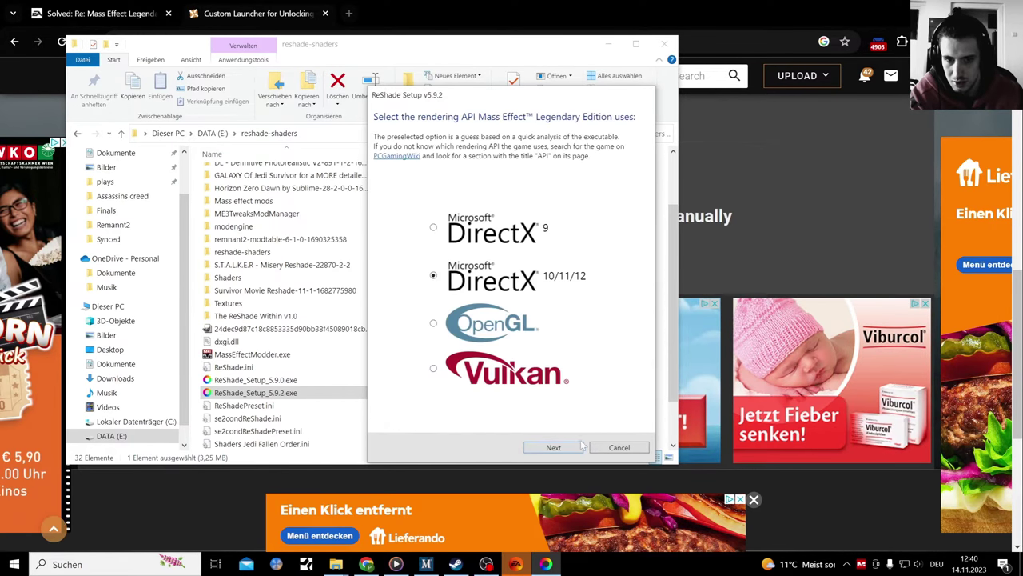
left_click(553, 448)
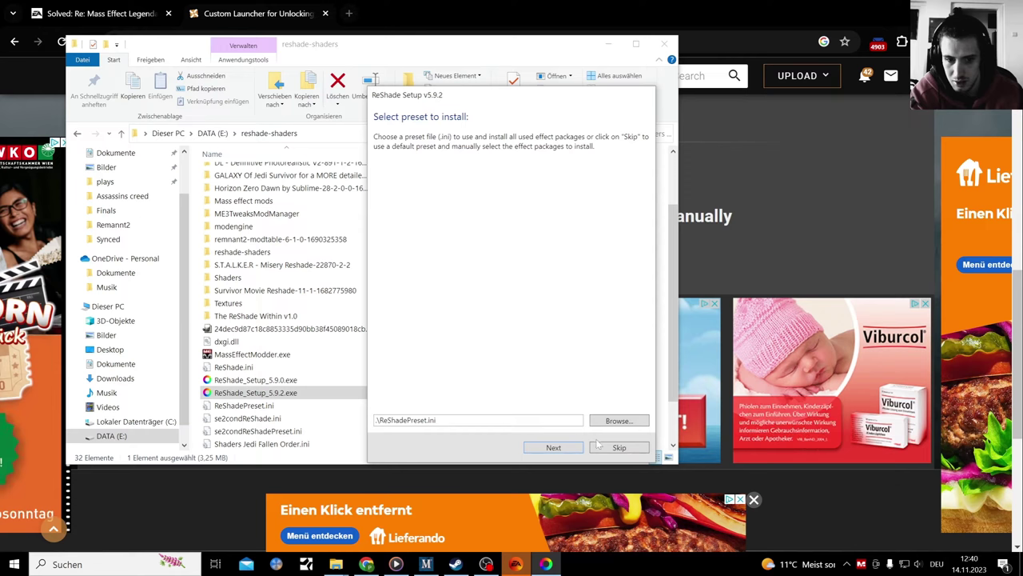
left_click(553, 448)
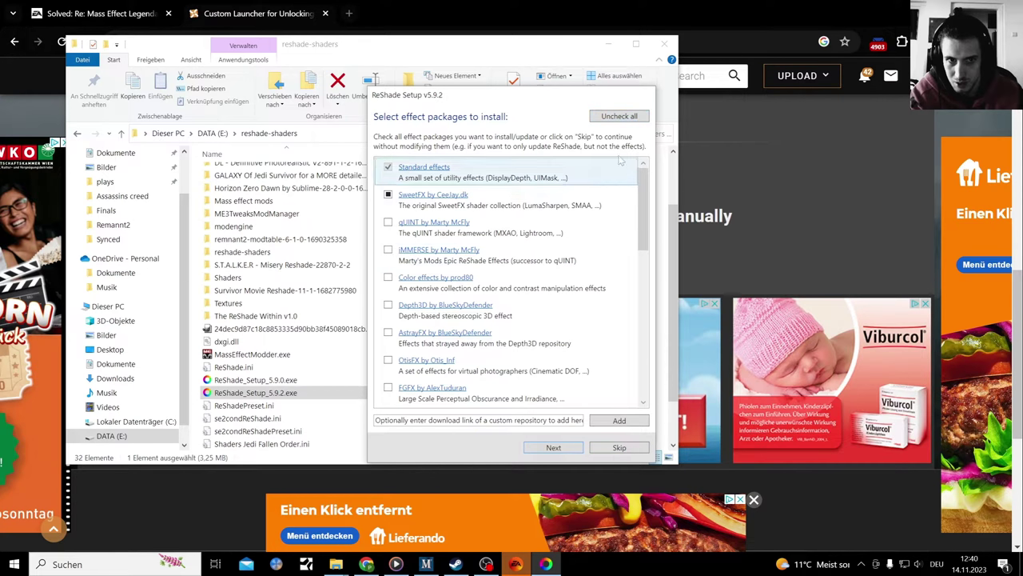
left_click(619, 448)
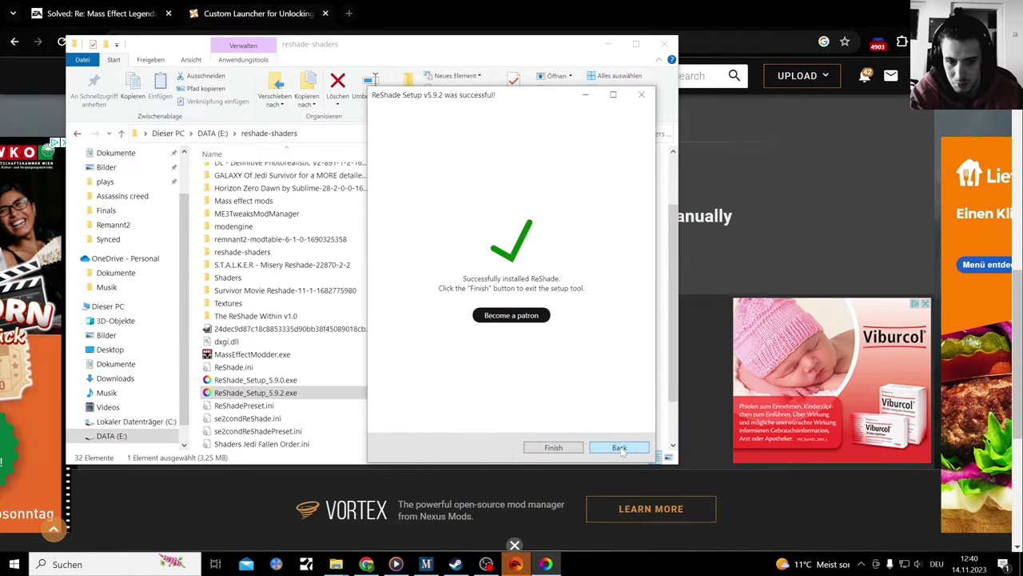
- Uninstall ReShade from MassEffect1.exe with DirectX 10/11/12 selected and finish the setup
left_click(516, 377)
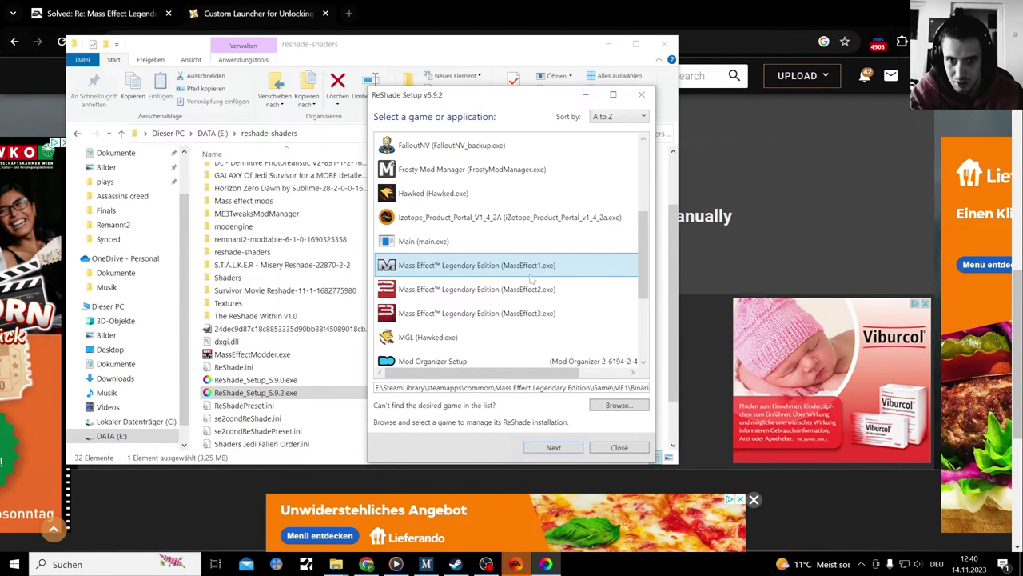
left_click(553, 447)
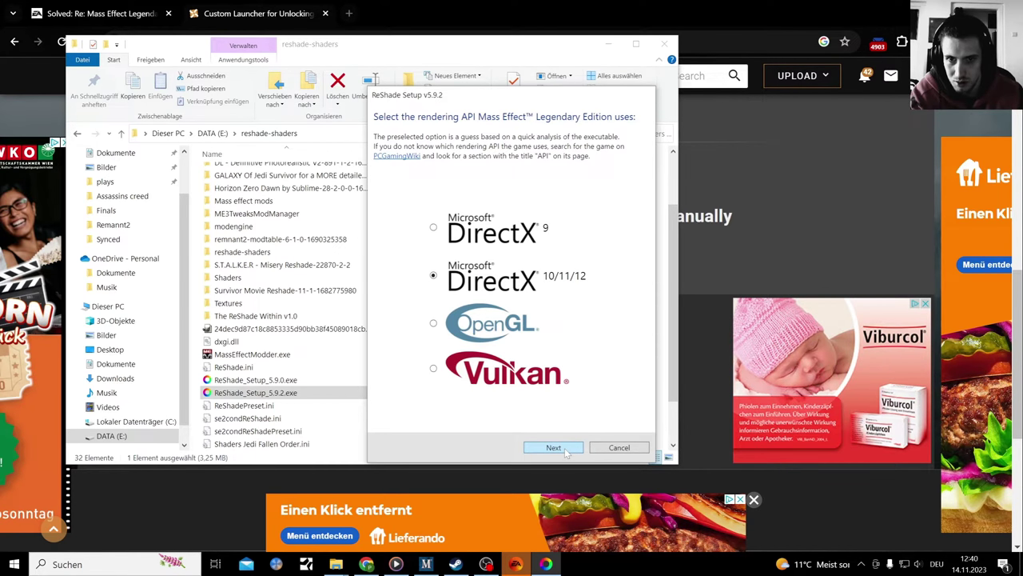
left_click(553, 447)
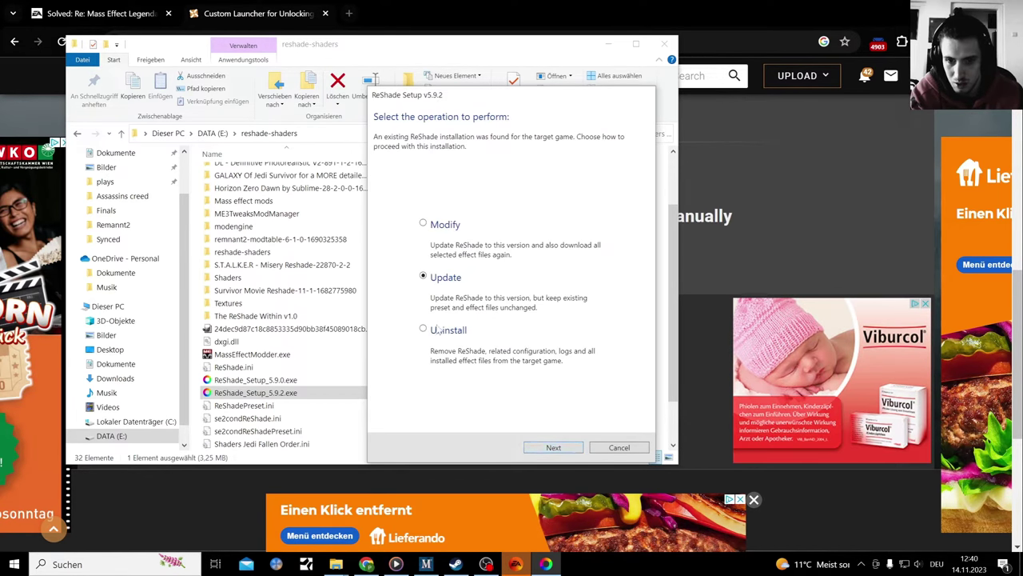
left_click(561, 449)
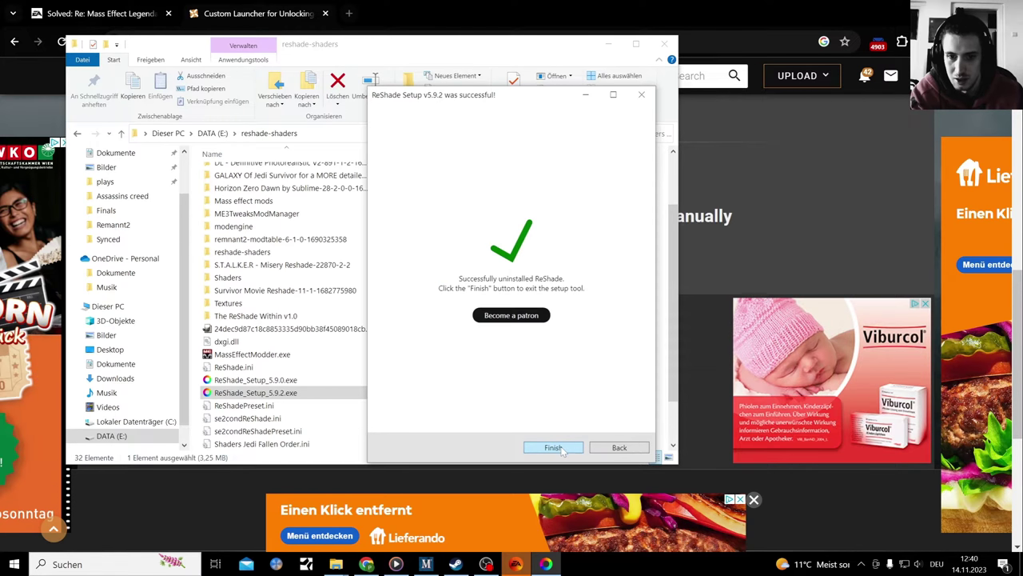
left_click(553, 447)
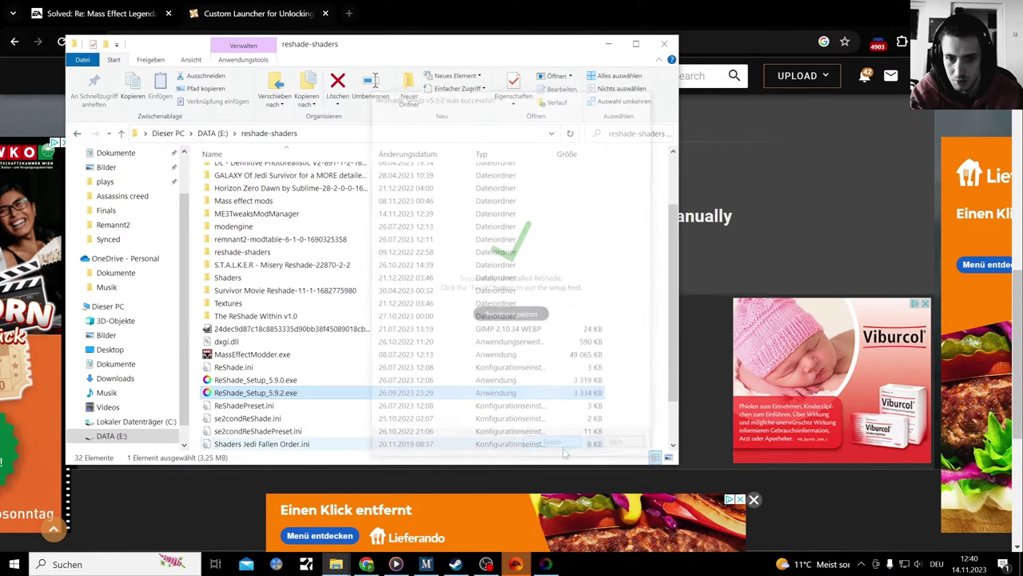
- Return to the ME3TweaksModManager folder and try to launch Mass Effect 1 through MassEffectLauncher.exe, replacing its older running instance
left_click(93, 133)
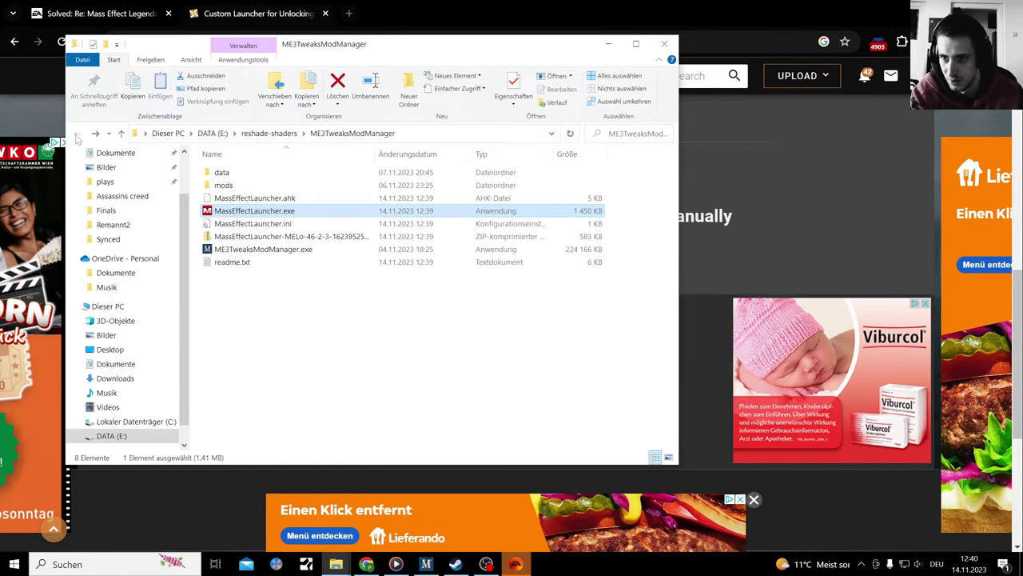
double_click(251, 211)
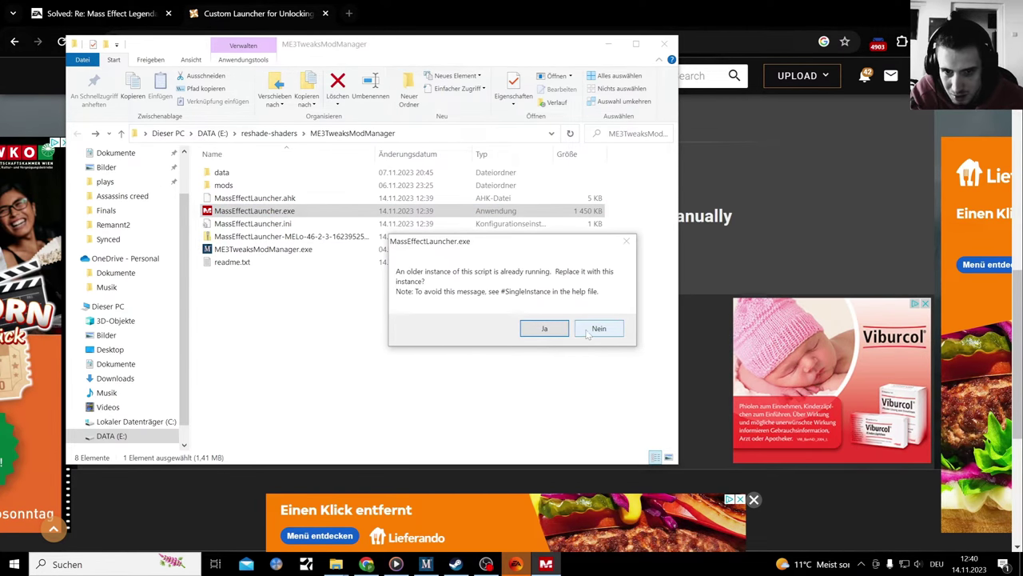
left_click(545, 328)
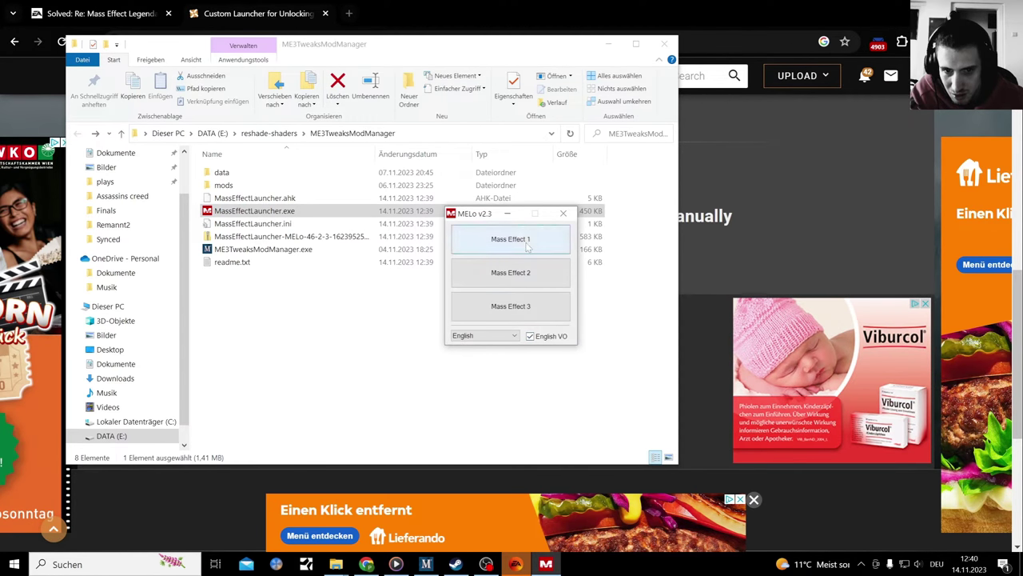
left_click(527, 244)
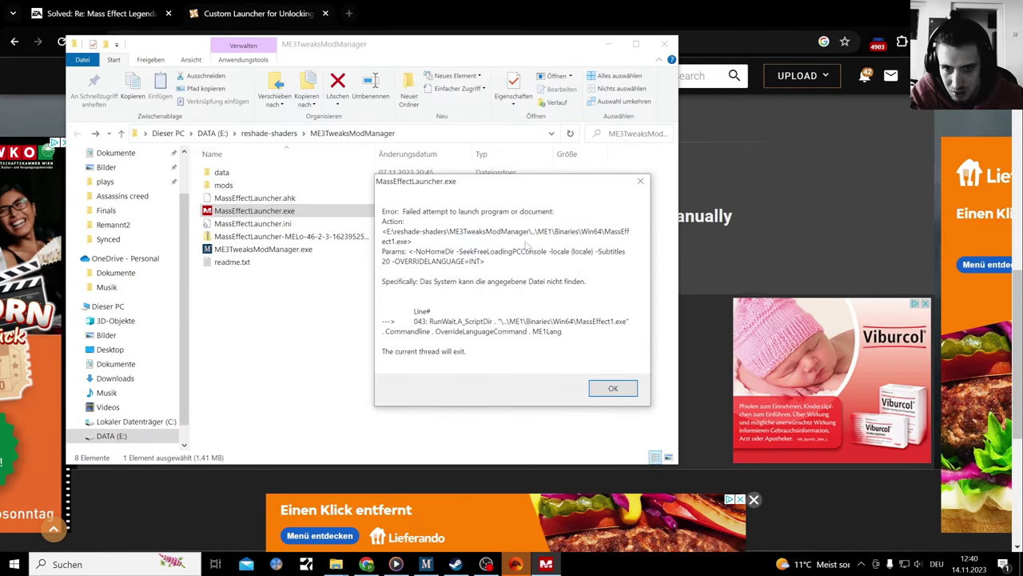
left_click(640, 180)
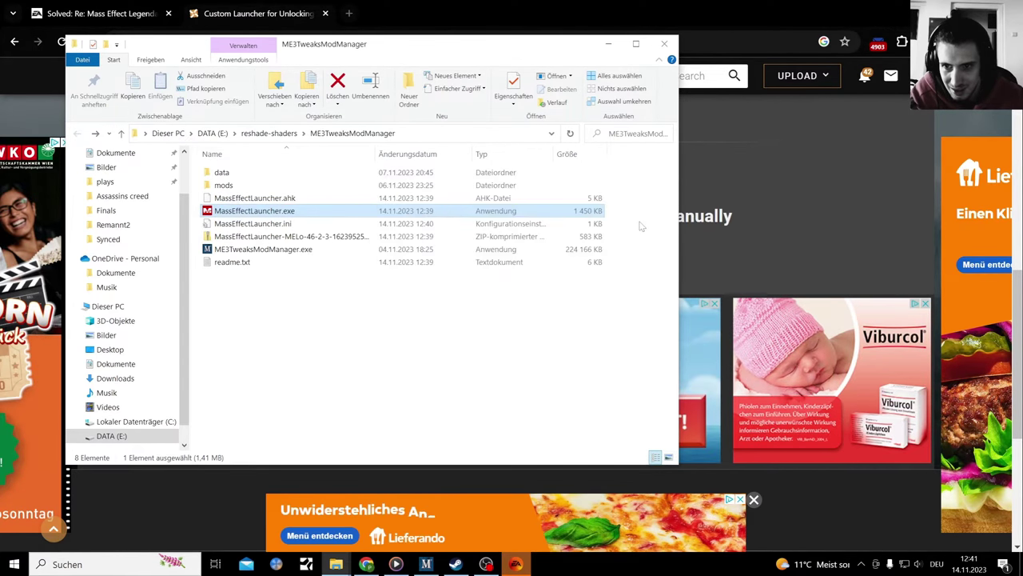
- Try to open MassEffectLauncher.ahk and retry launching Mass Effect 1 from MassEffectLauncher.exe with the language kept as English
double_click(264, 198)
left_click(429, 343)
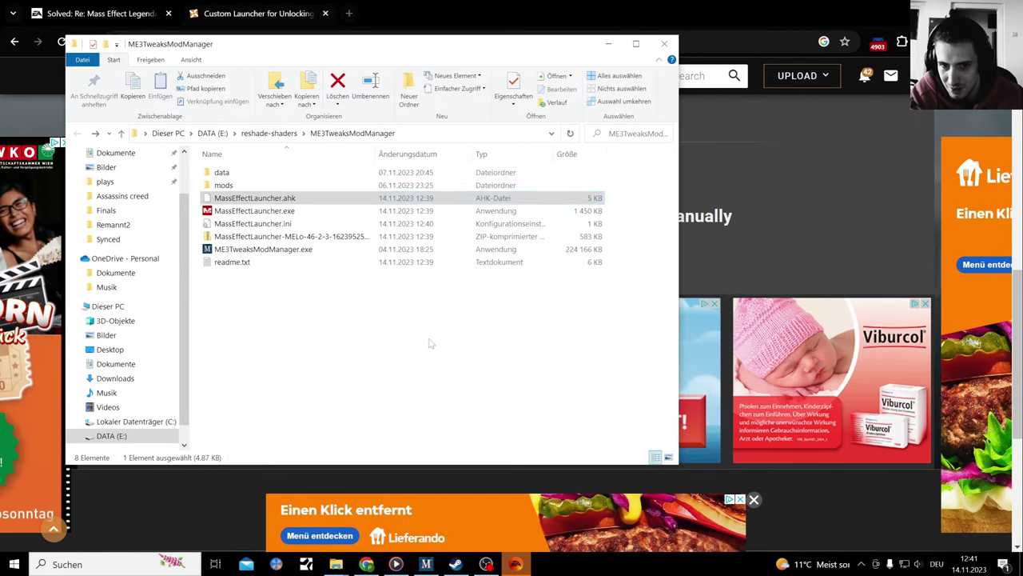
right_click(280, 210)
left_click(320, 232)
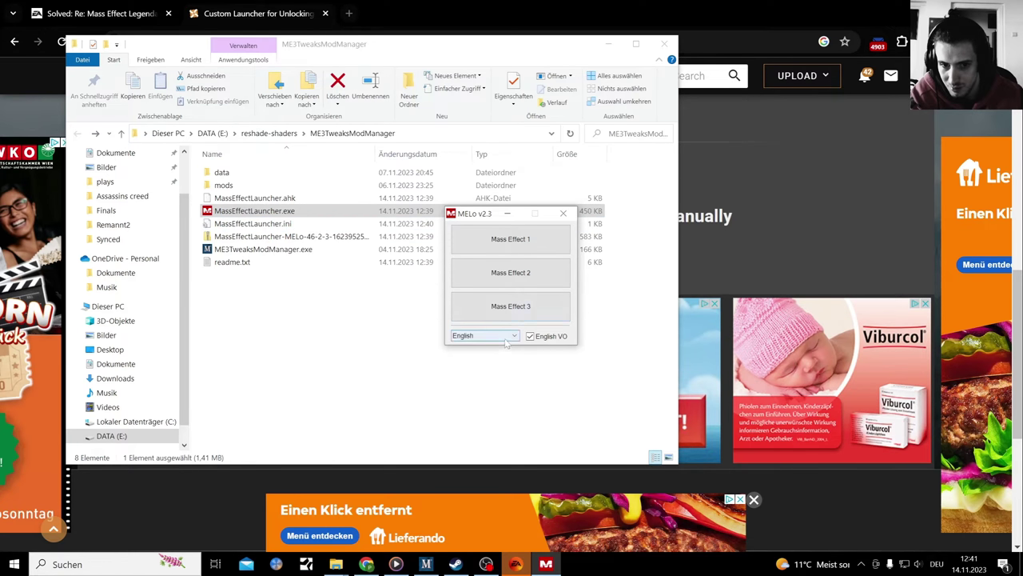
left_click(513, 336)
left_click(514, 336)
left_click(511, 242)
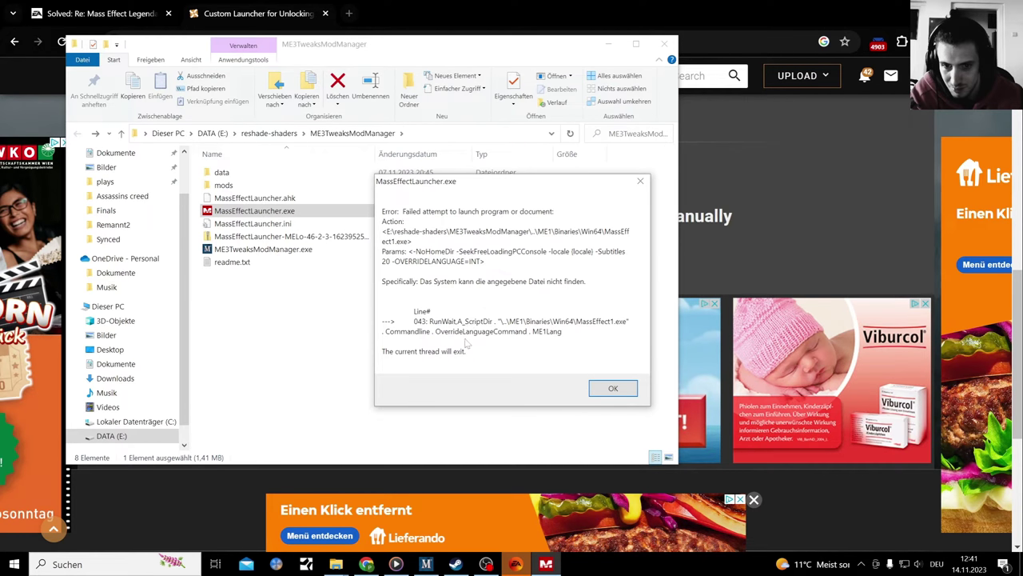
left_click(613, 389)
- Examine the language, settings and launcher entries in MassEffectLauncher.ini and close the file
left_click(275, 224)
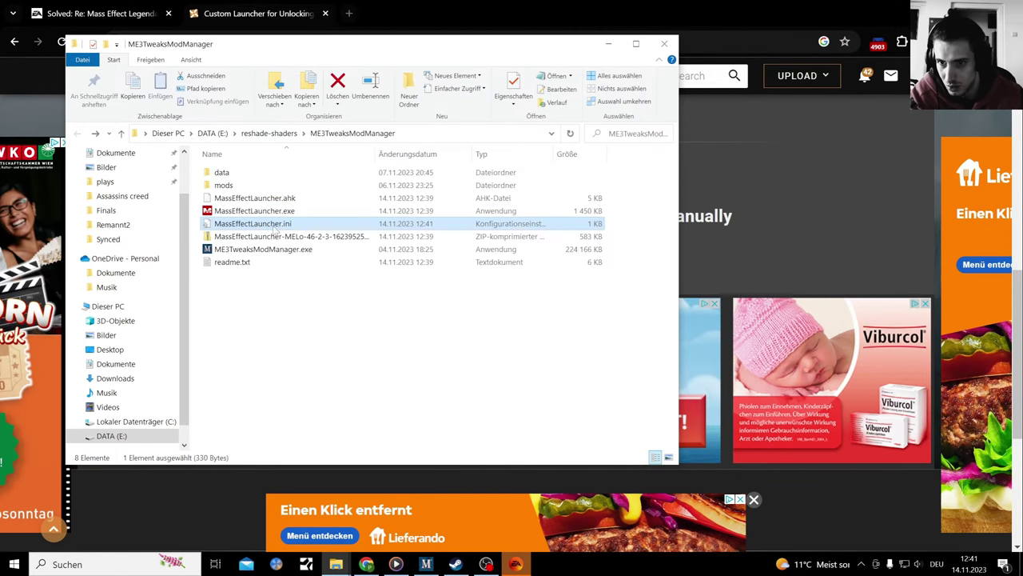
left_click(253, 211)
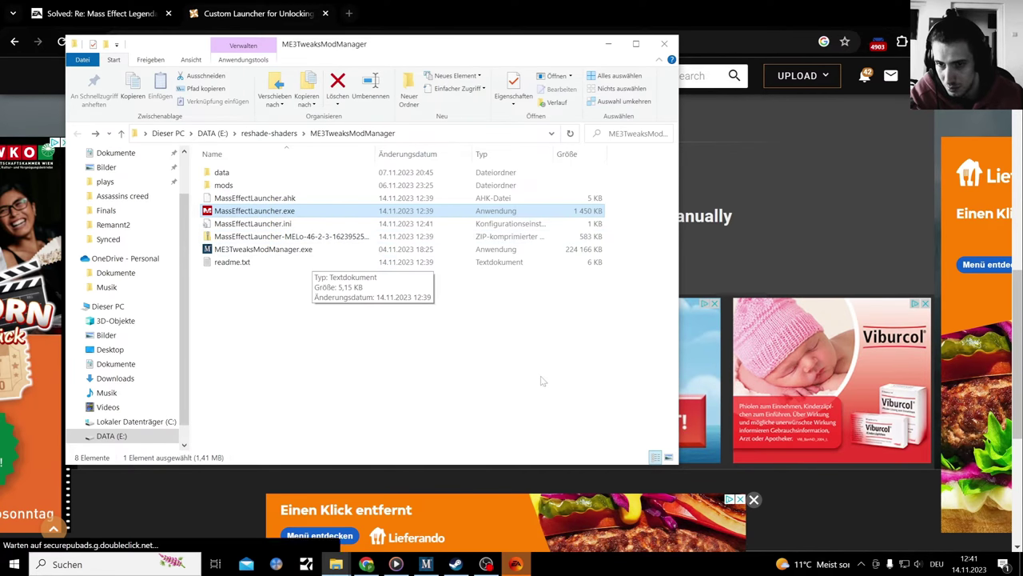
double_click(252, 223)
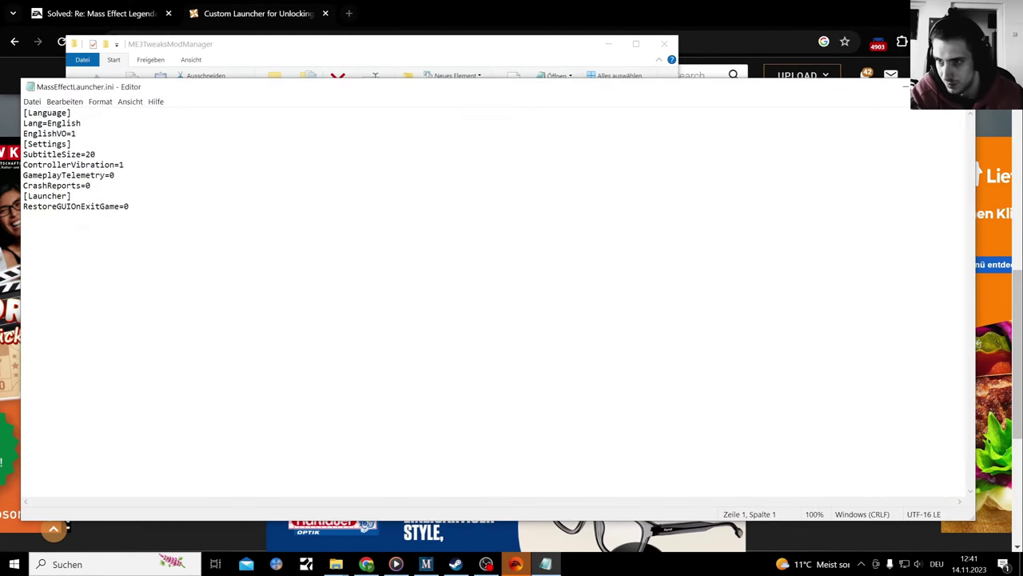
left_click(955, 87)
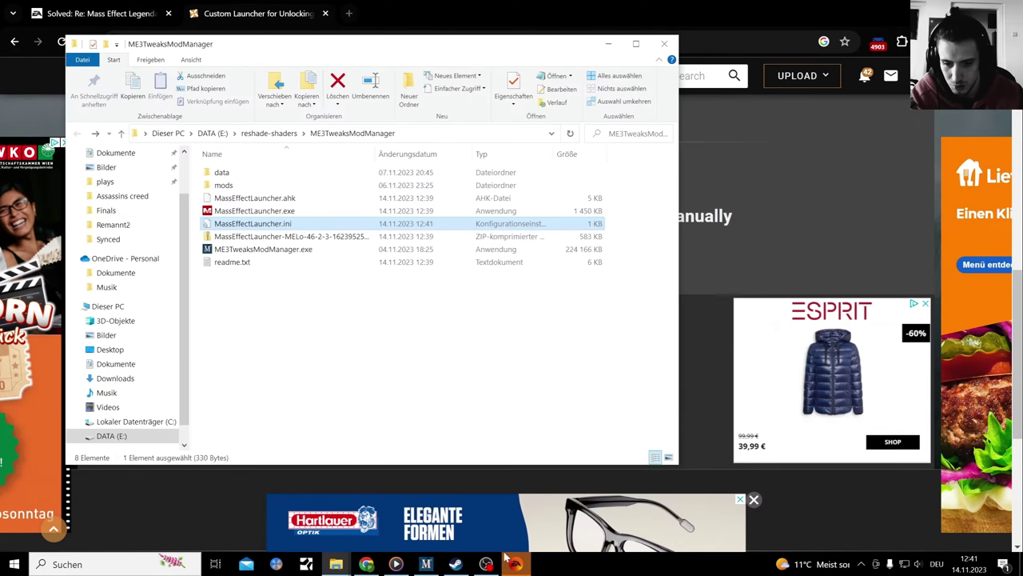
- Switch to Steam, run Mass Effect Legendary Edition and try to start the first Mass Effect from its game selection screen
left_click(456, 565)
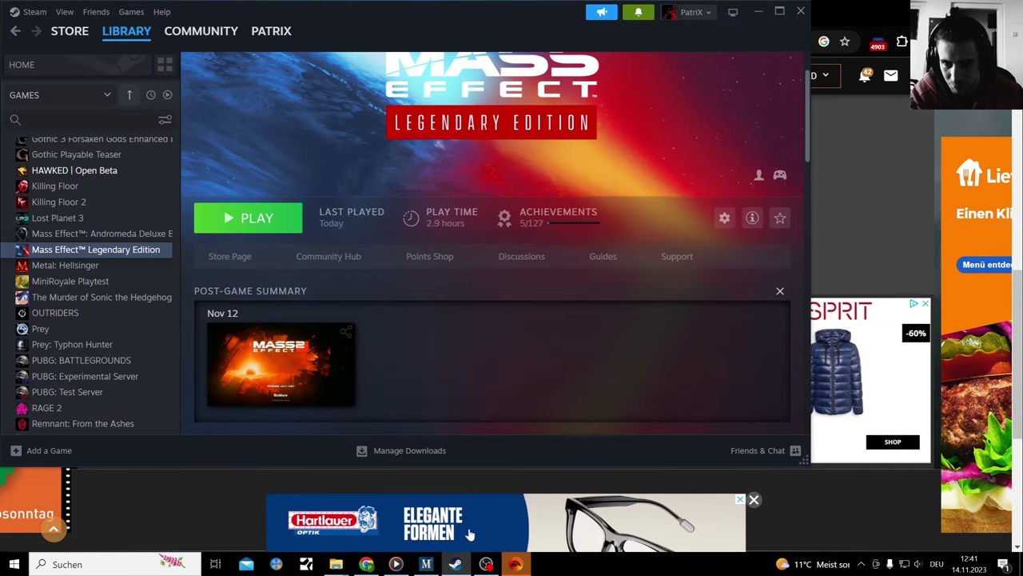
left_click(260, 223)
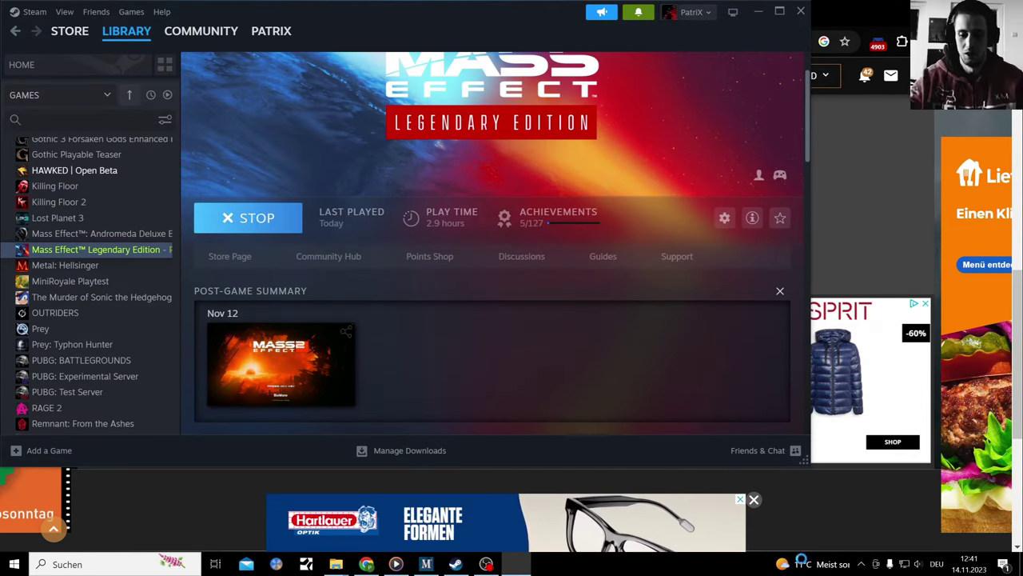
left_click(489, 565)
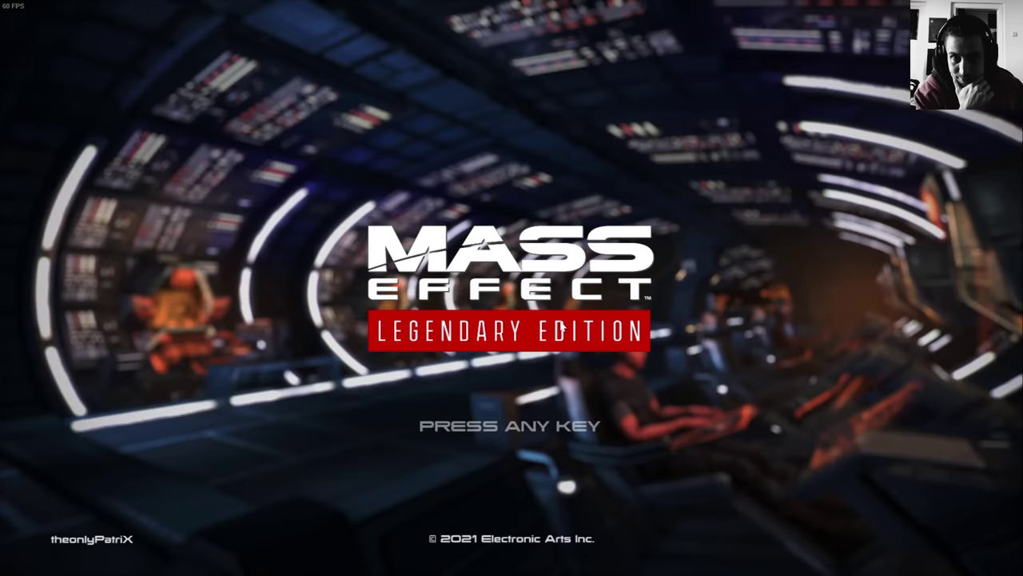
left_click(511, 384)
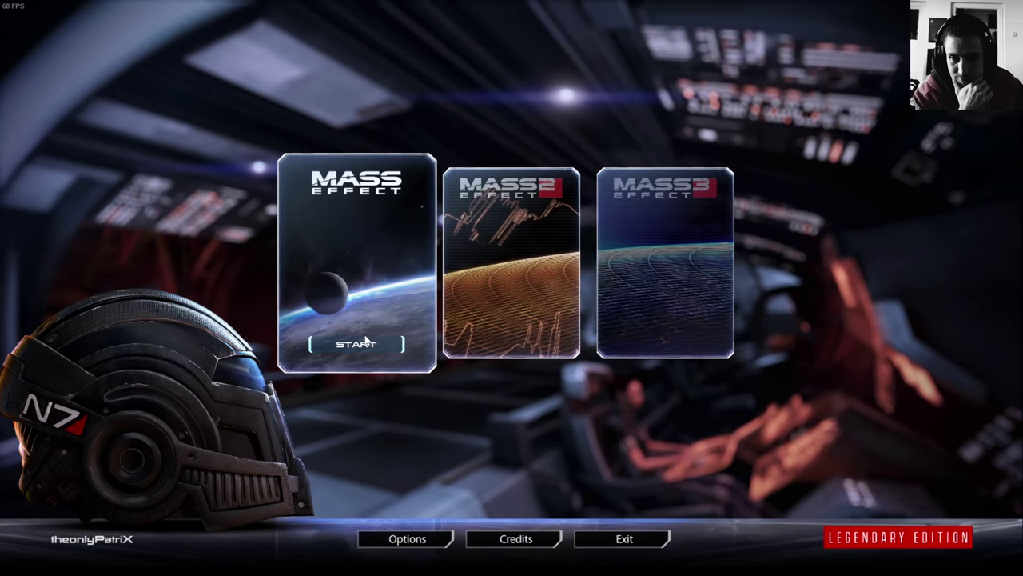
left_click(368, 344)
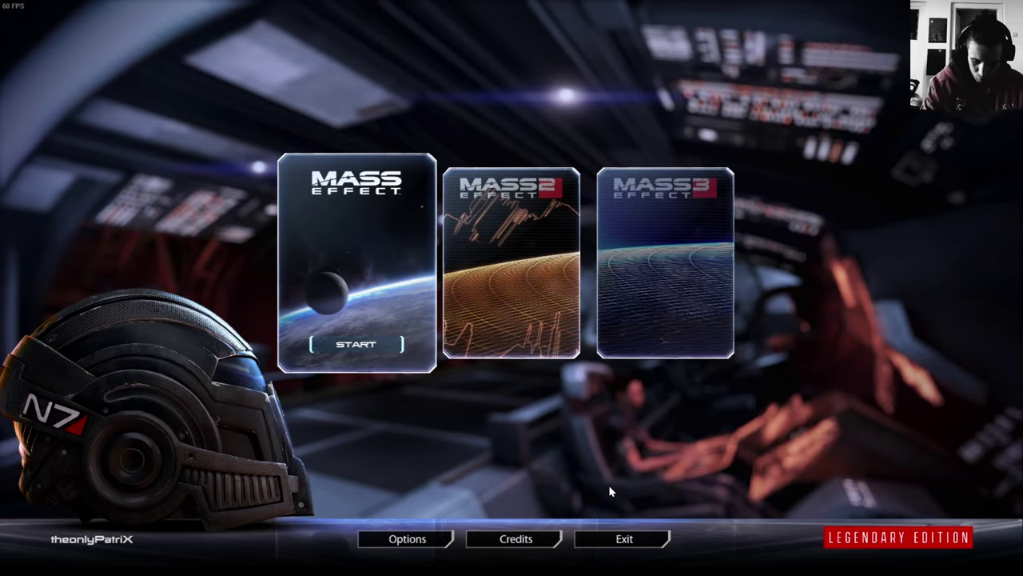
- Check the OBS window briefly and close the Mass Effect Legendary Edition window
key("super")
left_click(486, 564)
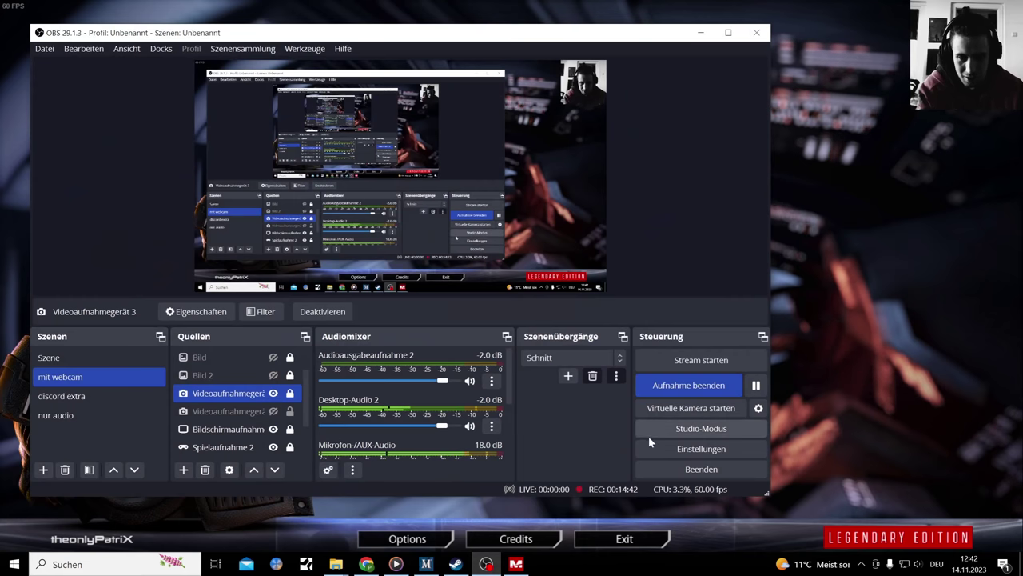
left_click(516, 563)
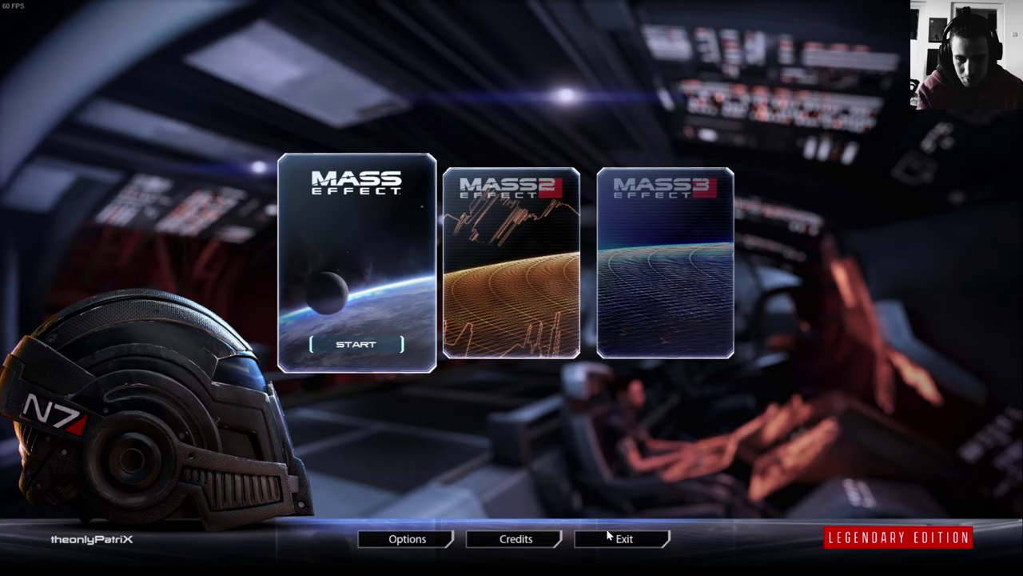
key("super")
right_click(518, 563)
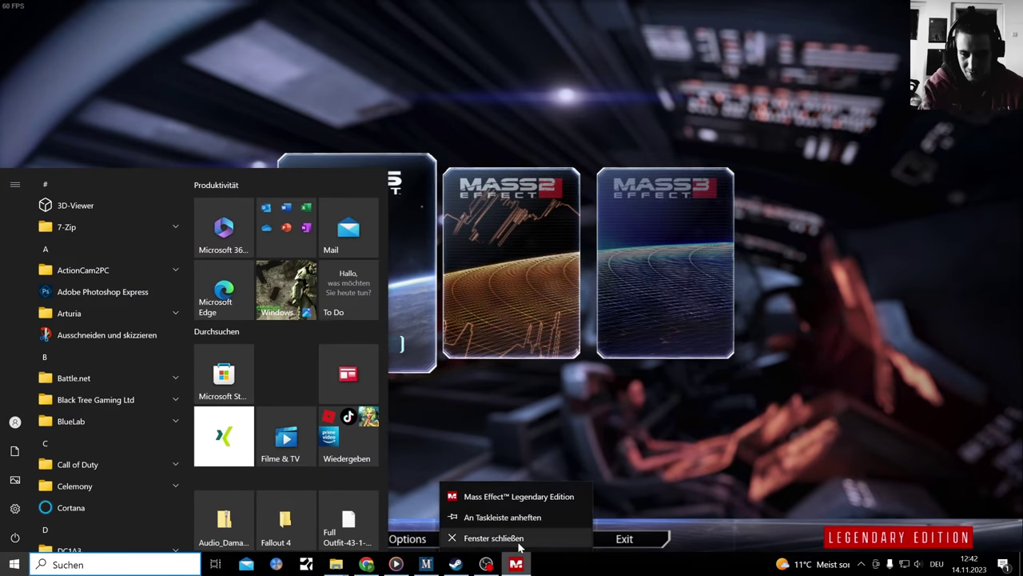
left_click(487, 548)
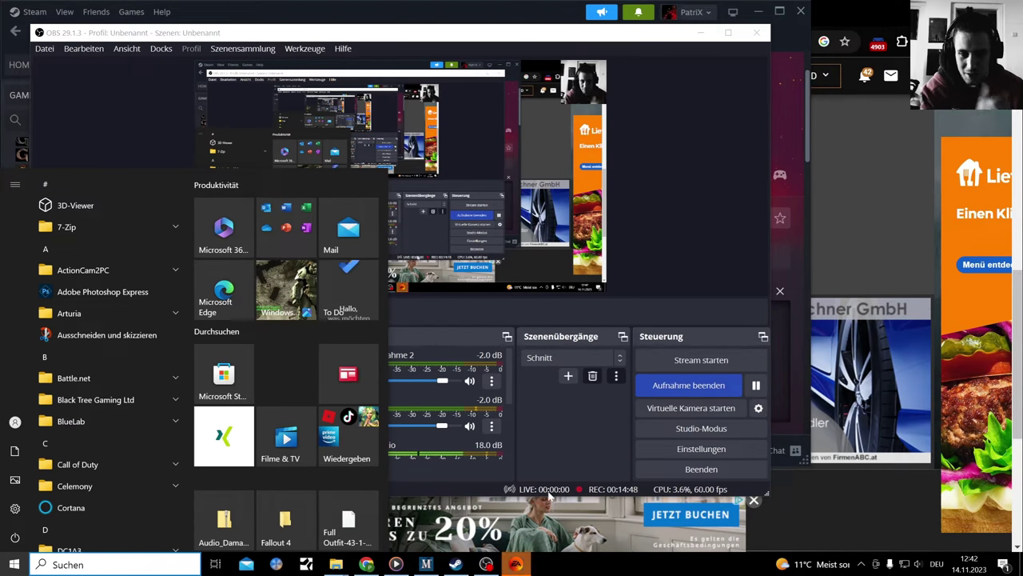
- Return to the Nexus Mods page in the browser and search the Mass Effect Legendary Edition mods for "launcher"
left_click(396, 564)
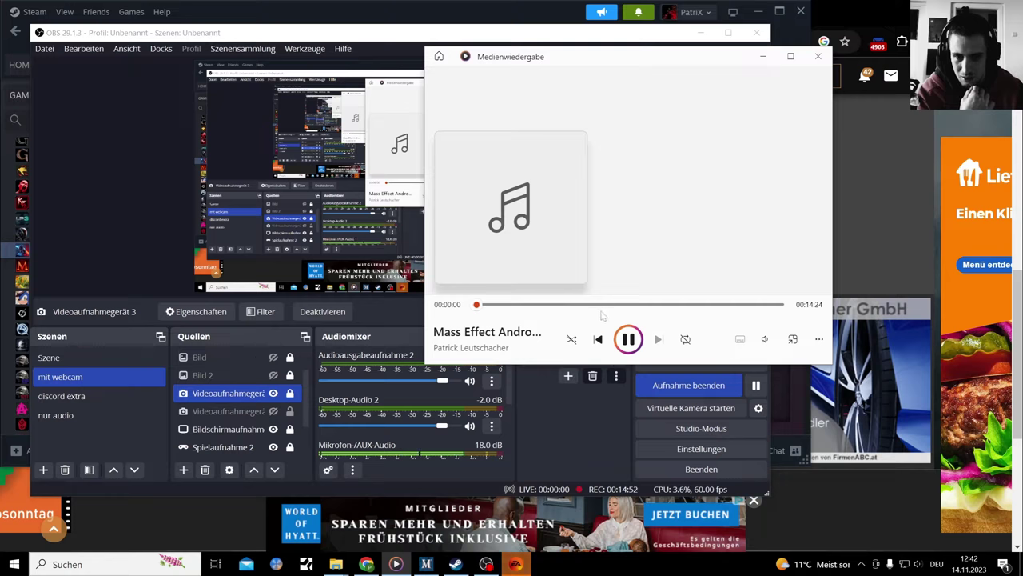
left_click(887, 241)
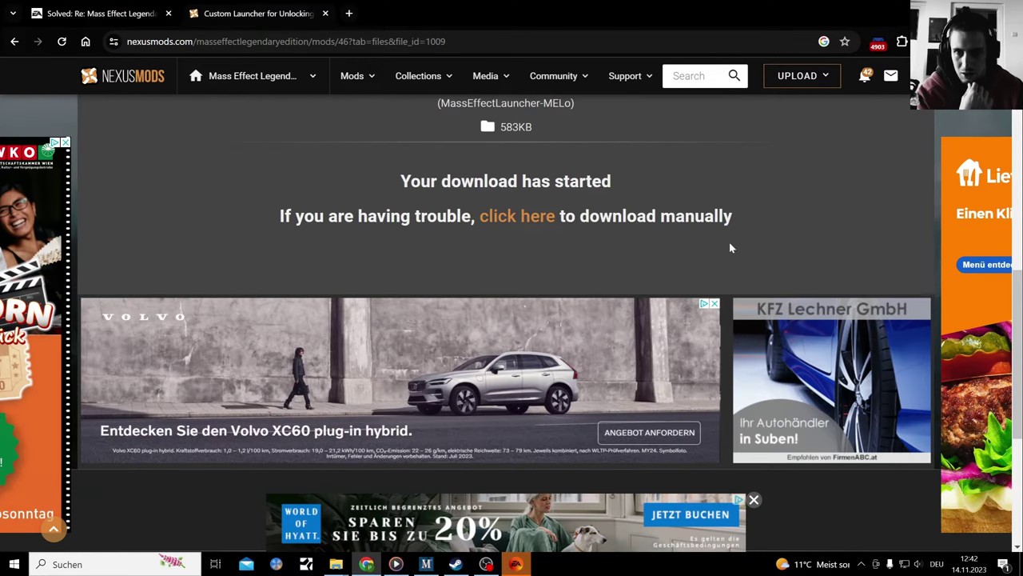
left_click(689, 75)
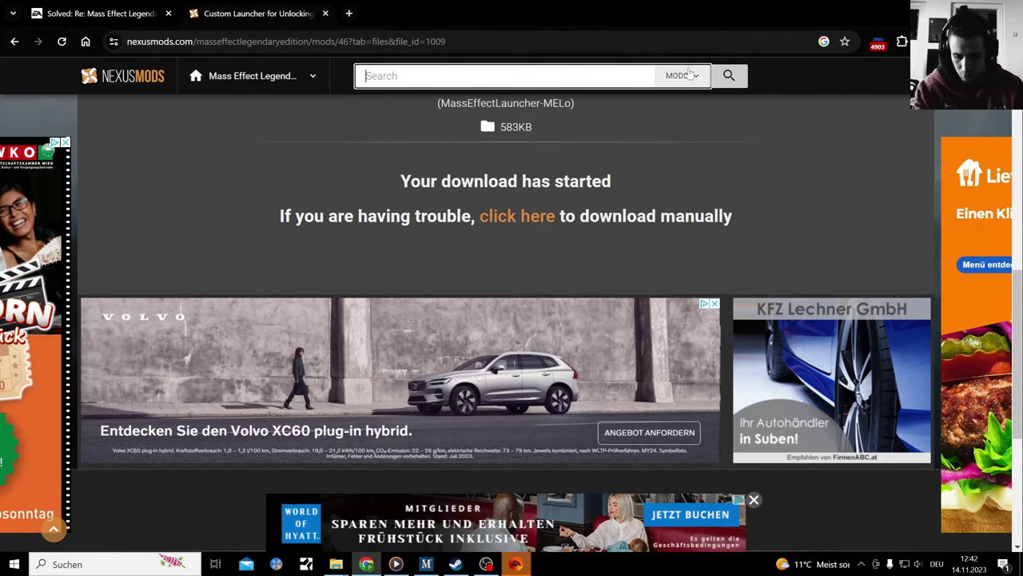
type("laun")
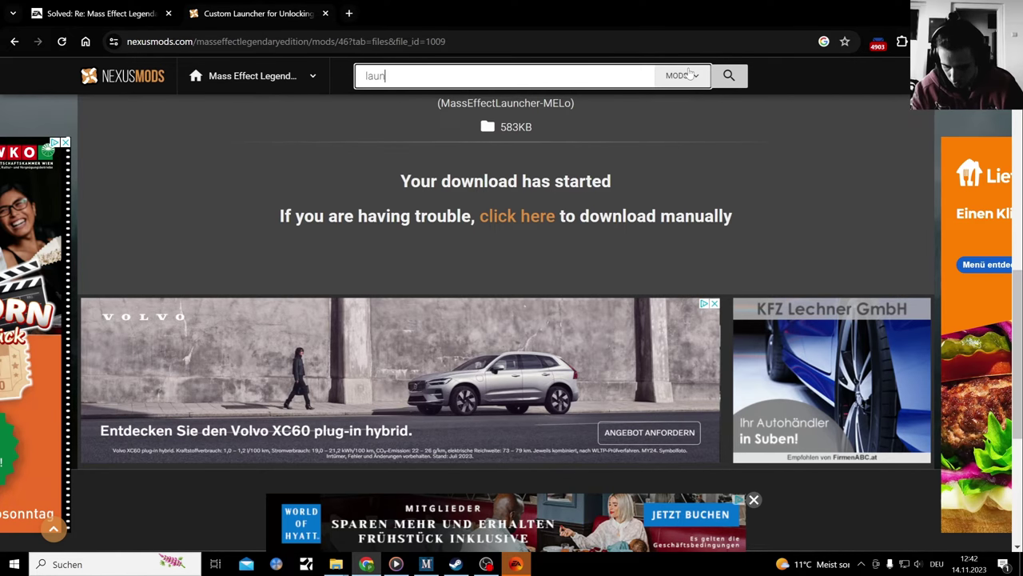
type("cher")
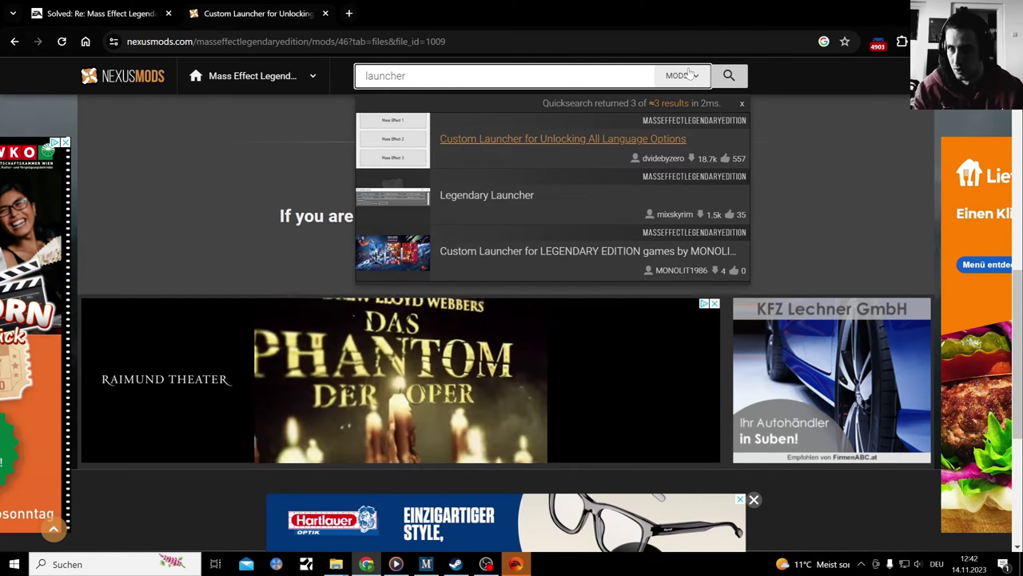
- Show the full search results for "launcher", open the Legendary Launcher mod and read its installation, usage and language code notes
left_click(732, 79)
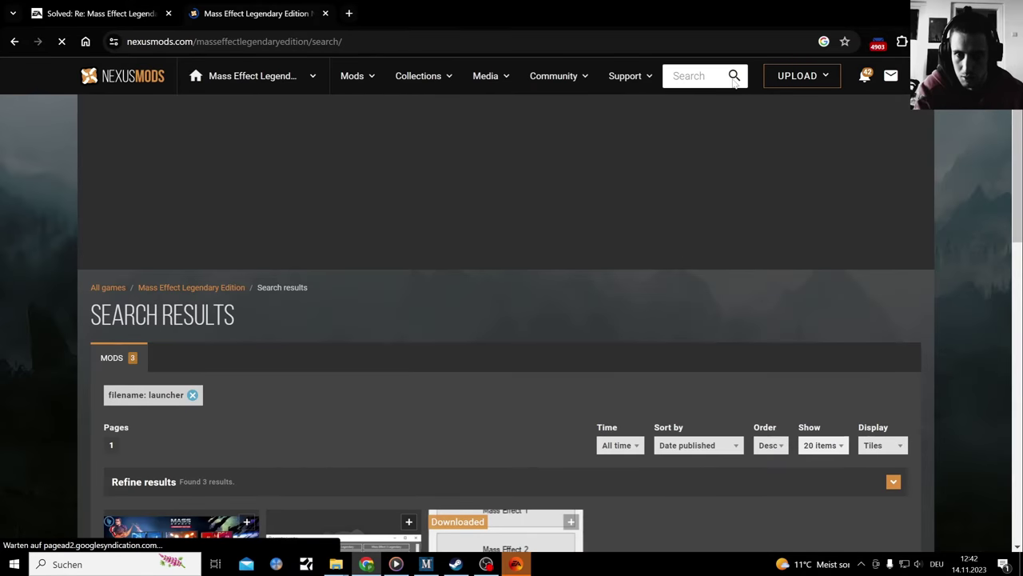
scroll(450, 283, "down", 4)
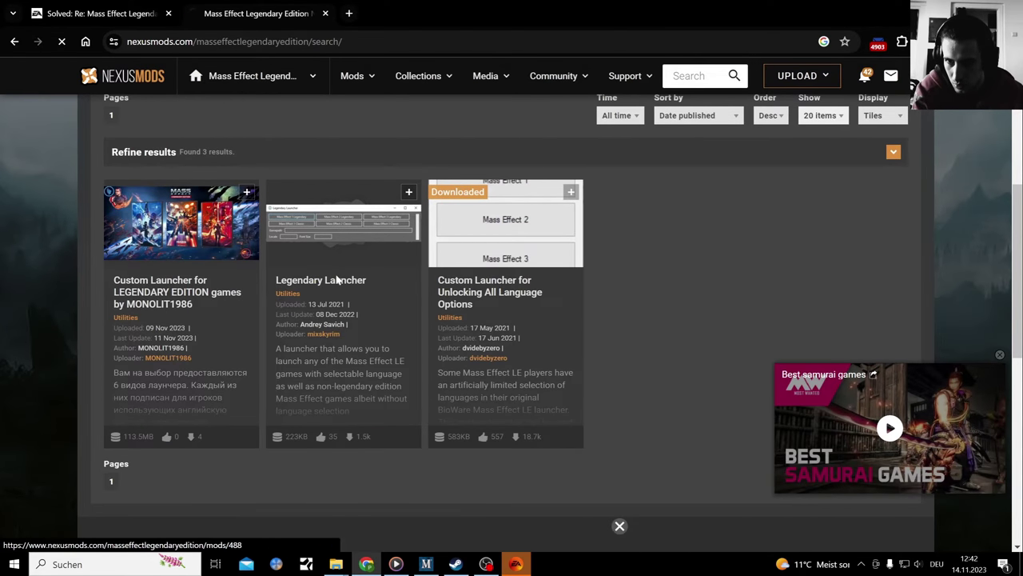
left_click(338, 279)
scroll(44, 332, "down", 5)
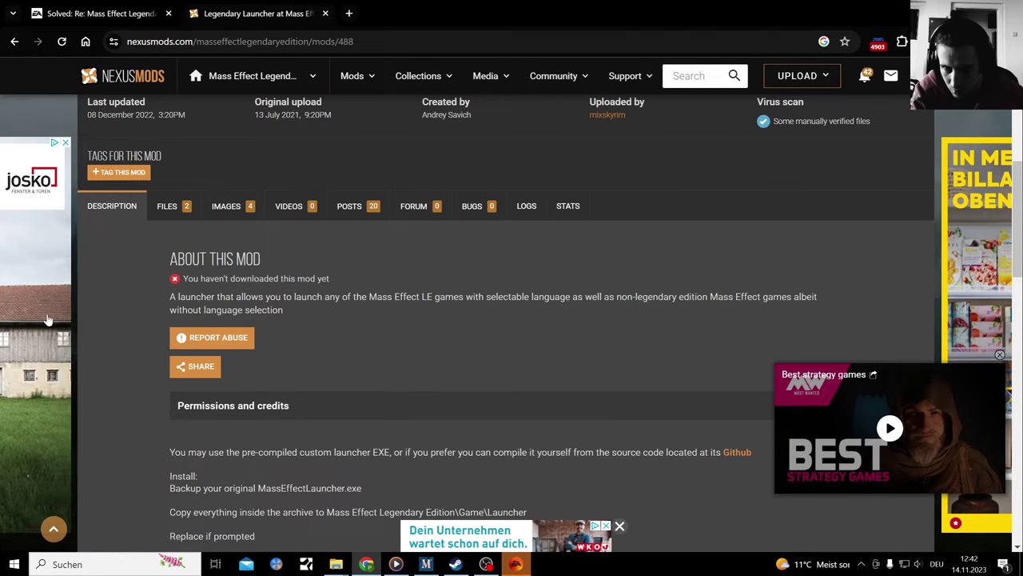
scroll(94, 324, "down", 2)
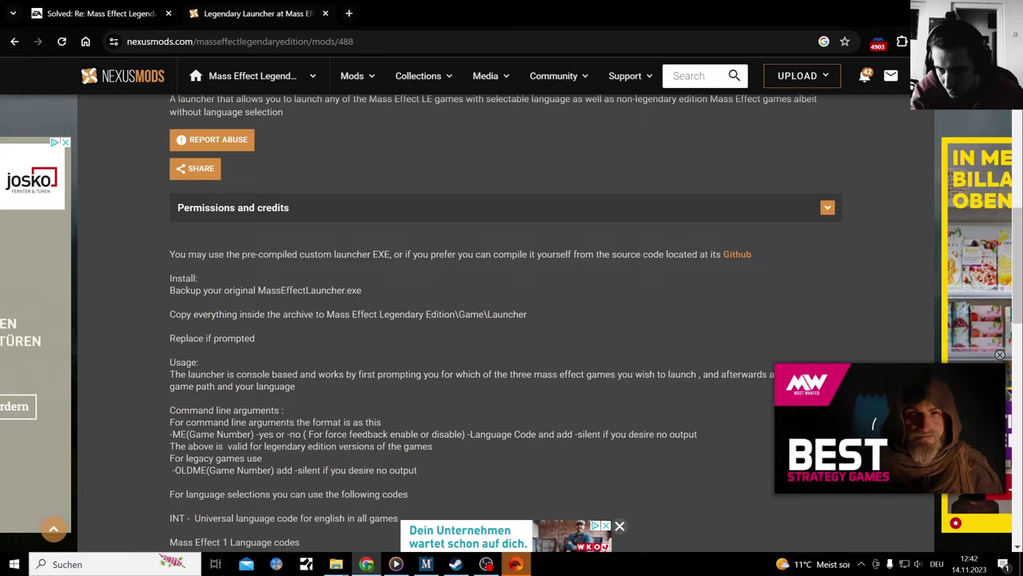
scroll(328, 319, "down", 6)
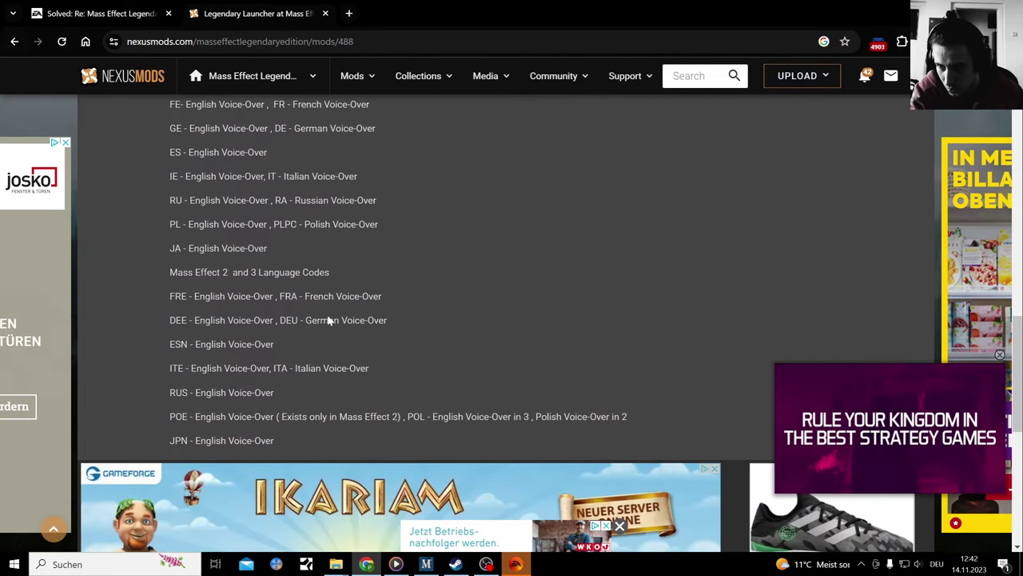
scroll(328, 320, "up", 10)
- Download Legendary Launcher Command Line through ME3Tweaks Mod Manager using the slow download and try to import it as a mod
left_click(169, 272)
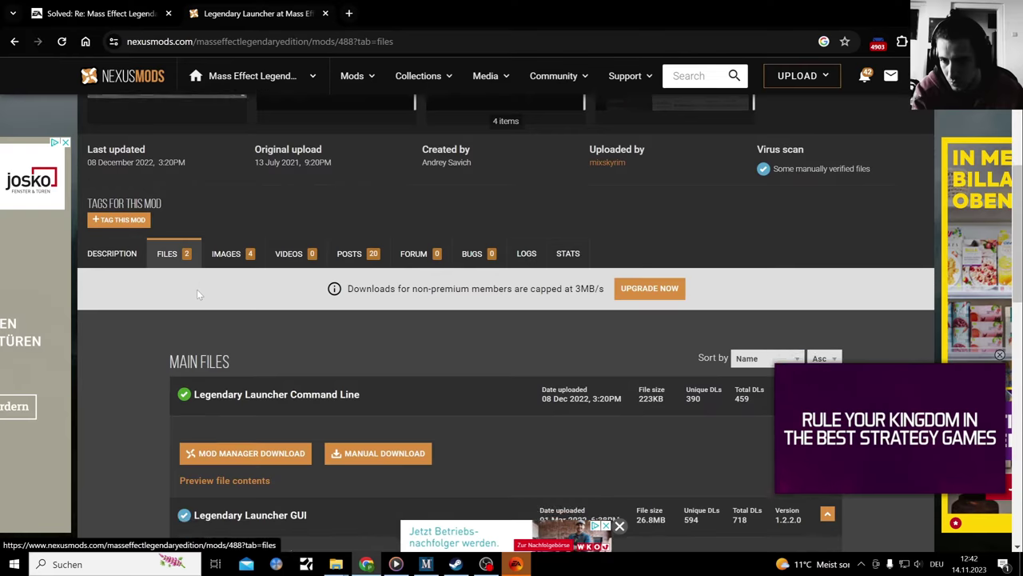
scroll(232, 291, "down", 2)
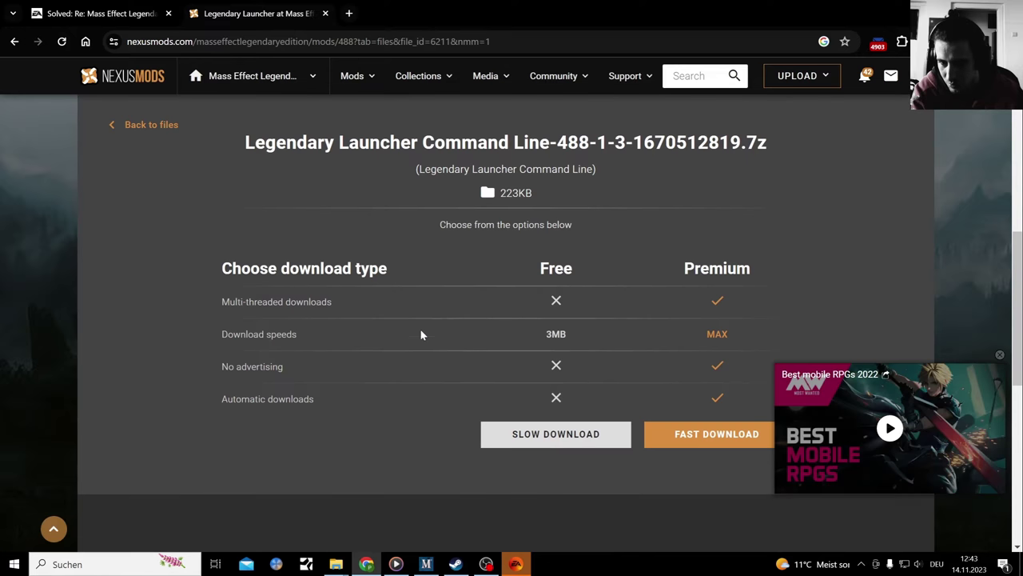
left_click(529, 431)
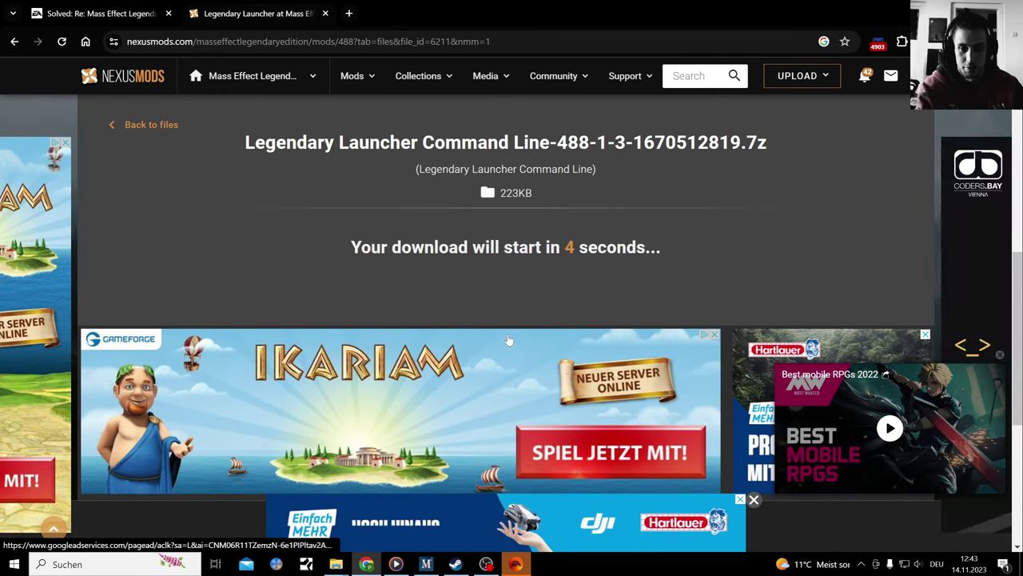
mouse_move(428, 564)
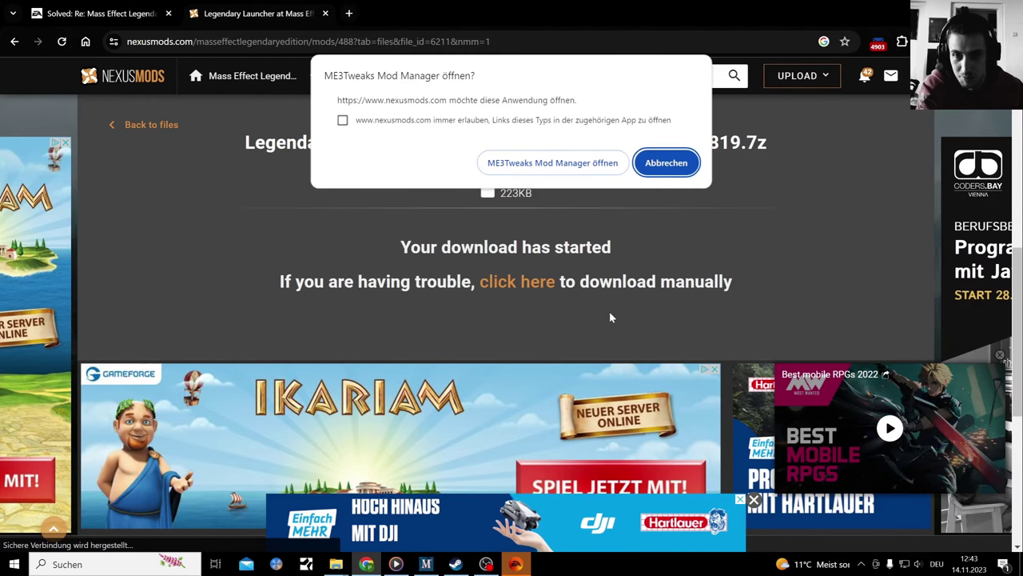
left_click(576, 163)
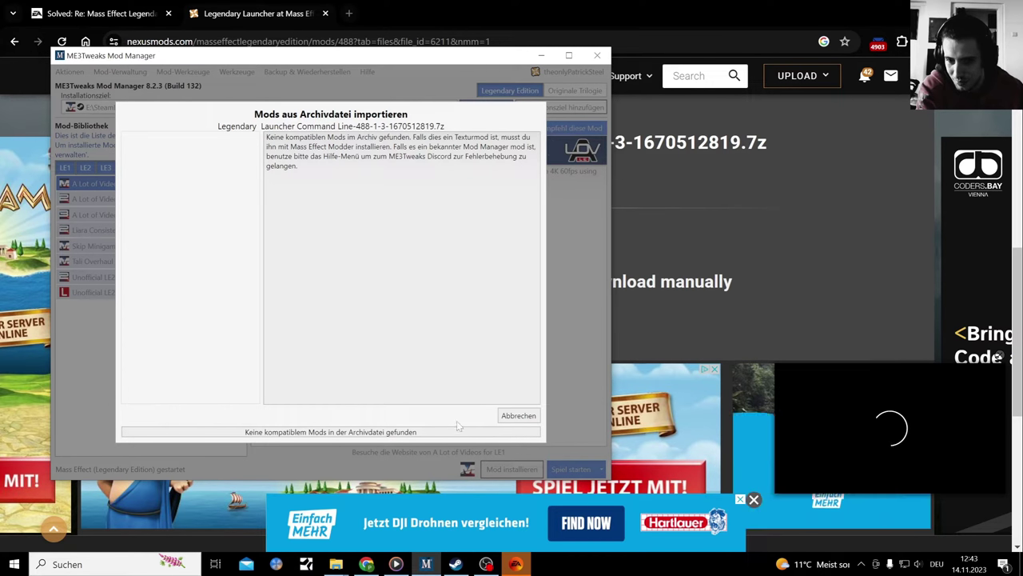
left_click(518, 415)
- Download Legendary Launcher Command Line manually from the mod's files, save the 7z in the ME3TweaksModManager folder and show it there
left_click(765, 201)
scroll(523, 242, "up", 3)
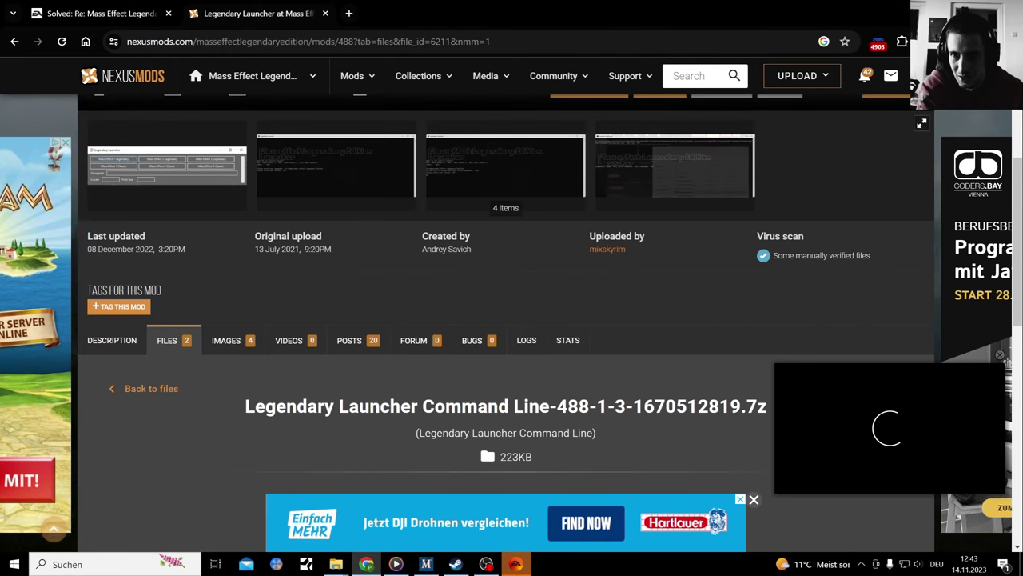
left_click(171, 342)
scroll(349, 304, "down", 3)
left_click(388, 280)
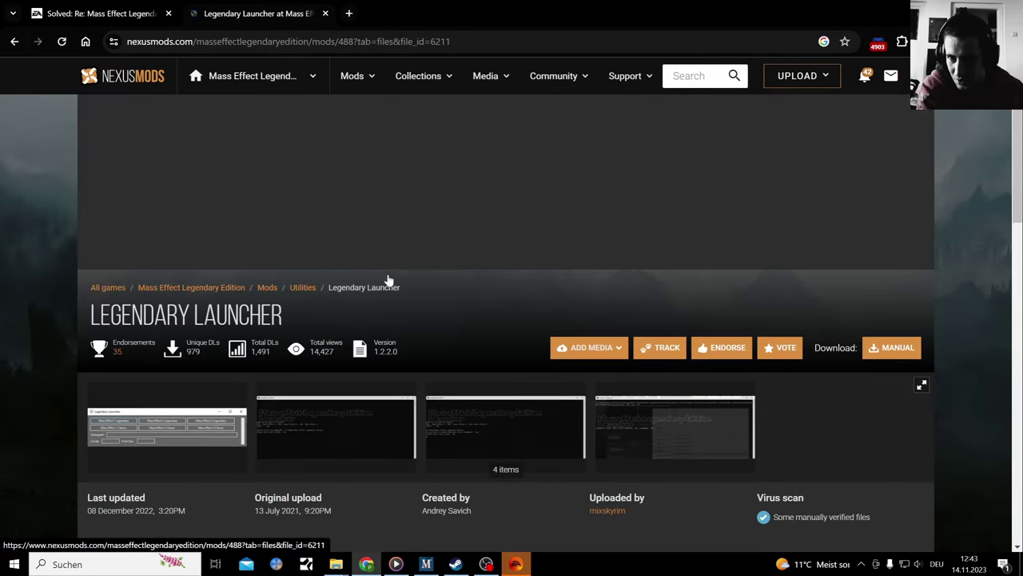
left_click(560, 434)
scroll(265, 263, "up", 3)
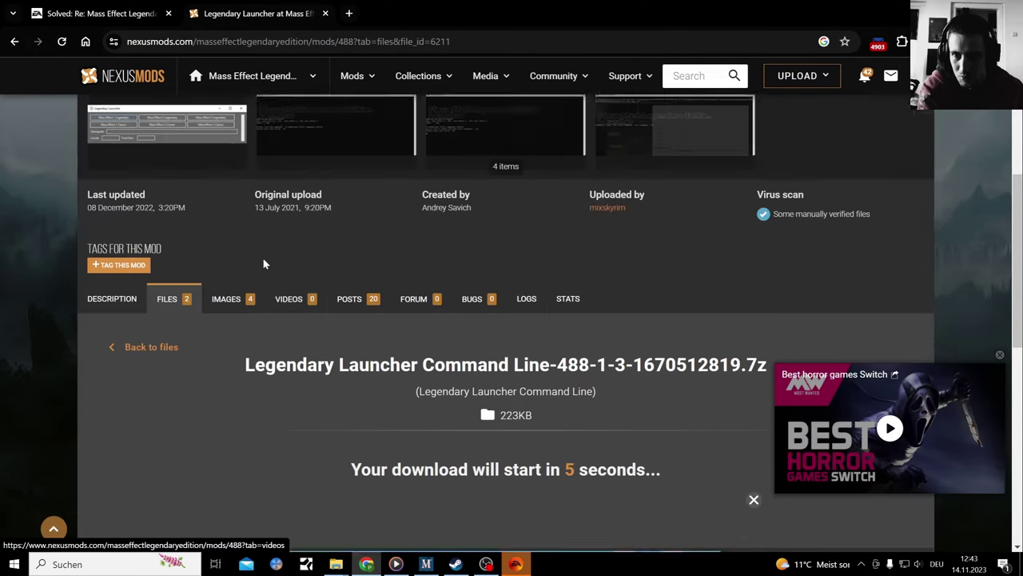
scroll(292, 291, "down", 2)
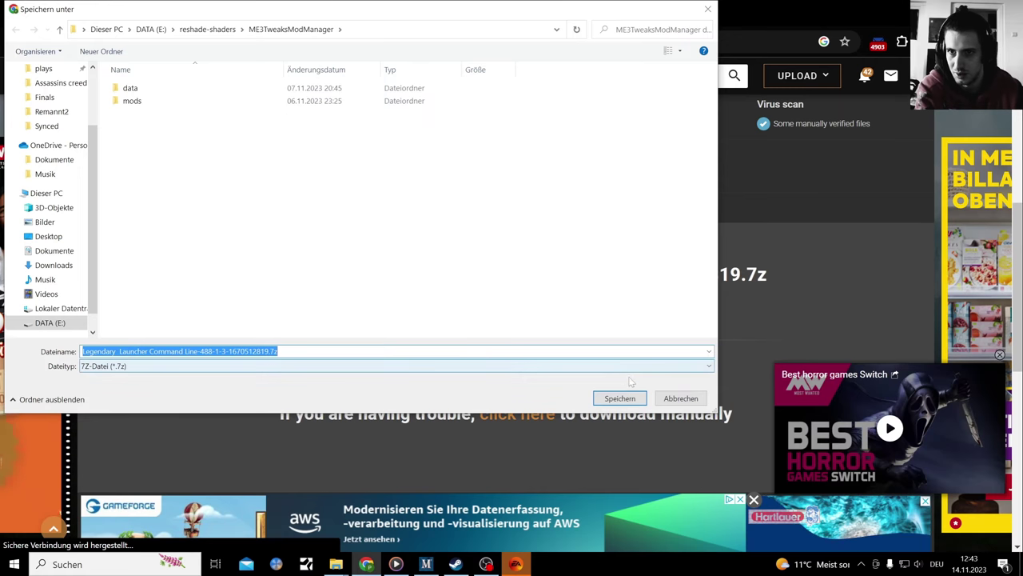
left_click(621, 399)
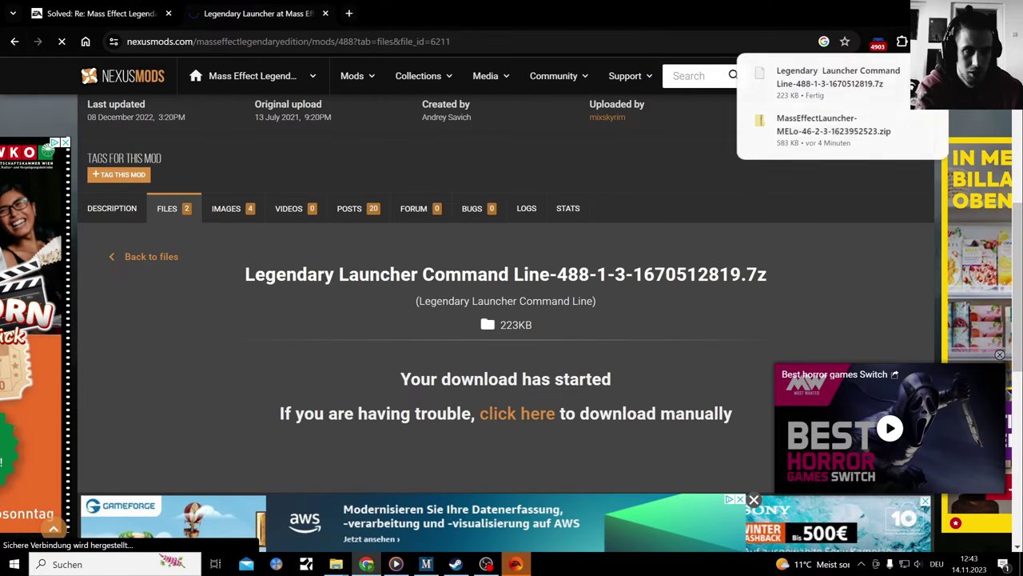
left_click(902, 74)
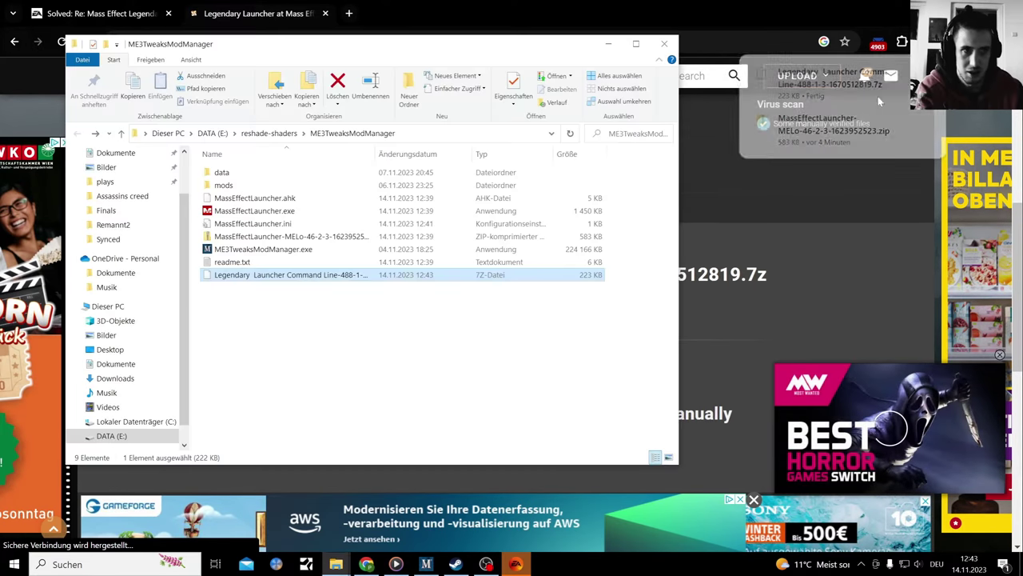
- Try to delete the old MassEffectLauncher.exe from the ME3TweaksModManager folder, retry the operation and dismiss it
right_click(303, 279)
left_click(253, 224)
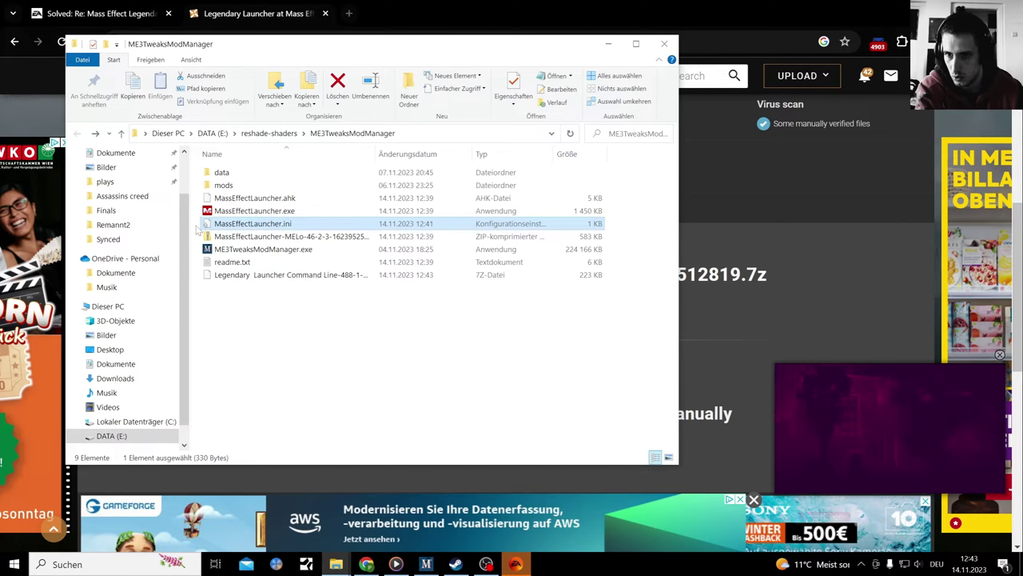
left_click_drag(200, 240, 236, 210)
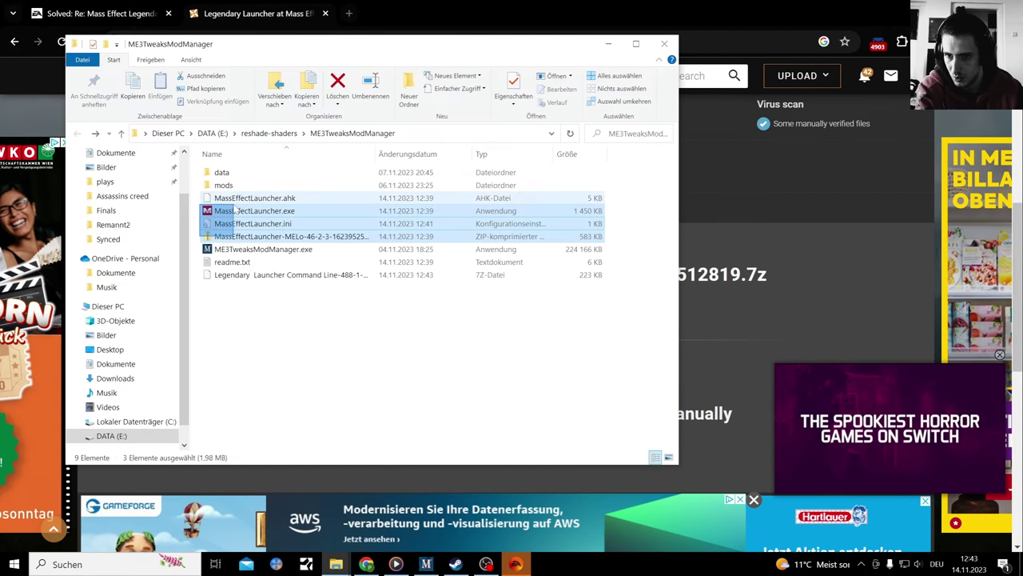
left_click(255, 211)
right_click(254, 212)
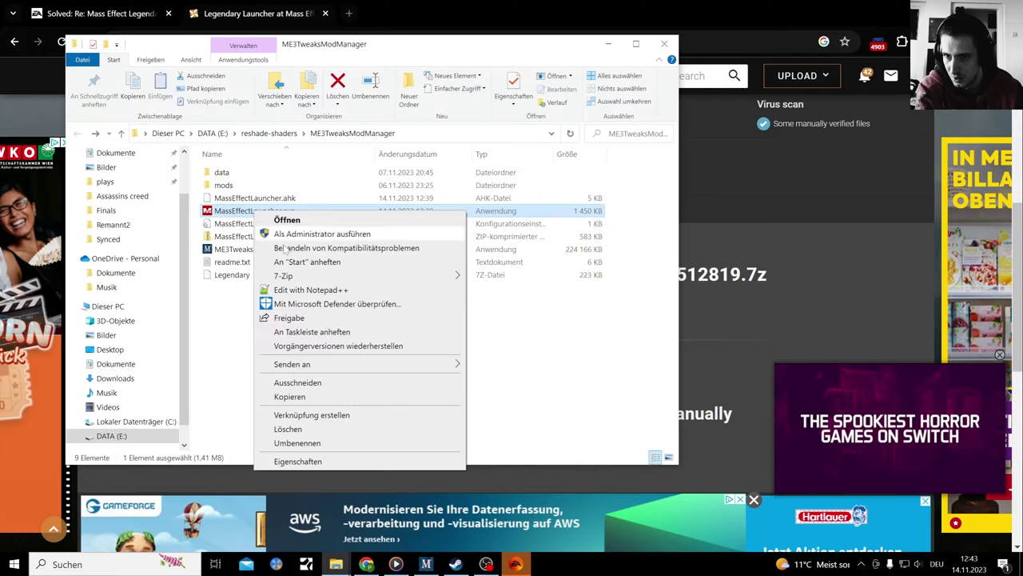
left_click(288, 426)
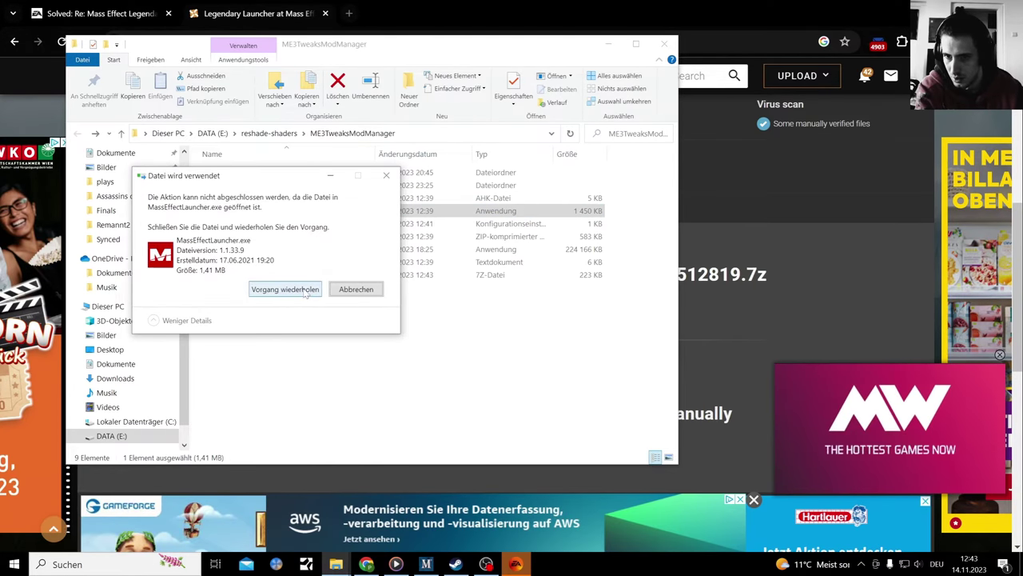
left_click(285, 289)
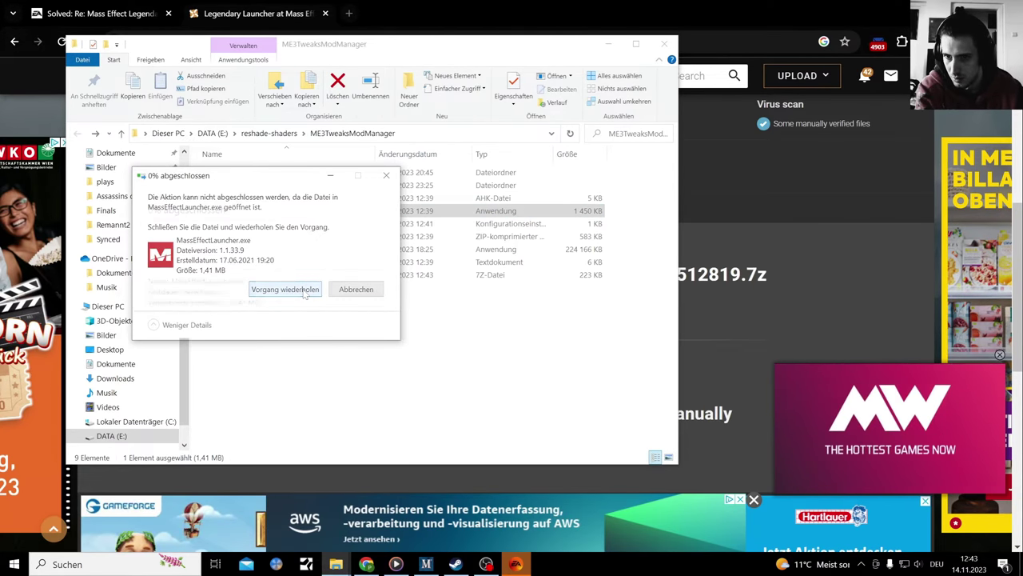
left_click(386, 175)
right_click(276, 212)
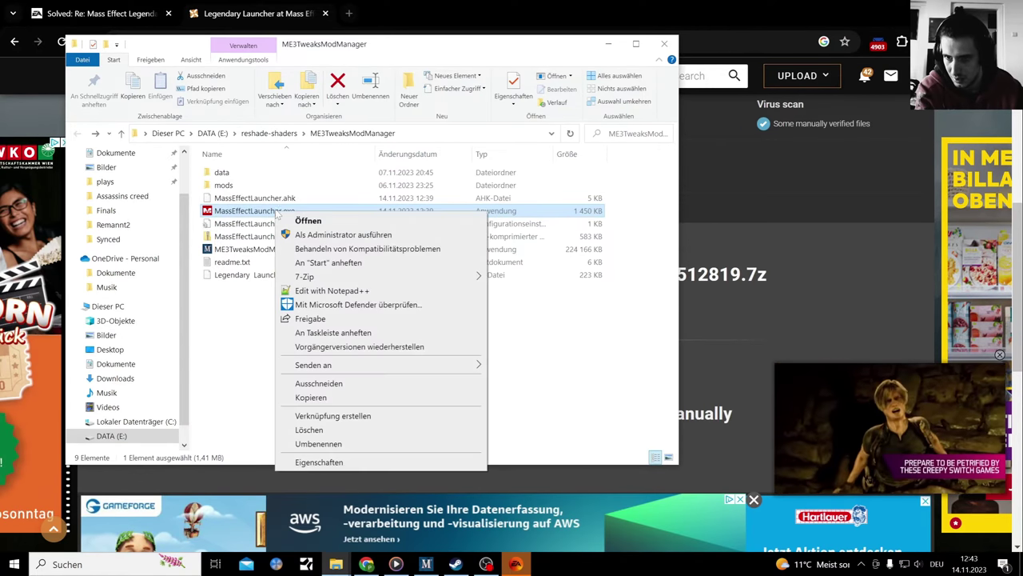
key("m")
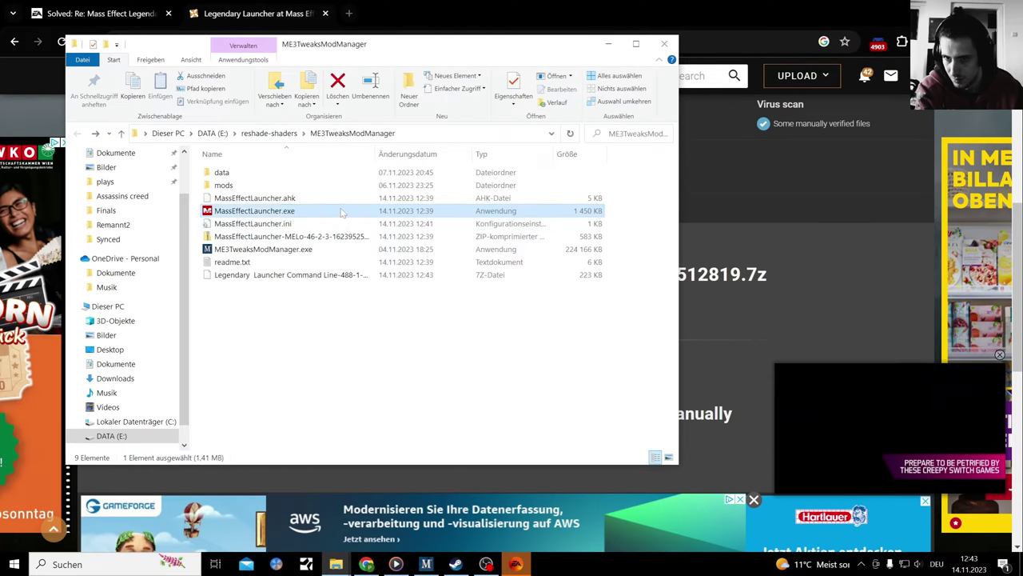
right_click(342, 212)
left_click(367, 429)
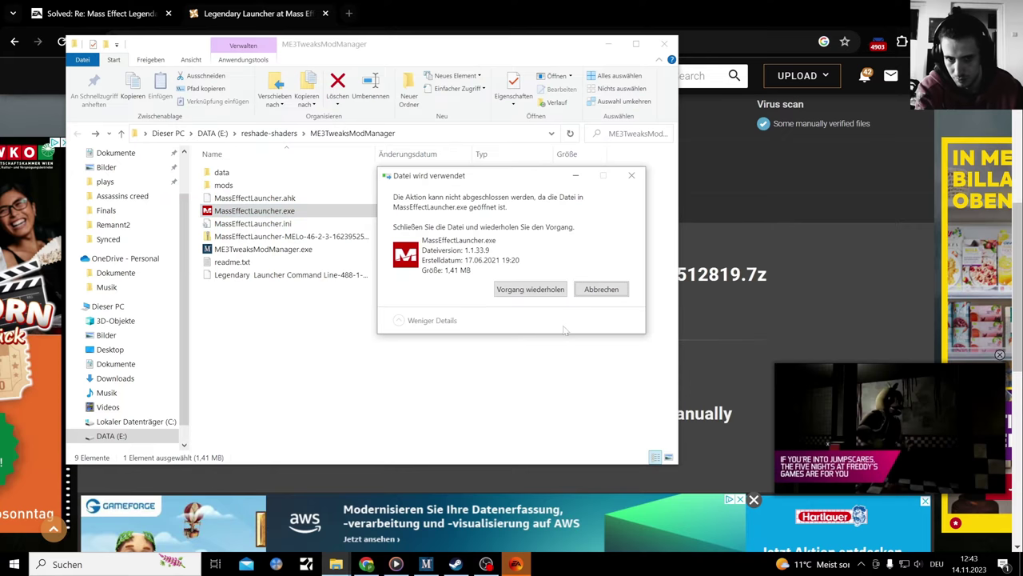
left_click(530, 288)
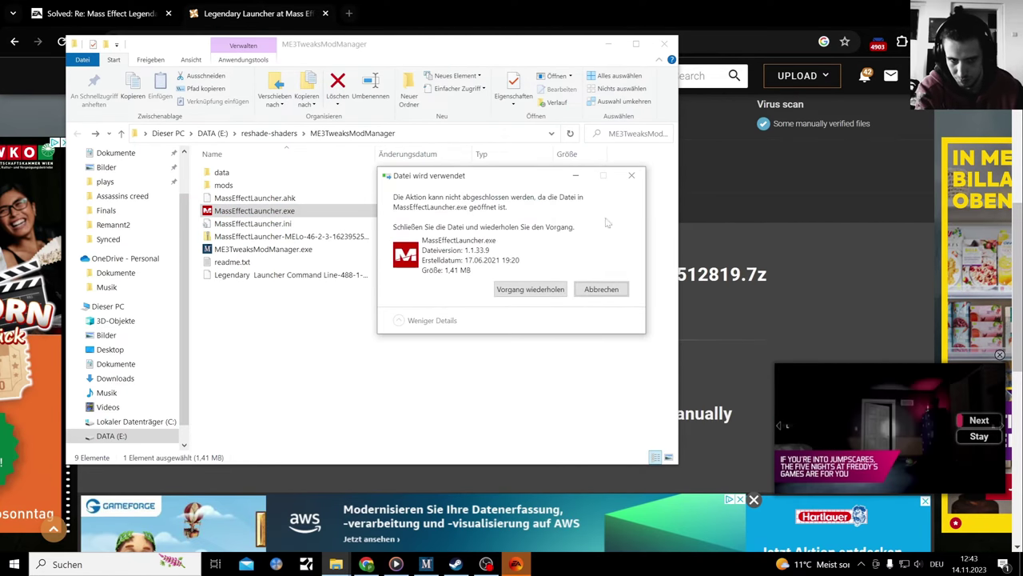
left_click(629, 175)
- Delete the MassEffectLauncher-MELo zip archive from the ME3TweaksModManager folder
right_click(297, 236)
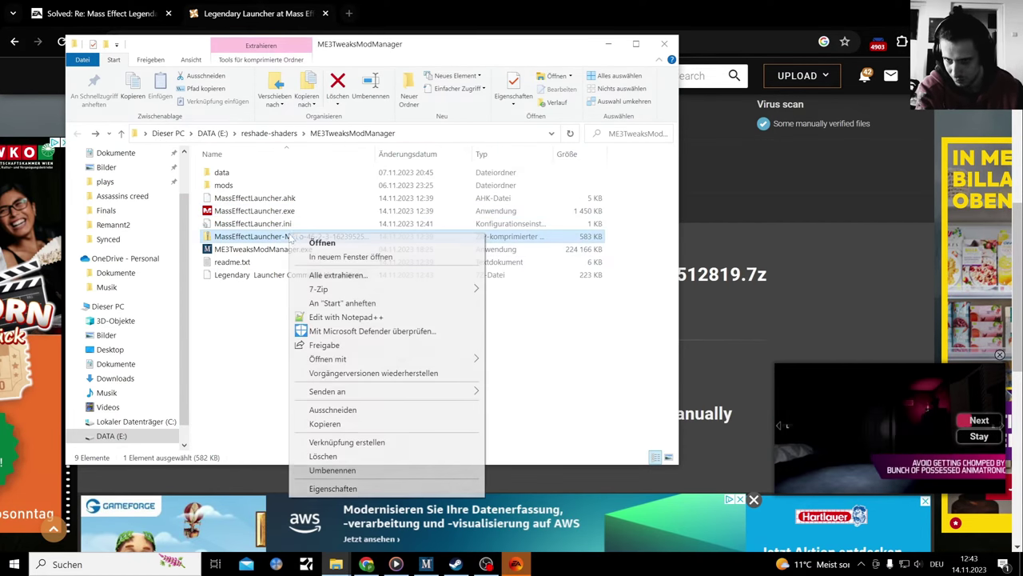
left_click(389, 455)
- Extract the Legendary Launcher Command Line archive with 7-Zip into a folder of the same name and delete the 7z file
right_click(305, 267)
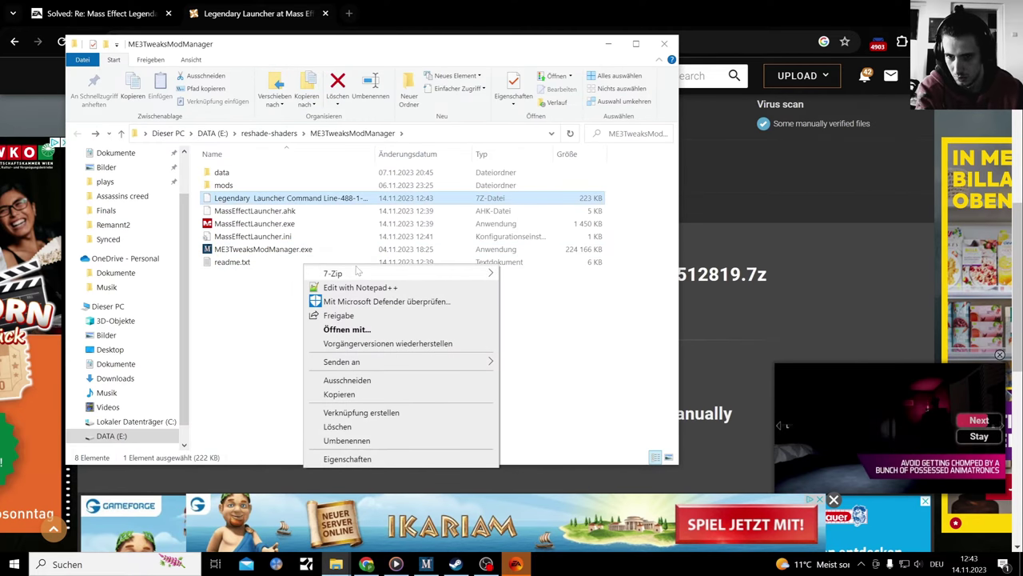
mouse_move(360, 272)
left_click(549, 326)
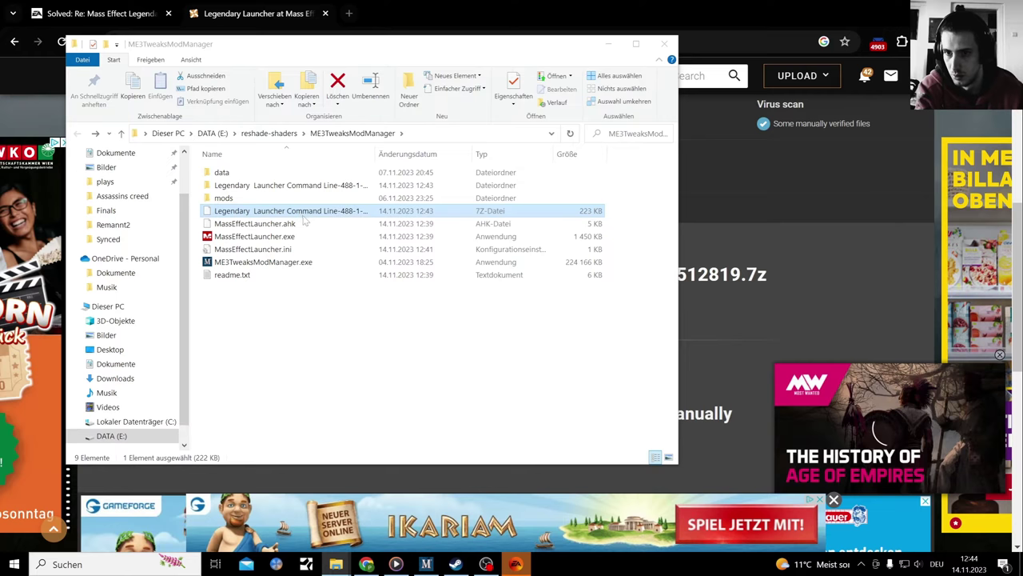
right_click(306, 211)
left_click(344, 372)
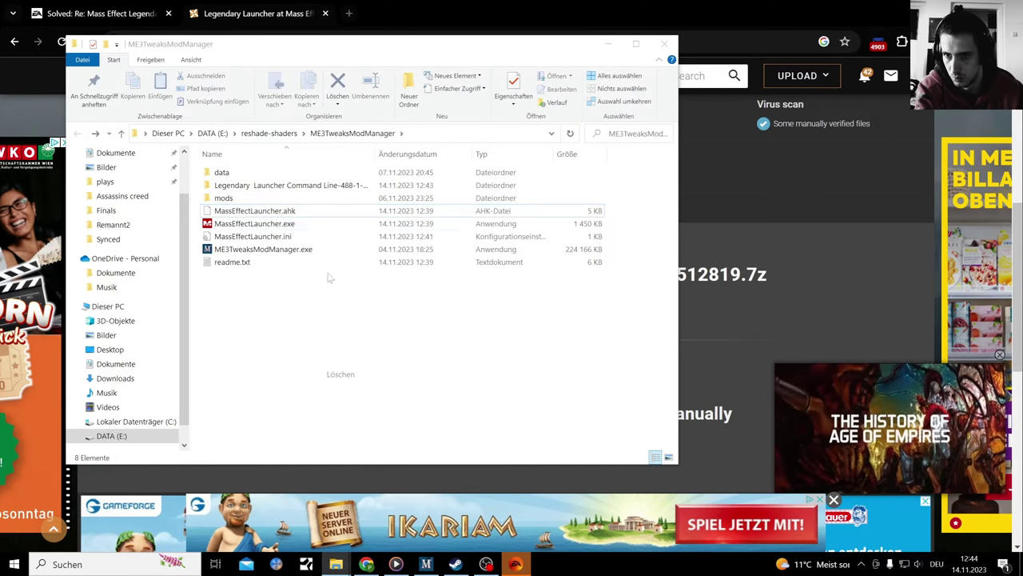
- Run MassEffectLauncher.exe from the extracted Legendary Launcher folder, submit a blank game choice and move the console window aside
double_click(325, 188)
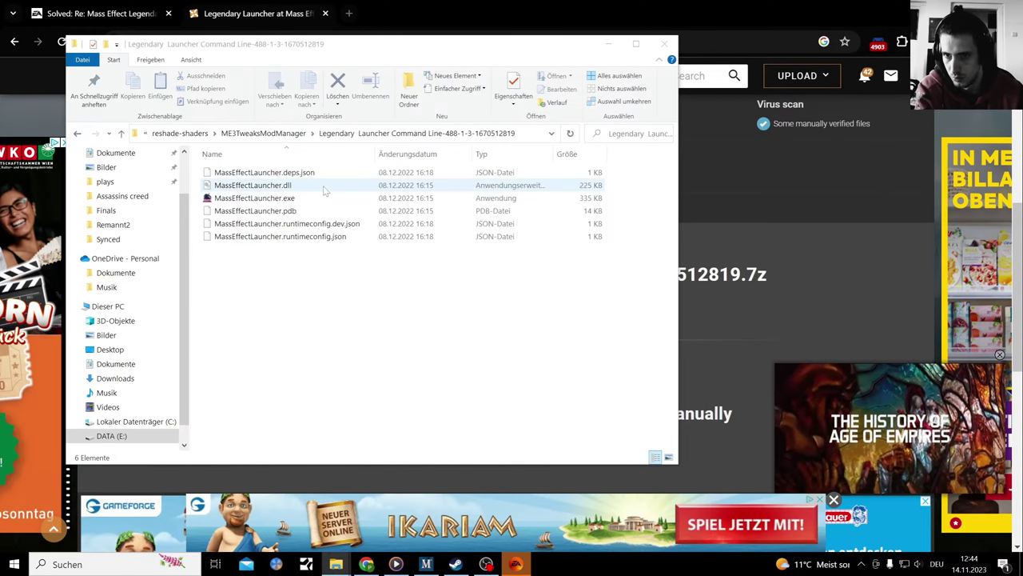
double_click(266, 199)
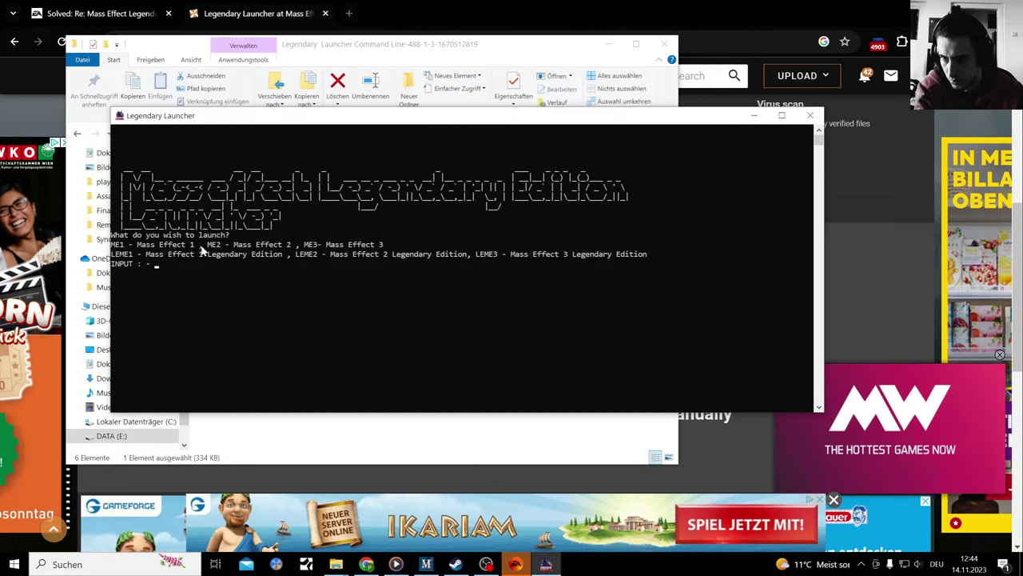
left_click(163, 245)
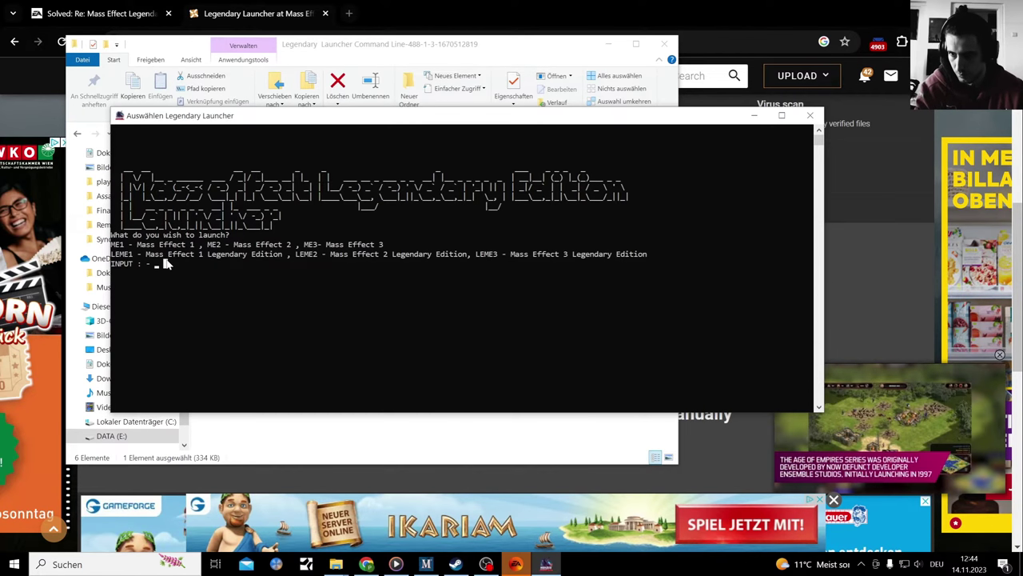
key("Return")
key("Return")
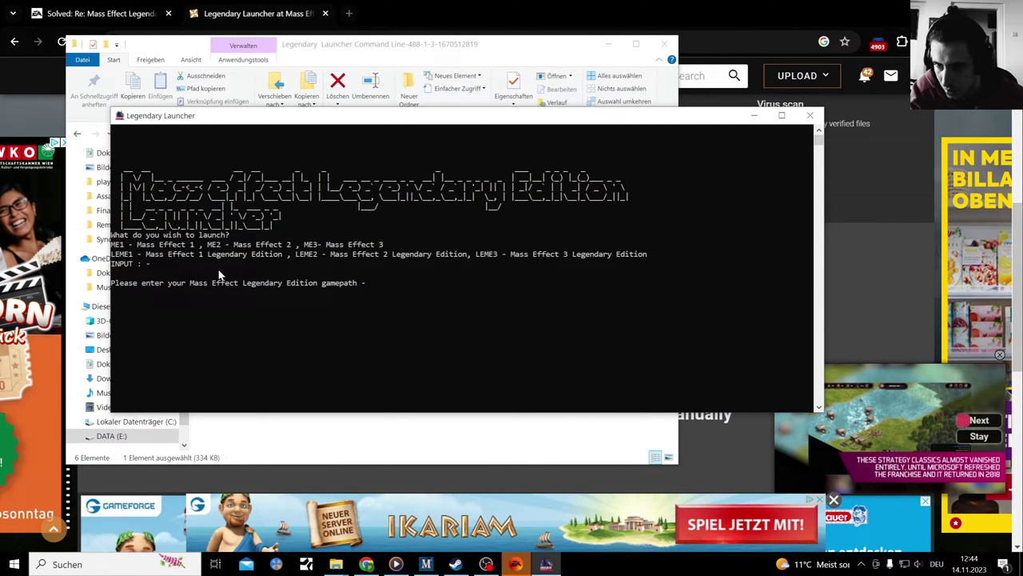
left_click(139, 264)
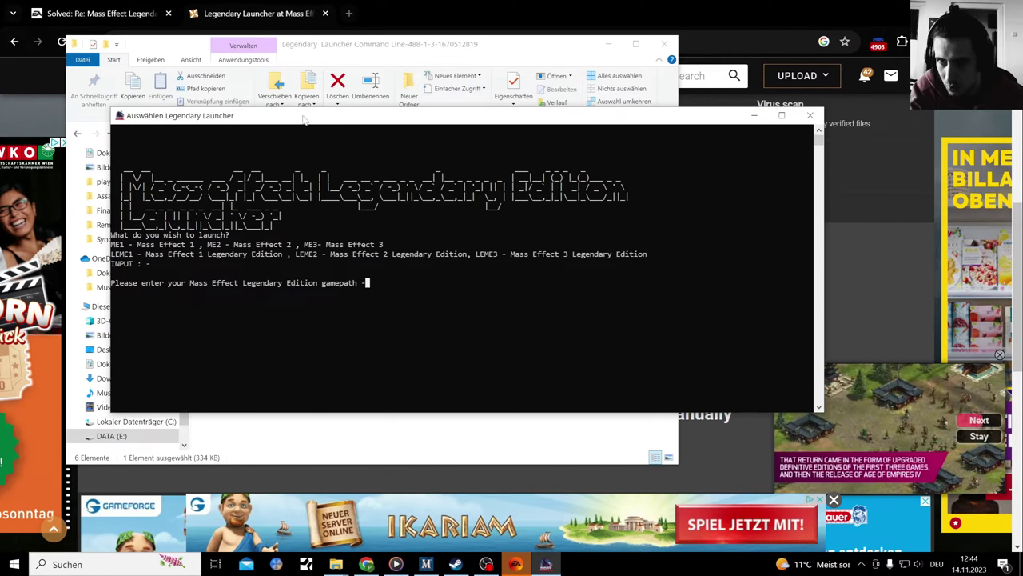
left_click_drag(303, 118, 376, 129)
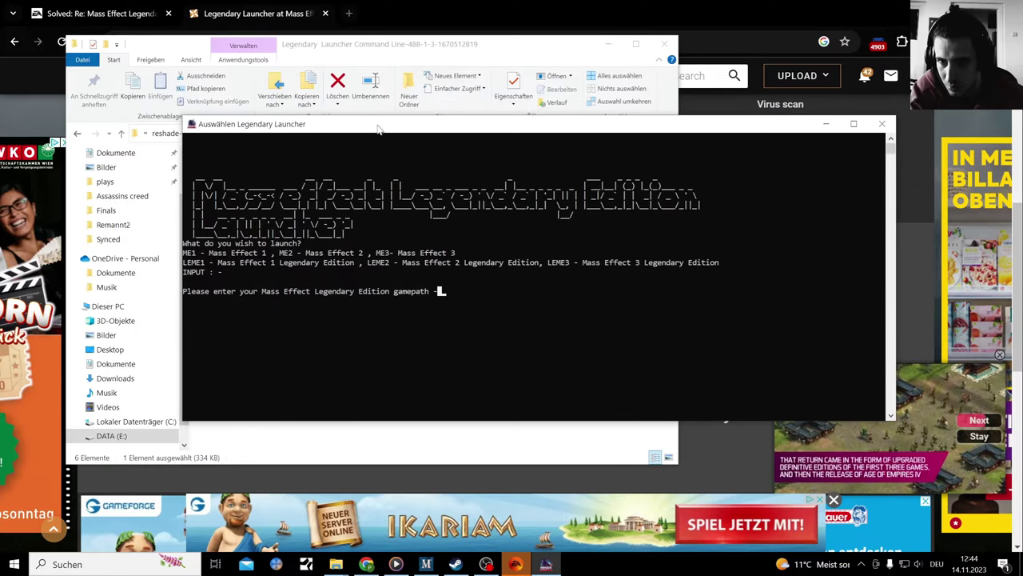
- Browse on drive E: to SteamLibrary\steamapps\common\Mass Effect Legendary Edition
left_click(211, 59)
left_click(77, 134)
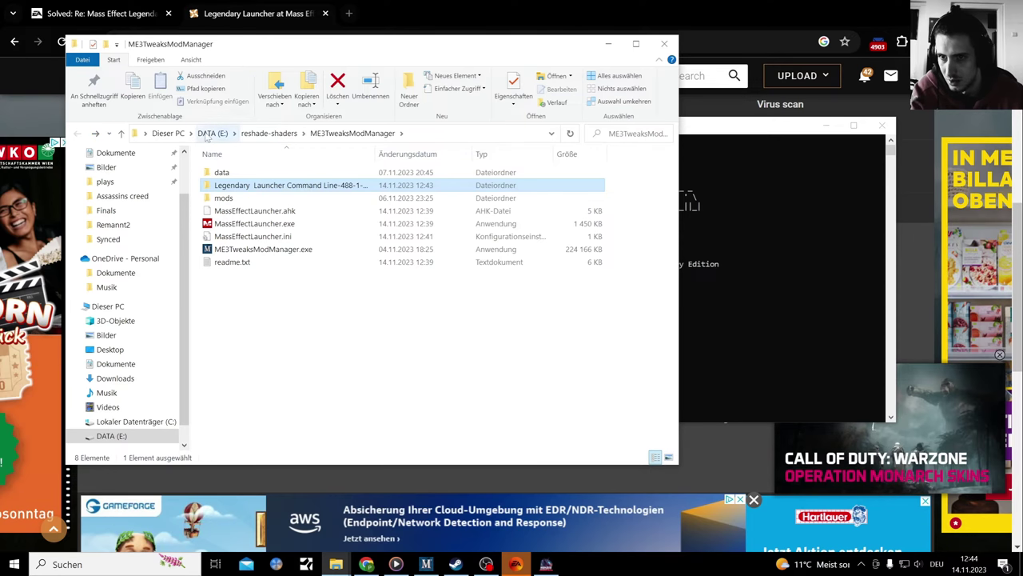
left_click(208, 134)
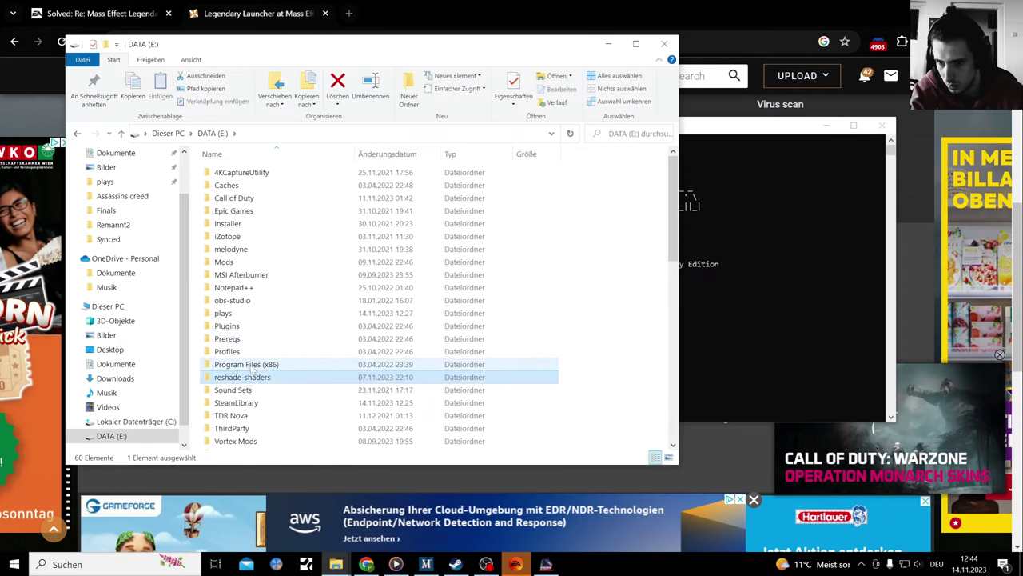
double_click(248, 365)
left_click(77, 132)
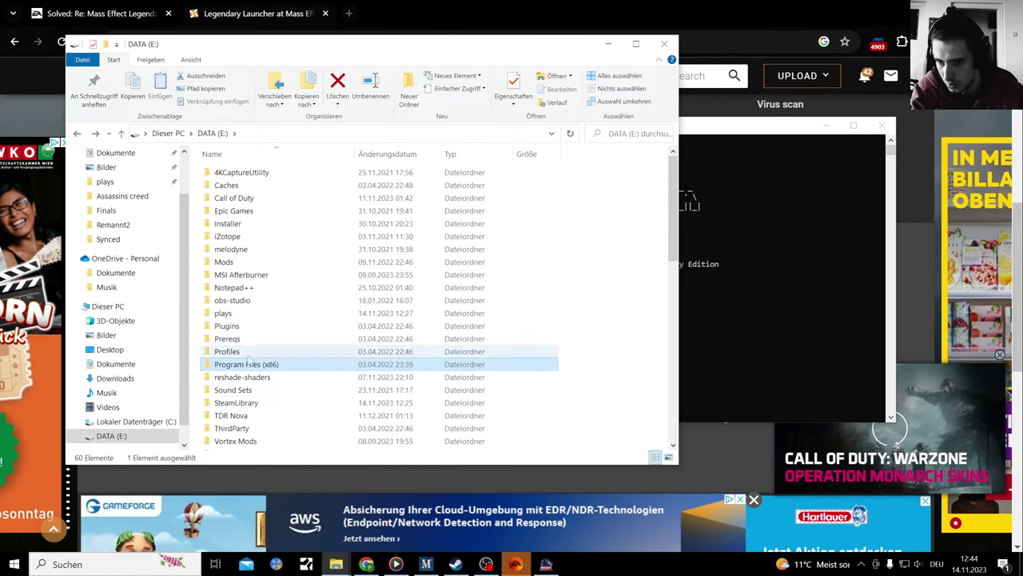
double_click(248, 404)
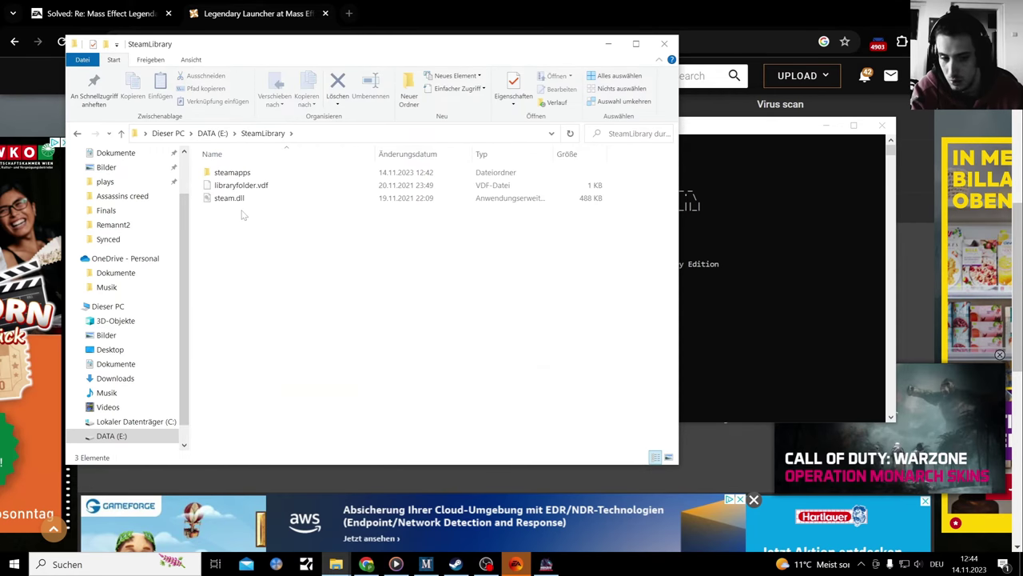
double_click(240, 173)
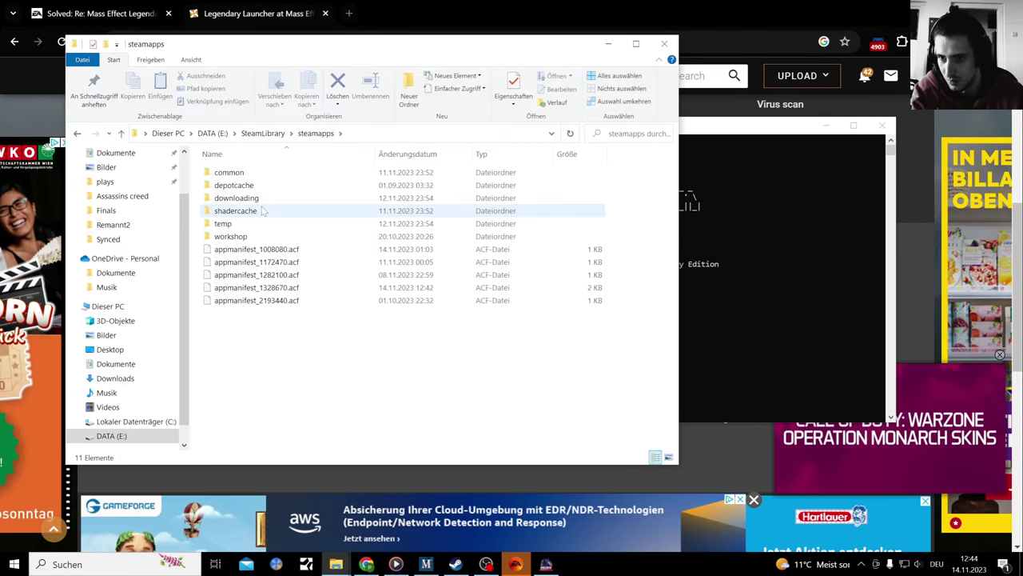
double_click(232, 172)
scroll(275, 264, "down", 2)
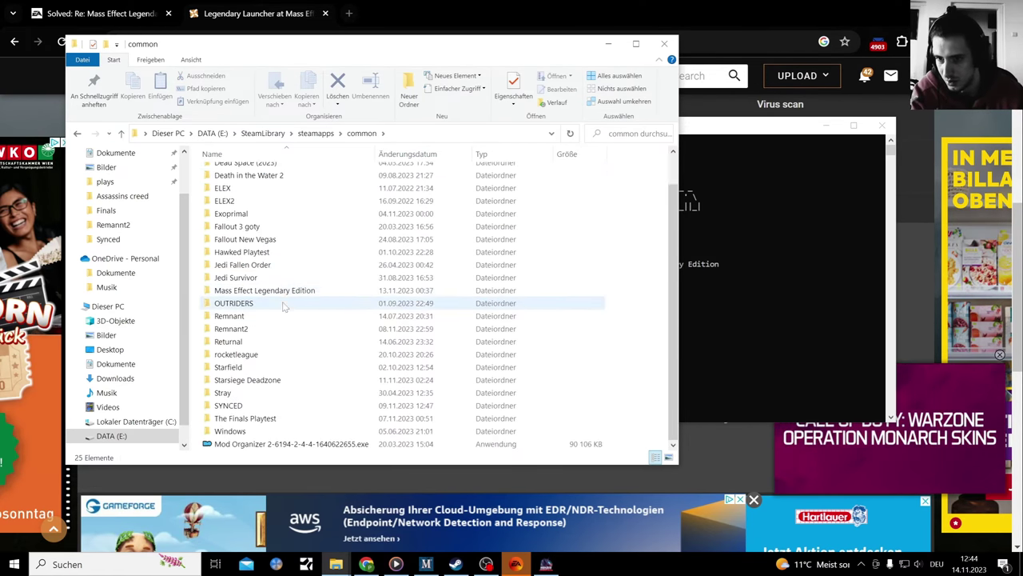
double_click(263, 290)
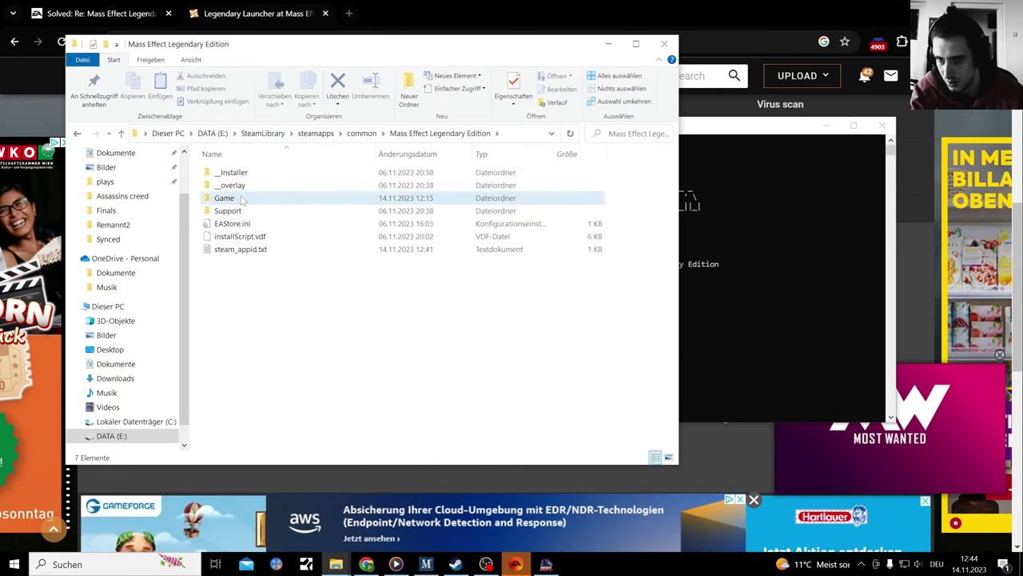
- Copy MassEffect1.exe from the Game\ME1\Binaries\Win64 folder
double_click(243, 200)
double_click(233, 184)
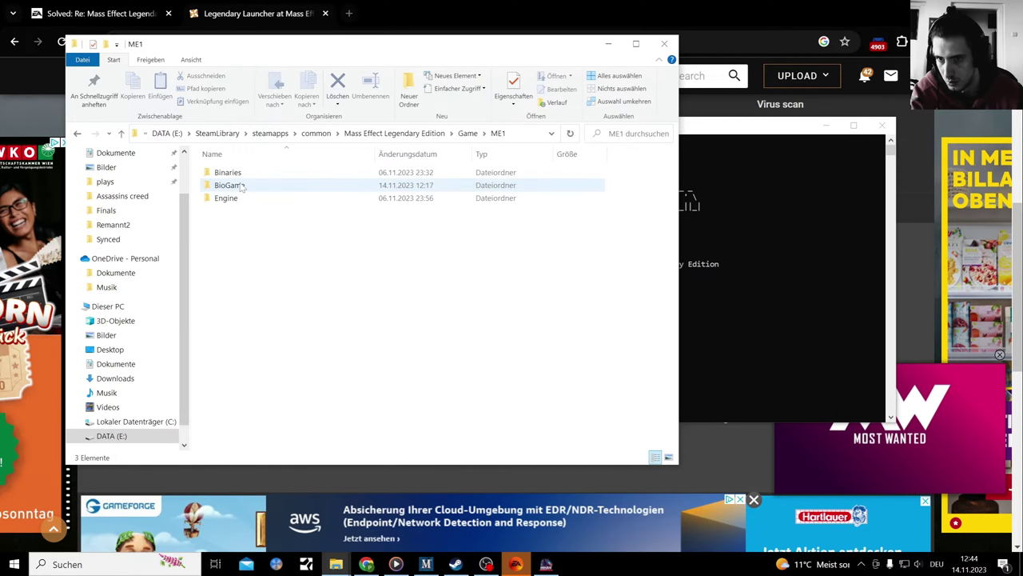
double_click(232, 173)
double_click(232, 173)
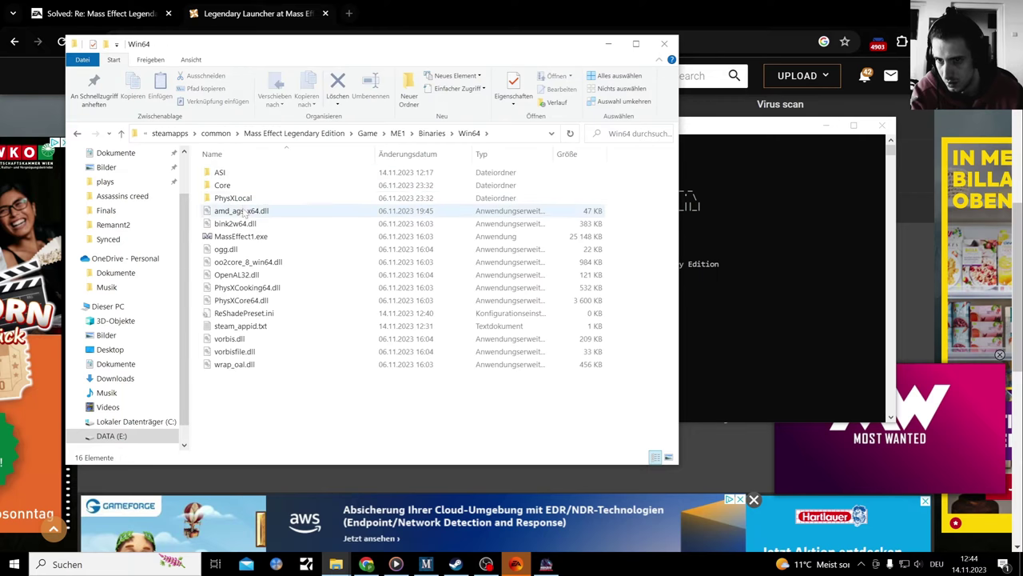
right_click(252, 237)
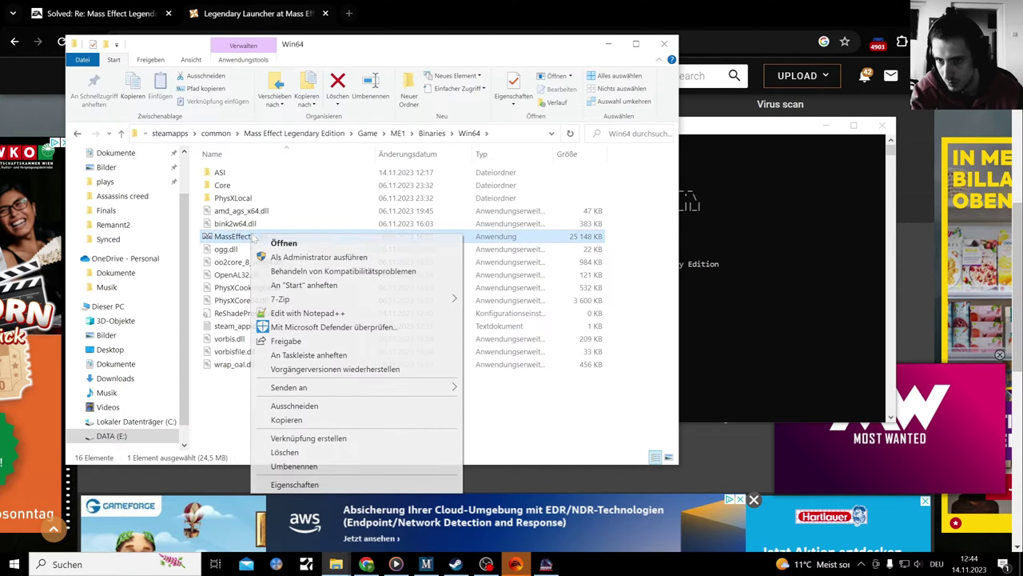
left_click(287, 419)
- Switch to the Legendary Launcher console and try to go back to its game choice input line
left_click(796, 276)
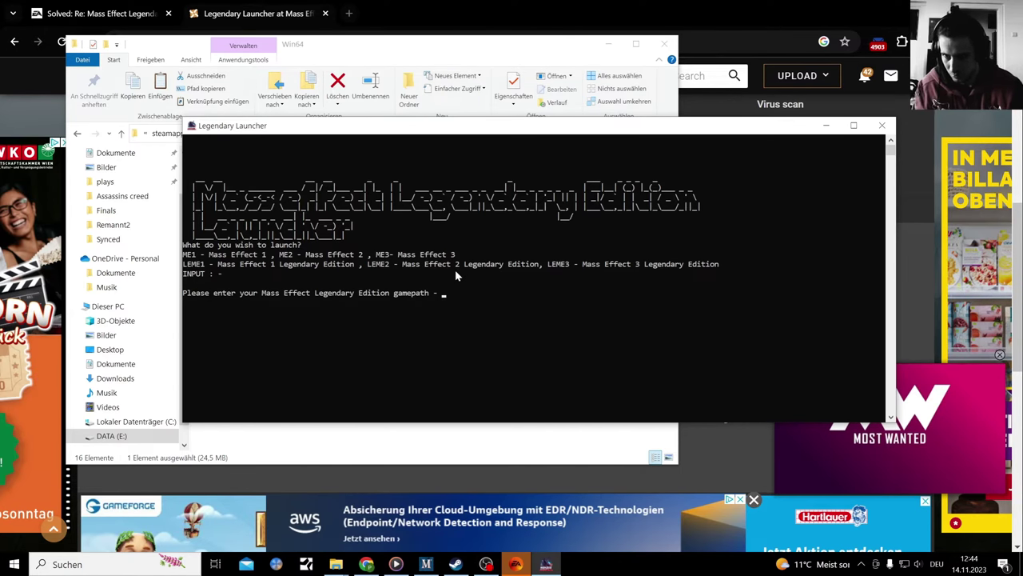
left_click(228, 276)
left_click(244, 245)
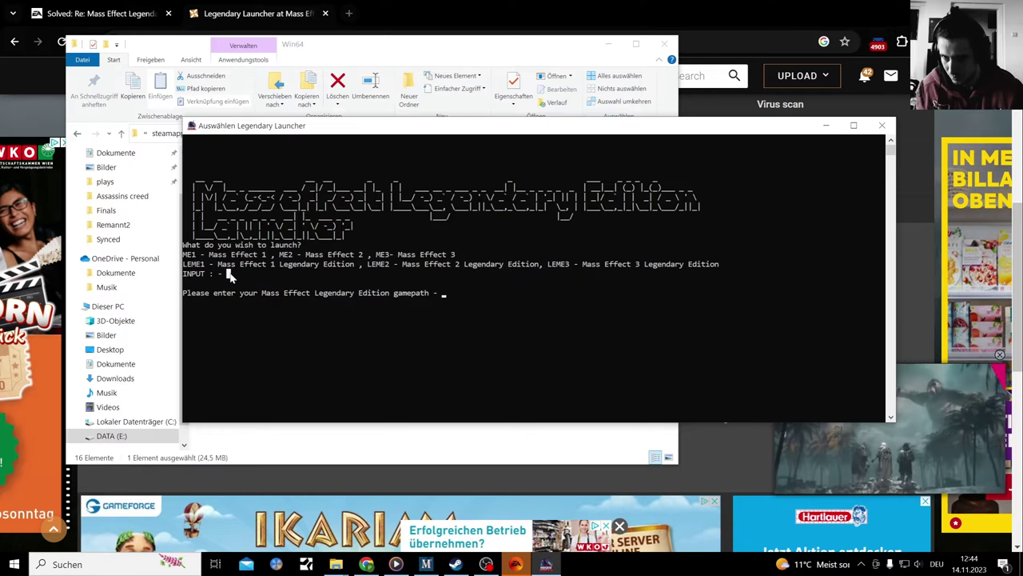
left_click_drag(232, 254, 267, 256)
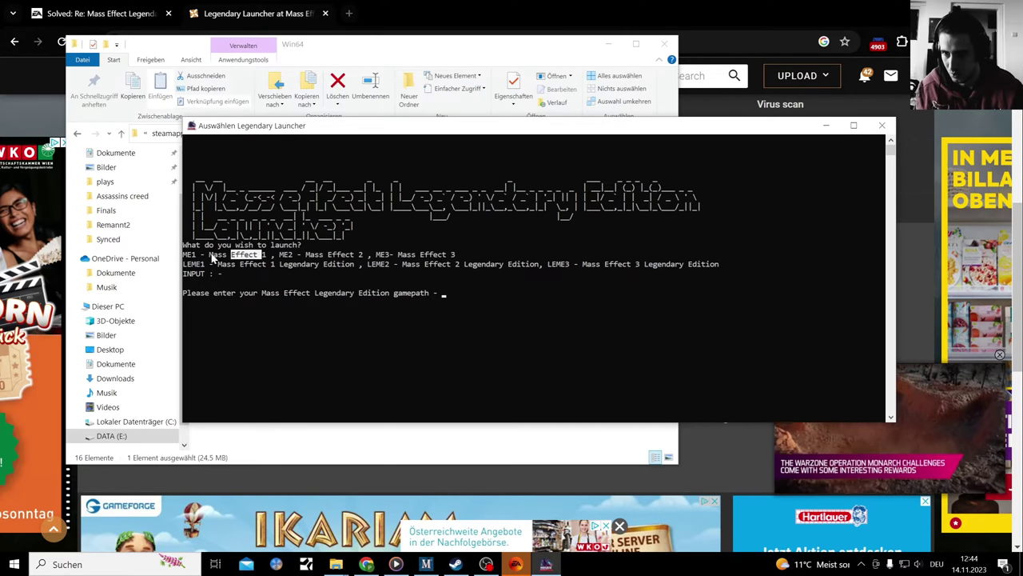
left_click(232, 254)
- Return to the Mass Effect Legendary Edition folder and copy its Game folder
left_click(304, 112)
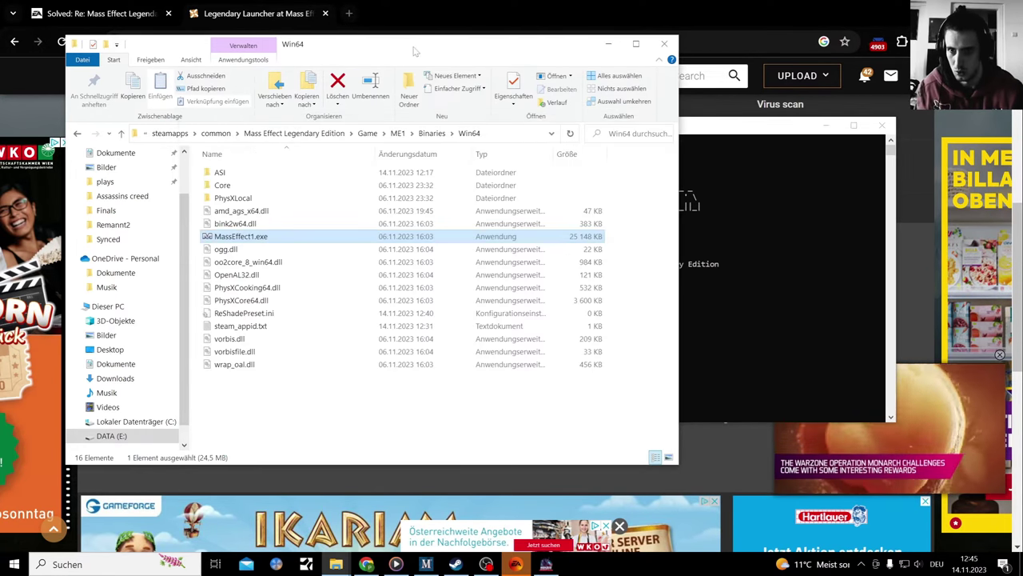
left_click(306, 136)
right_click(237, 202)
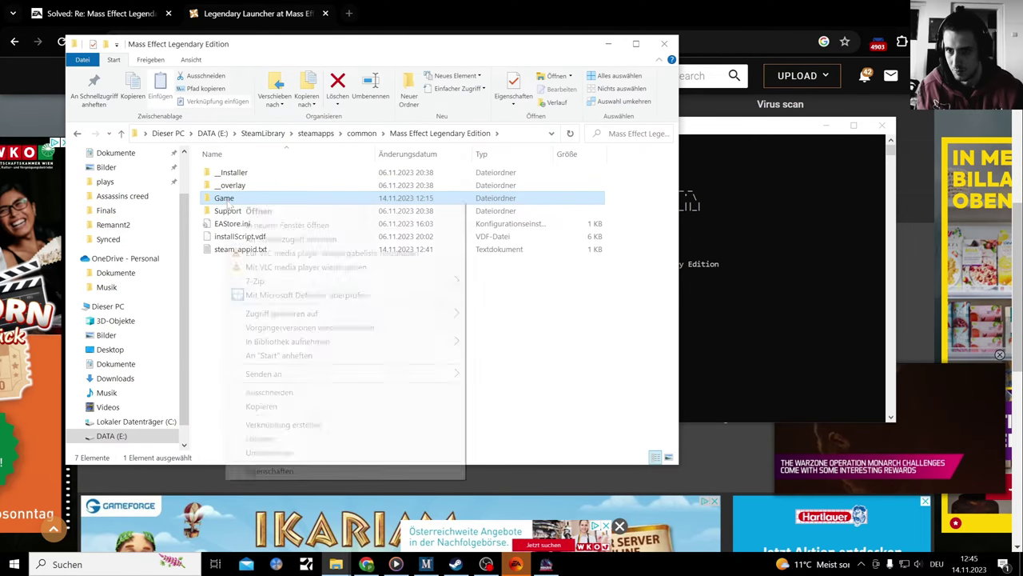
left_click(262, 404)
- Try again to edit the INPUT line in the Legendary Launcher console, and close the console window
left_click(775, 317)
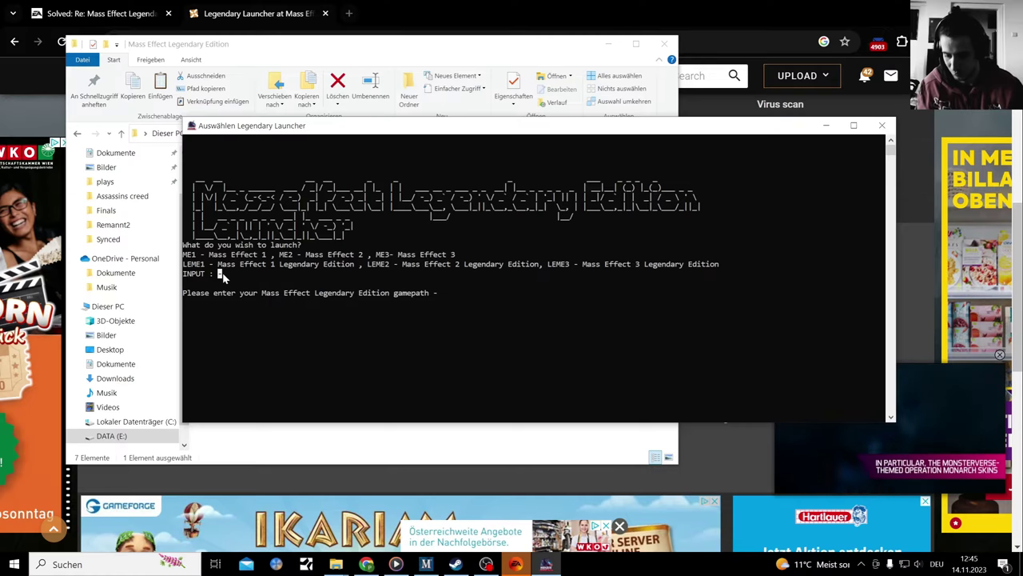
right_click(222, 273)
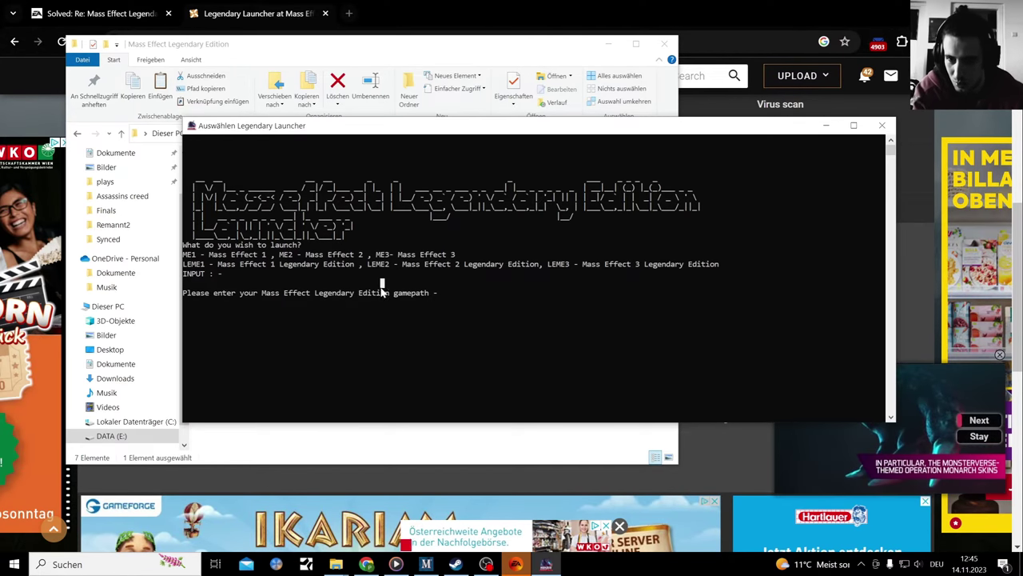
left_click_drag(372, 293, 372, 273)
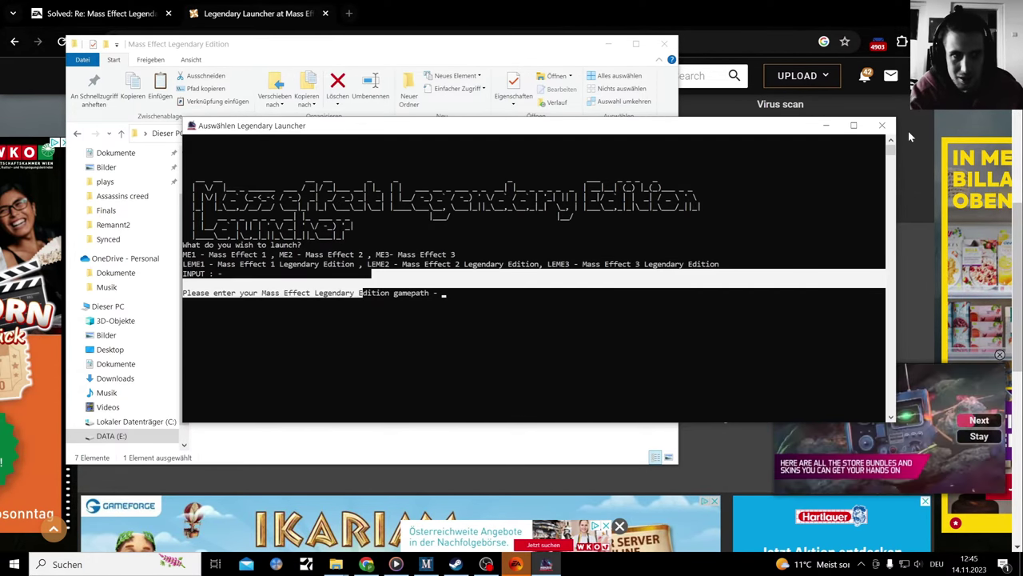
left_click(882, 128)
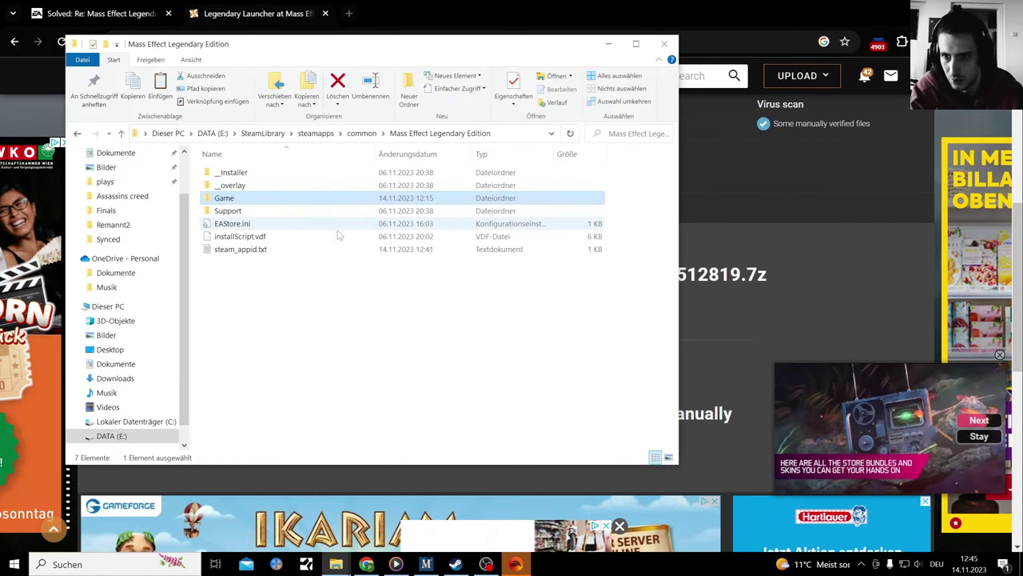
- Open the Legendary Launcher mod's description on Nexus Mods and read its install and usage instructions
left_click(348, 565)
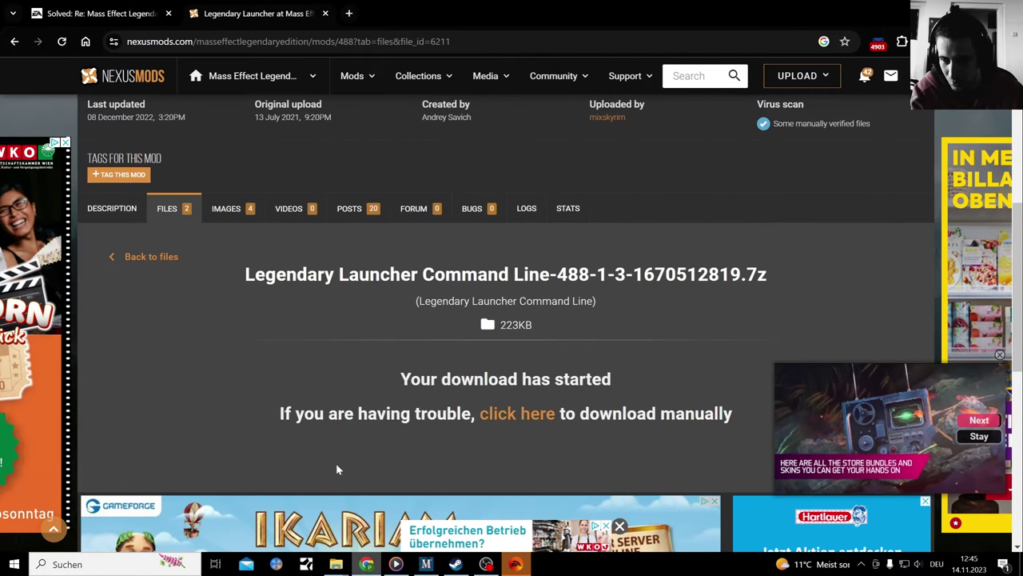
left_click(112, 208)
scroll(230, 217, "down", 1)
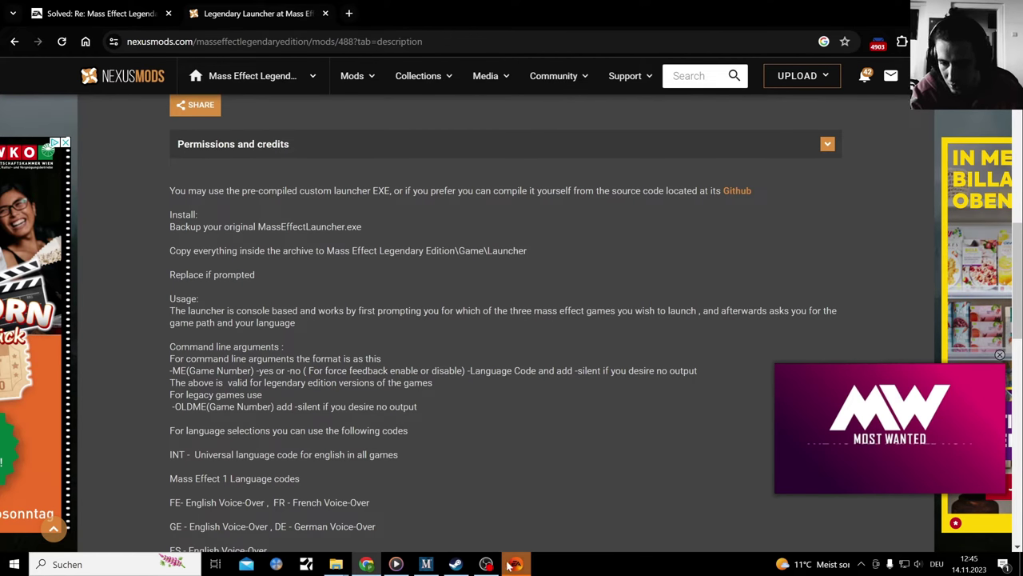
- Check the game's Launcher folder and open the extracted Legendary Launcher Command Line folder in reshade-shaders\ME3TweaksModManager on drive E:
mouse_move(332, 564)
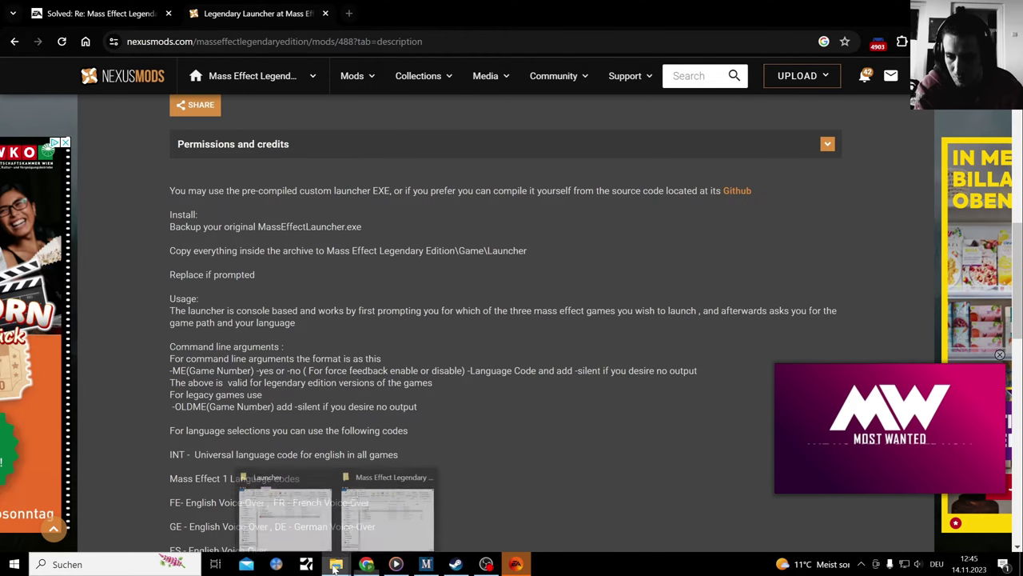
left_click(327, 476)
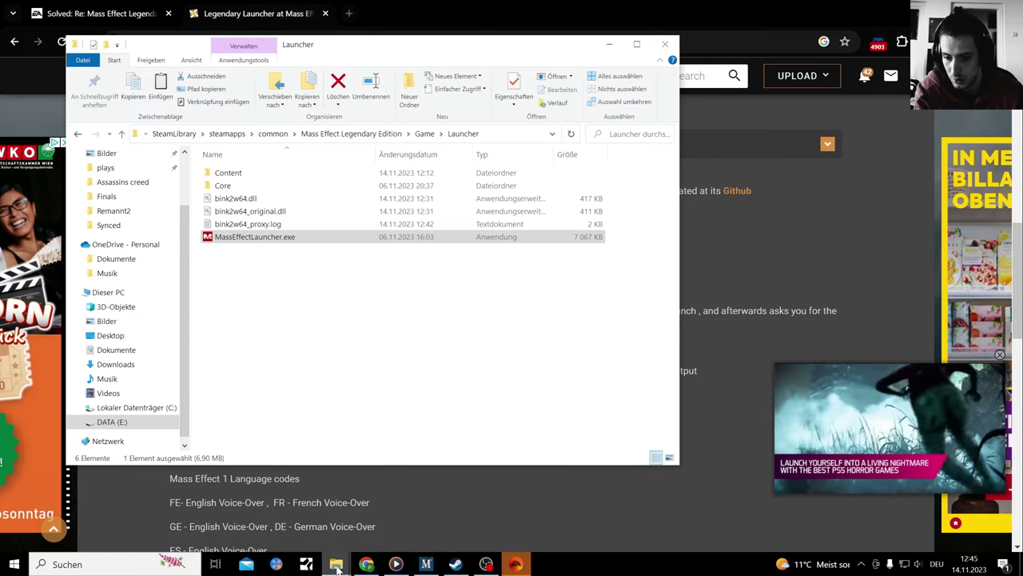
mouse_move(336, 564)
left_click(391, 503)
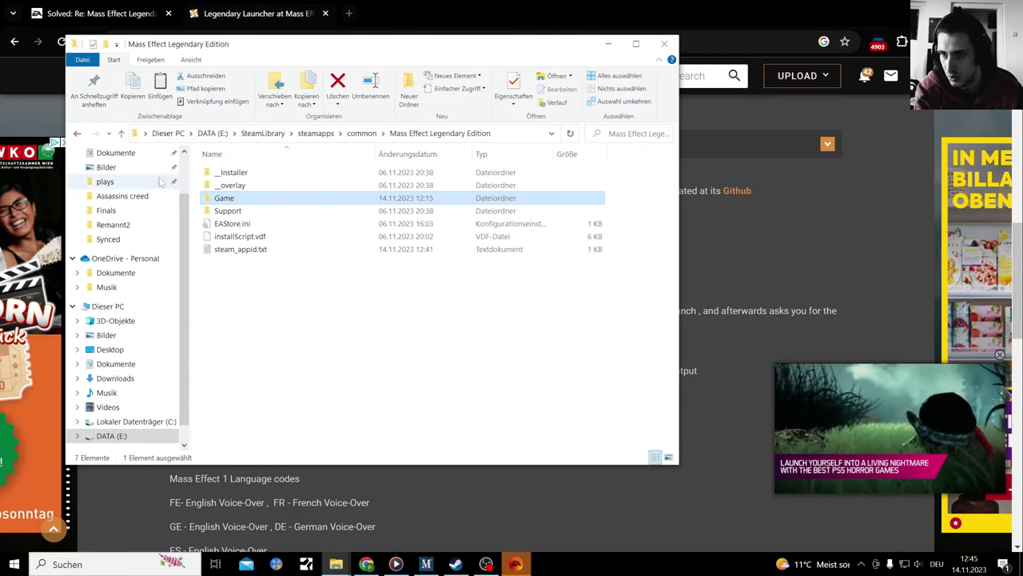
left_click(213, 133)
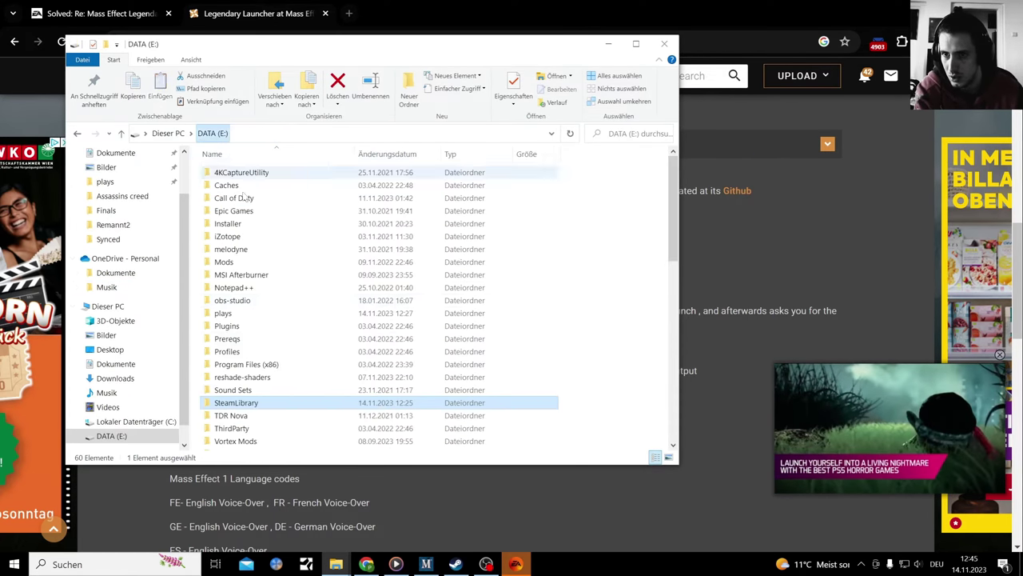
double_click(259, 382)
scroll(264, 364, "down", 3)
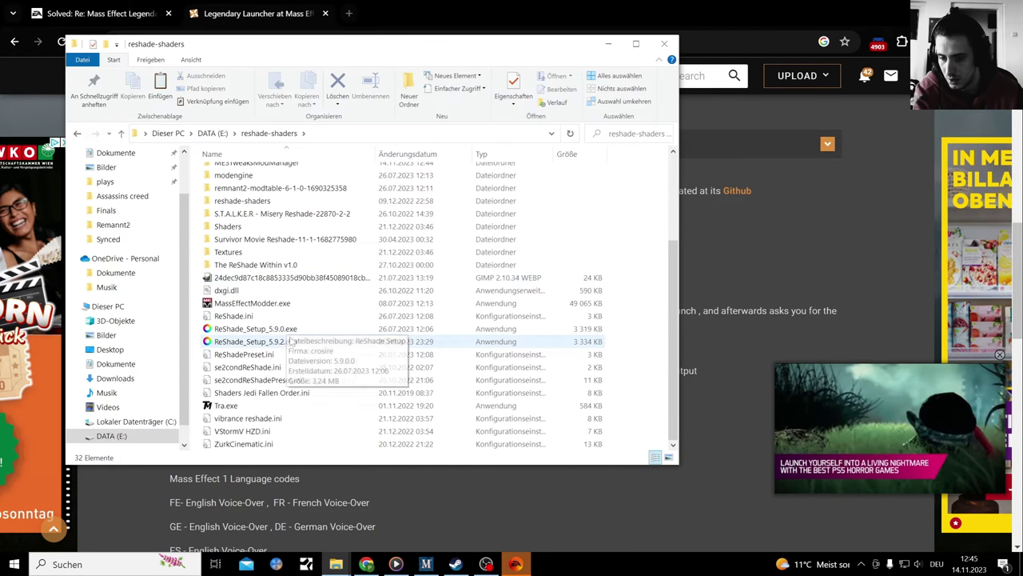
scroll(276, 336, "up", 3)
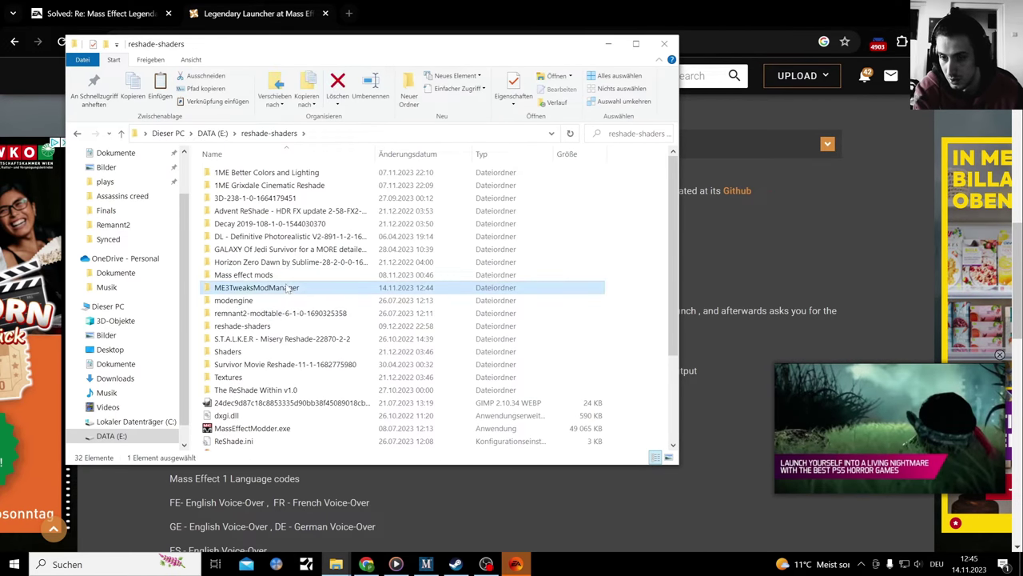
double_click(289, 288)
double_click(286, 183)
- Move all the extracted MassEffectLauncher files into Mass Effect Legendary Edition\Game\Launcher, replacing the existing MassEffectLauncher.exe
left_click_drag(318, 277, 284, 173)
right_click(284, 174)
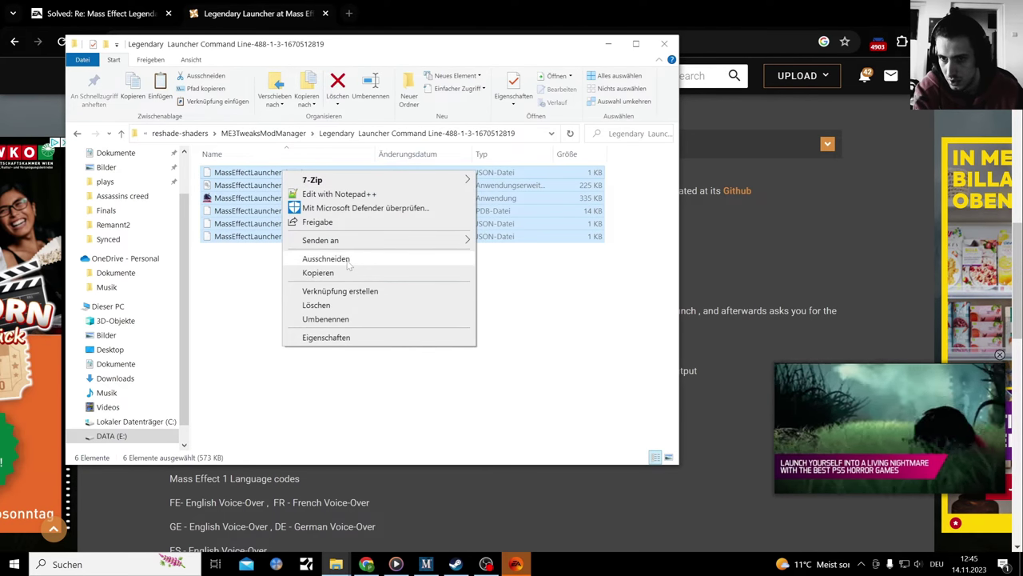
left_click(325, 259)
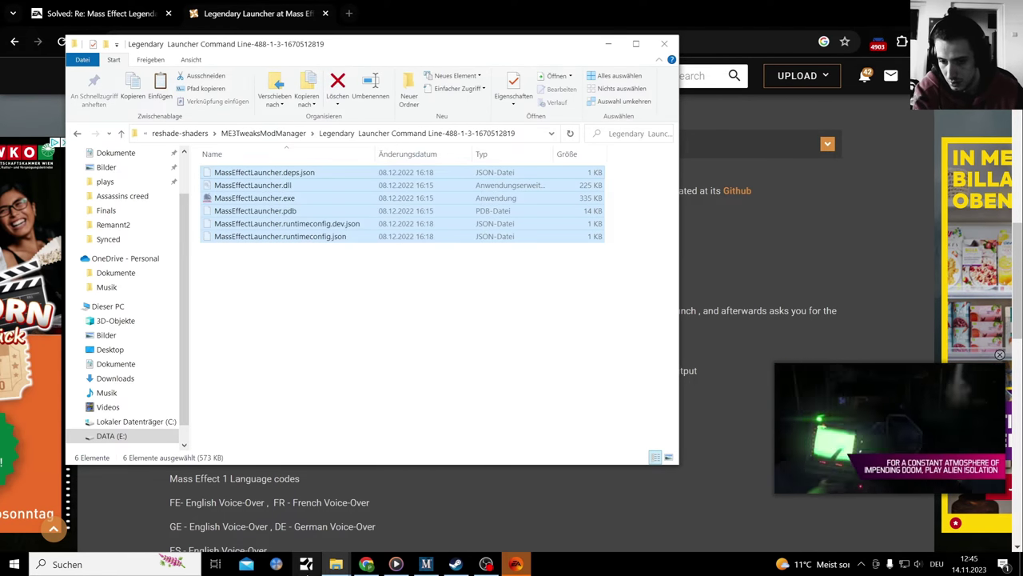
mouse_move(320, 546)
left_click(285, 479)
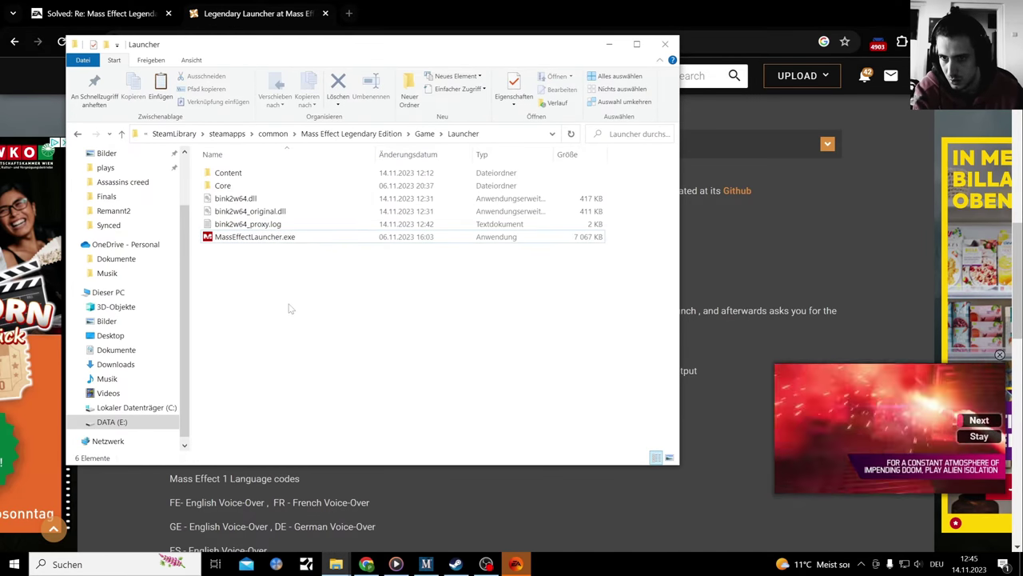
right_click(289, 303)
left_click(349, 391)
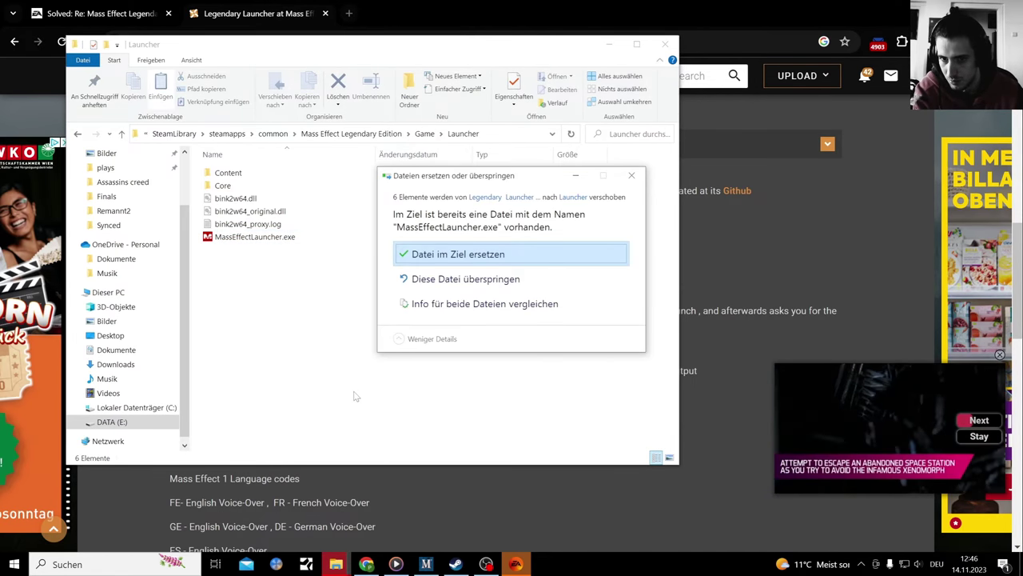
left_click(504, 260)
- Run the replaced MassEffectLauncher.exe from the game's Launcher folder and close its console window
double_click(282, 263)
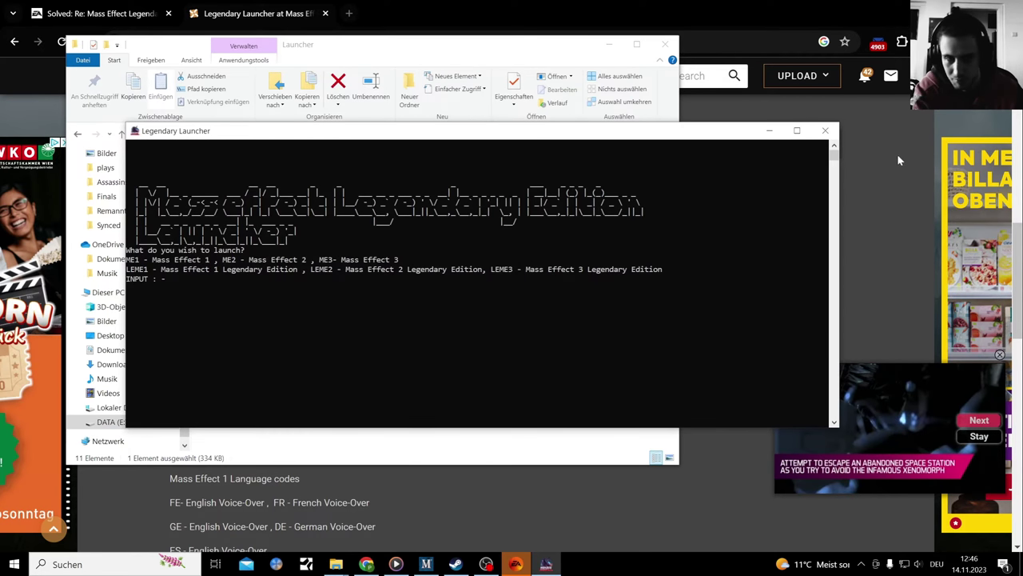
left_click(826, 132)
- Read the command line arguments and language codes in the Legendary Launcher mod description
left_click(536, 510)
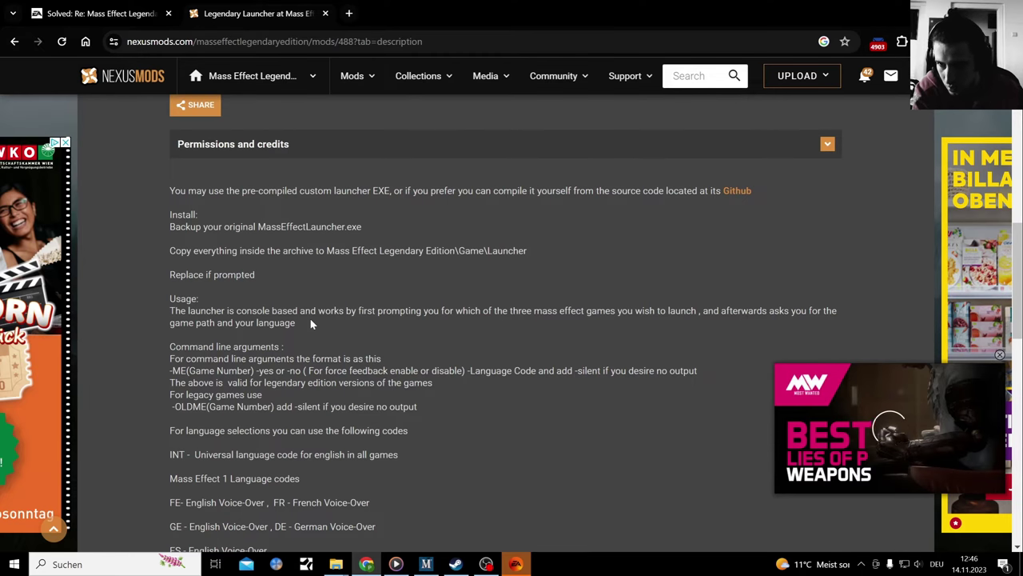
scroll(309, 318, "down", 1)
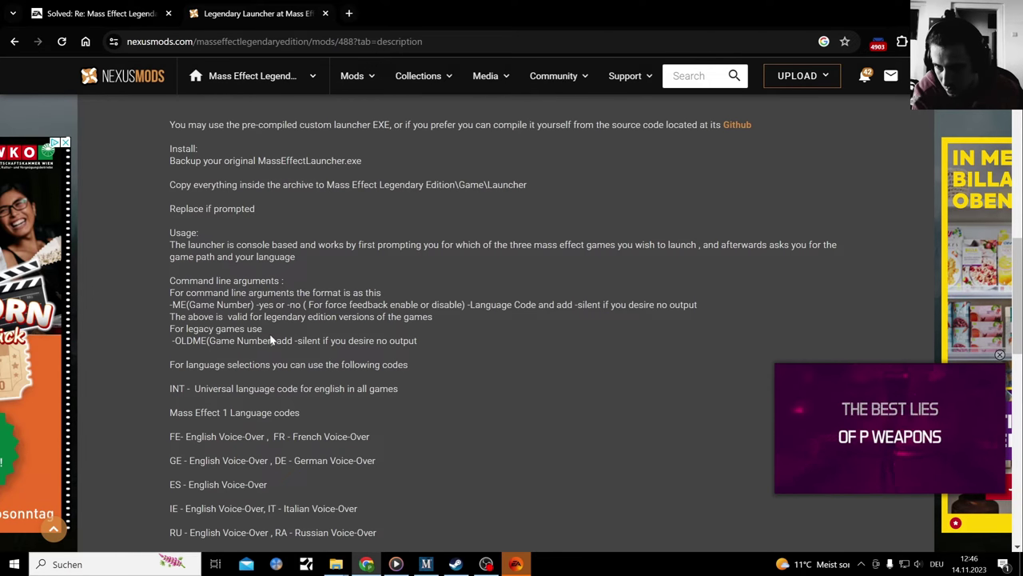
scroll(290, 347, "down", 3)
scroll(291, 346, "down", 2)
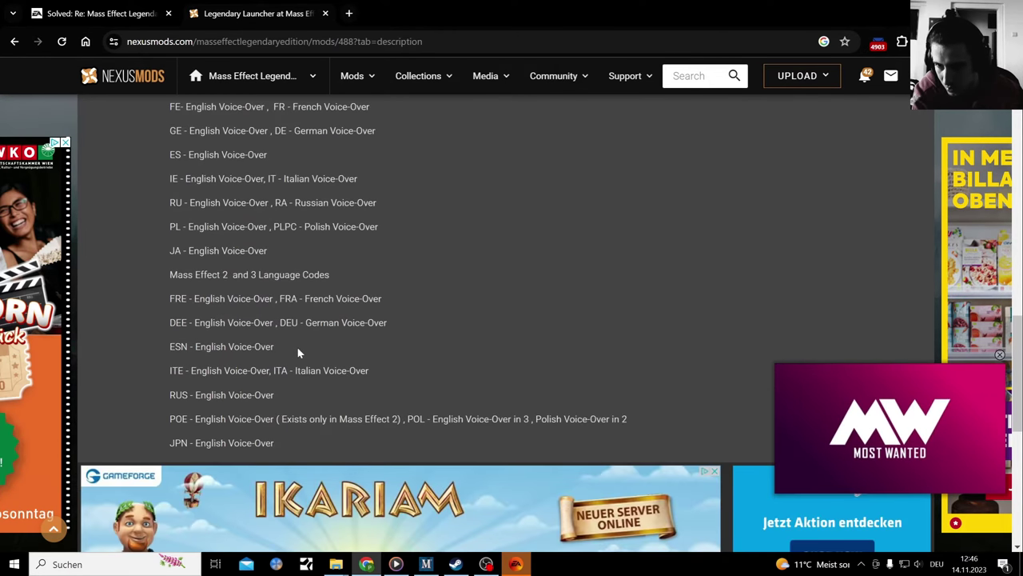
- Start Mass Effect Legendary Edition from the Steam library and go to the launcher console's gamepath prompt
scroll(297, 346, "up", 4)
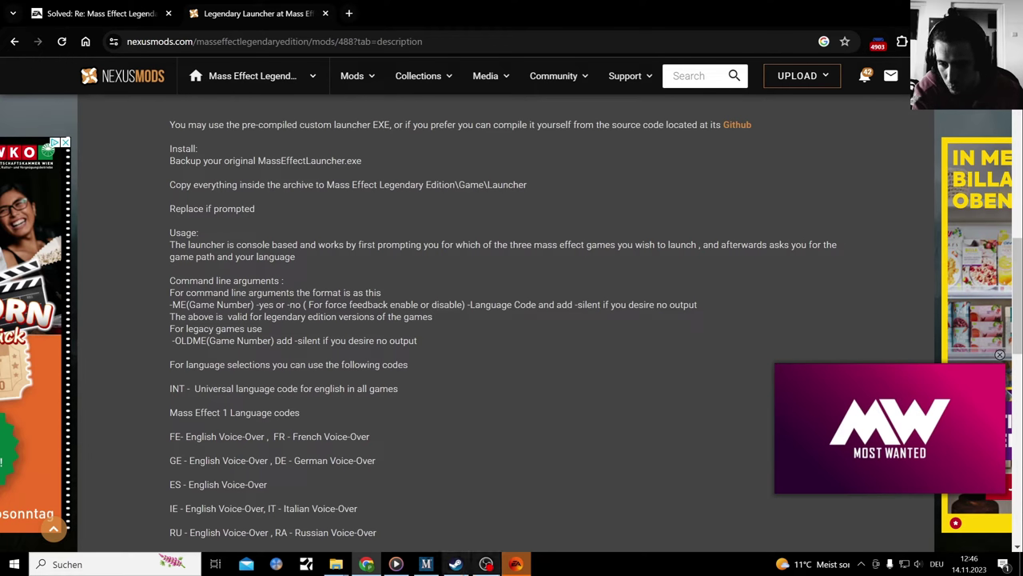
left_click(456, 564)
left_click(279, 228)
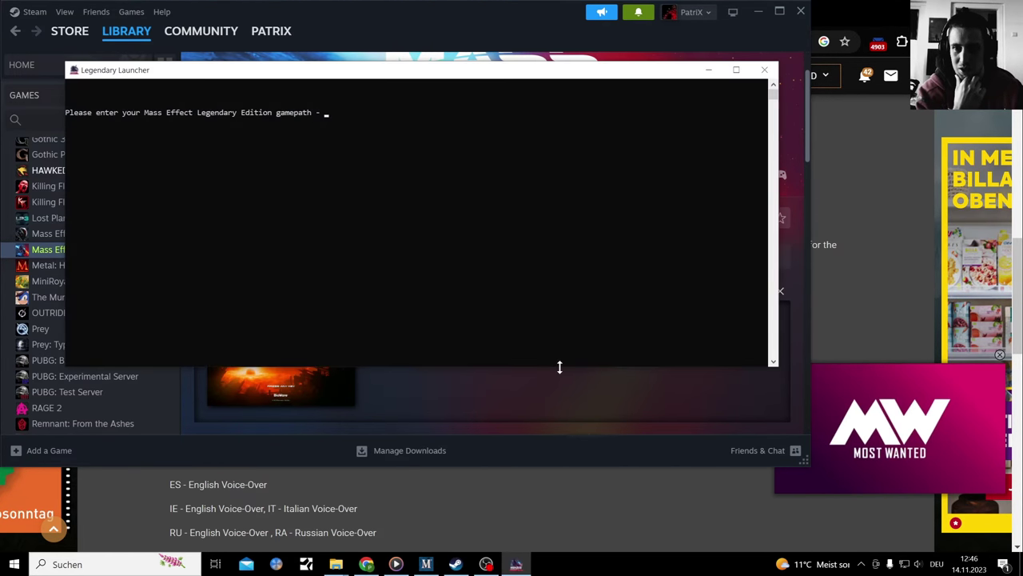
left_click(331, 107)
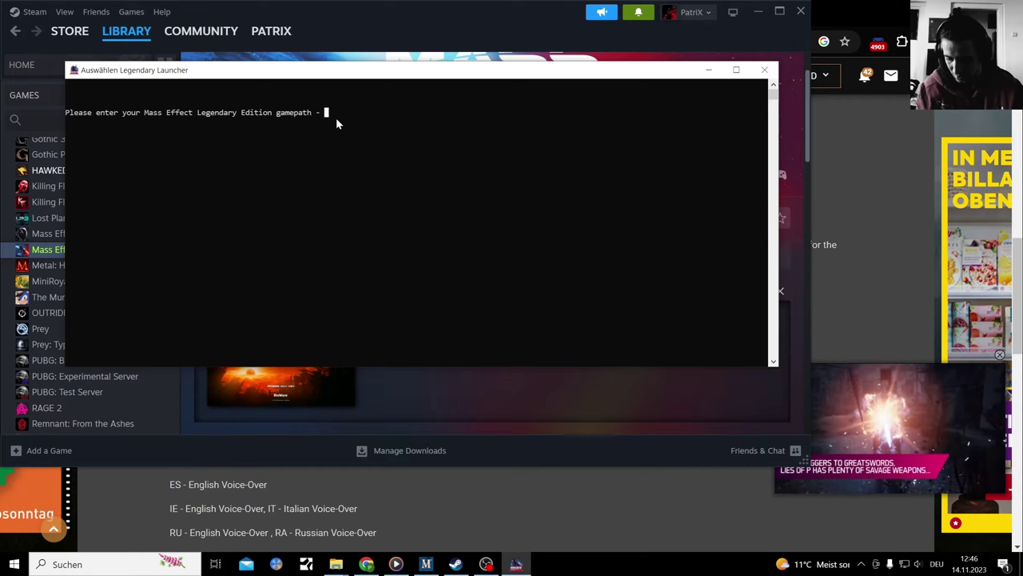
type("s")
key("BackSpace")
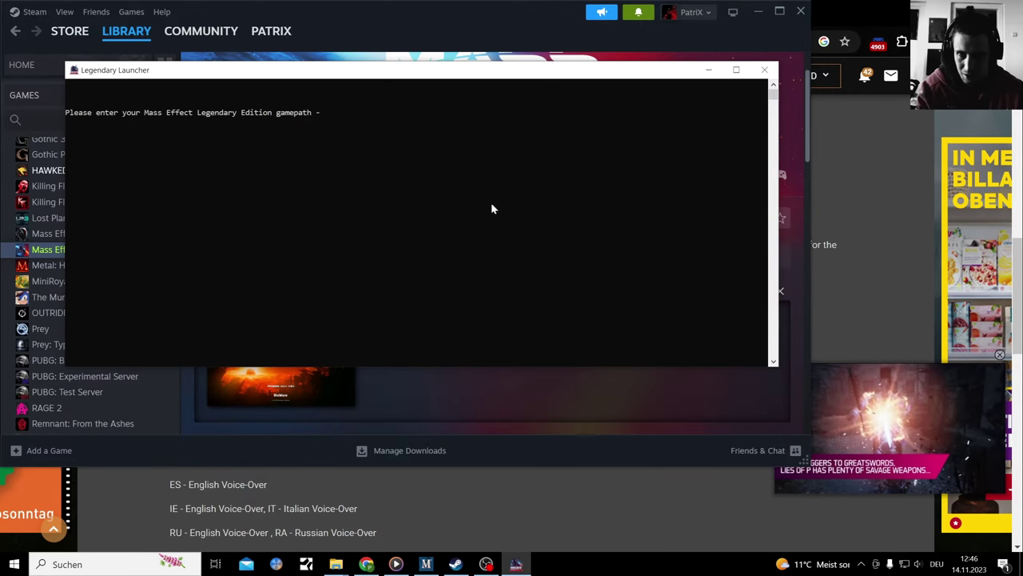
- Look through the posts on the Legendary Launcher mod page for an example of the values entered in the console launcher
left_click(862, 281)
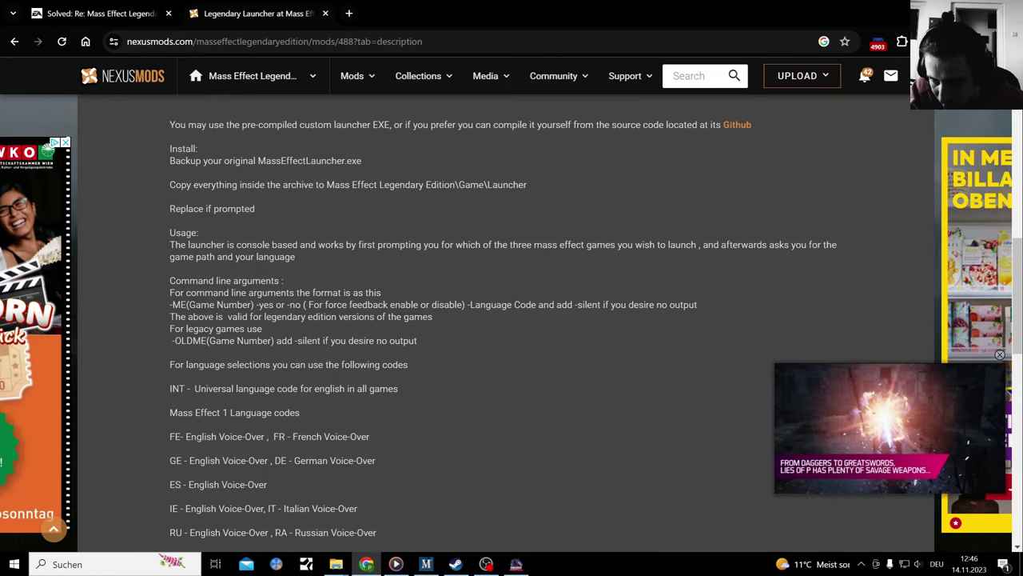
scroll(352, 340, "up", 4)
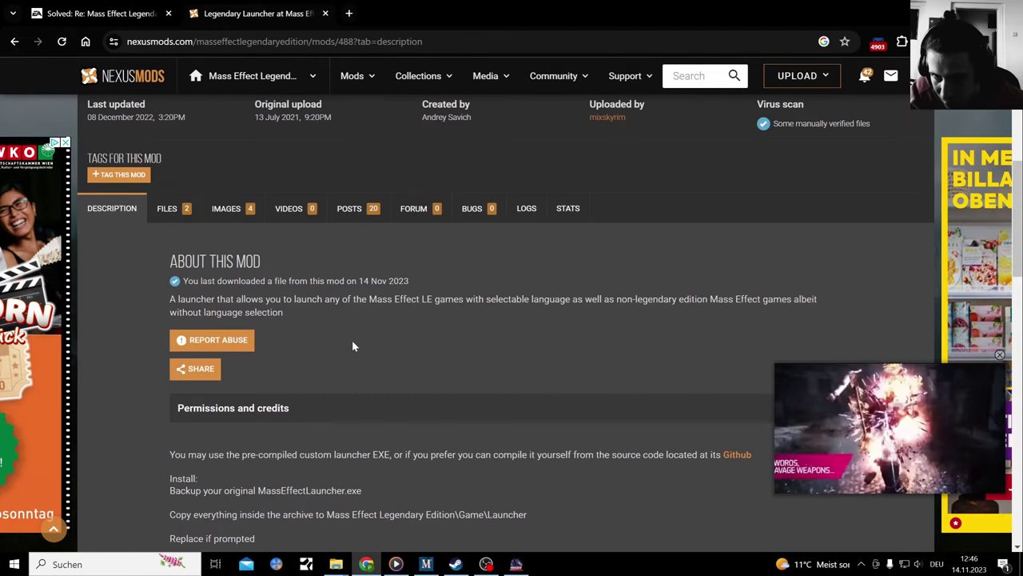
left_click(349, 203)
scroll(154, 320, "down", 2)
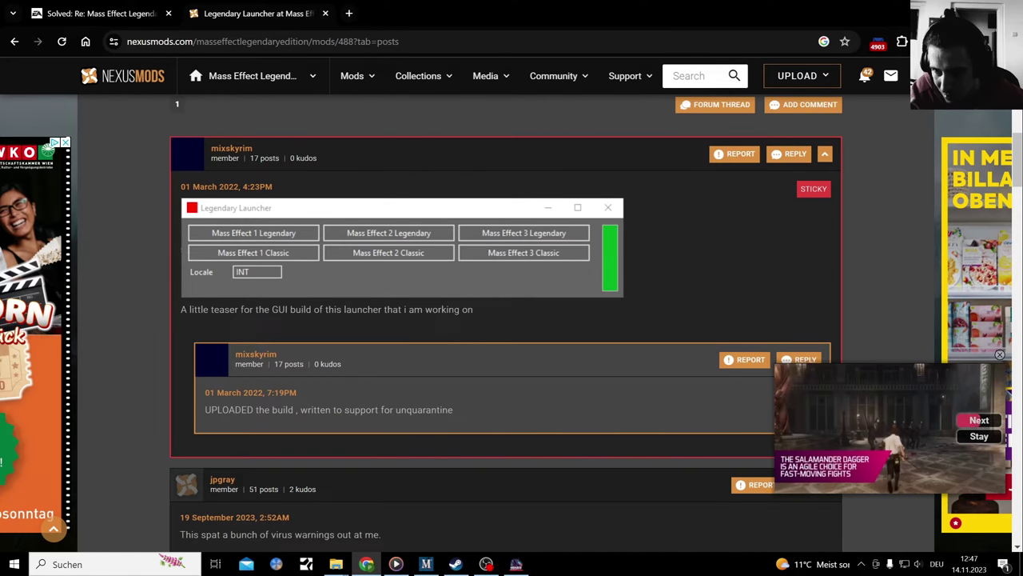
scroll(309, 310, "down", 3)
scroll(319, 299, "down", 3)
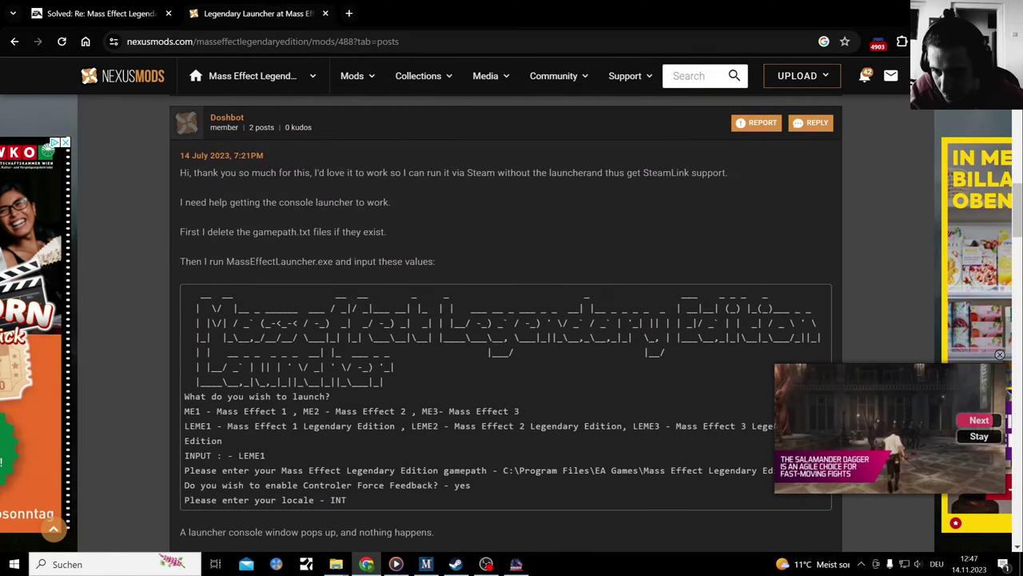
scroll(505, 319, "down", 2)
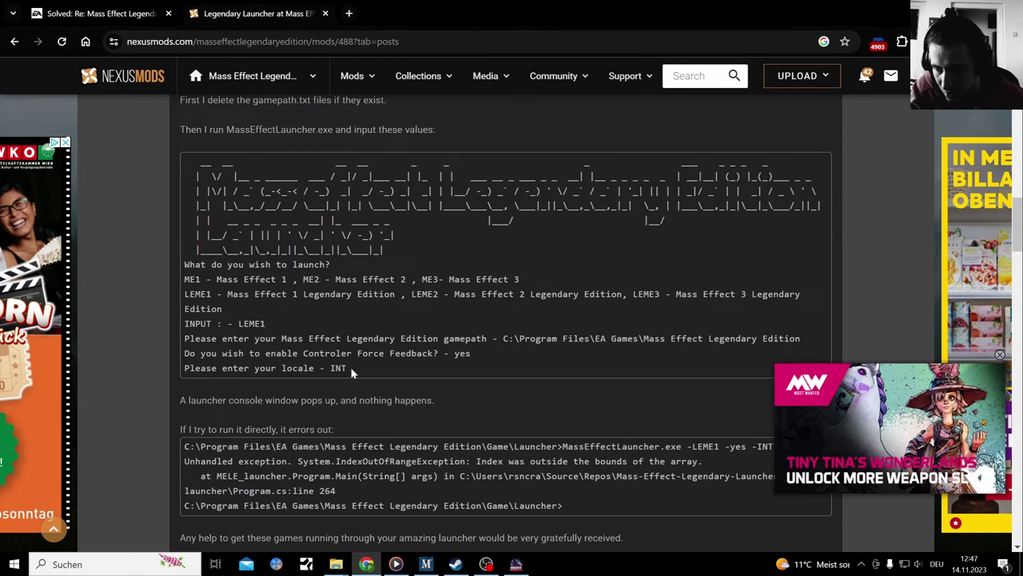
- Copy the sample console answers from LEME1 through the INT locale out of the post, and close the open launcher console
left_click_drag(352, 370, 239, 325)
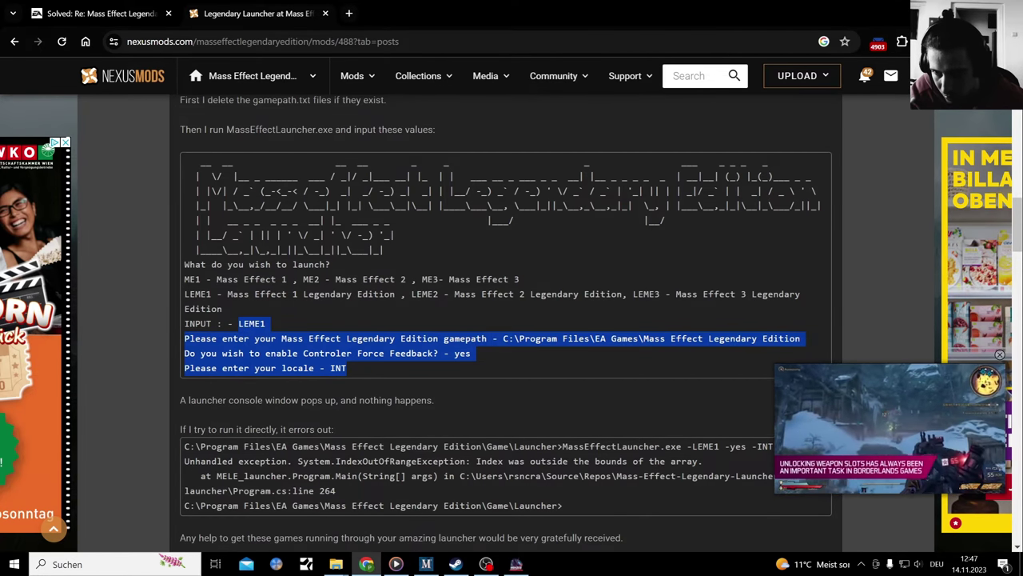
left_click(516, 564)
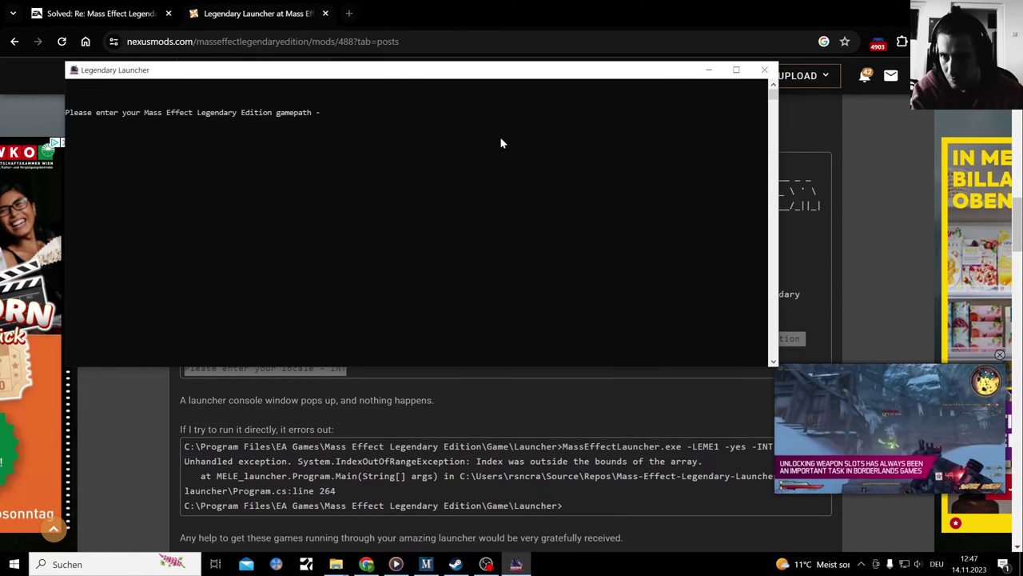
left_click(791, 65)
scroll(505, 319, "down", 2)
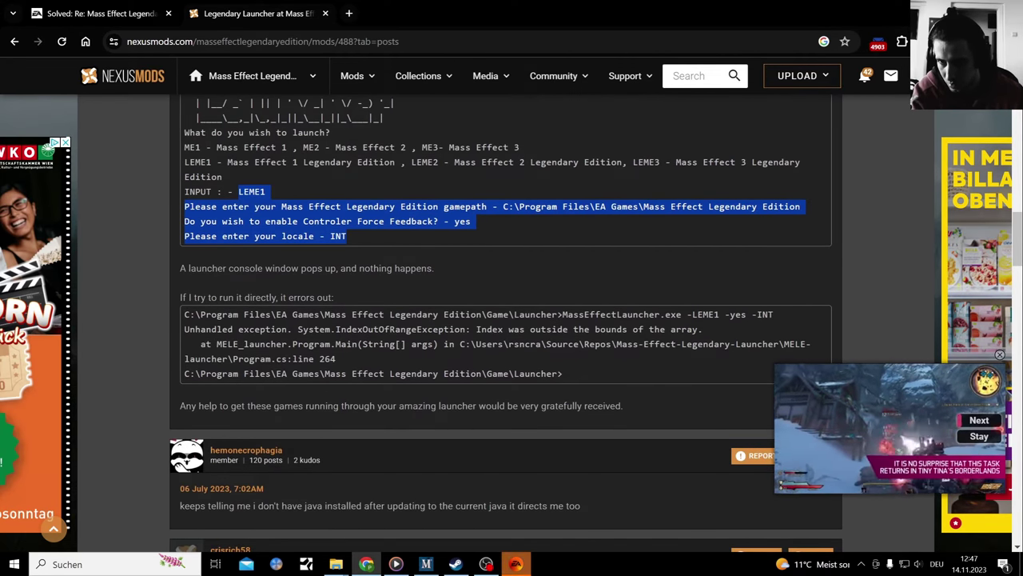
right_click(295, 211)
left_click(342, 227)
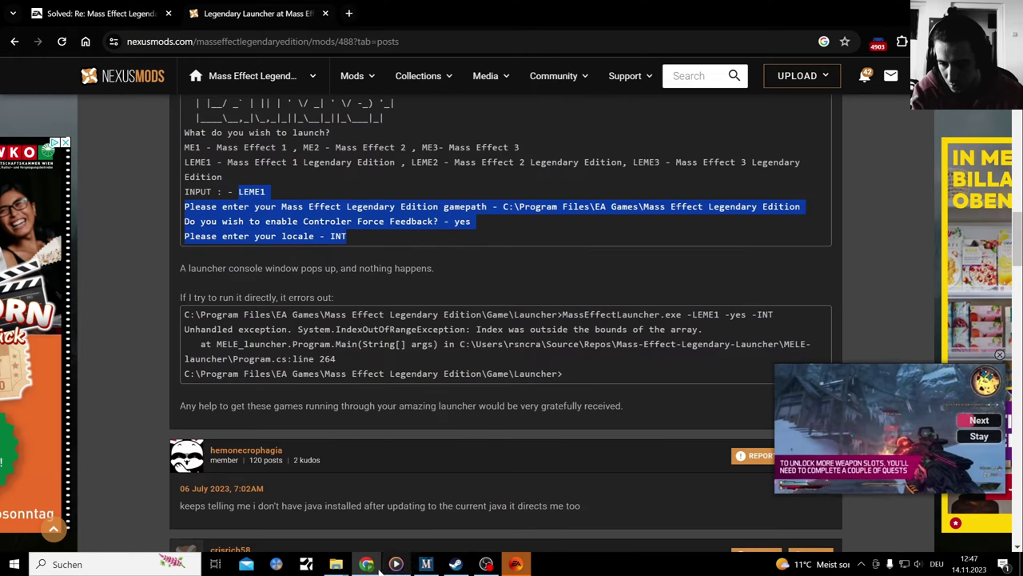
- Run MassEffectLauncher.exe from the game's Launcher folder and submit the copied sample answers: LEME1, the C:\Program Files\EA Games gamepath, yes and INT
mouse_move(339, 564)
left_click(296, 473)
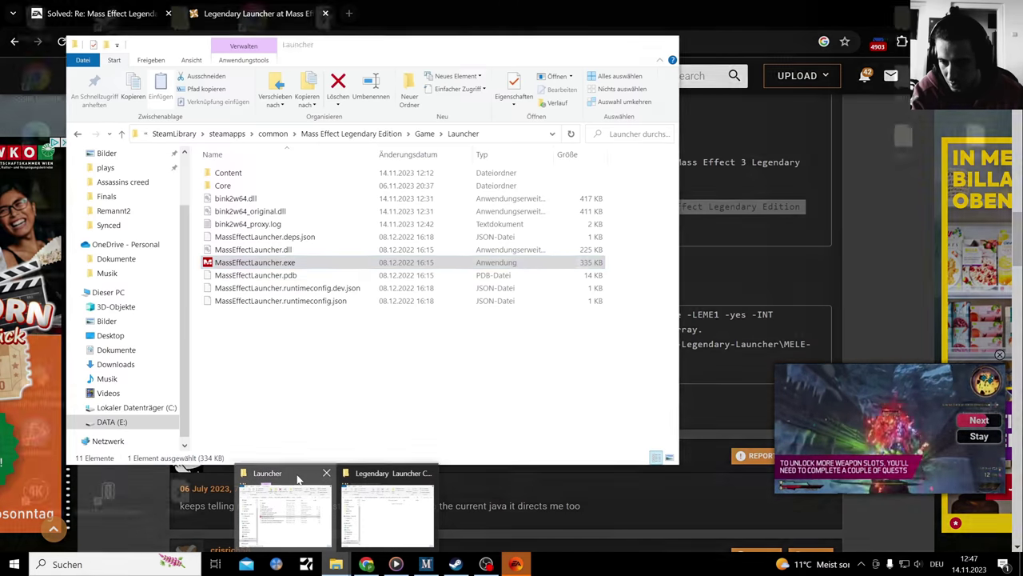
double_click(266, 262)
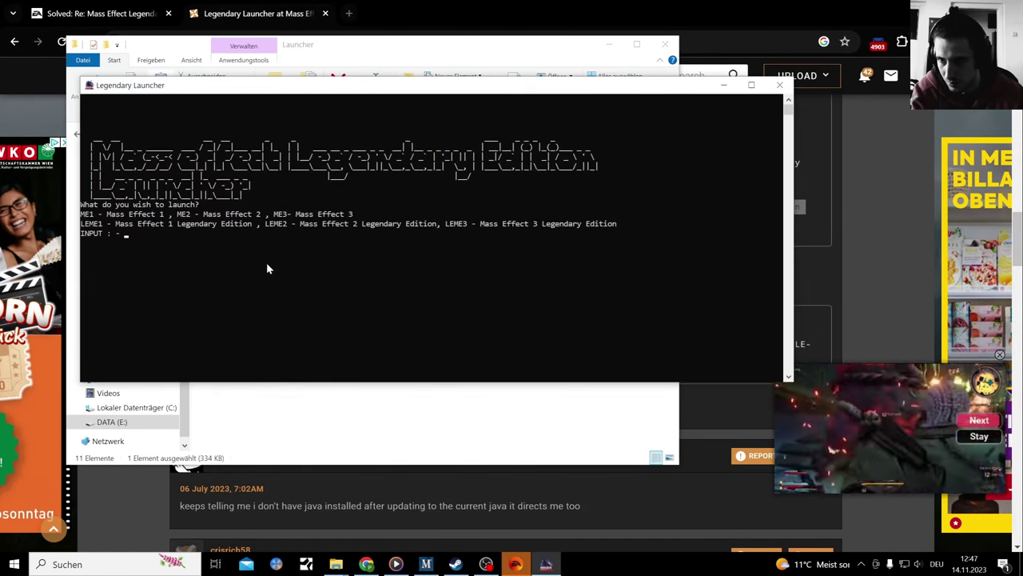
left_click(129, 233)
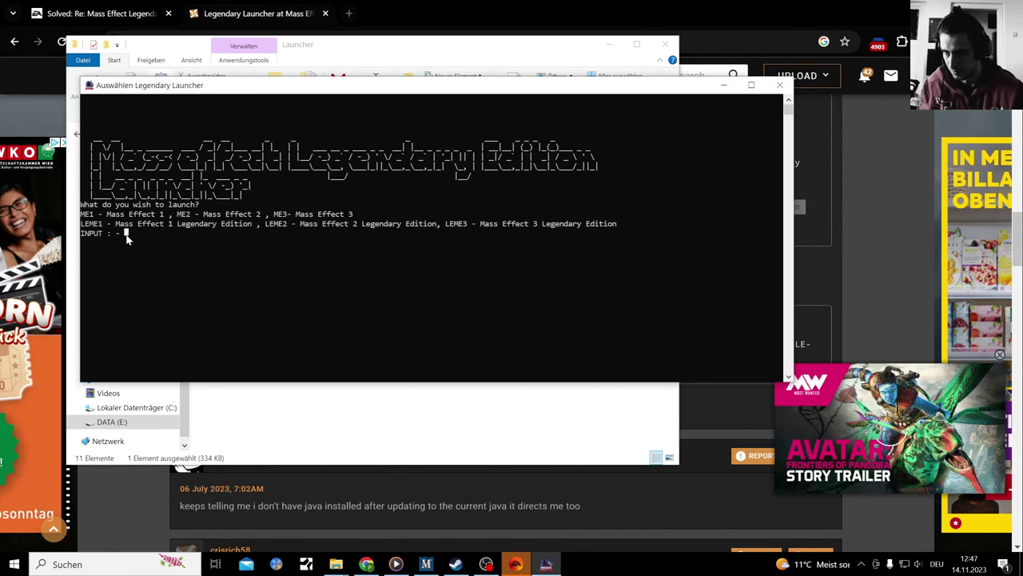
type("LEME1")
key("Return")
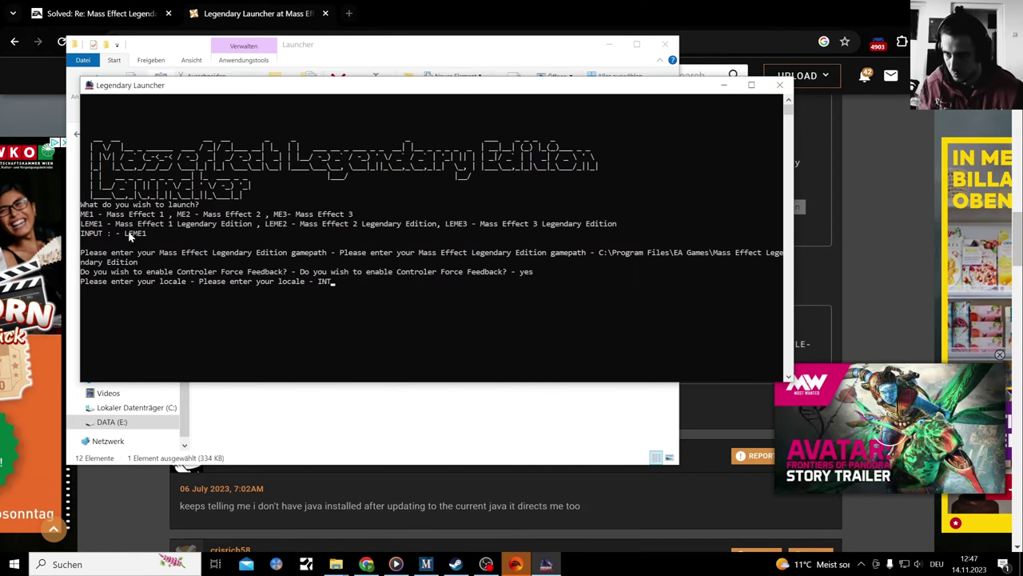
key("Return")
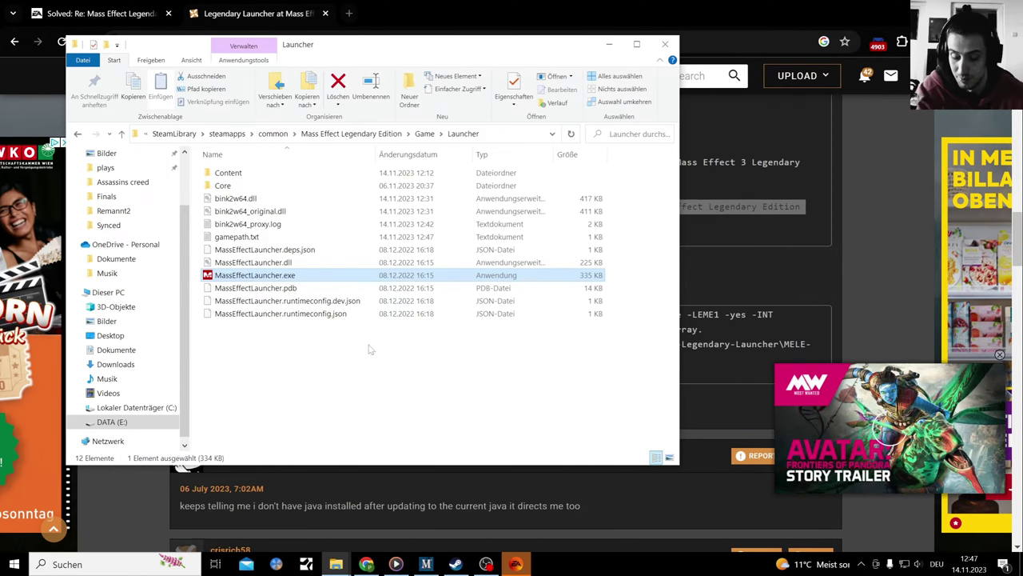
- Try to launch Mass Effect Legendary Edition from the EA app library, checking the game's status in Steam
left_click(517, 563)
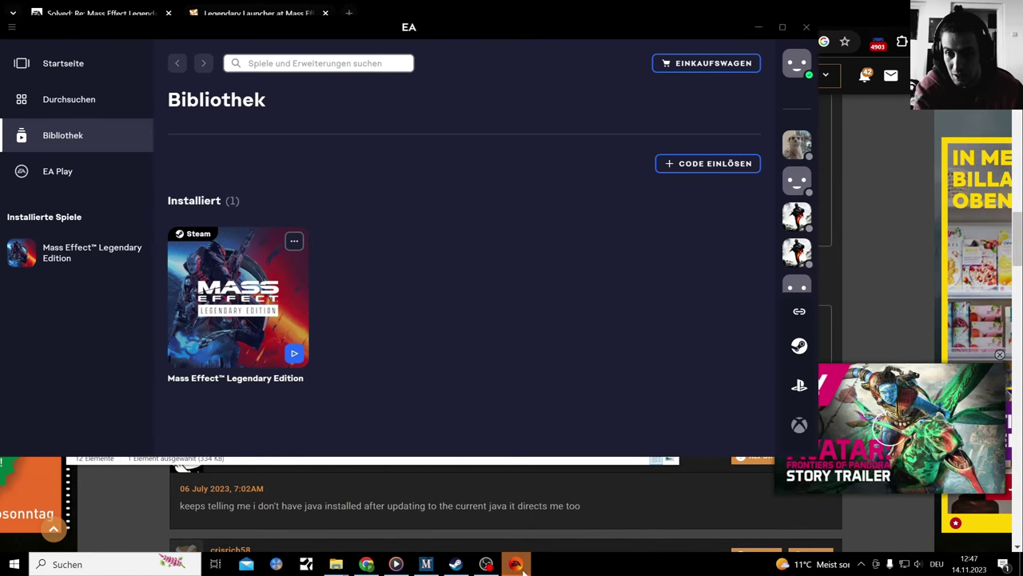
left_click(516, 565)
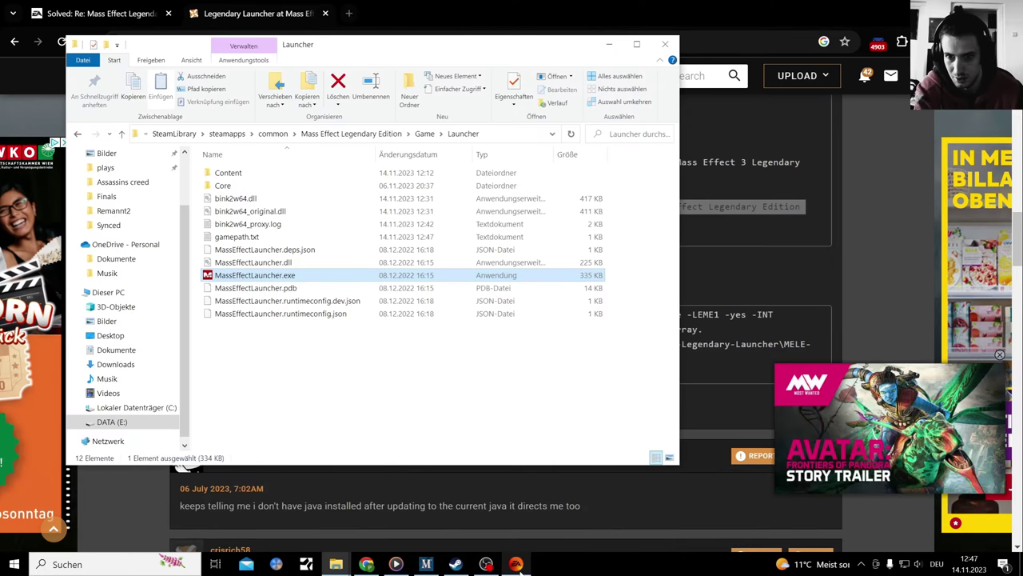
left_click(517, 564)
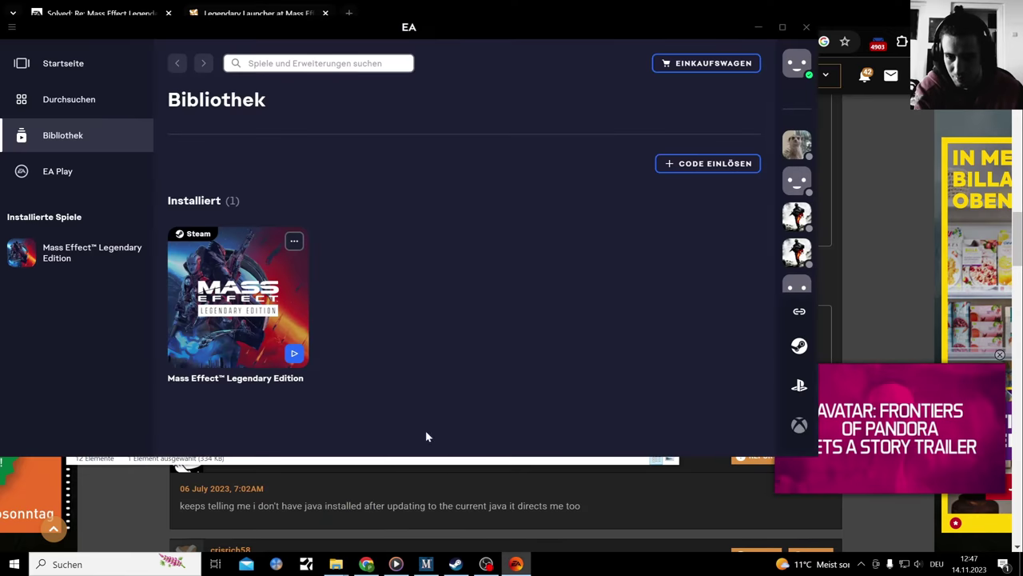
mouse_move(292, 358)
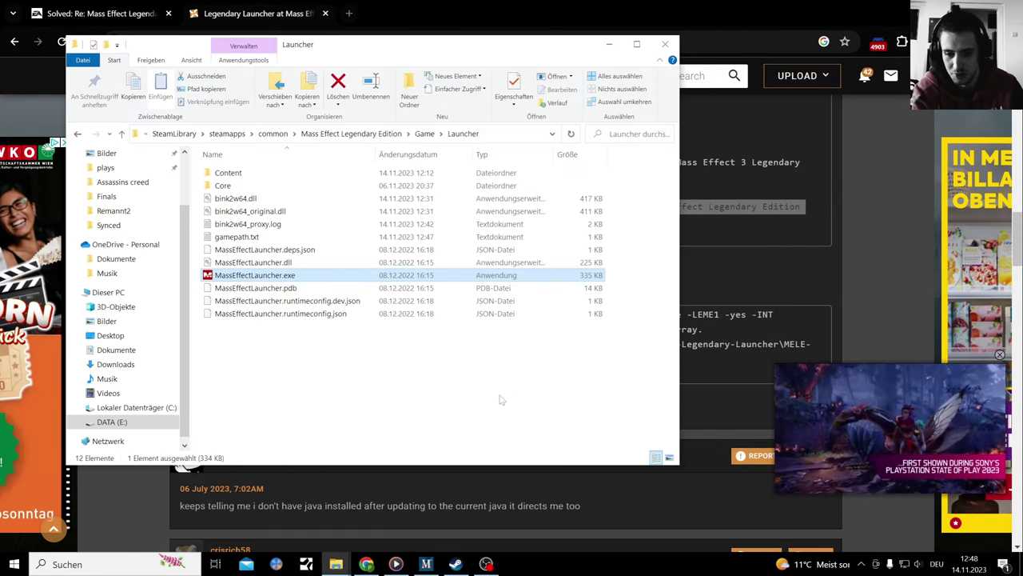
left_click(457, 567)
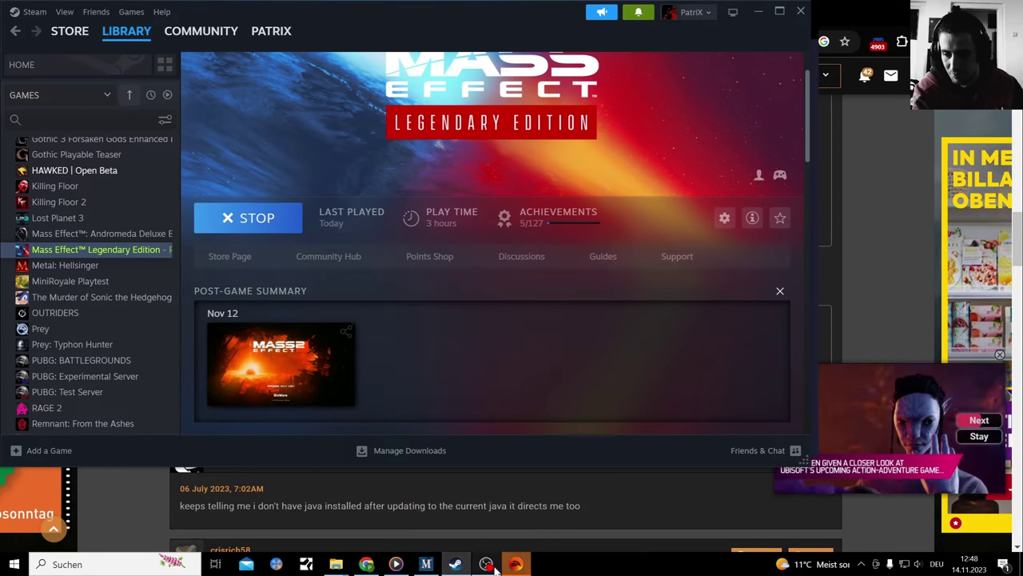
left_click(524, 566)
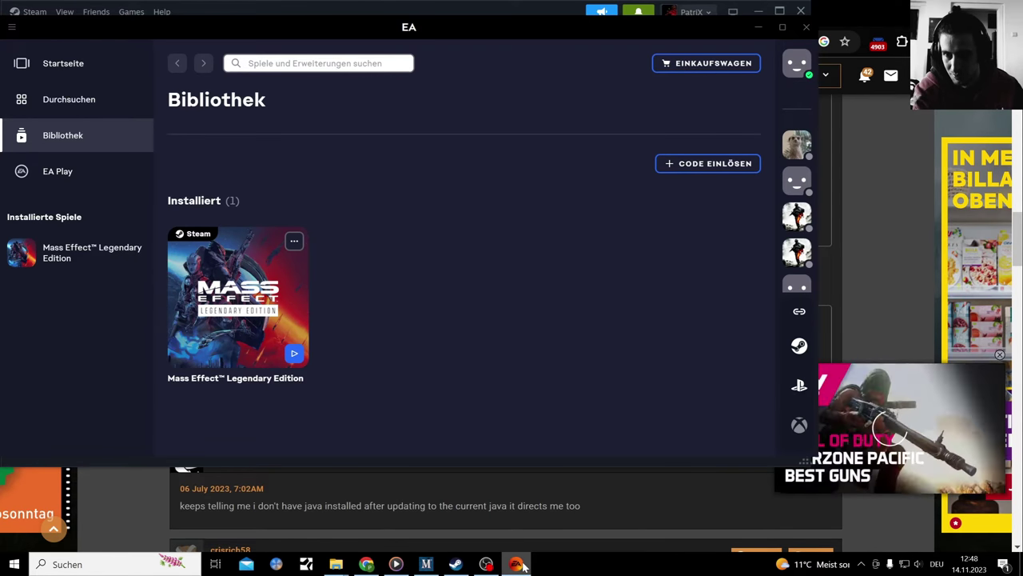
left_click(521, 564)
left_click(521, 564)
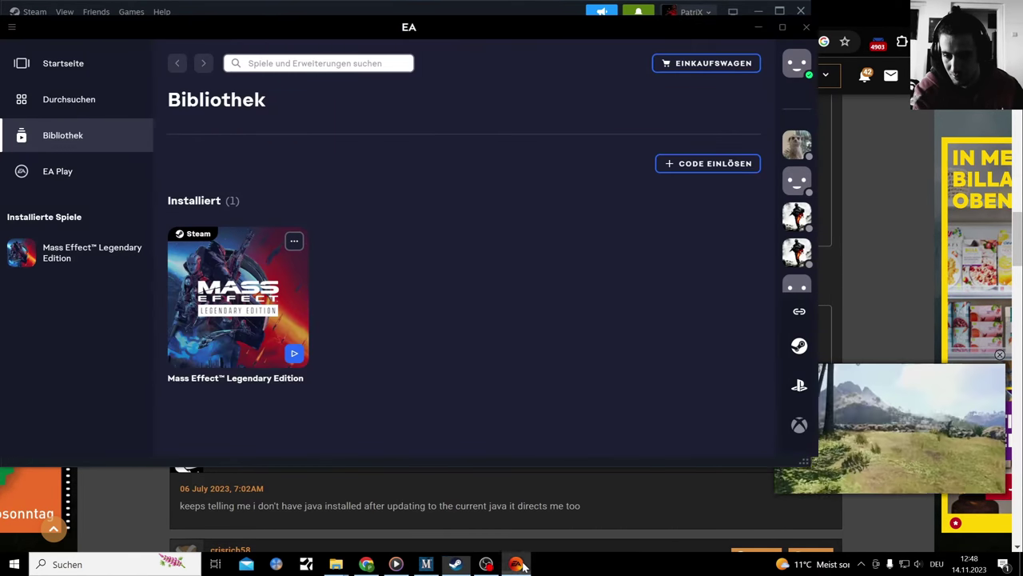
left_click(294, 349)
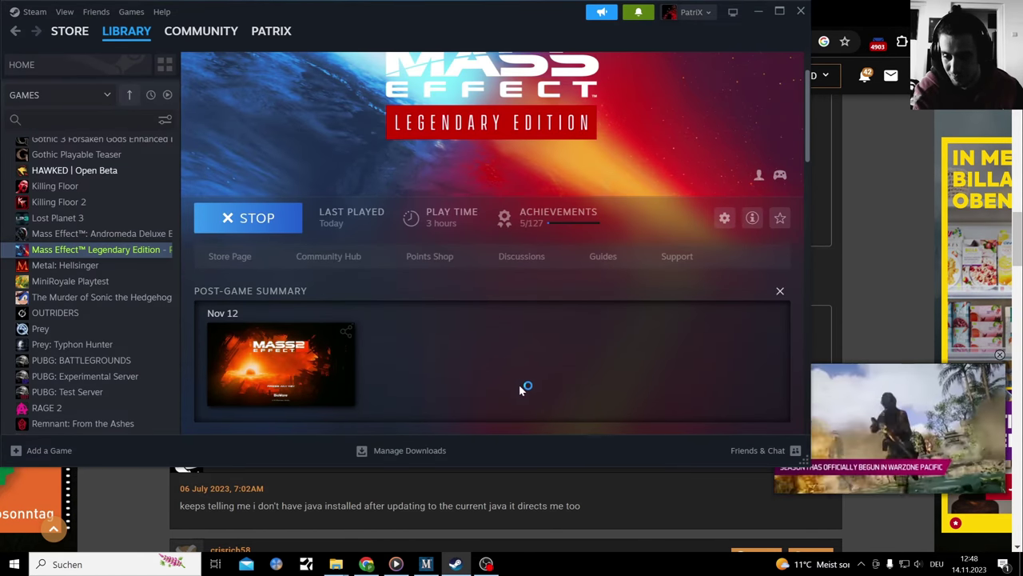
- Read the remaining posts about the Legendary Launcher for fixes to launch problems, and return from the posts page
left_click(367, 563)
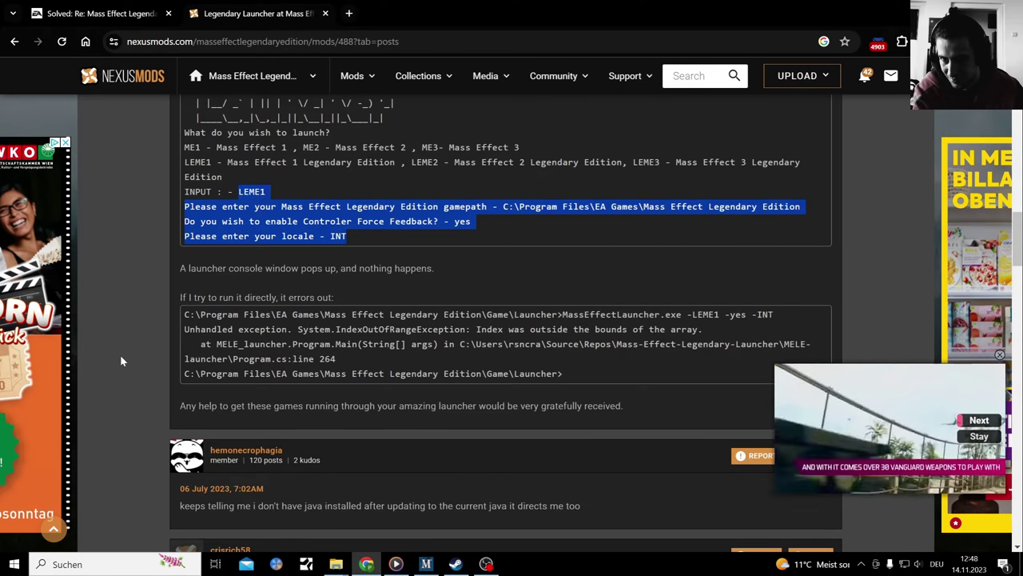
scroll(120, 354, "down", 3)
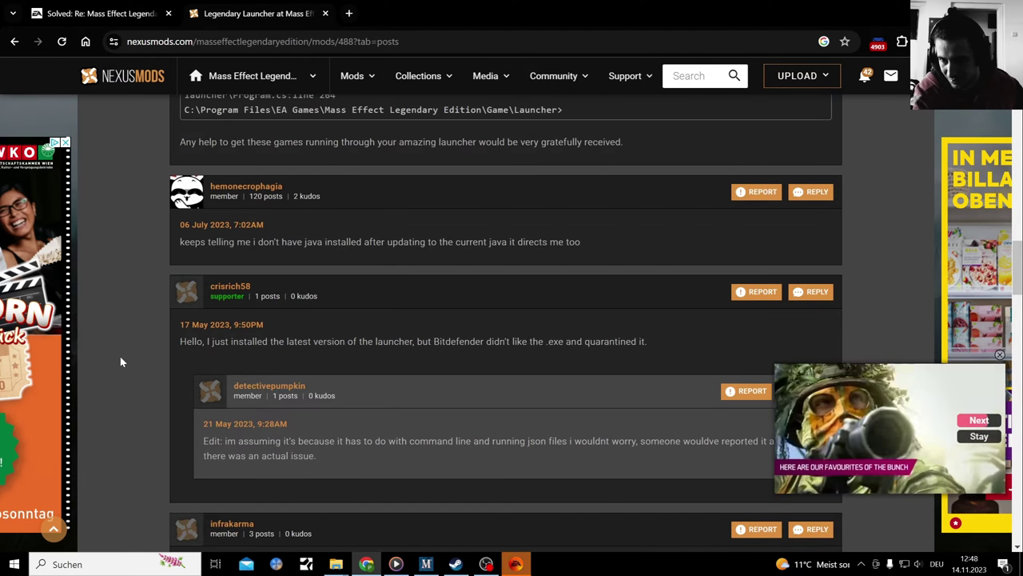
scroll(121, 362, "down", 2)
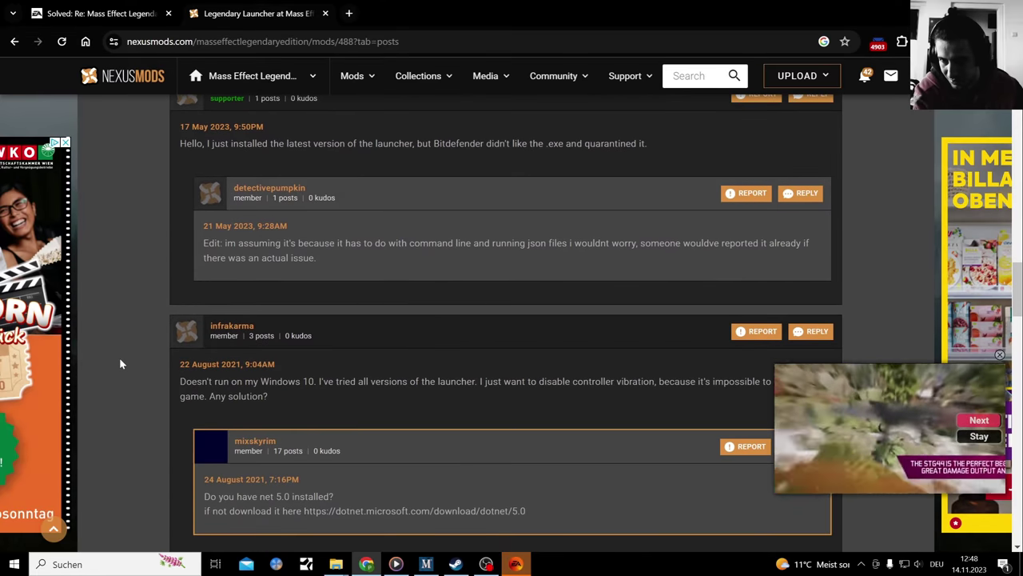
scroll(117, 365, "down", 2)
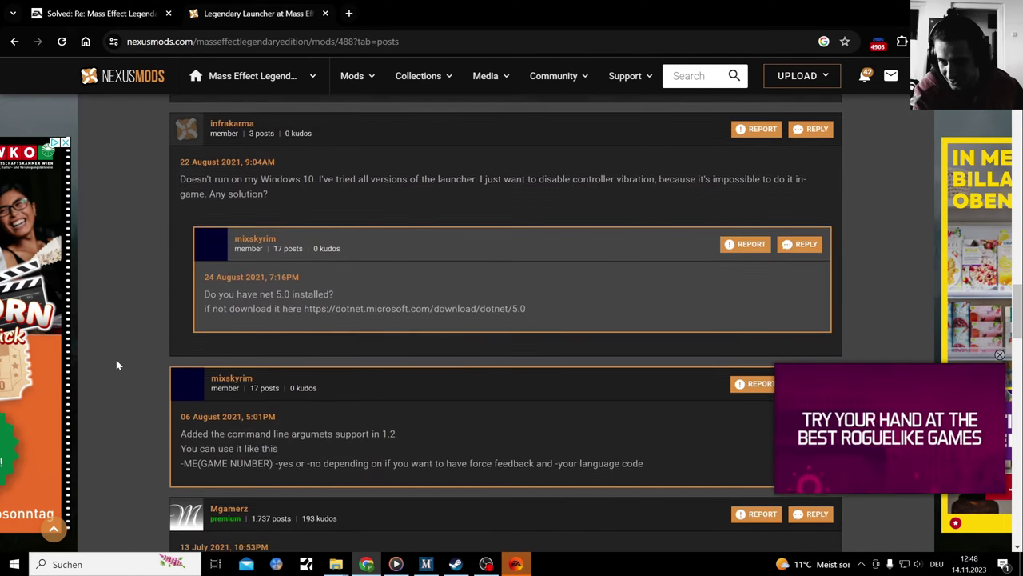
scroll(117, 364, "down", 3)
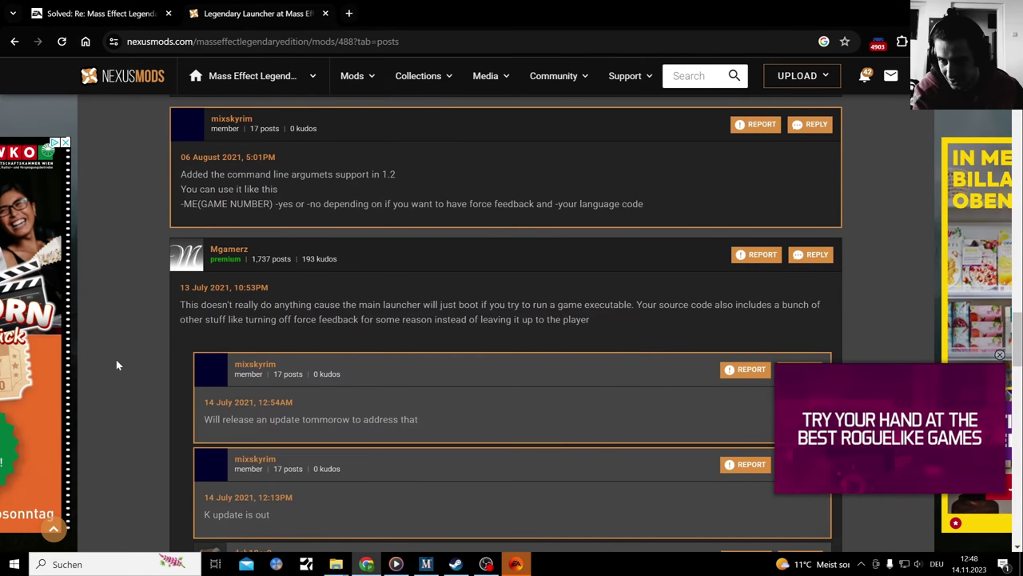
scroll(116, 363, "down", 7)
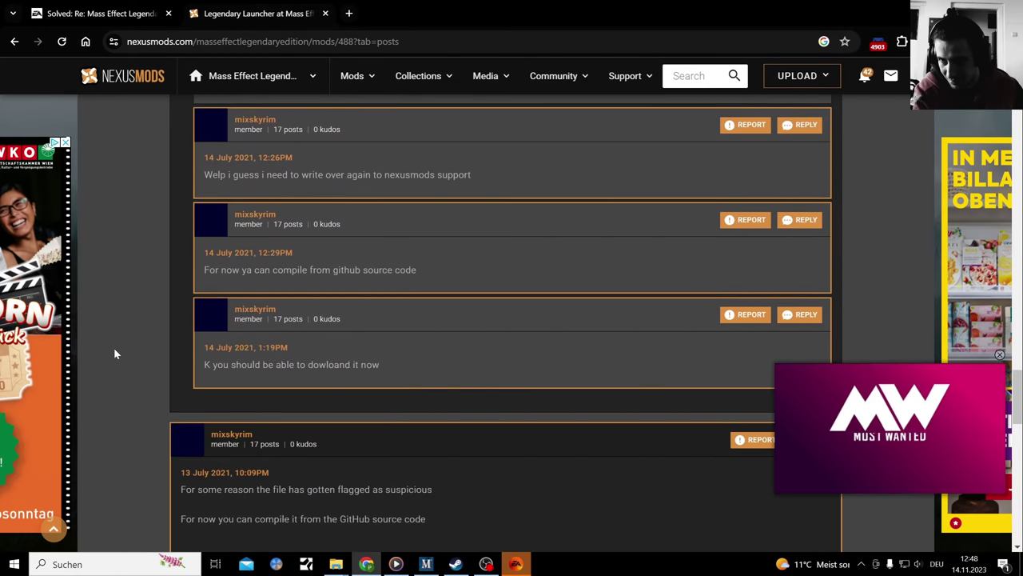
left_click(14, 43)
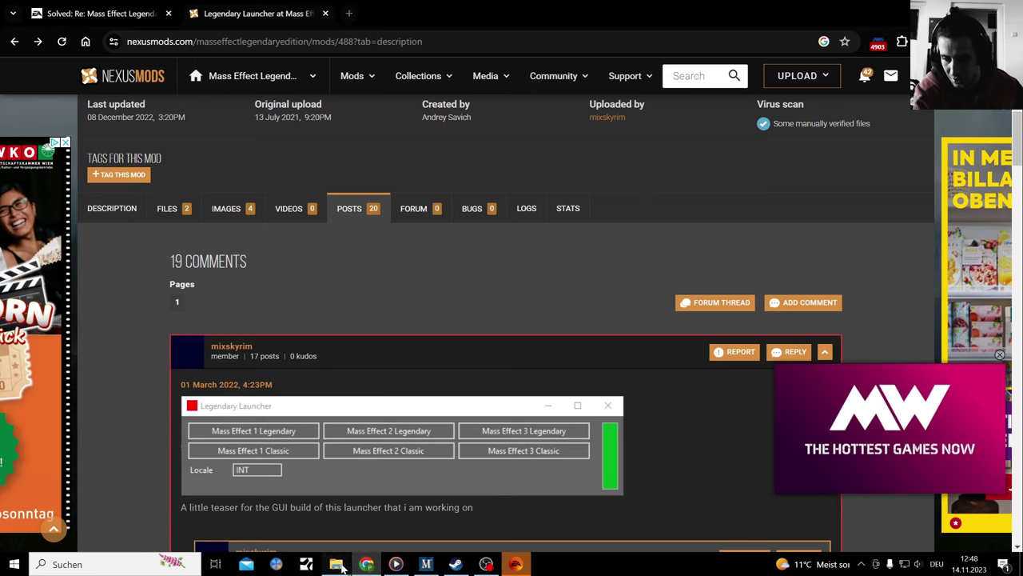
- Undo the move of the command-line launcher files into the game's Launcher folder
mouse_move(336, 564)
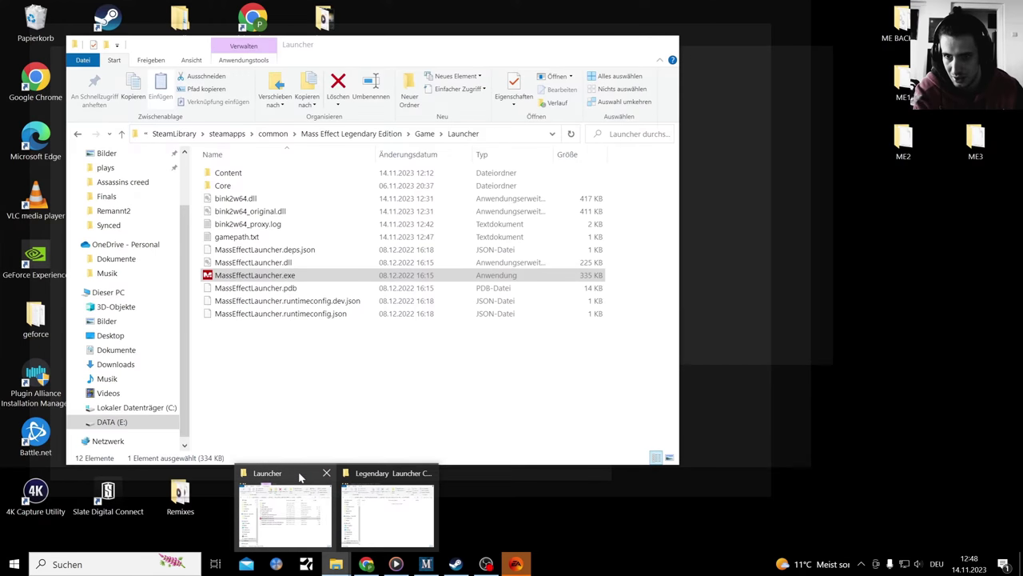
left_click(298, 475)
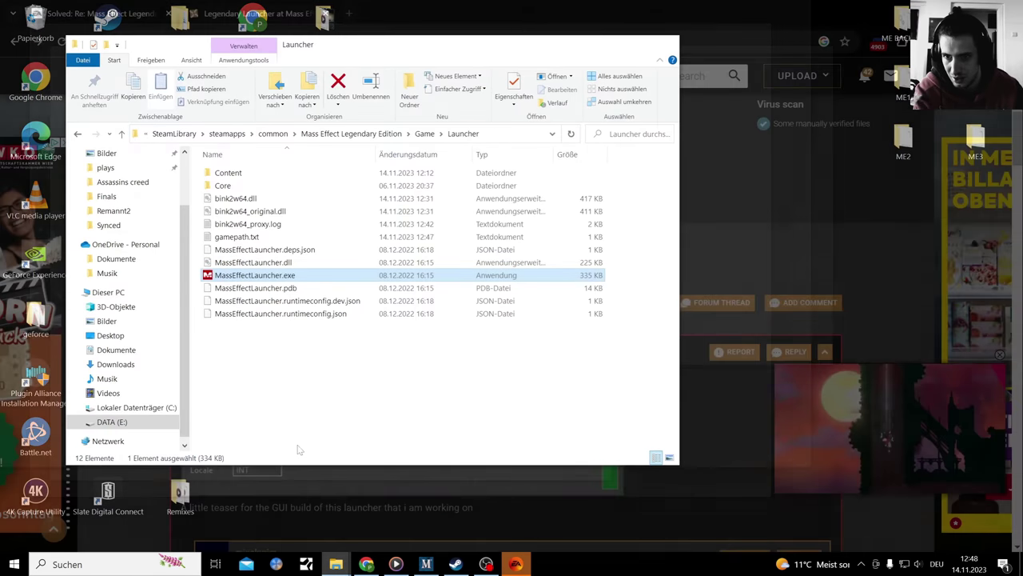
right_click(312, 370)
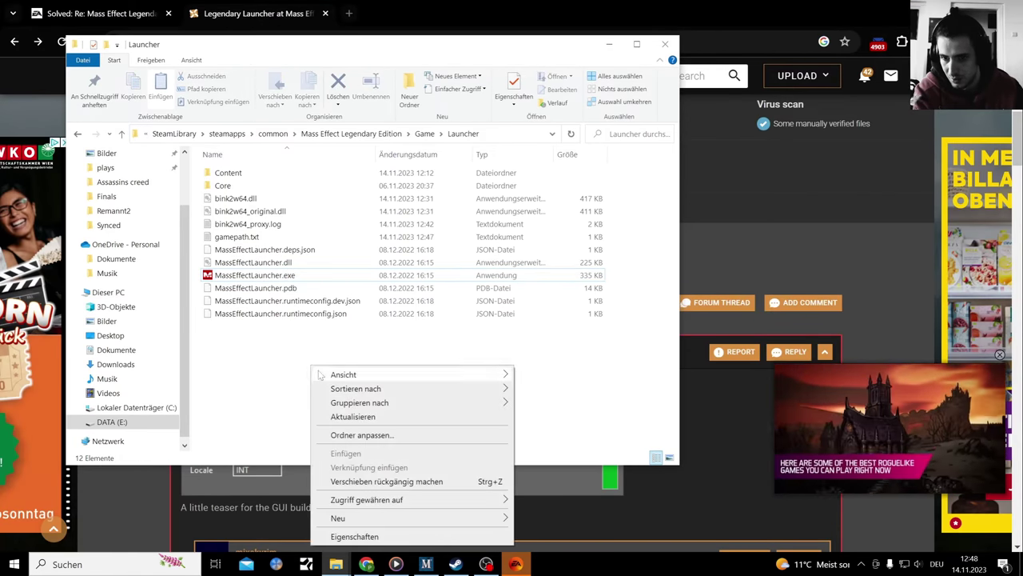
left_click(375, 483)
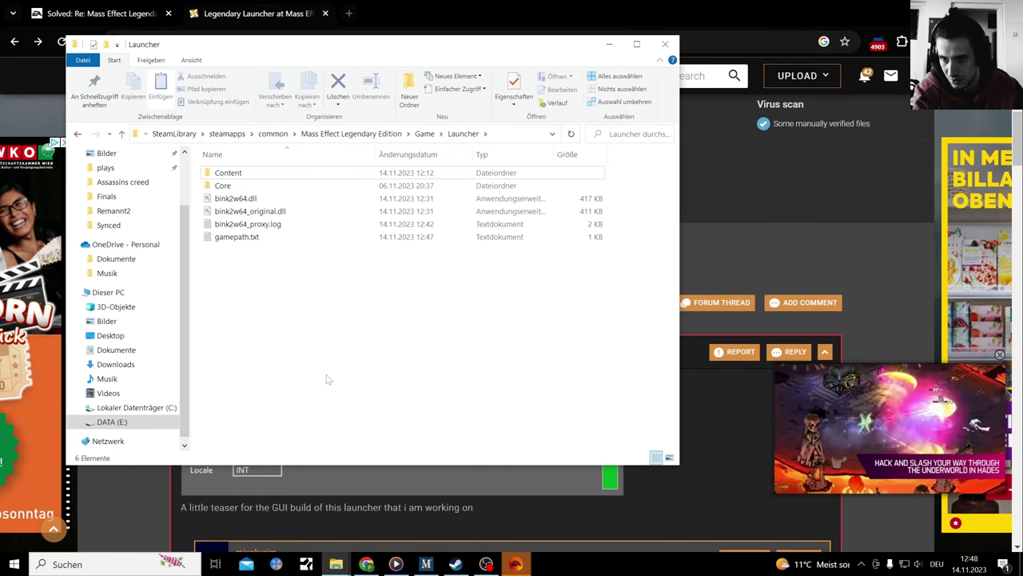
- Undo the last two file deletions from the Launcher folder window, and redo one of them
right_click(319, 339)
left_click(389, 453)
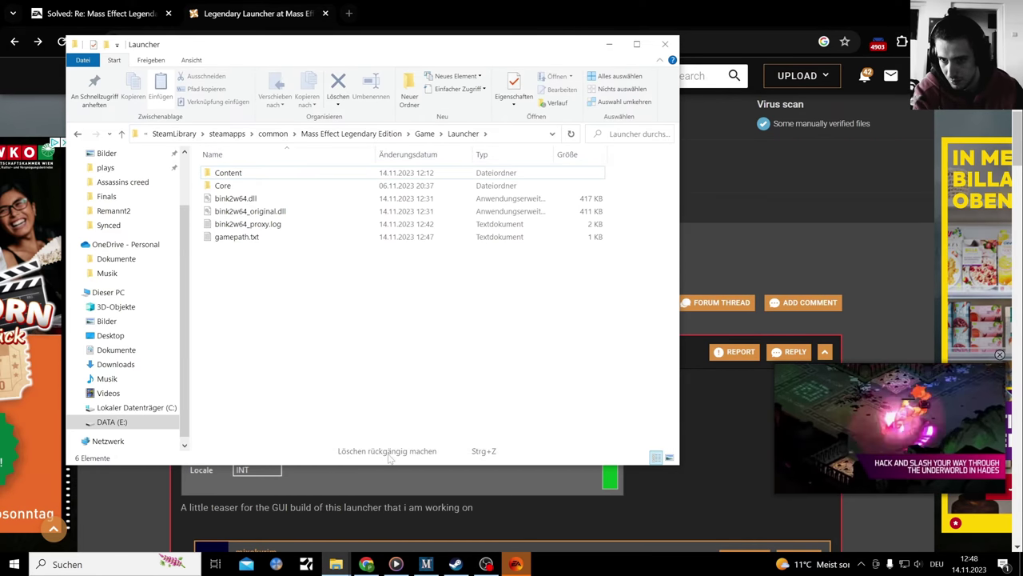
right_click(322, 346)
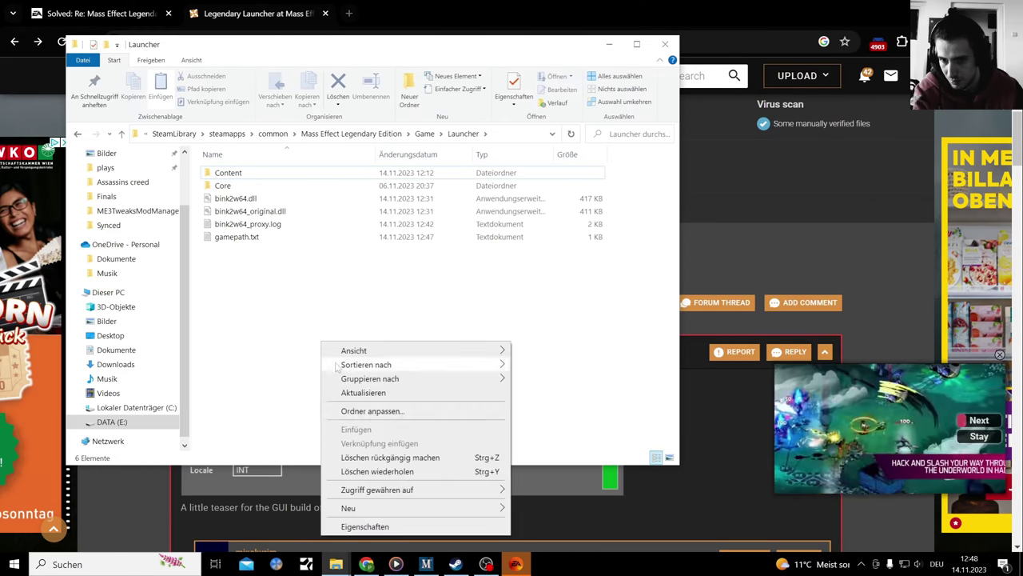
left_click(390, 457)
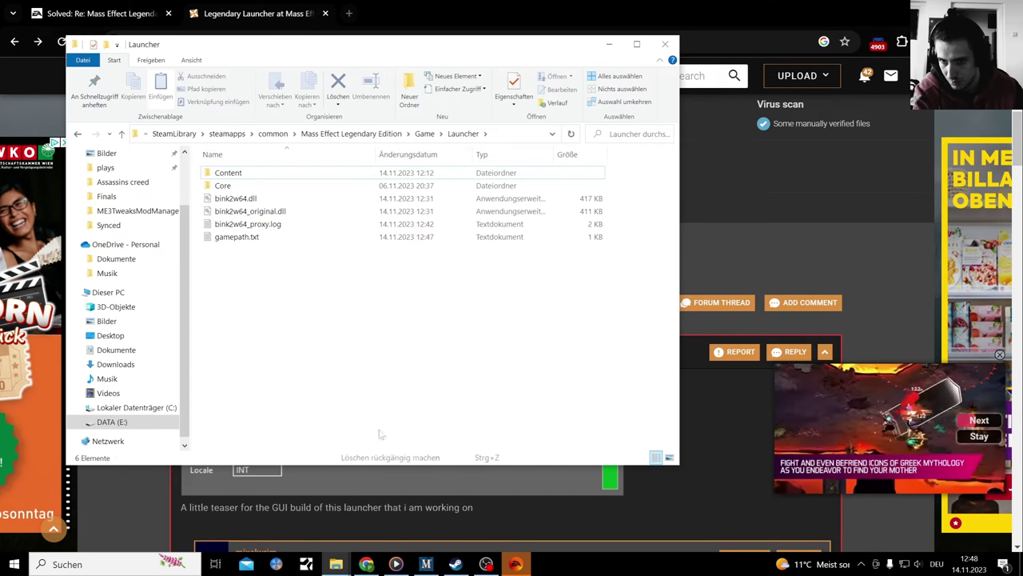
right_click(301, 313)
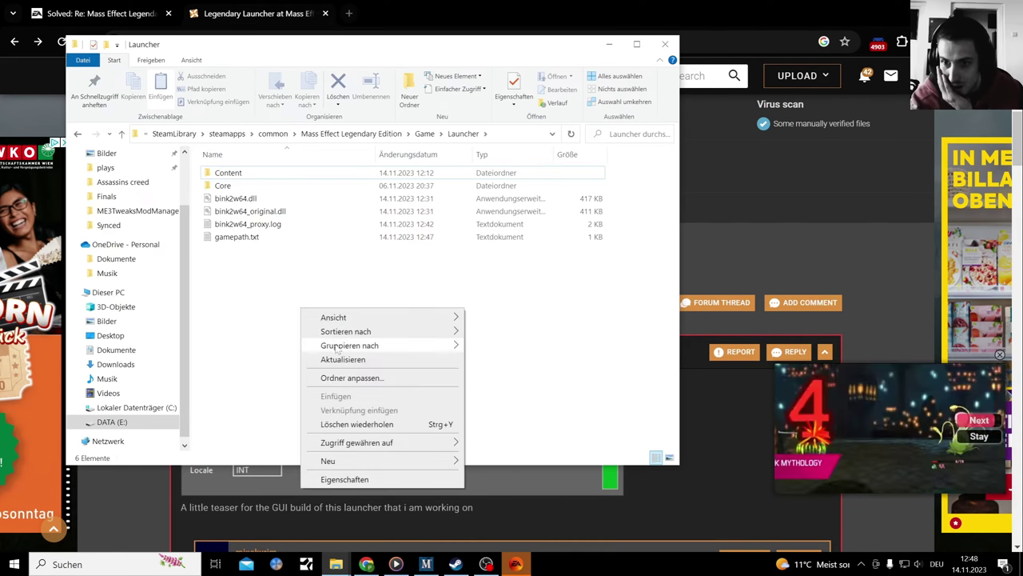
left_click(366, 425)
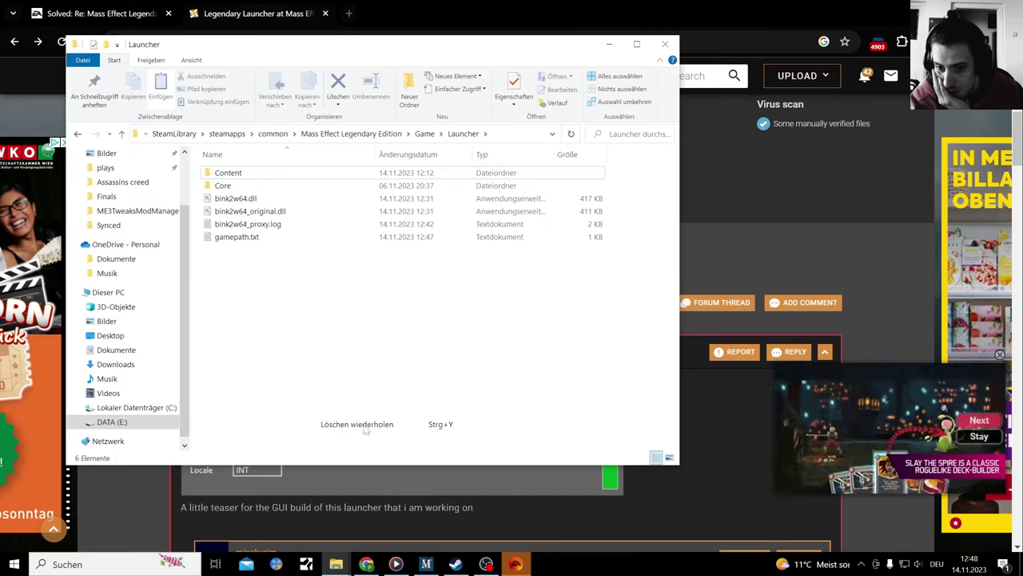
right_click(311, 335)
left_click(569, 370)
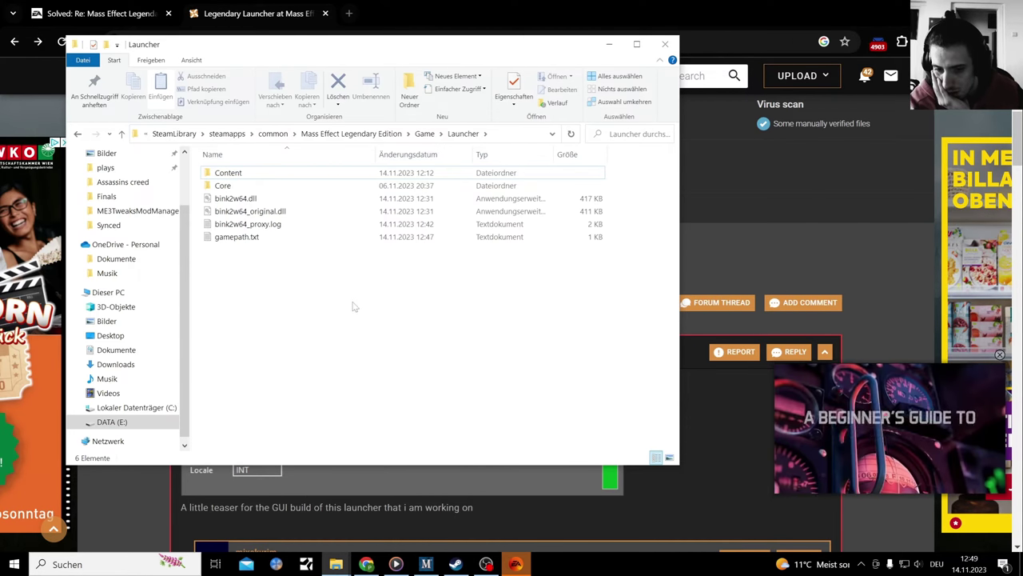
- Try to start Mass Effect Legendary Edition from the EA app library again, and bring the EA app back to the front
left_click(516, 563)
left_click(295, 351)
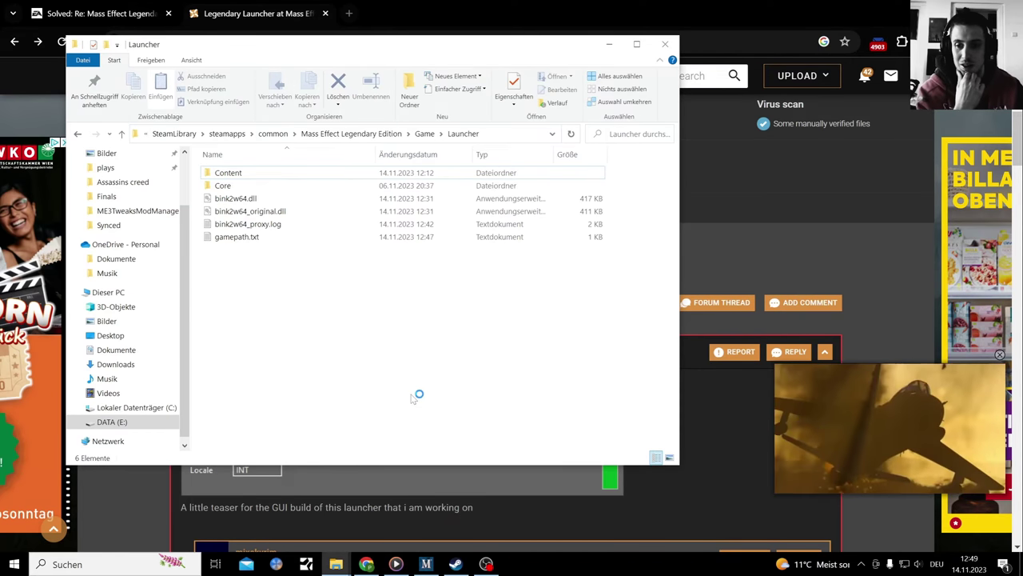
left_click(424, 134)
double_click(263, 176)
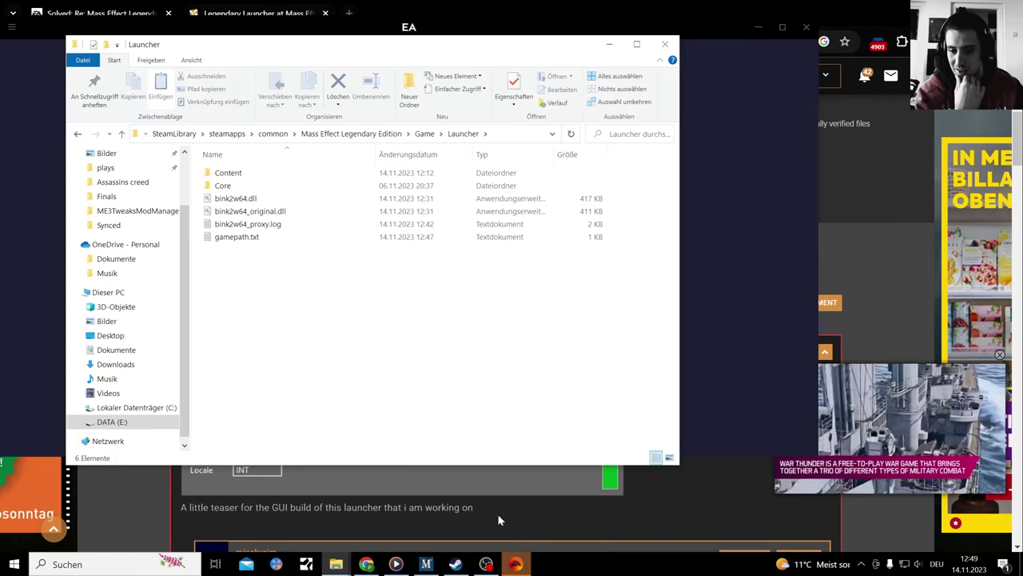
left_click(515, 564)
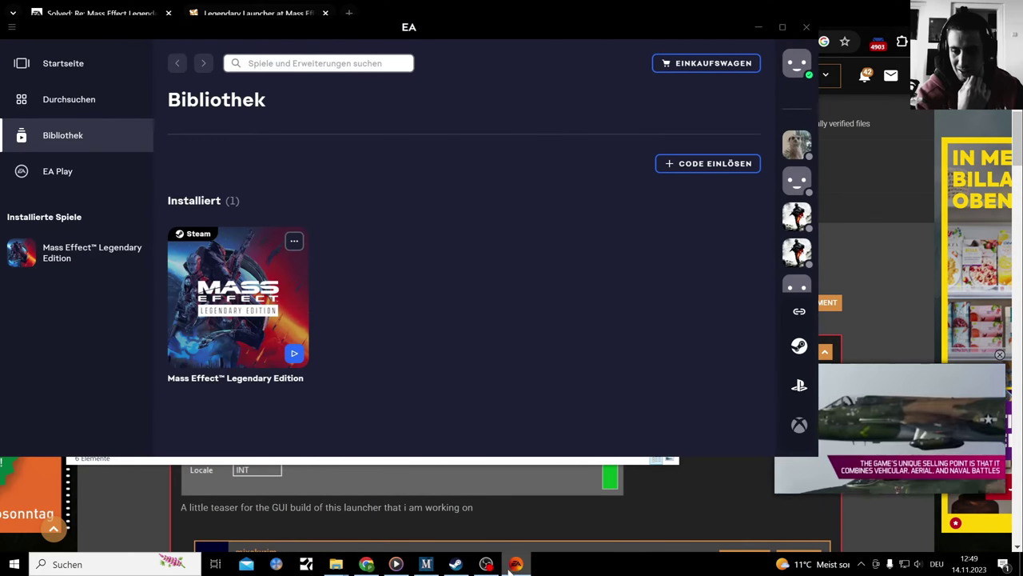
left_click(395, 564)
left_click(395, 564)
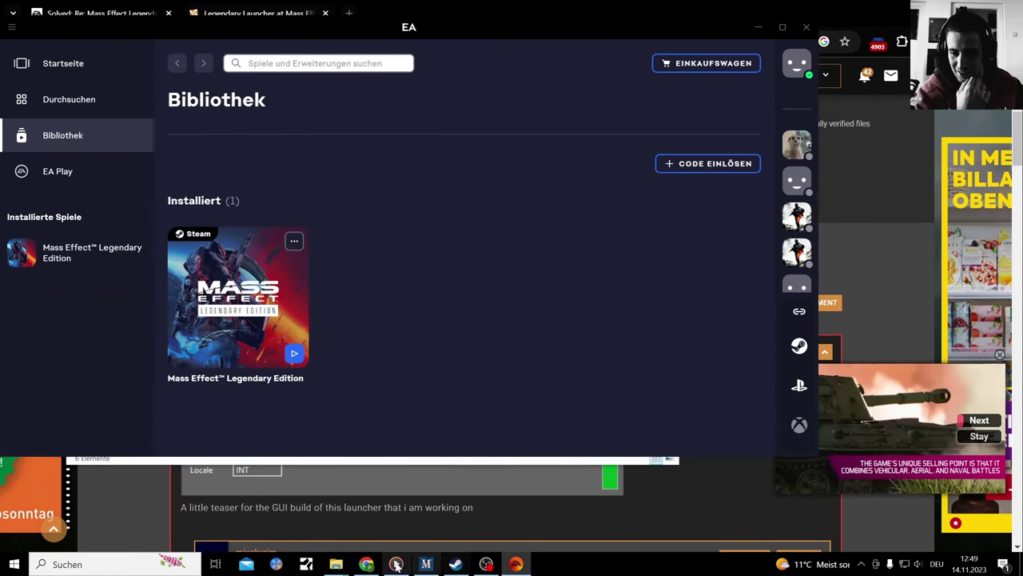
- Switch to the Legendary Launcher Command Line folder and go up to its parent folder, ME3TweaksModManager
mouse_move(336, 563)
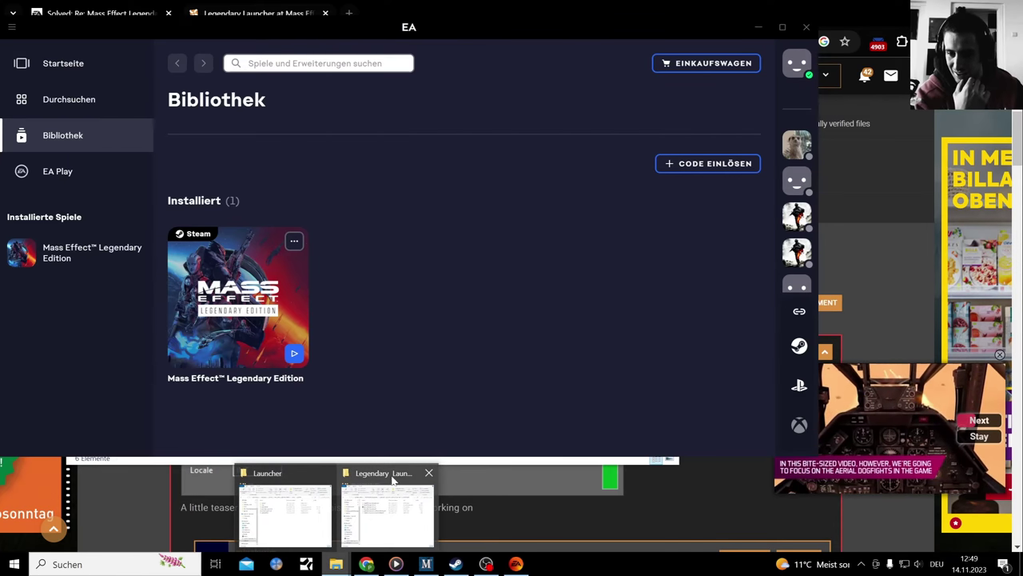
left_click(286, 499)
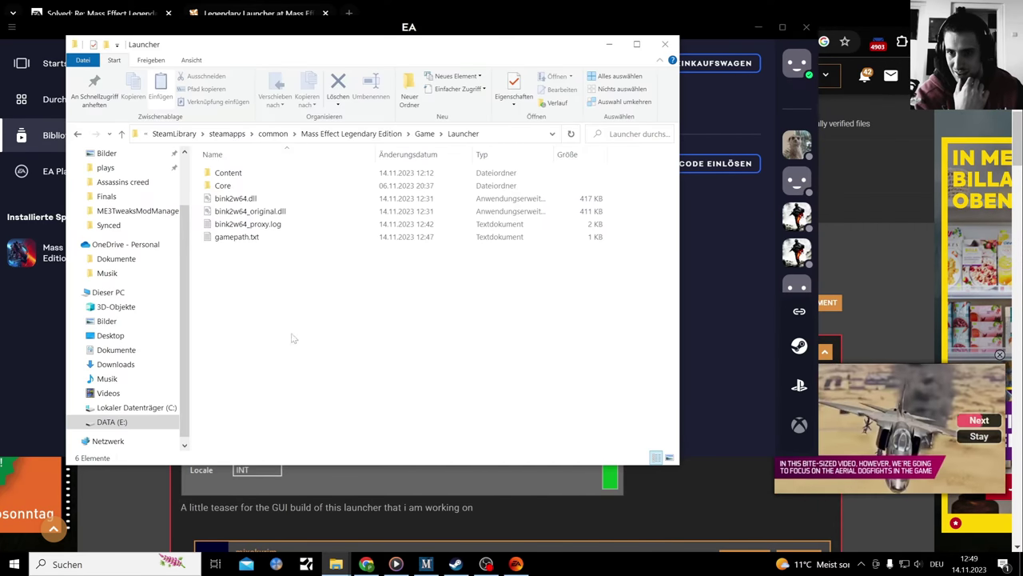
mouse_move(335, 563)
left_click(356, 511)
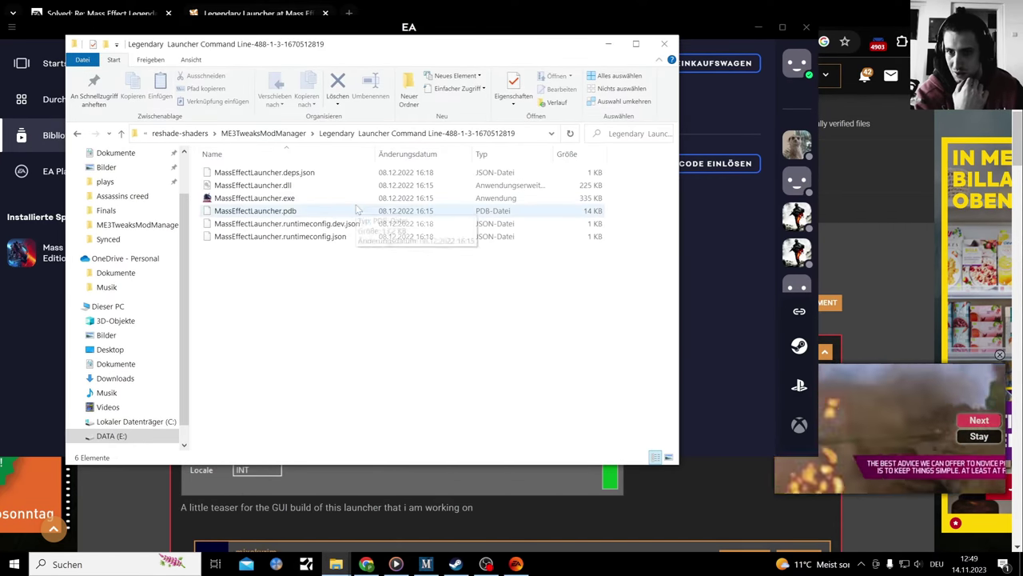
left_click(256, 133)
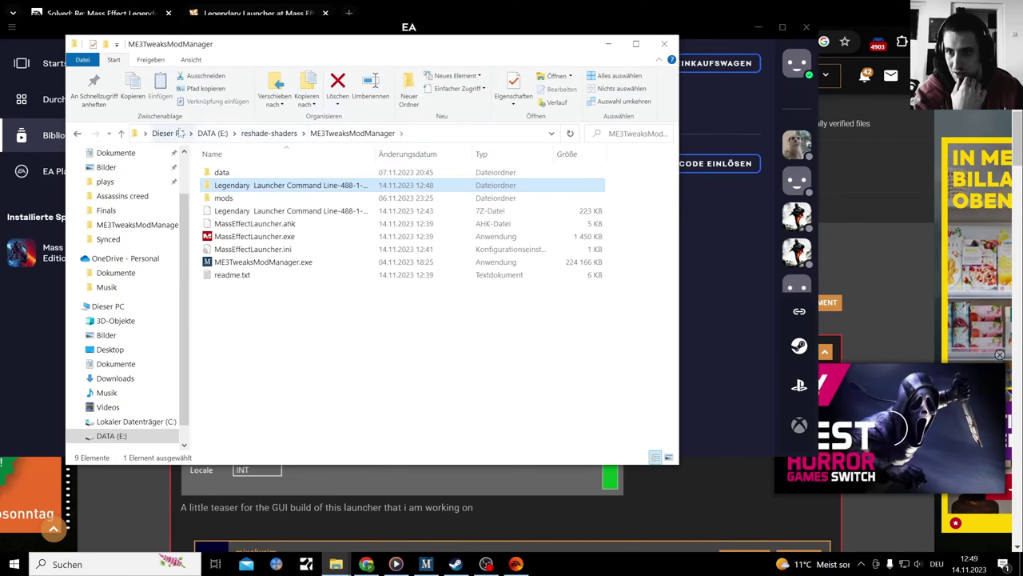
- Run MassEffectLauncher.exe from the ME3TweaksModManager folder, replacing the running instance, and on the repeated run decline the replacement
right_click(253, 236)
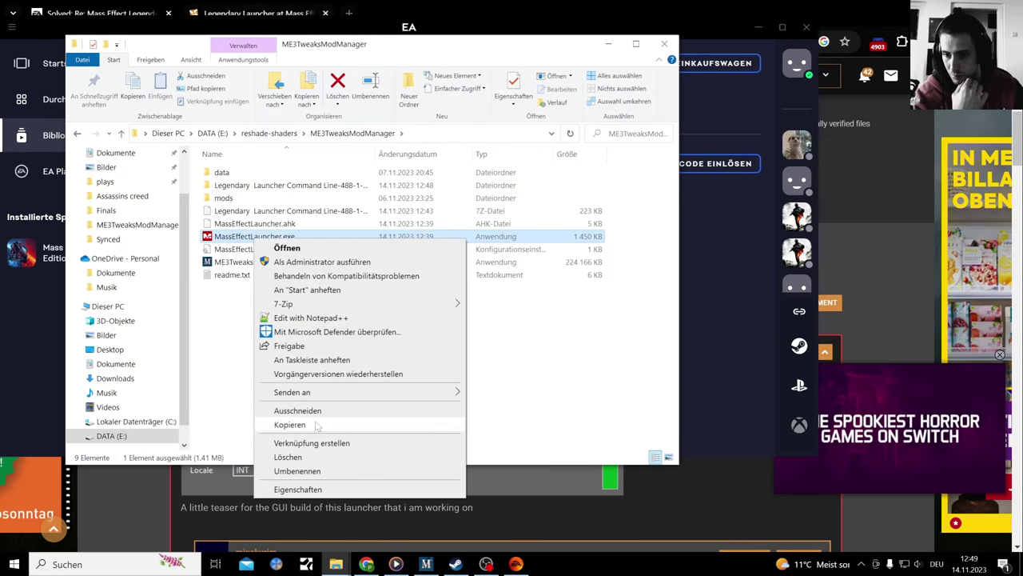
double_click(237, 238)
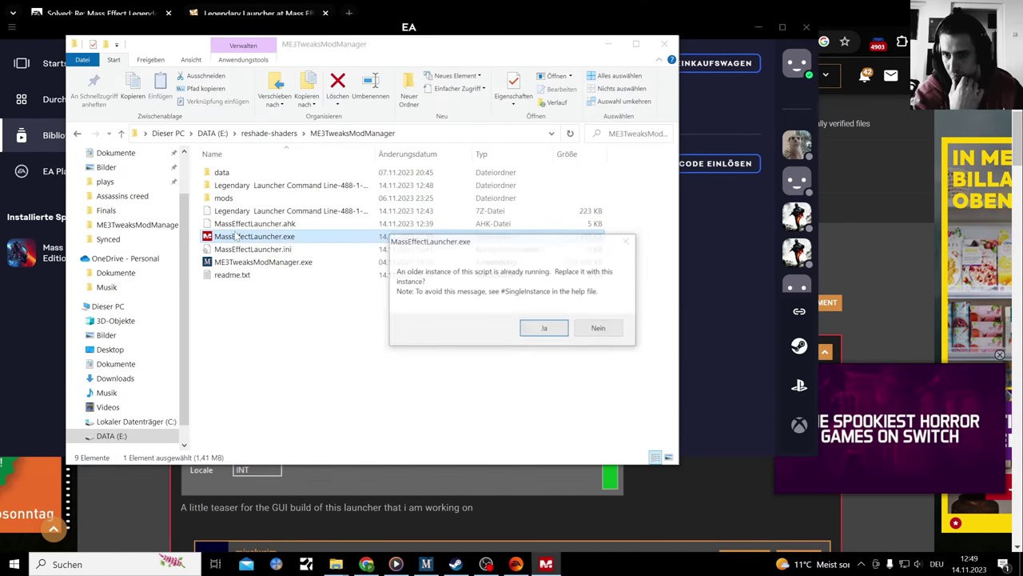
left_click(545, 329)
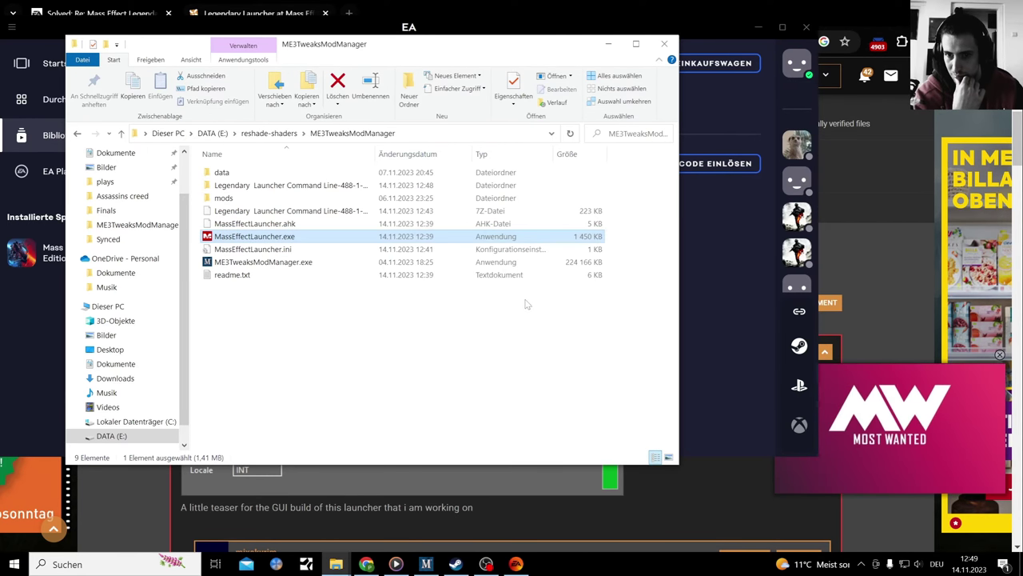
double_click(275, 237)
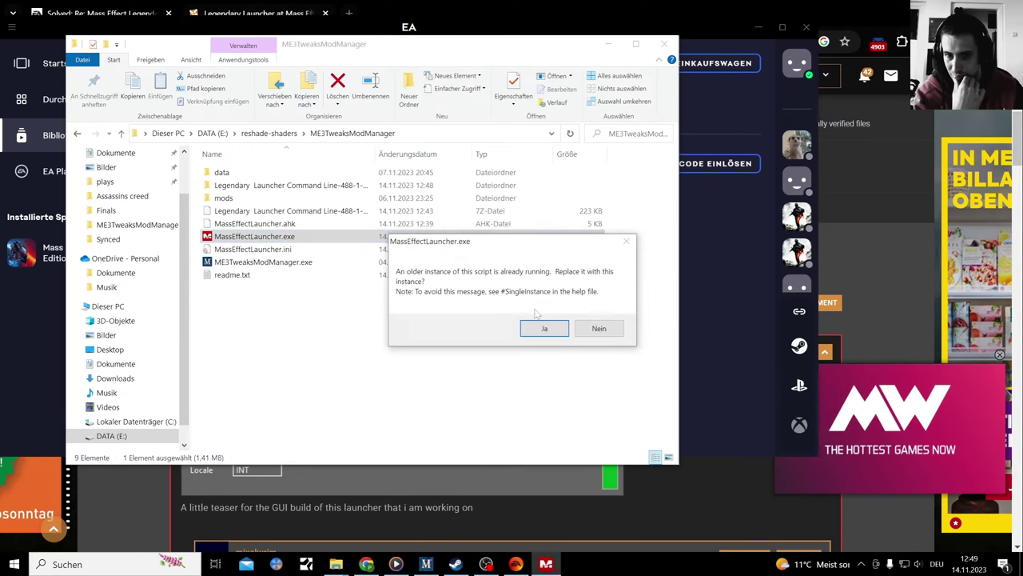
left_click(544, 328)
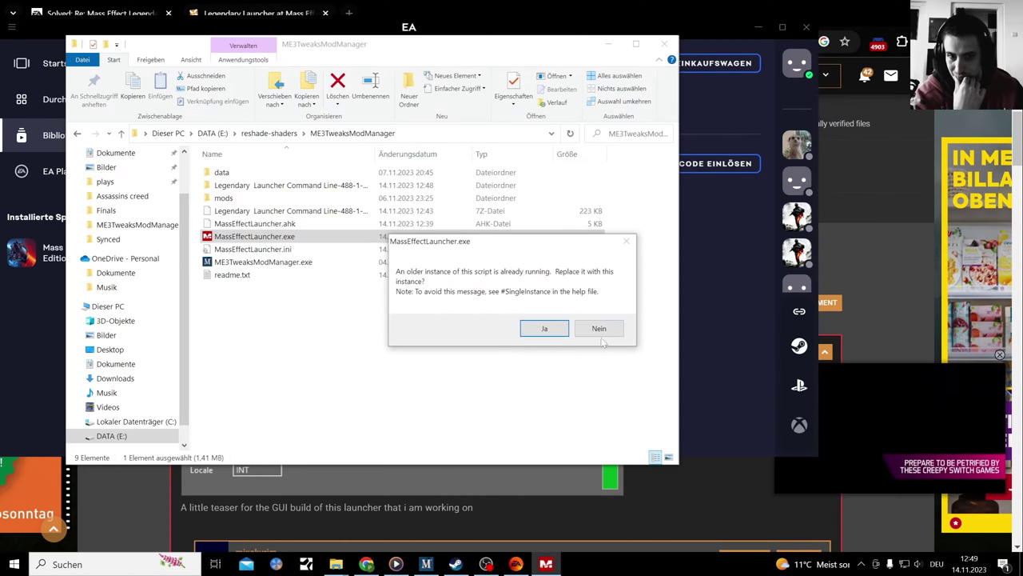
left_click(601, 329)
left_click(615, 325)
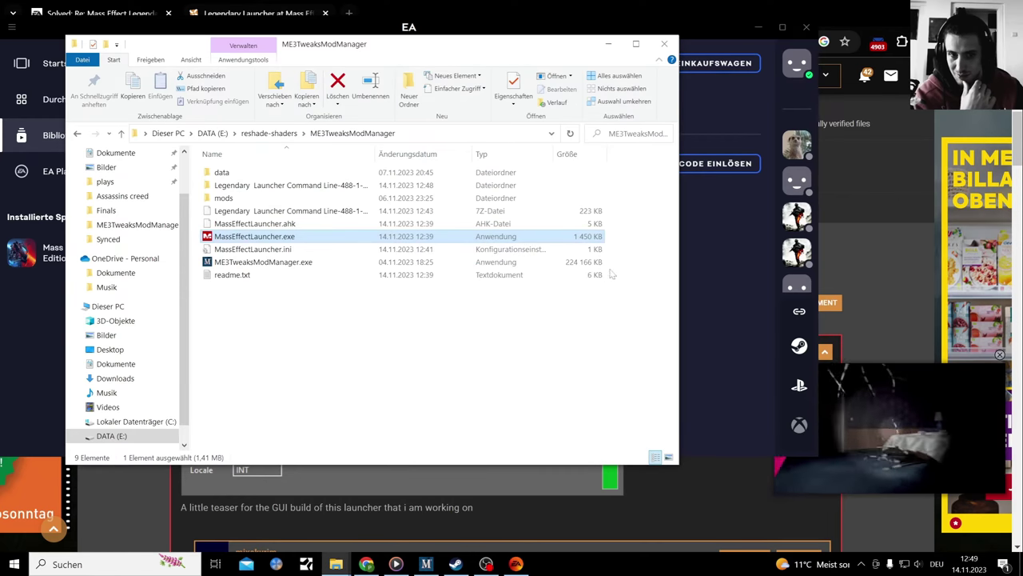
left_click(486, 563)
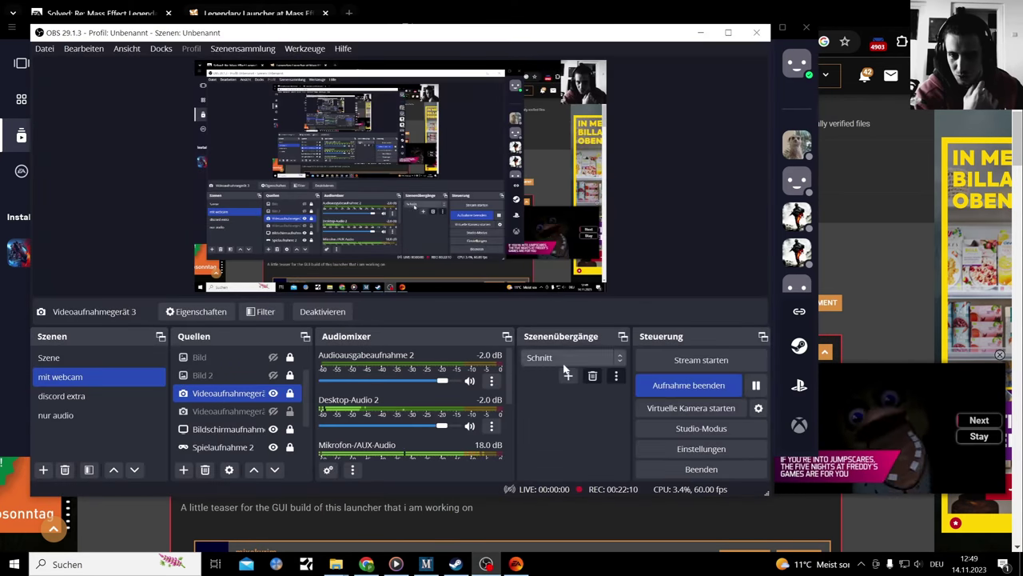
left_click(696, 387)
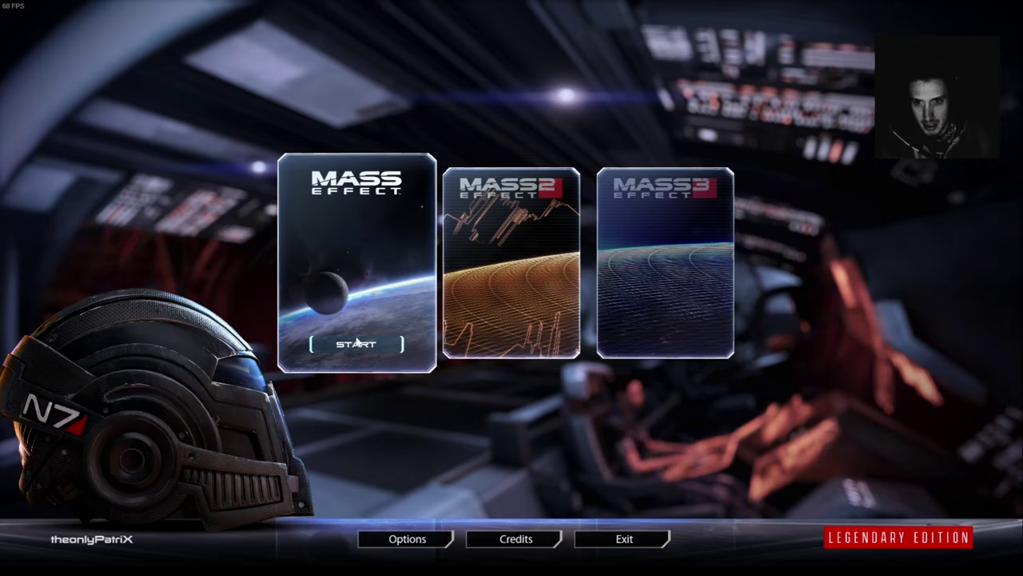
- Try to start the first Mass Effect from the Legendary Edition launcher, and close the launcher window
left_click(376, 345)
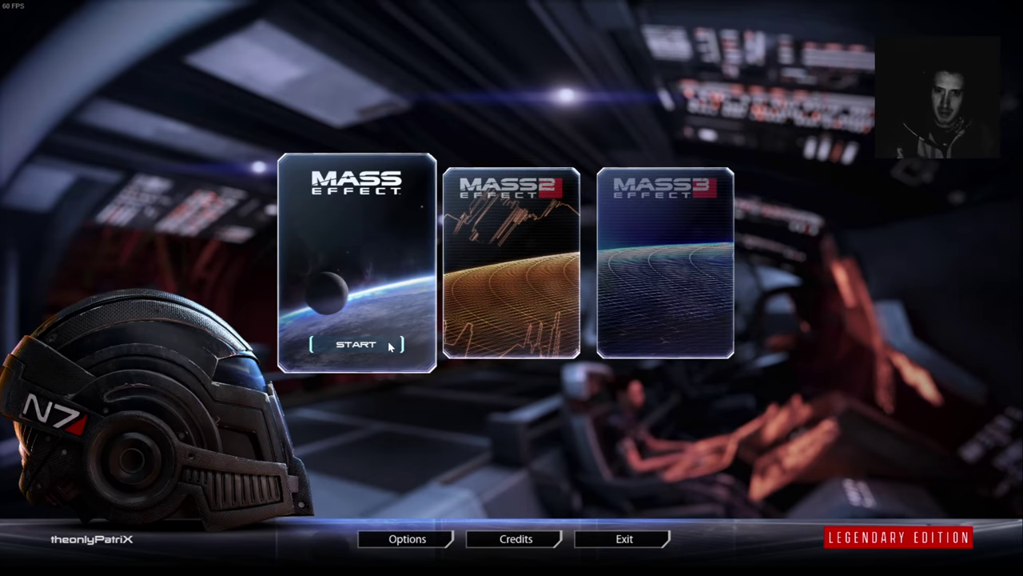
left_click(633, 543)
key("super")
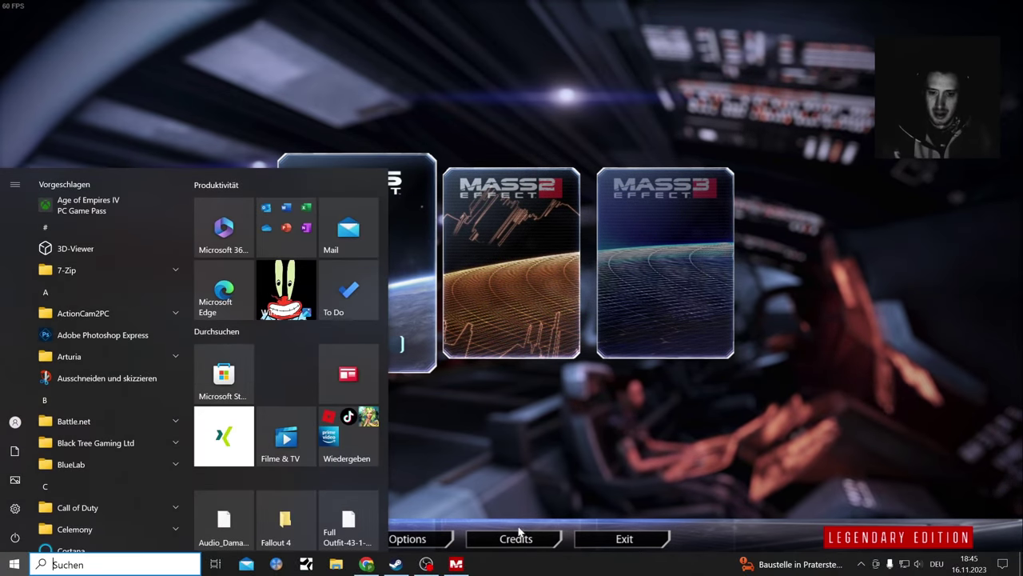
right_click(457, 566)
left_click(454, 543)
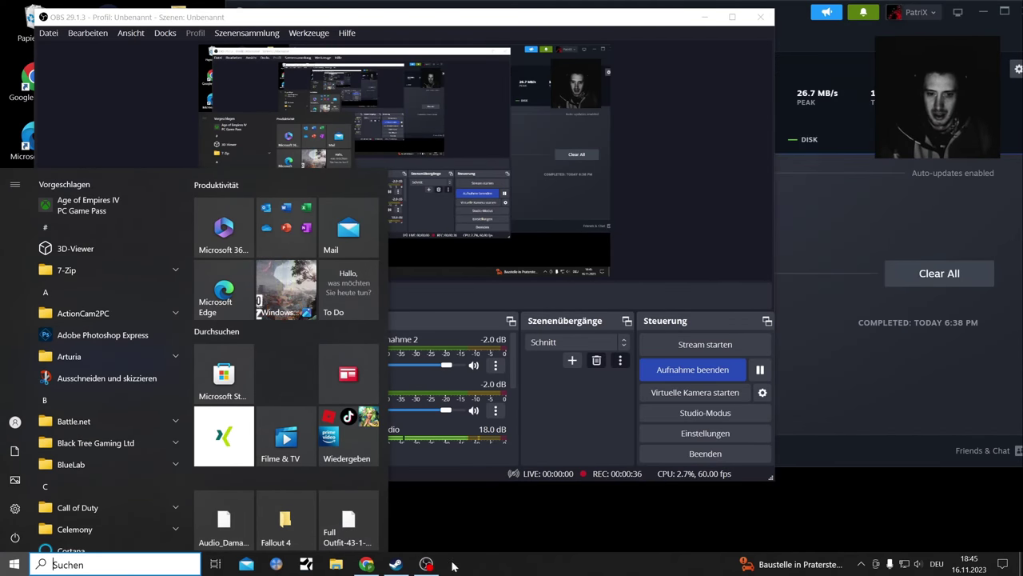
- Switch to Steam, maximize it and launch Mass Effect Legendary Edition from the library
left_click(904, 404)
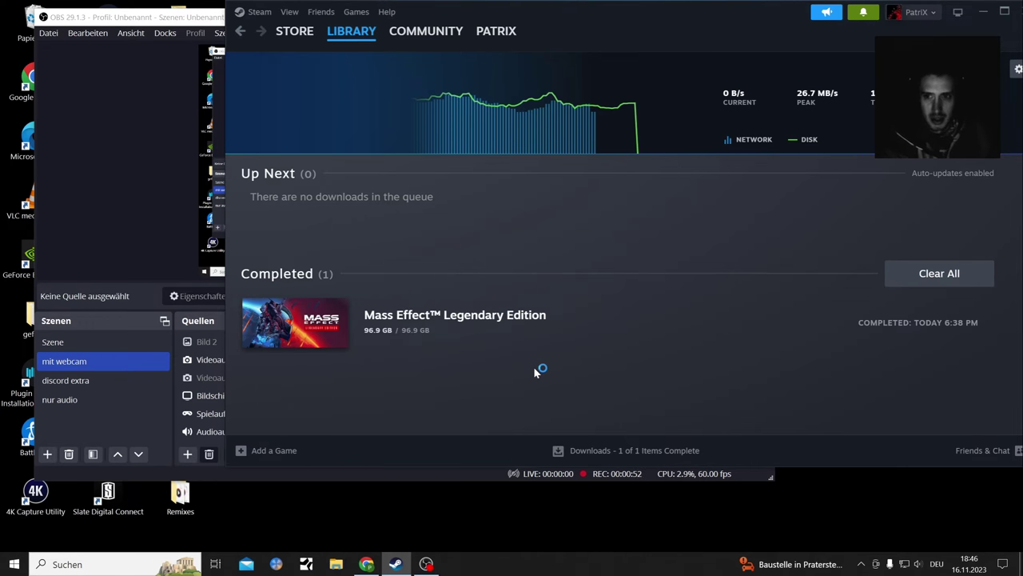
left_click(1004, 13)
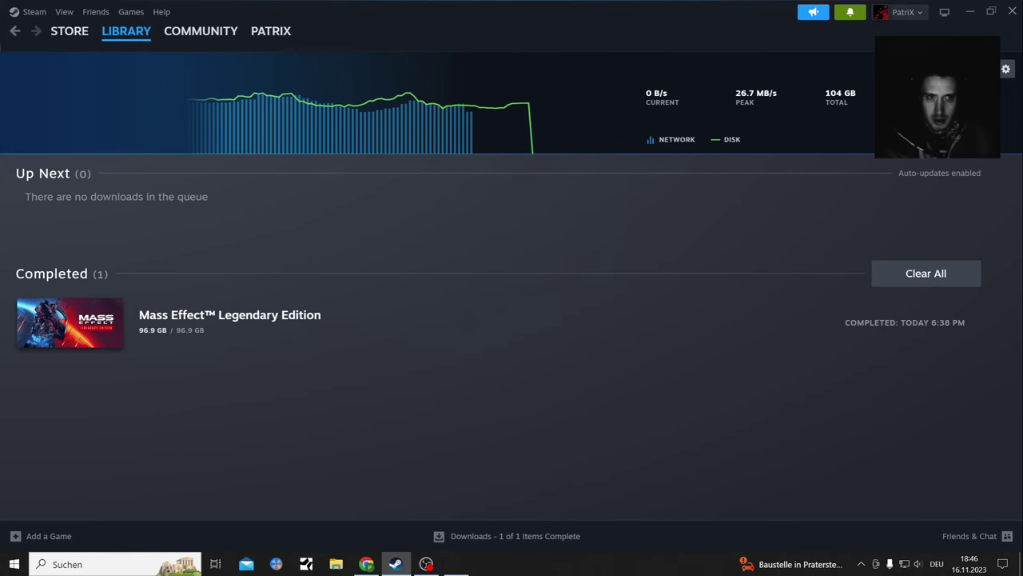
left_click(125, 33)
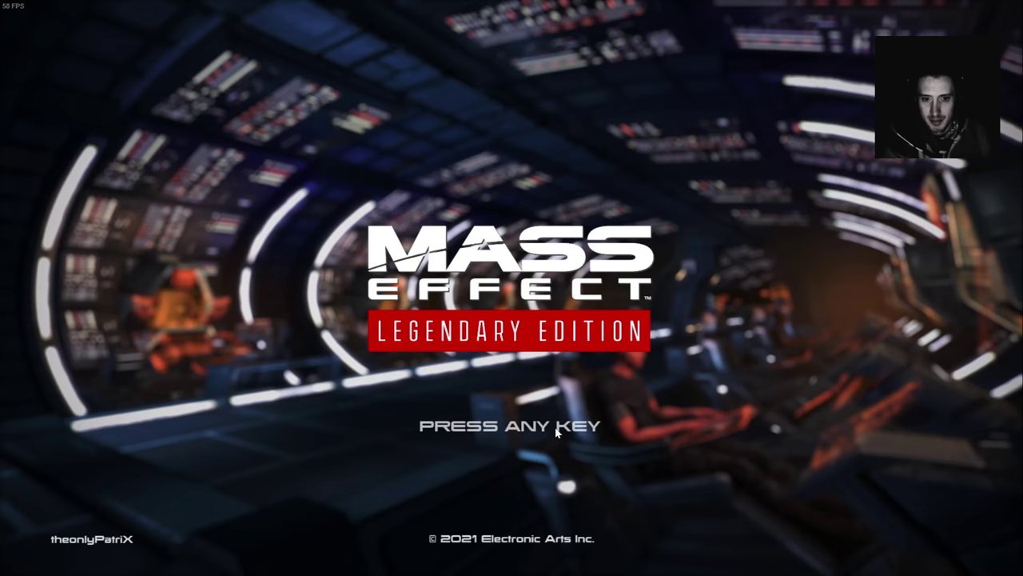
- Continue past the Legendary Edition title screen and start Mass Effect 2 through to its main menu
left_click(557, 432)
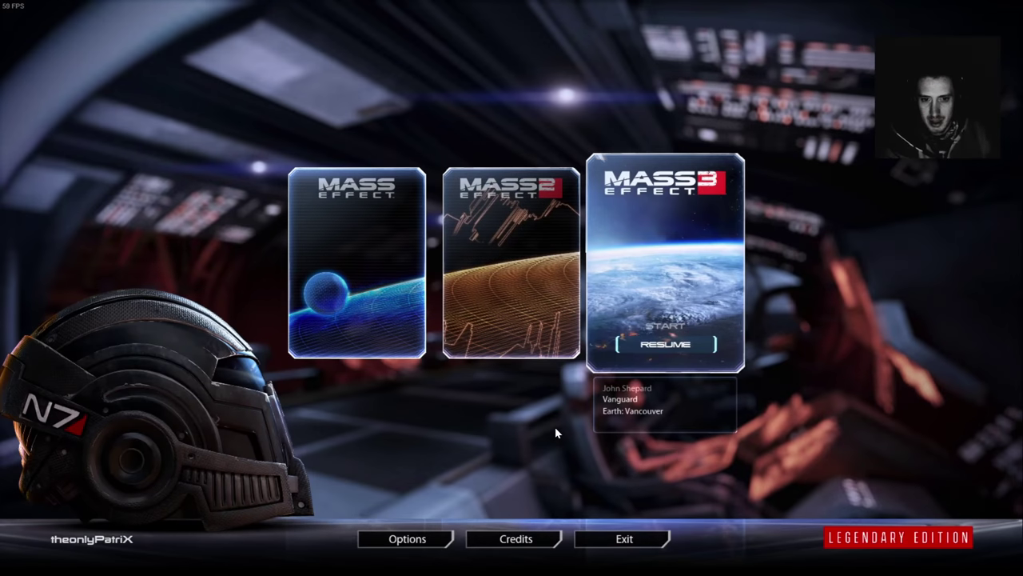
left_click(536, 343)
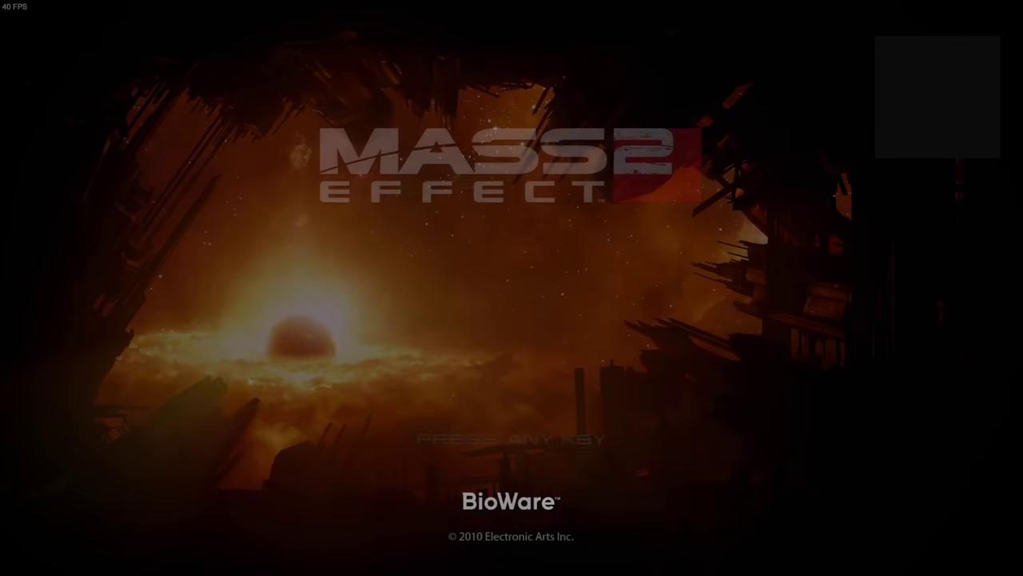
key("Return")
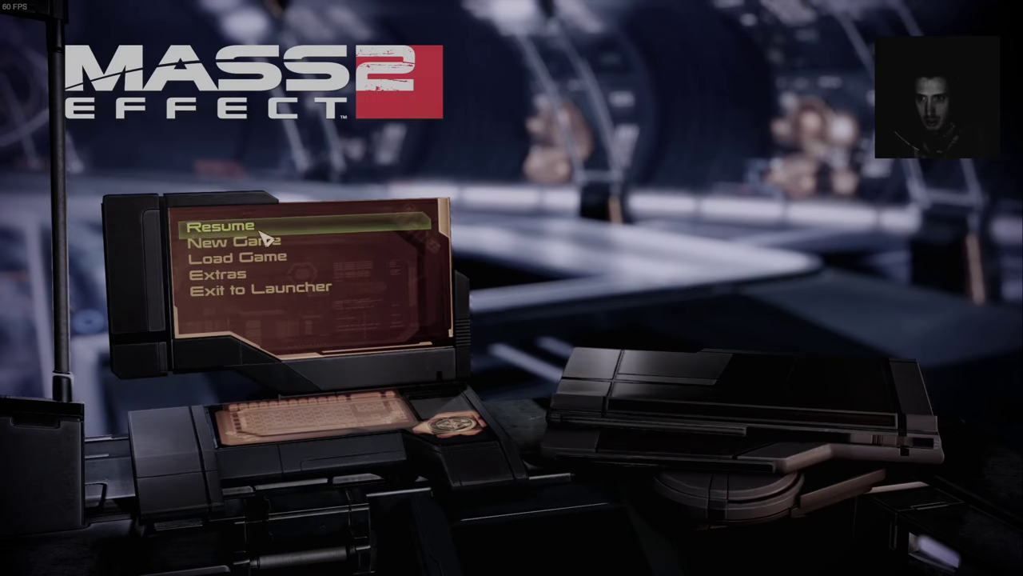
- Resume the saved Mass Effect 2 game and walk Shepard through the engineering area to Tali at her console
left_click(259, 231)
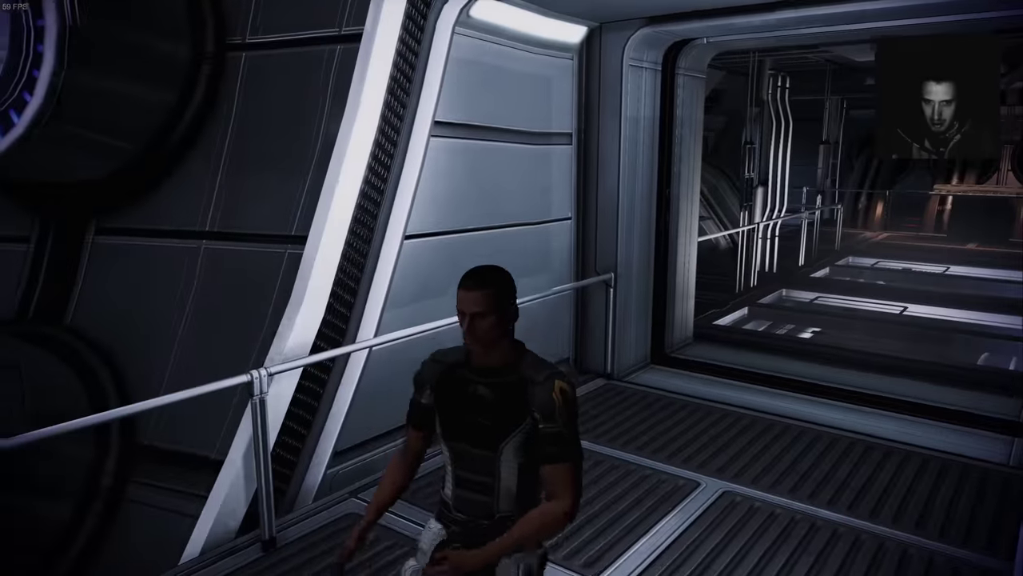
key("w")
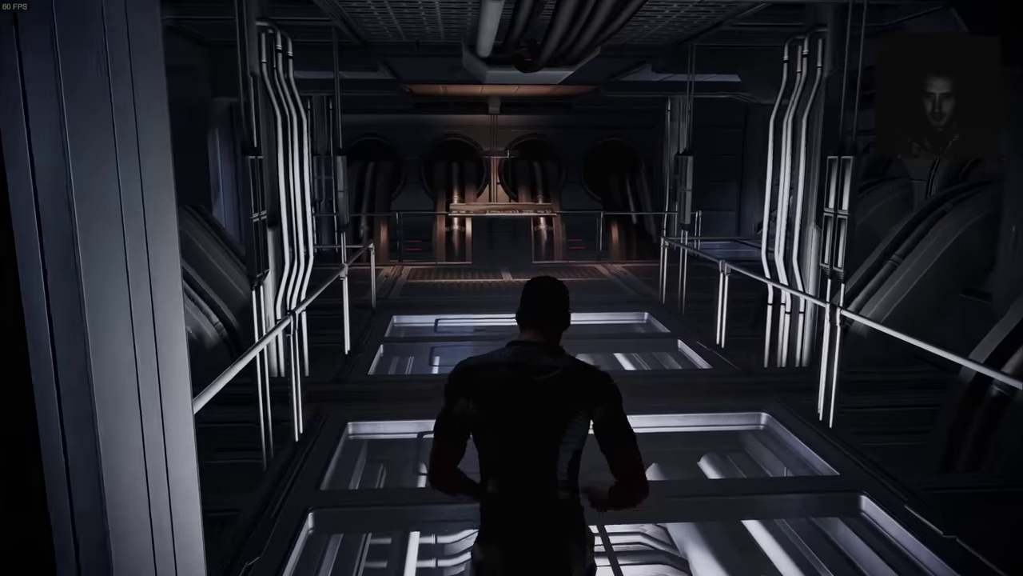
key("w")
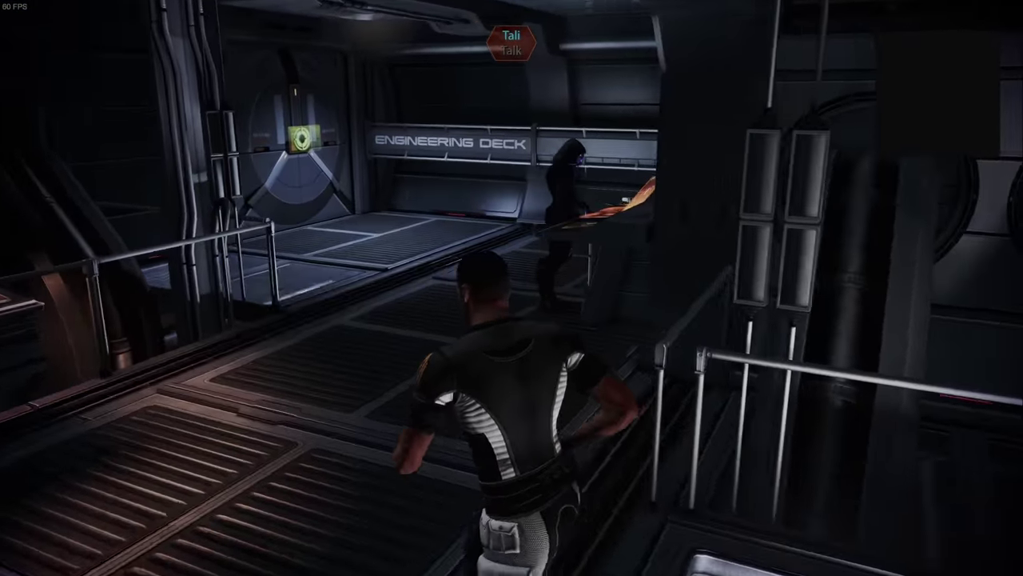
key("w")
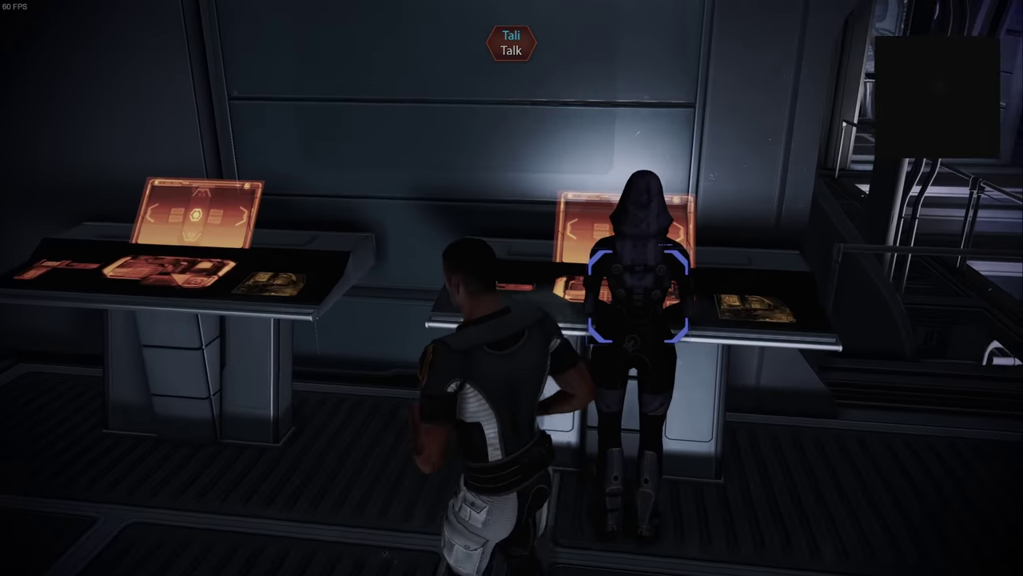
key("w")
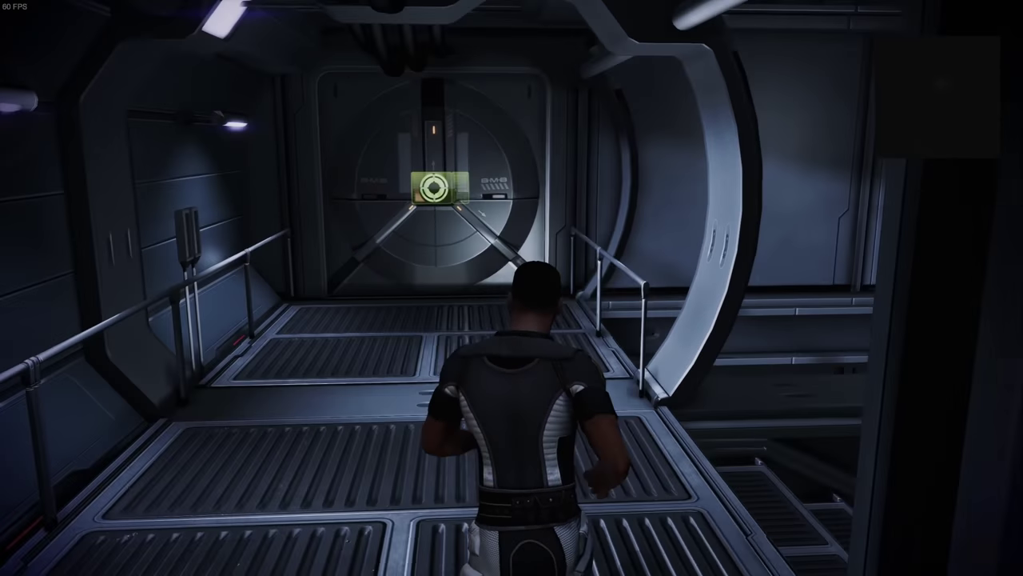
- Walk Shepard from engineering to the Normandy elevator and ride it to Deck 3: Crew's Quarters
key("w")
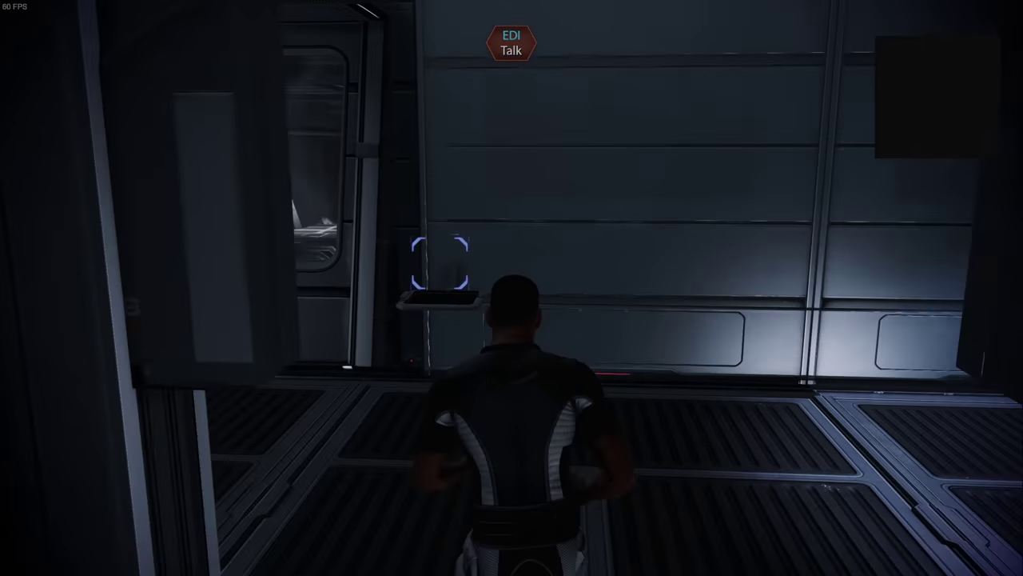
key("w")
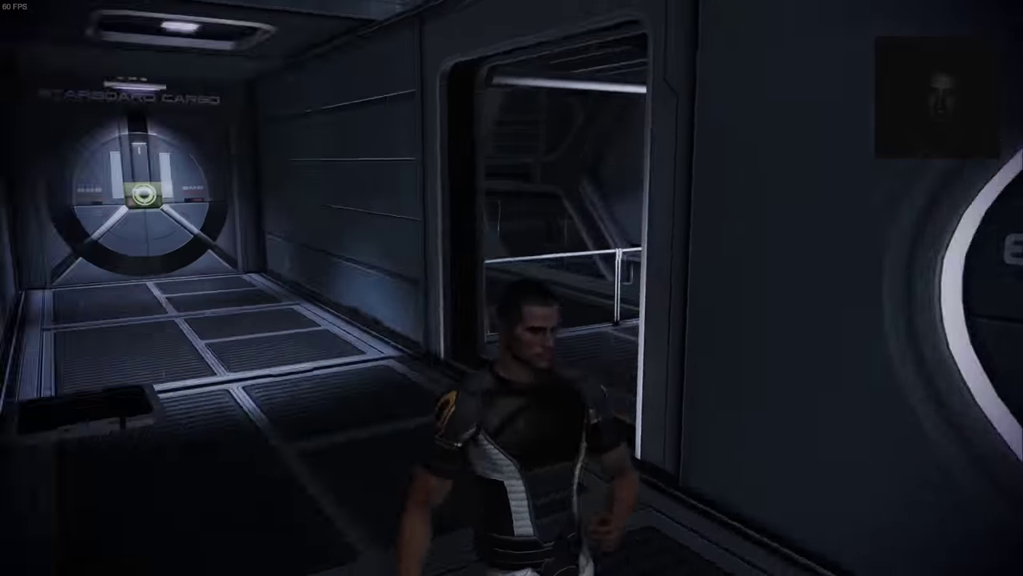
key("w")
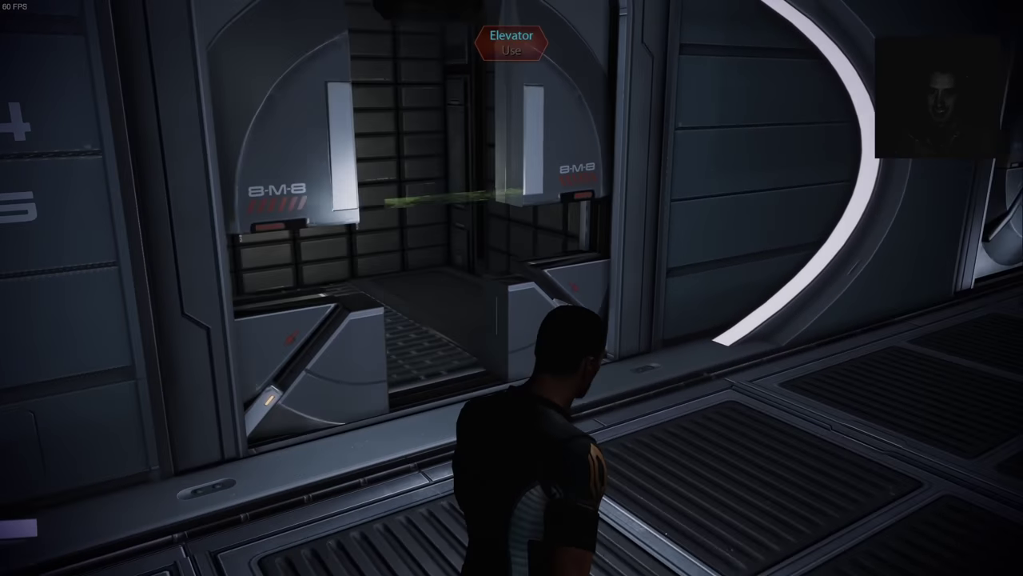
key("w")
key("space")
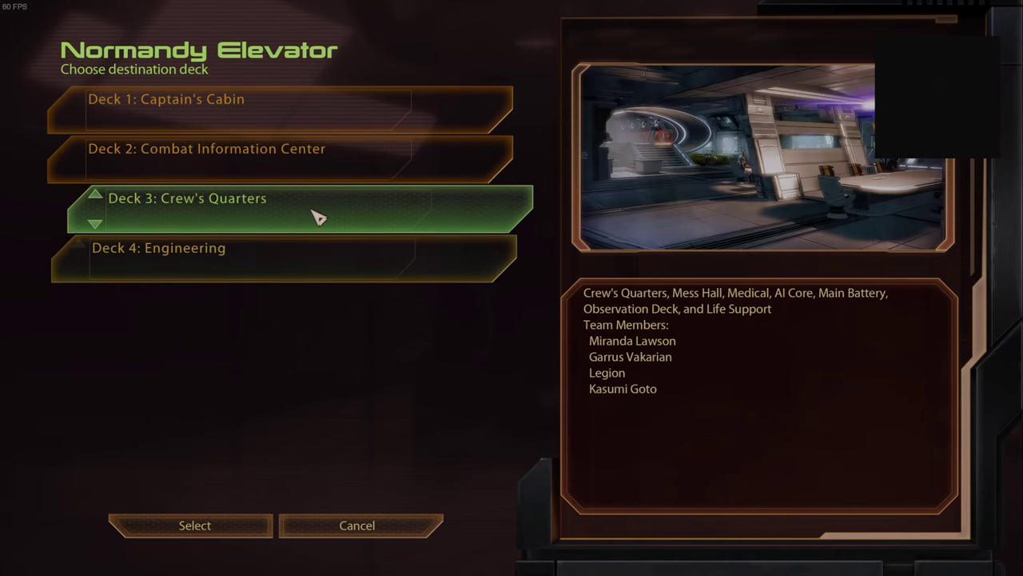
key("Return")
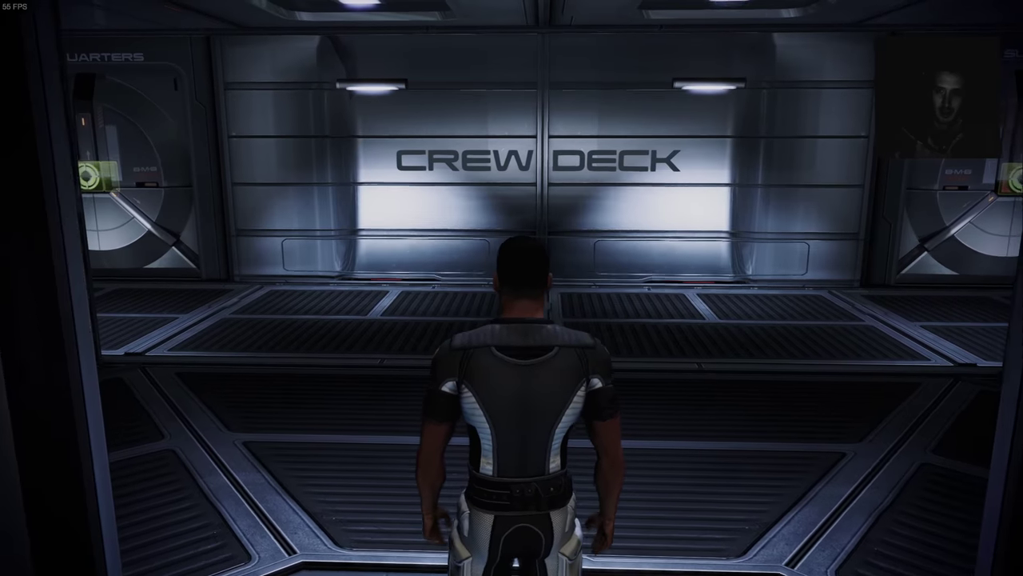
- Walk Shepard around the crew deck to the door of Miranda's Office and back along the corridor
key("w")
key("w")
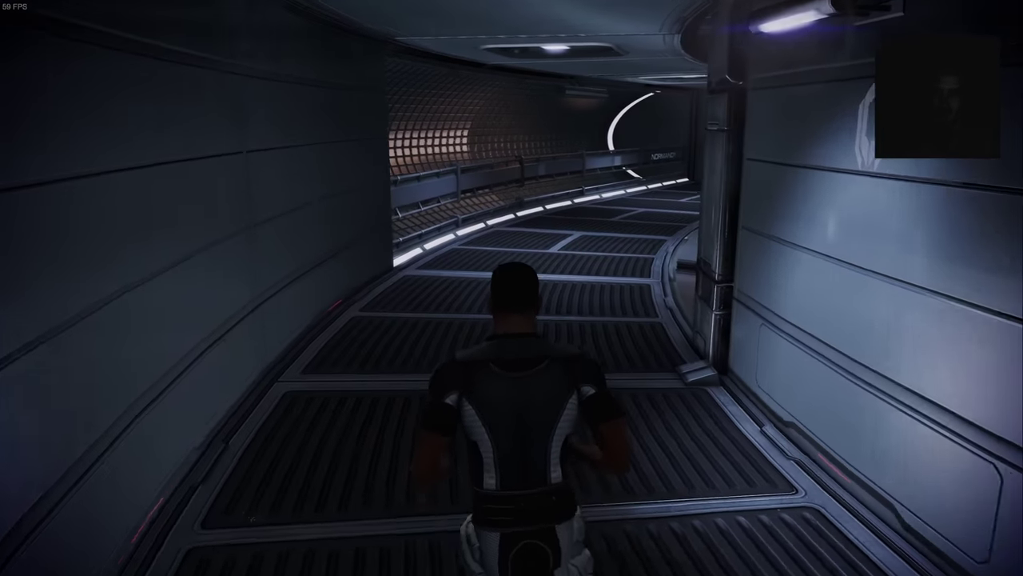
key("w")
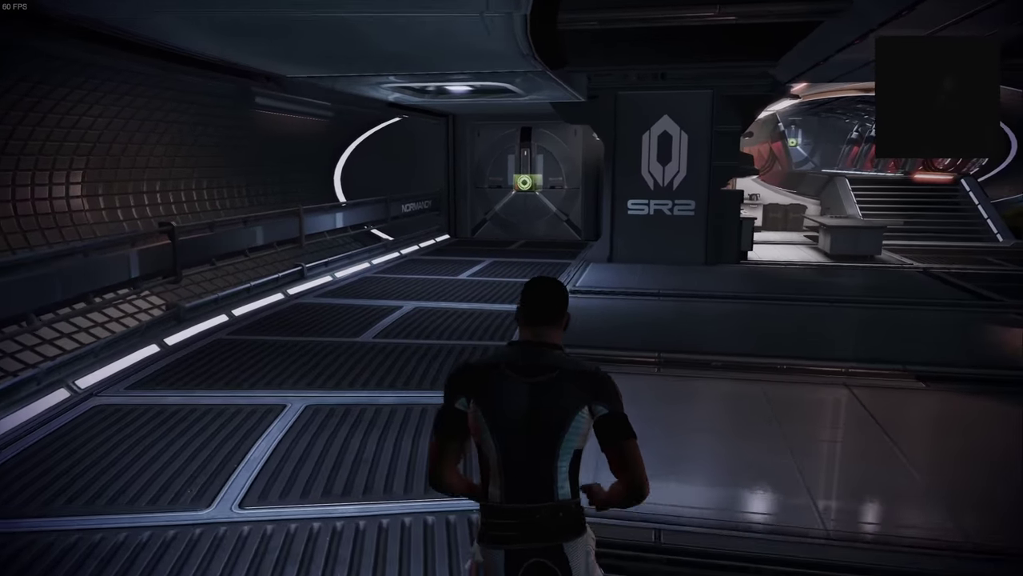
key("w")
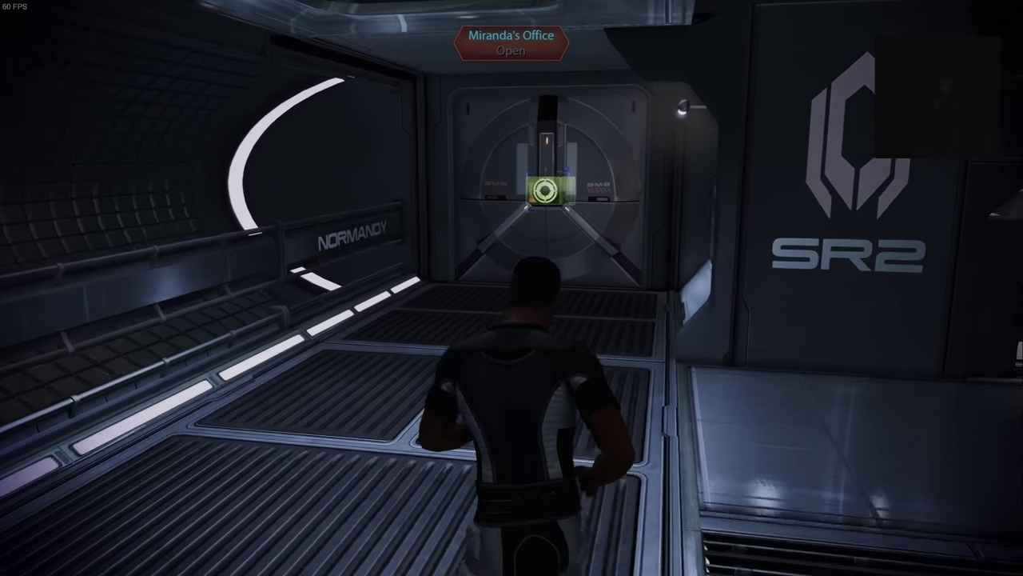
key("w")
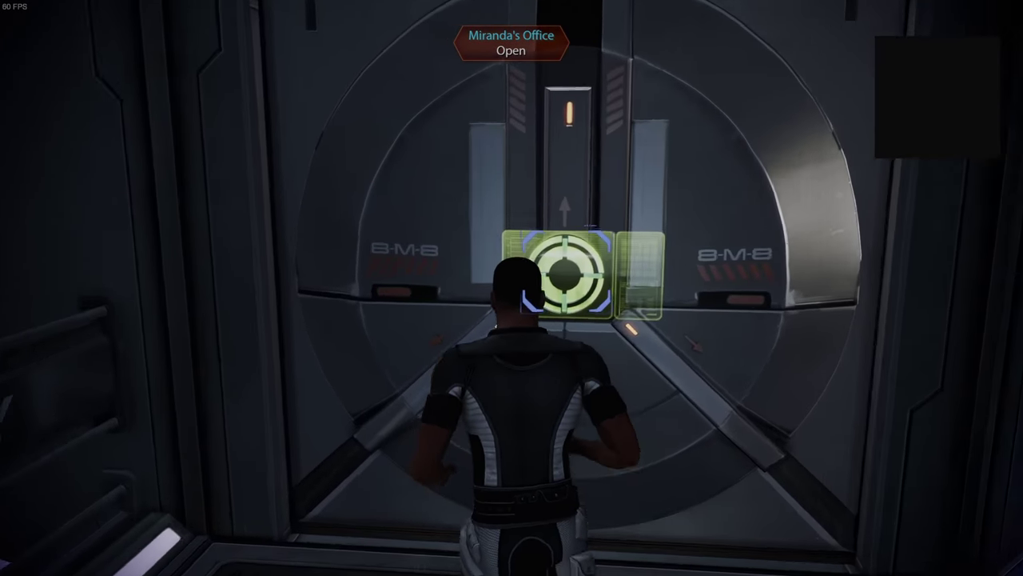
key("w")
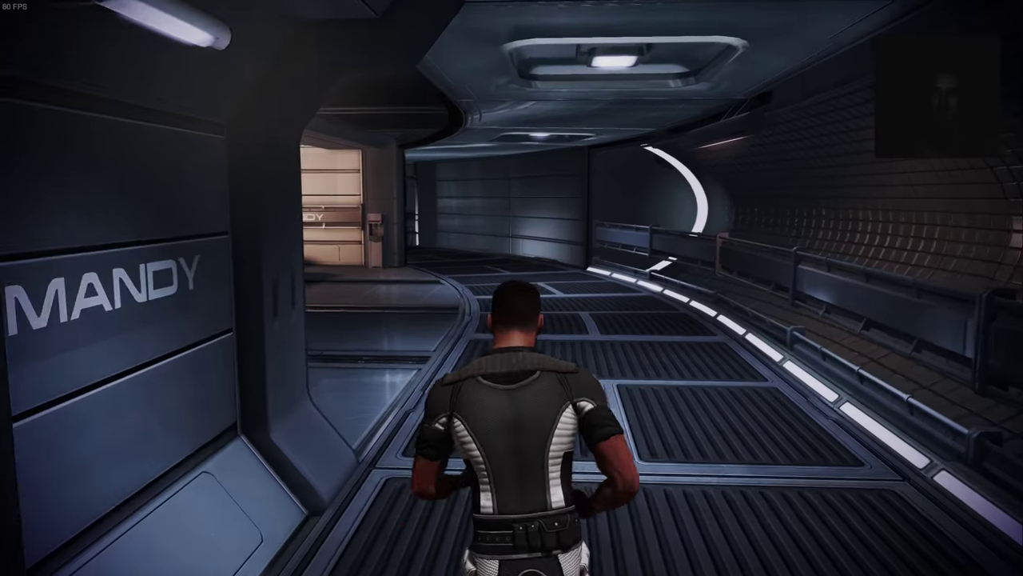
- Exit Mass Effect 2 from the Mission Computer and confirm leaving without saving
key("Escape")
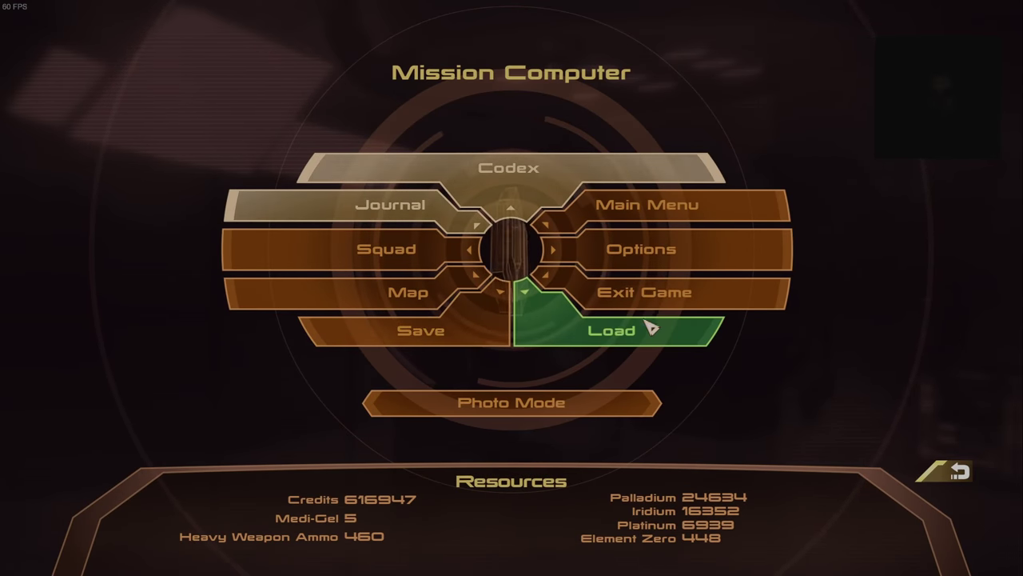
left_click(662, 304)
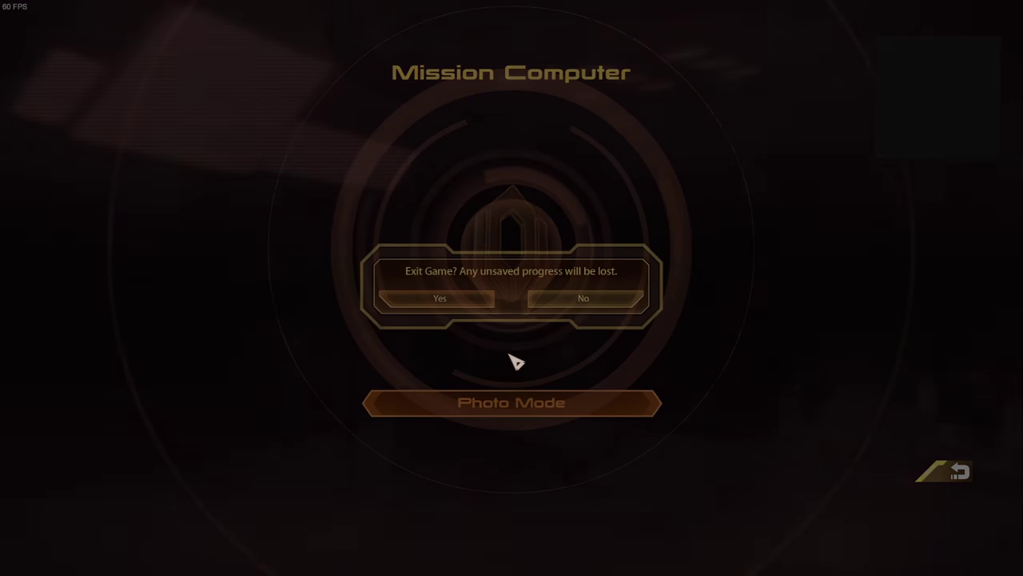
left_click(471, 302)
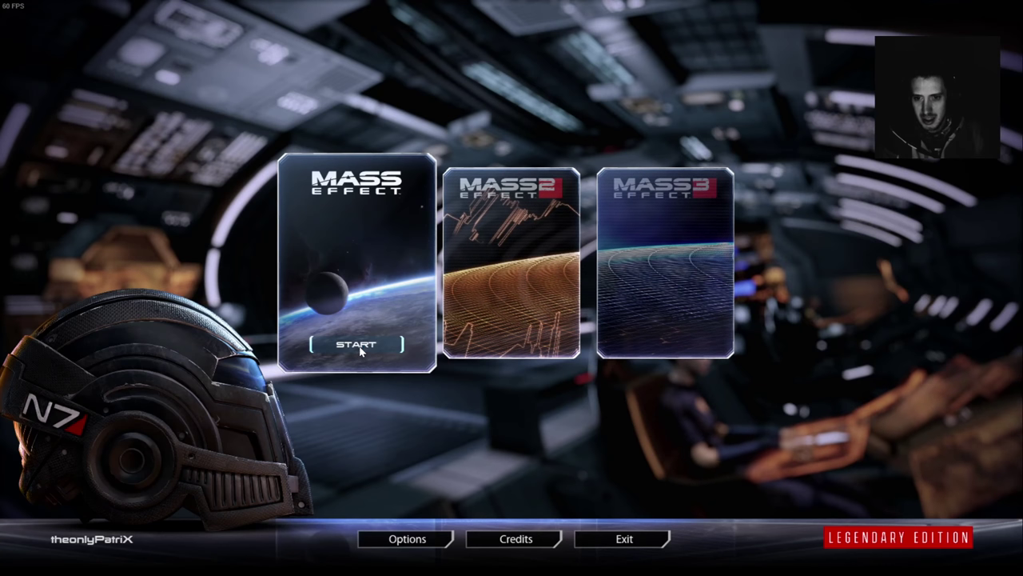
- Try to start the first Mass Effect from the Legendary Edition launcher, exit it and close its window
left_click(359, 345)
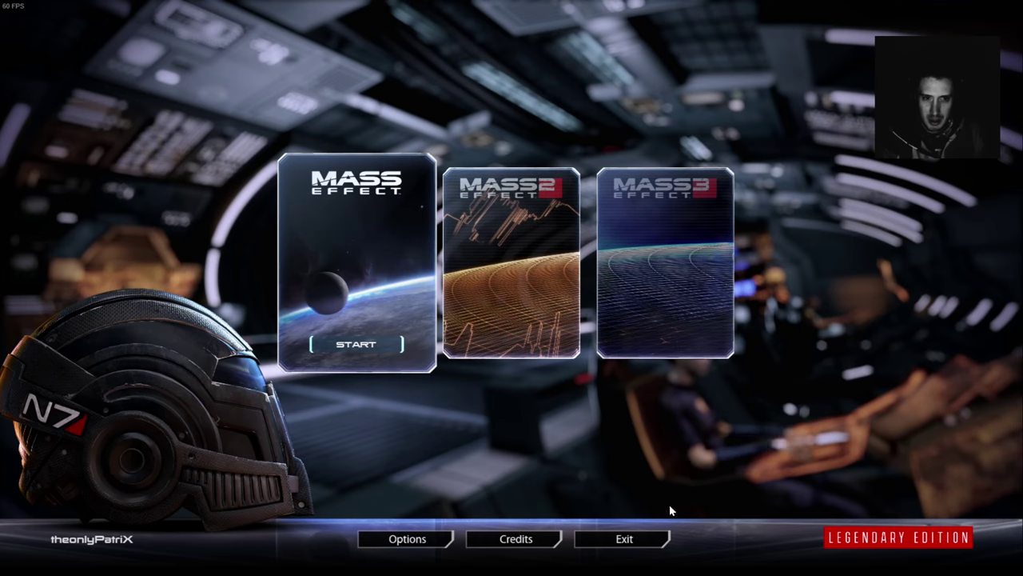
left_click(622, 540)
key("super")
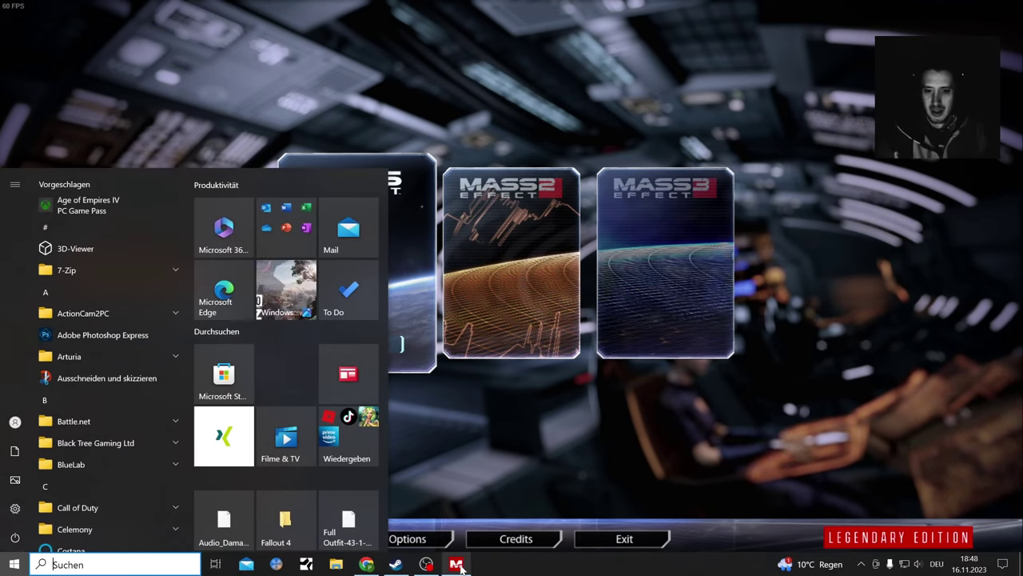
right_click(457, 564)
left_click(433, 537)
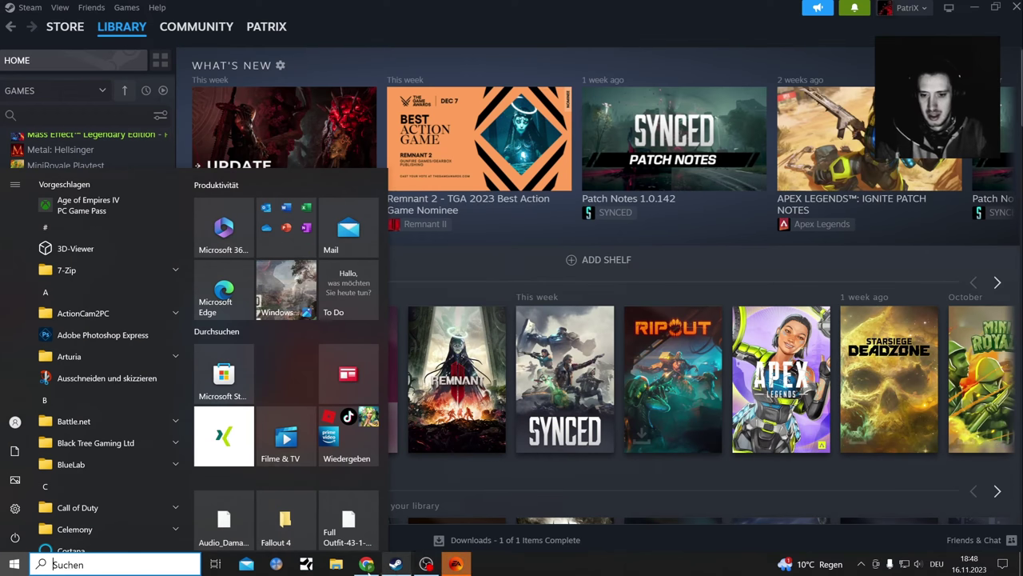
- Minimize Steam and the remaining window to reach the desktop, and open the Mass Effect Andromeda media file there
left_click(366, 563)
left_click(950, 14)
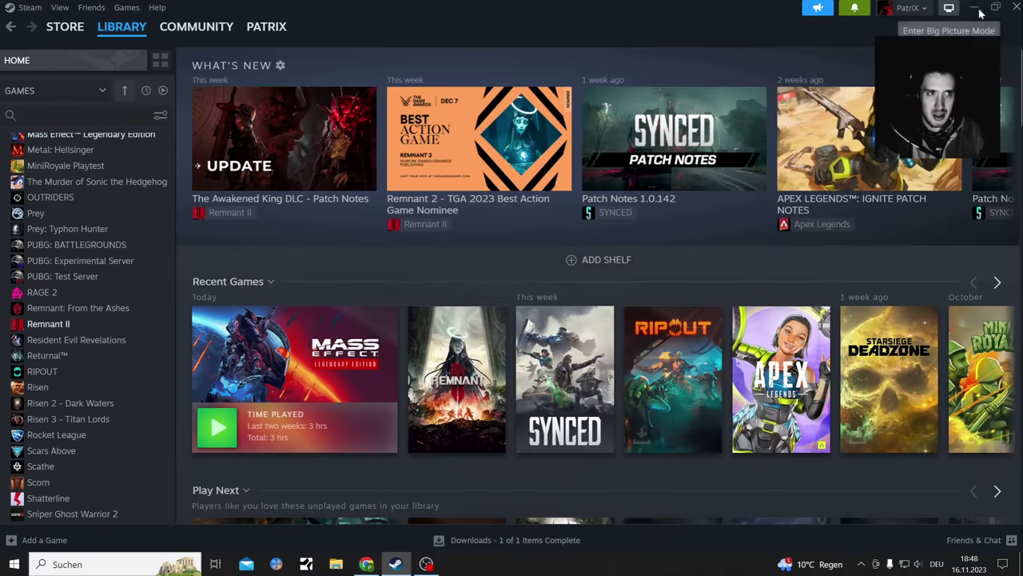
left_click(975, 8)
left_click(704, 16)
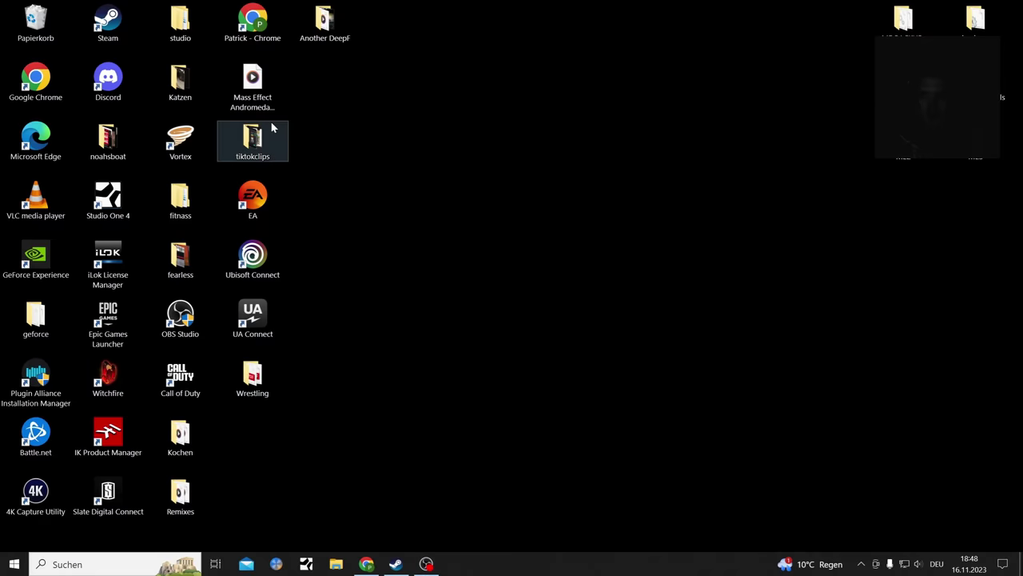
left_click(244, 87)
double_click(246, 84)
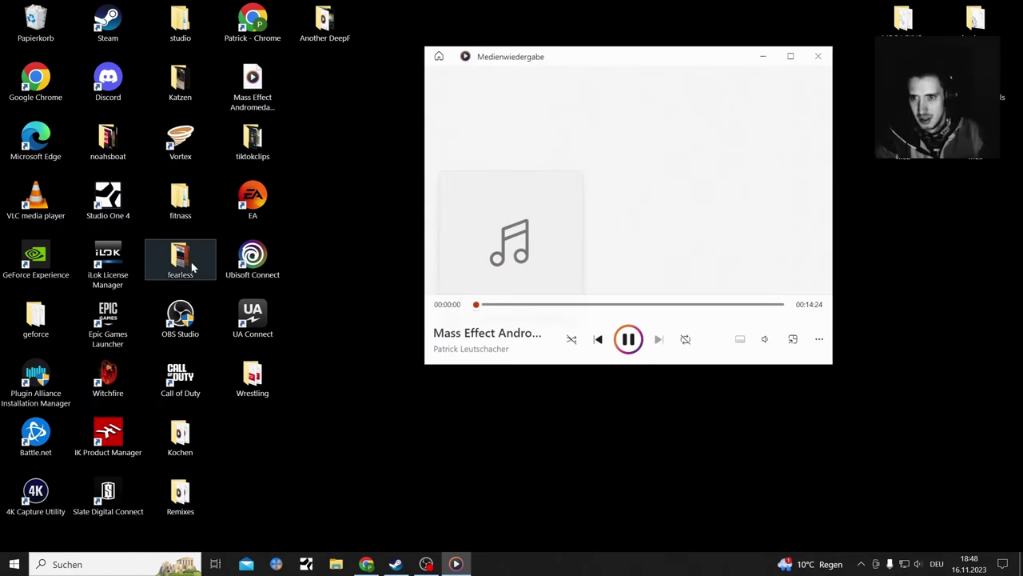
- Browse to reshade-shaders\ME3TweaksModManager on the DATA (E:) drive and start ME3Tweaks Mod Manager
double_click(180, 204)
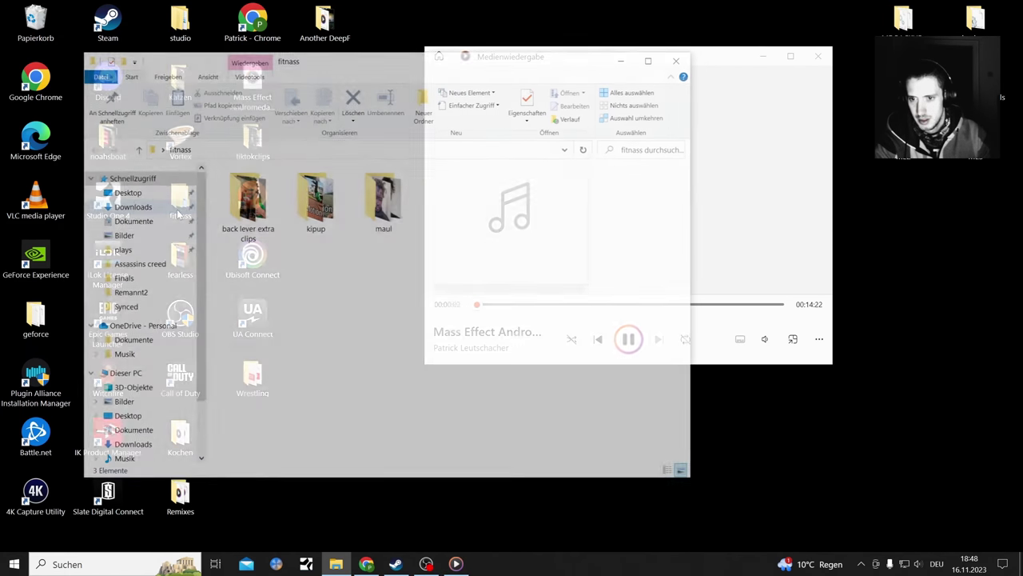
scroll(137, 352, "down", 3)
left_click(132, 422)
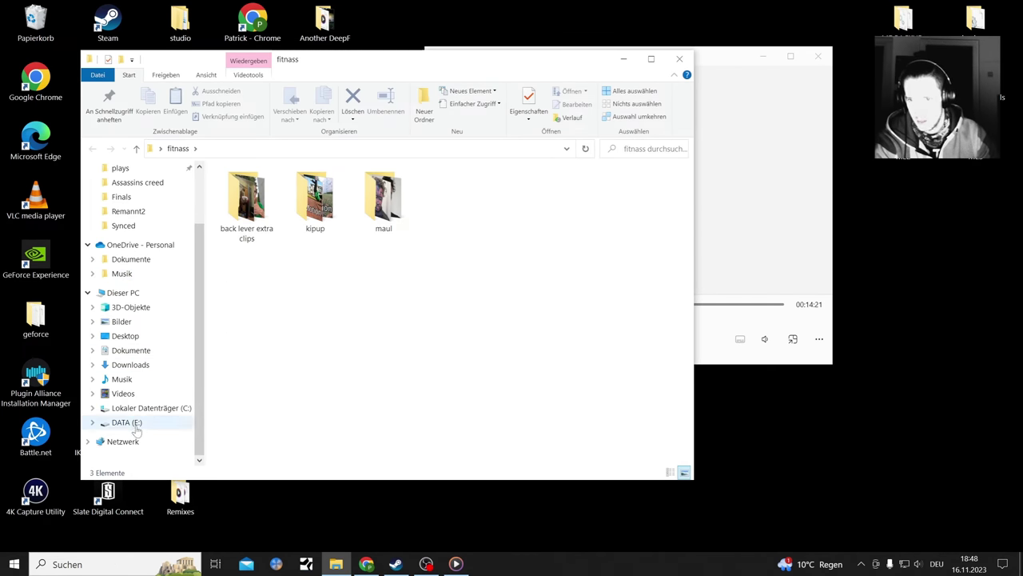
double_click(268, 392)
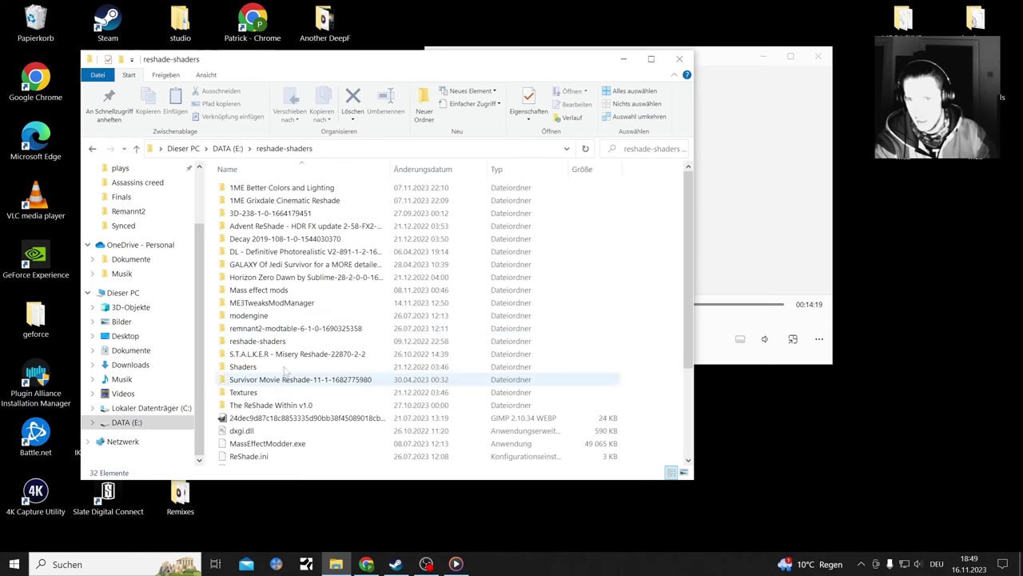
double_click(292, 302)
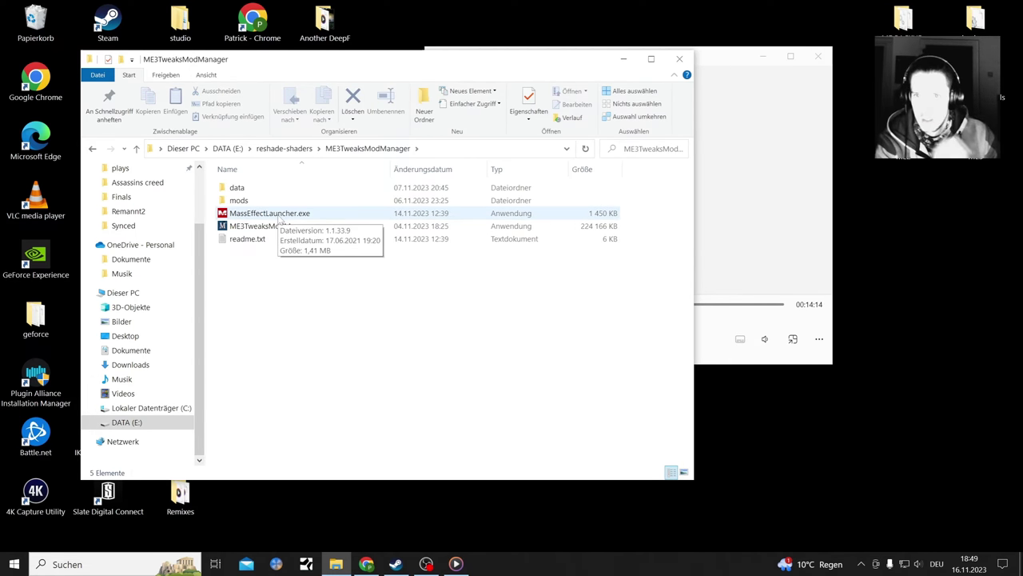
left_click(292, 231)
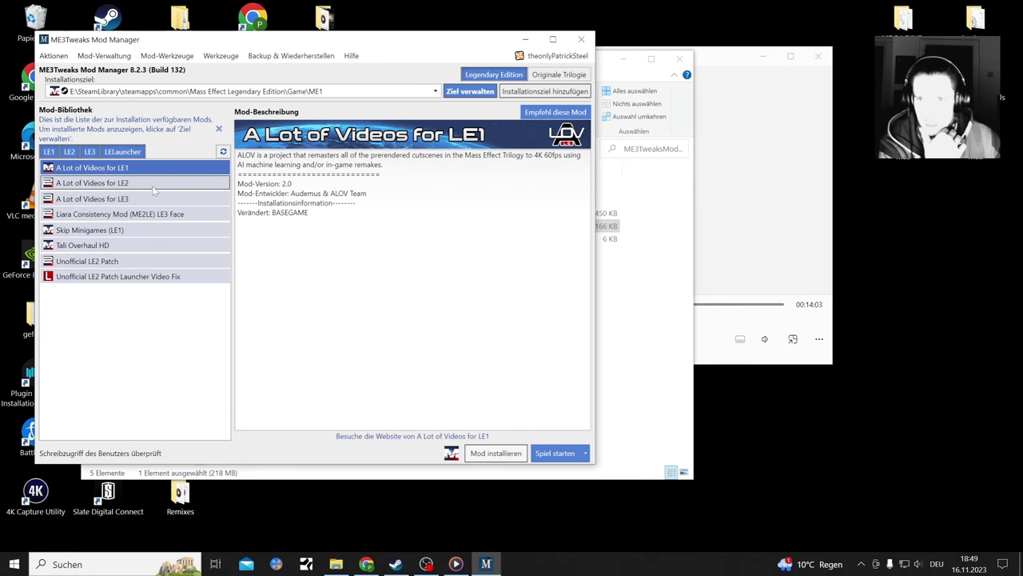
- Review the descriptions of the library mods, from A Lot of Videos for LE2 to the Unofficial LE2 Patch
left_click(152, 185)
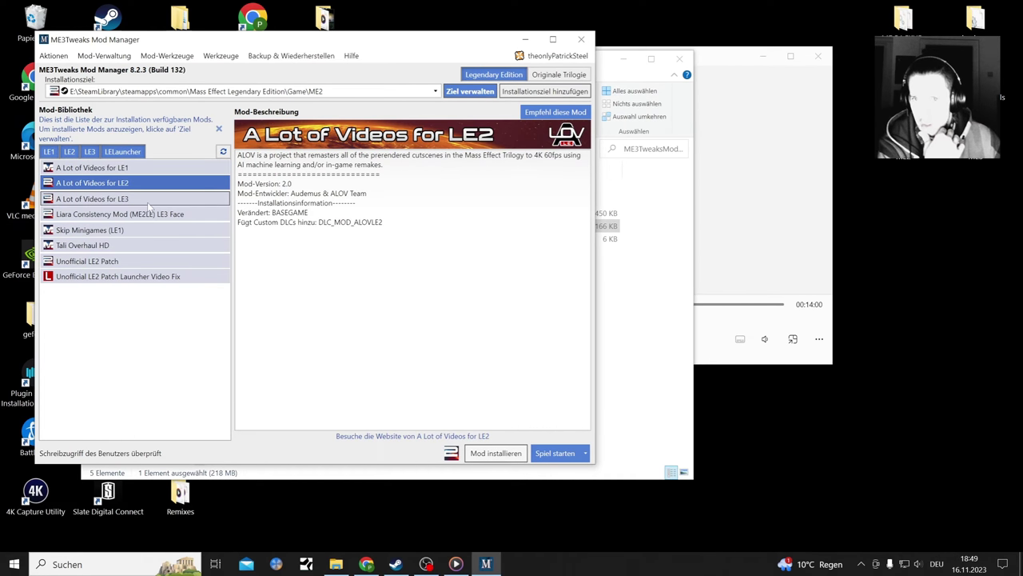
left_click(148, 201)
left_click(150, 214)
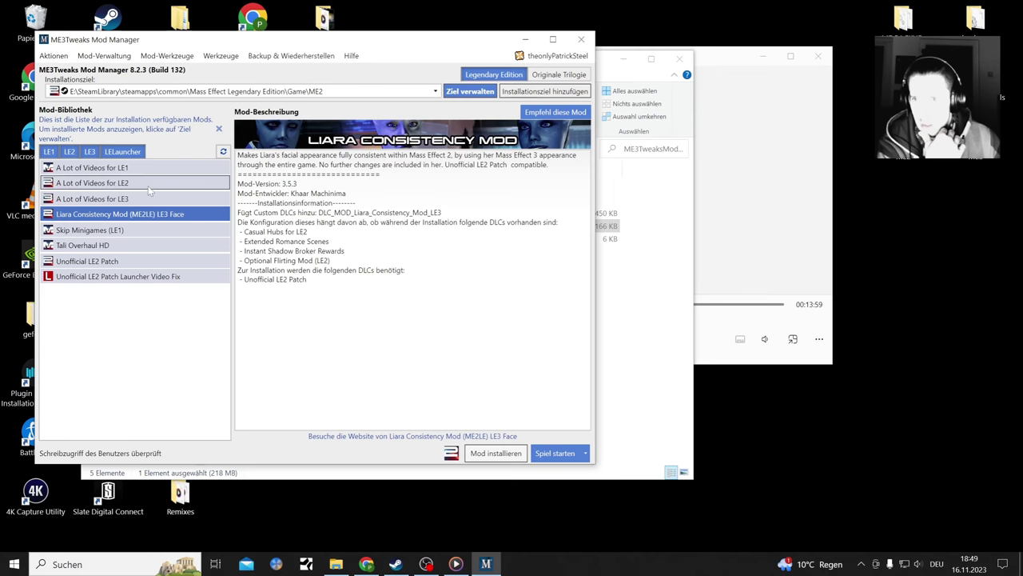
left_click(148, 185)
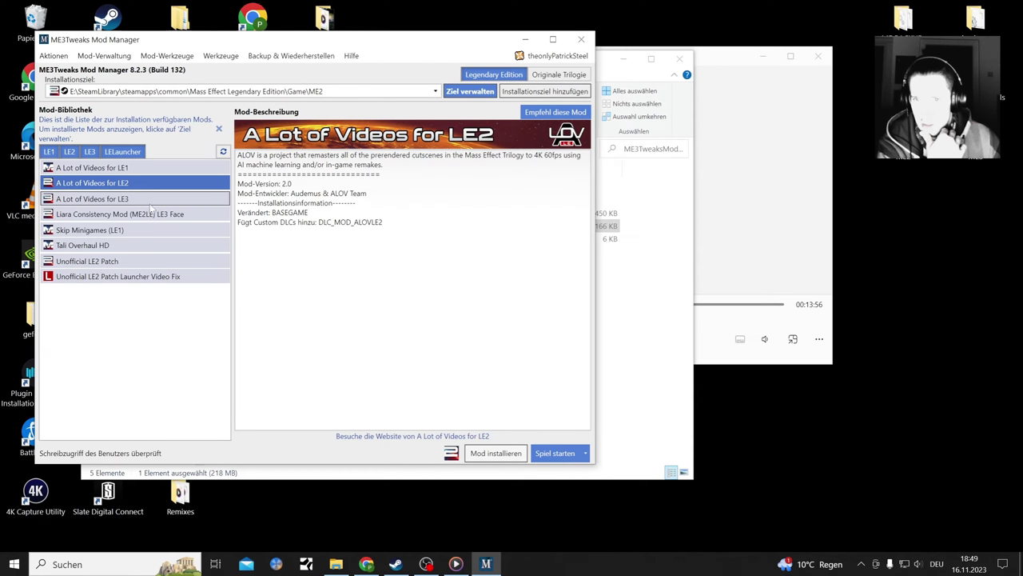
left_click(160, 231)
left_click(162, 246)
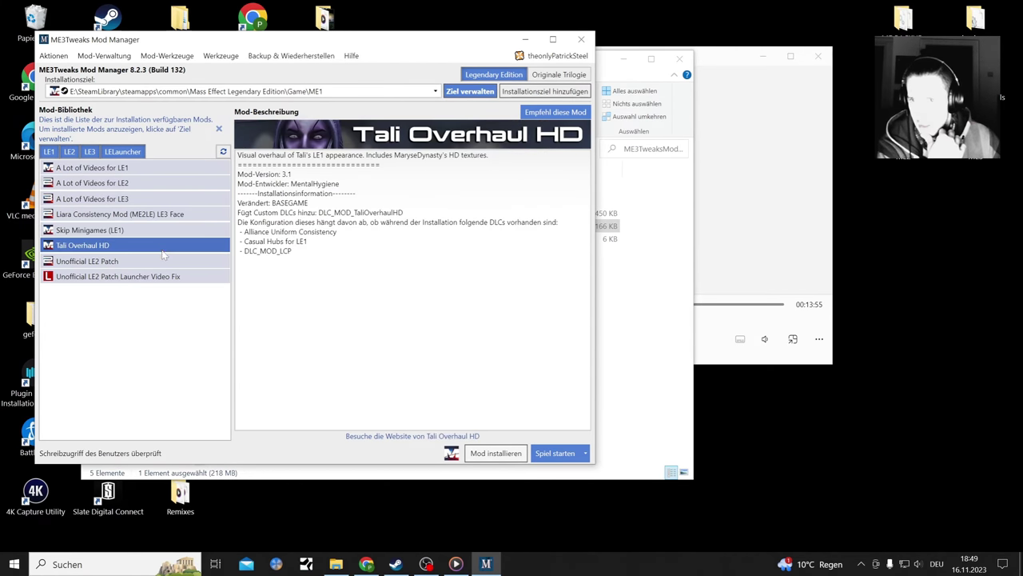
left_click(168, 260)
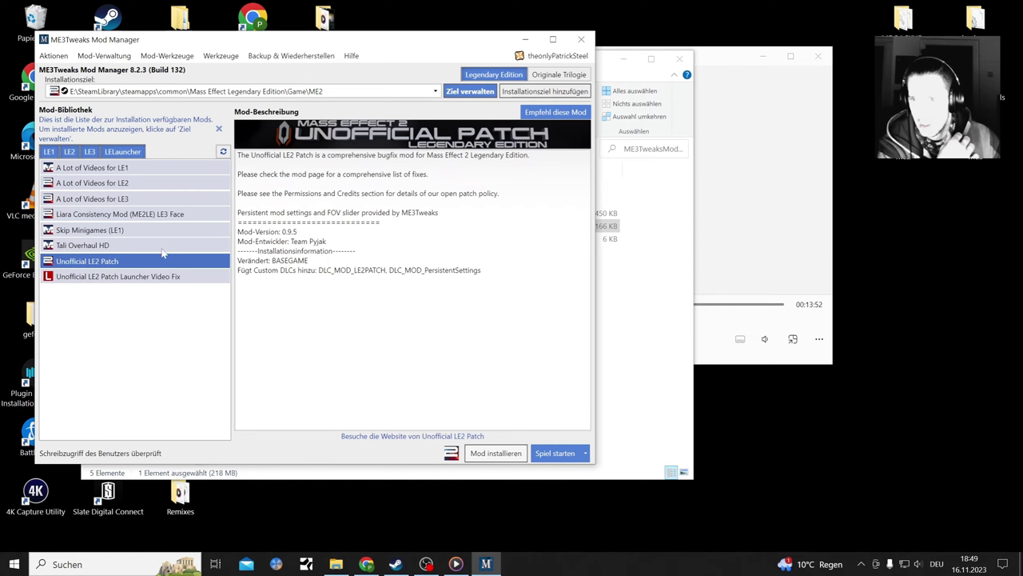
- Review the installation information for the ME2 target, covering DLC mods, modified base game files, textures and other items, and close it
left_click(111, 58)
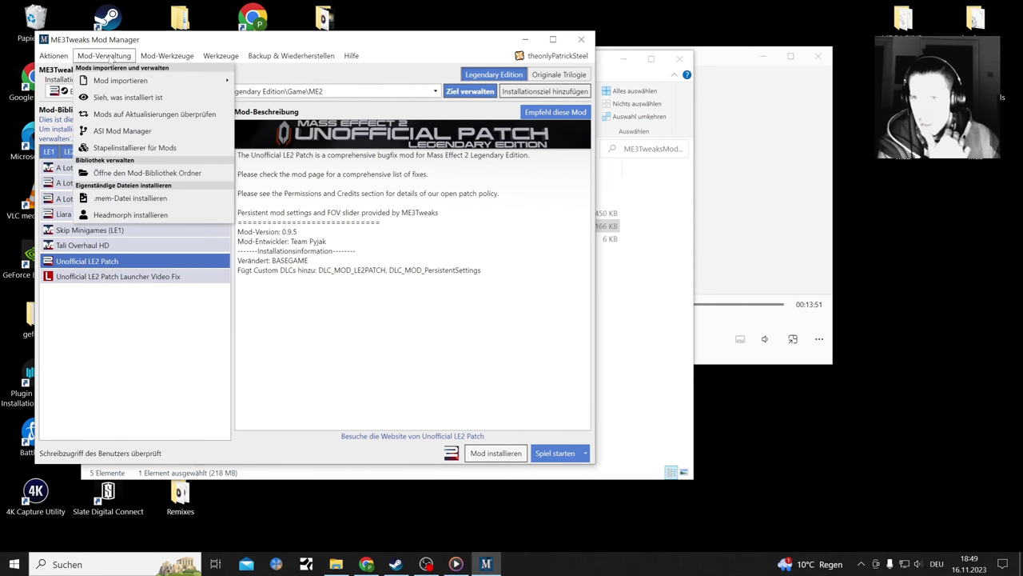
left_click(140, 99)
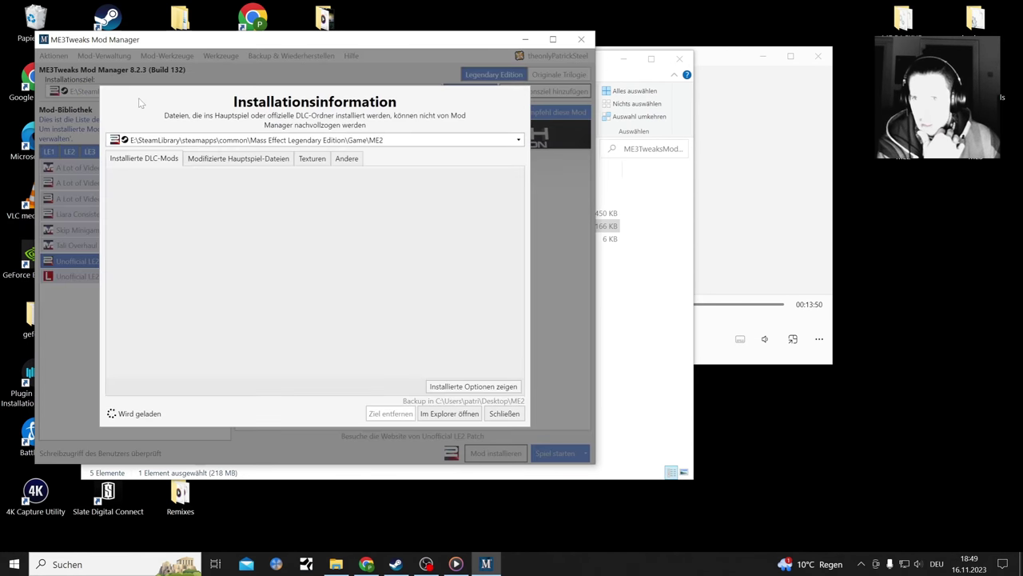
left_click(223, 162)
left_click(312, 159)
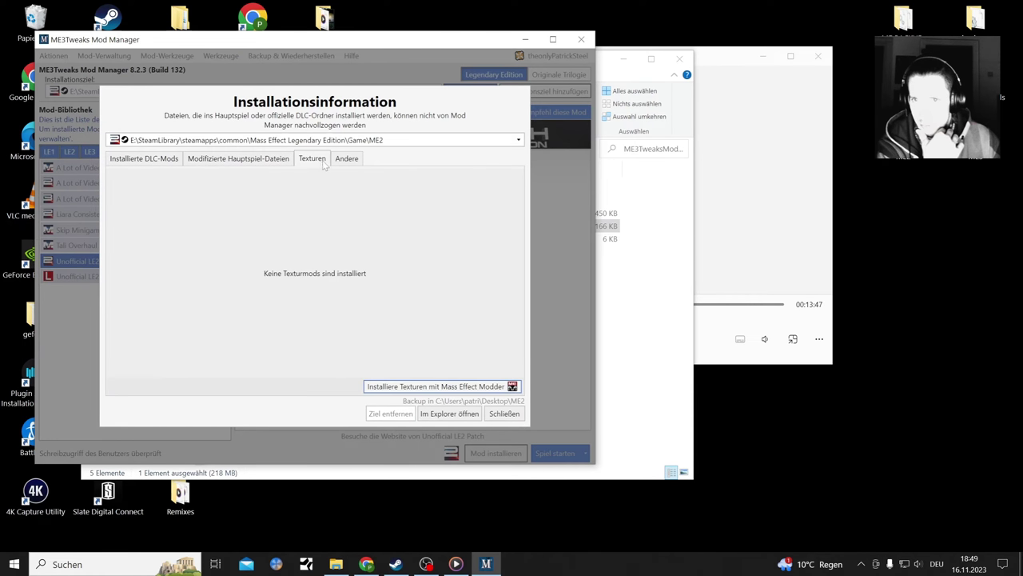
left_click(349, 159)
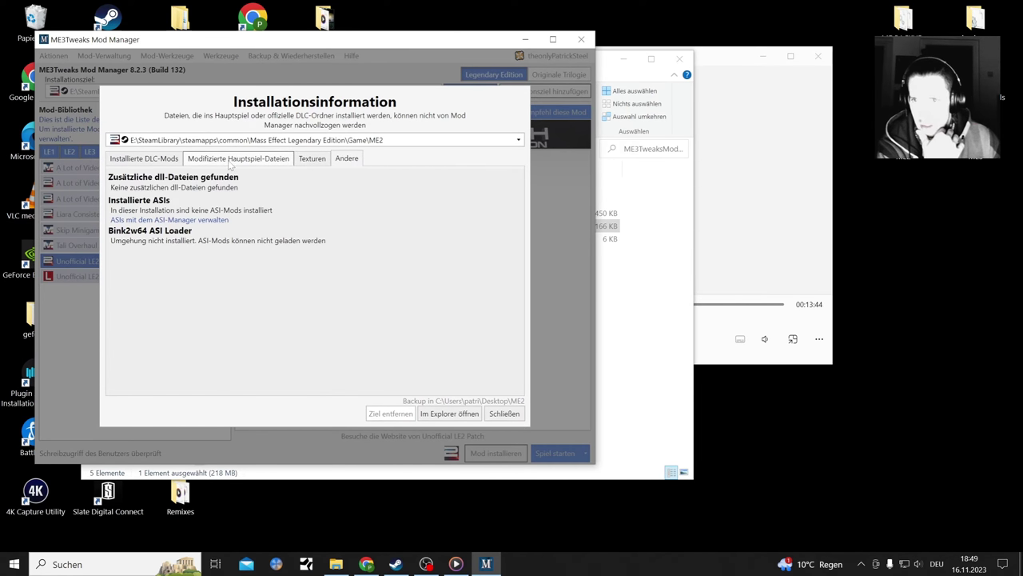
left_click(156, 162)
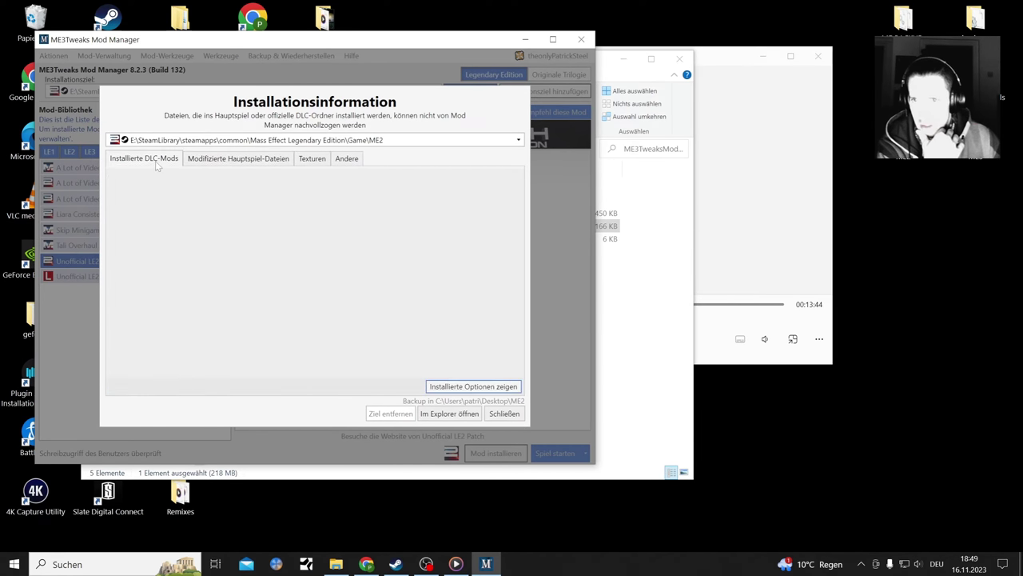
left_click(506, 415)
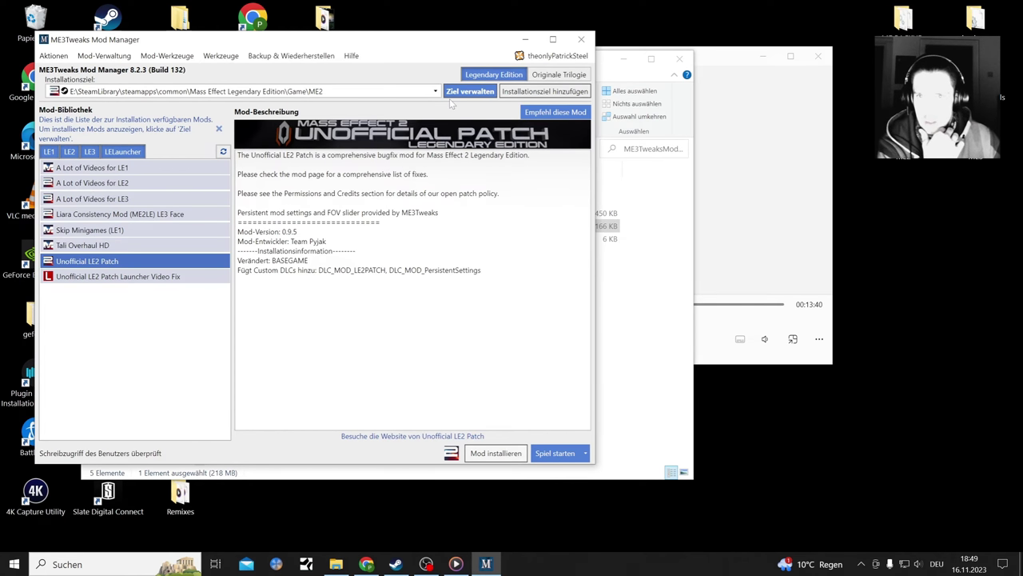
- Start importing a mod archive and browse from Mass effect mods to ME3TweaksModManager\mods, inspecting its LE1 folder
left_click(104, 56)
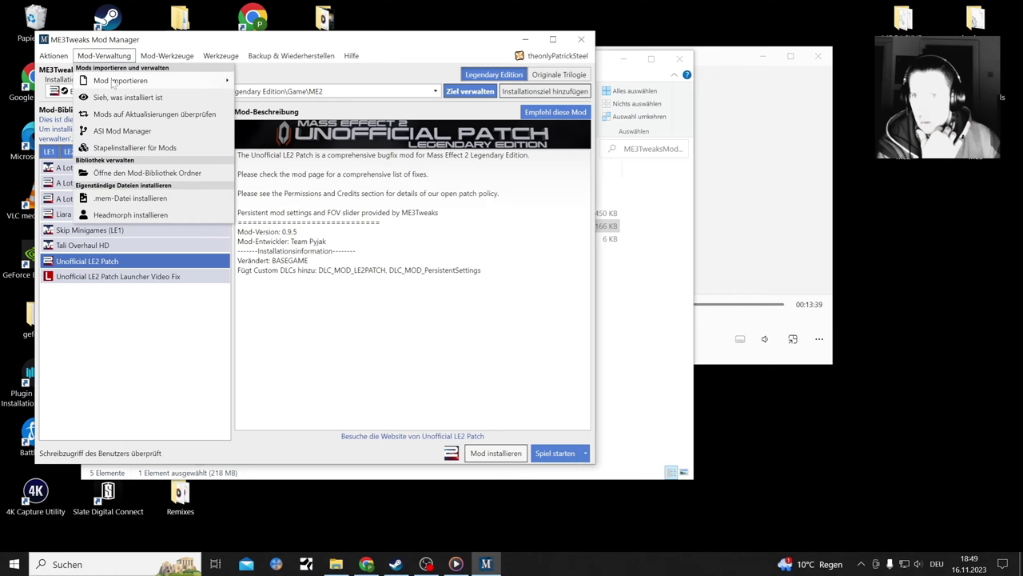
mouse_move(206, 84)
left_click(343, 91)
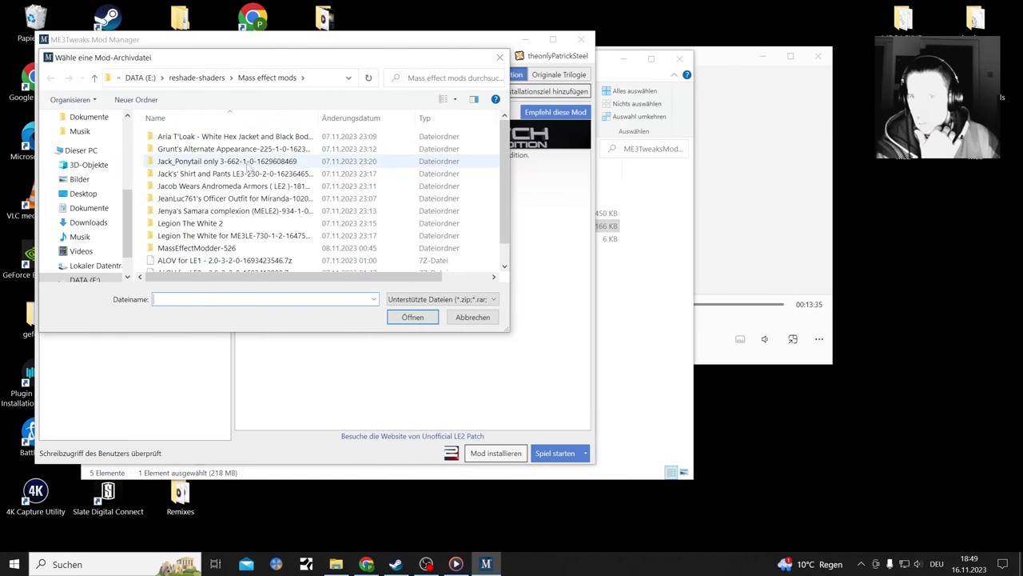
scroll(250, 180, "down", 2)
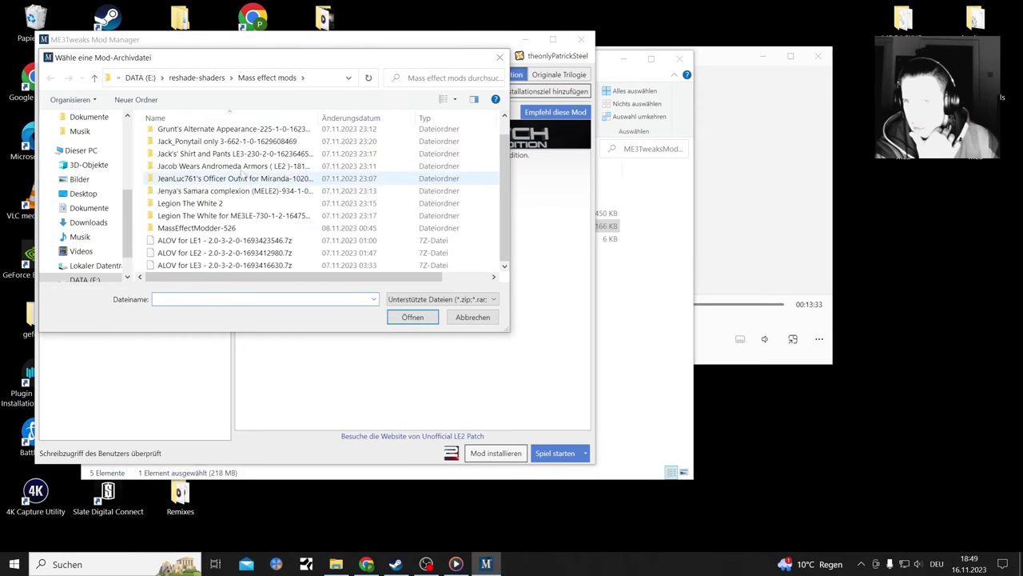
left_click(195, 78)
double_click(192, 248)
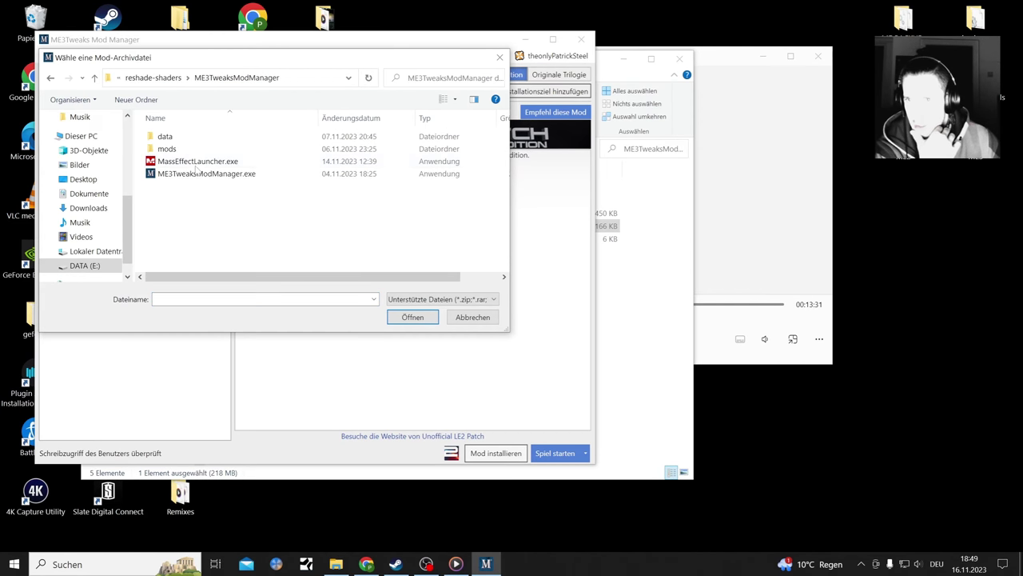
double_click(167, 149)
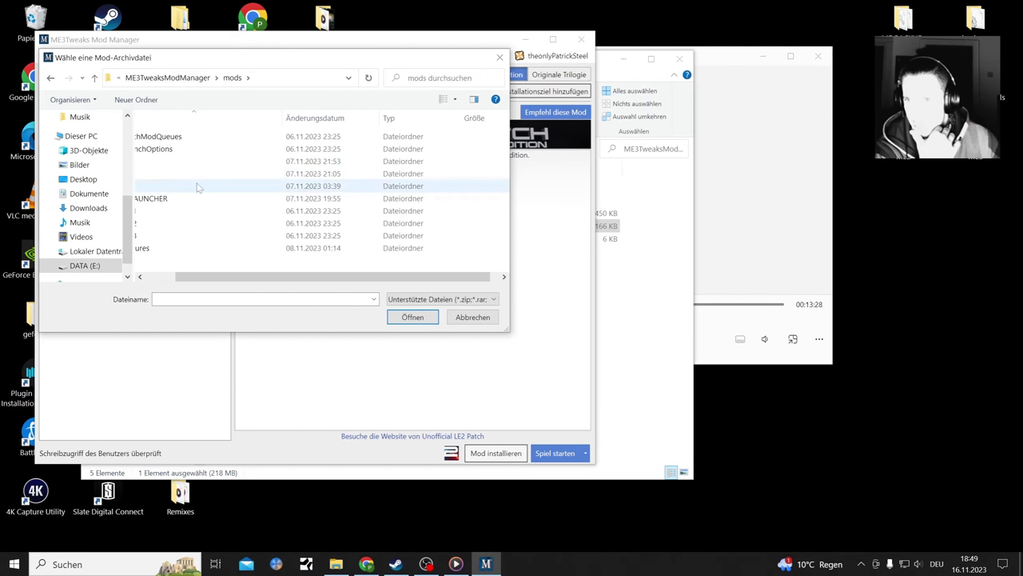
double_click(182, 161)
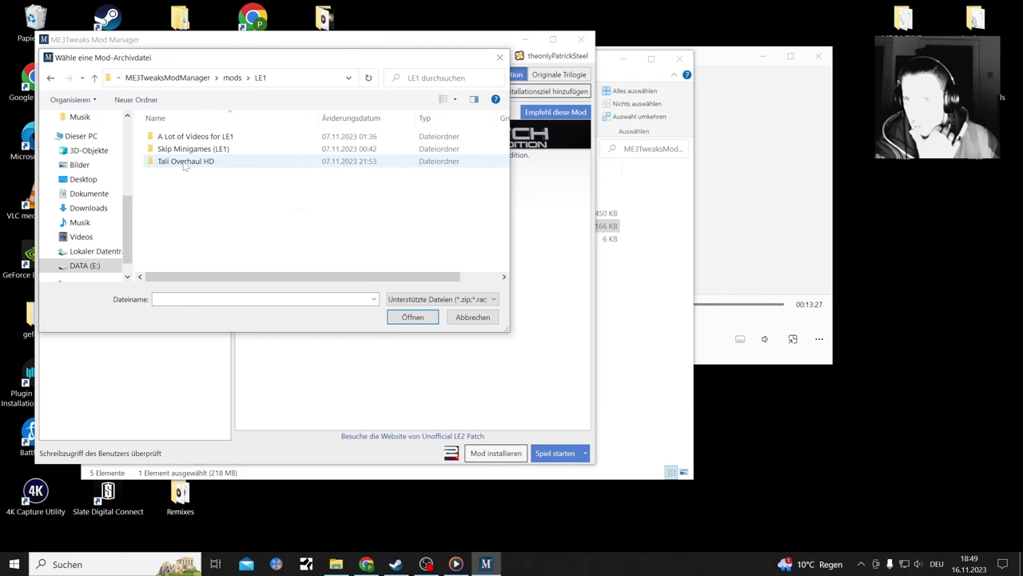
left_click(50, 78)
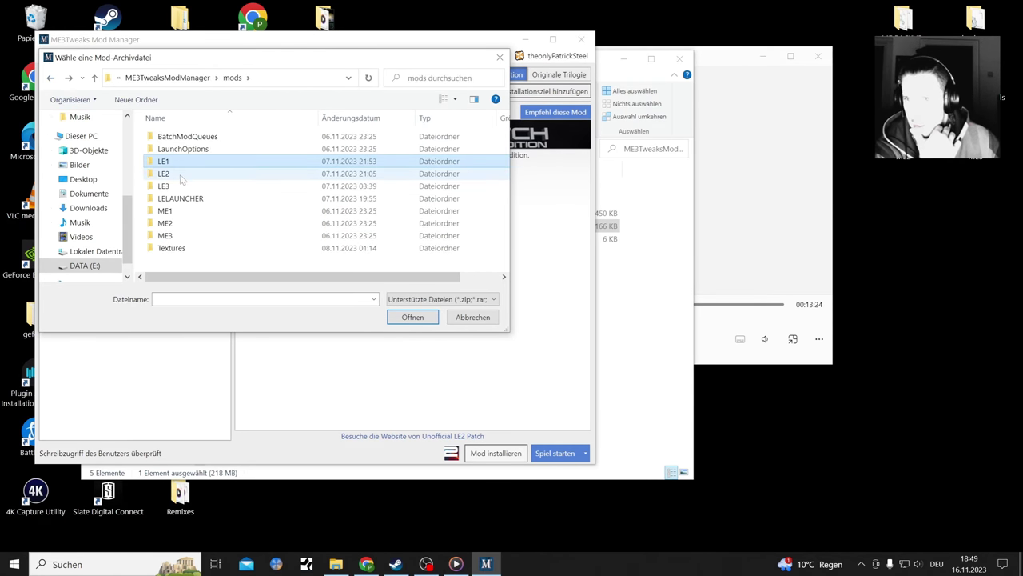
- Inspect the LE2 folder's Unofficial LE2 Patch and Liara Consistency Mod subfolders and return to the mods folder
double_click(181, 174)
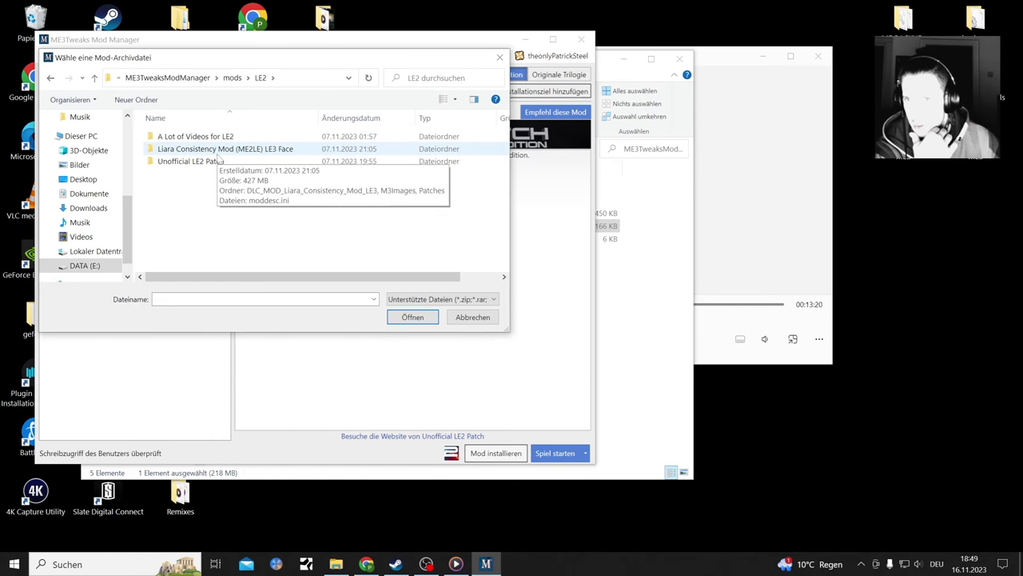
double_click(192, 161)
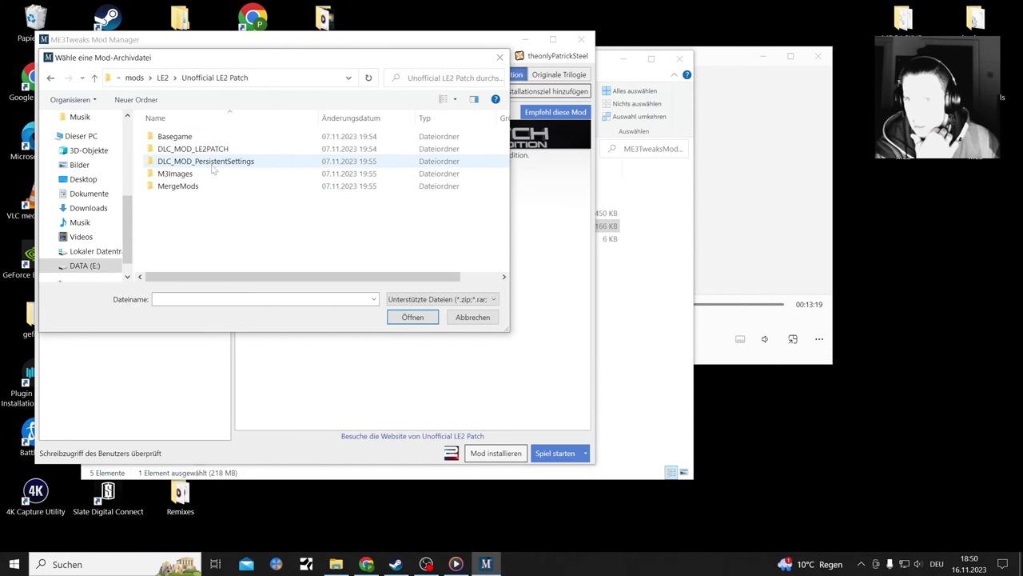
left_click(50, 78)
double_click(177, 151)
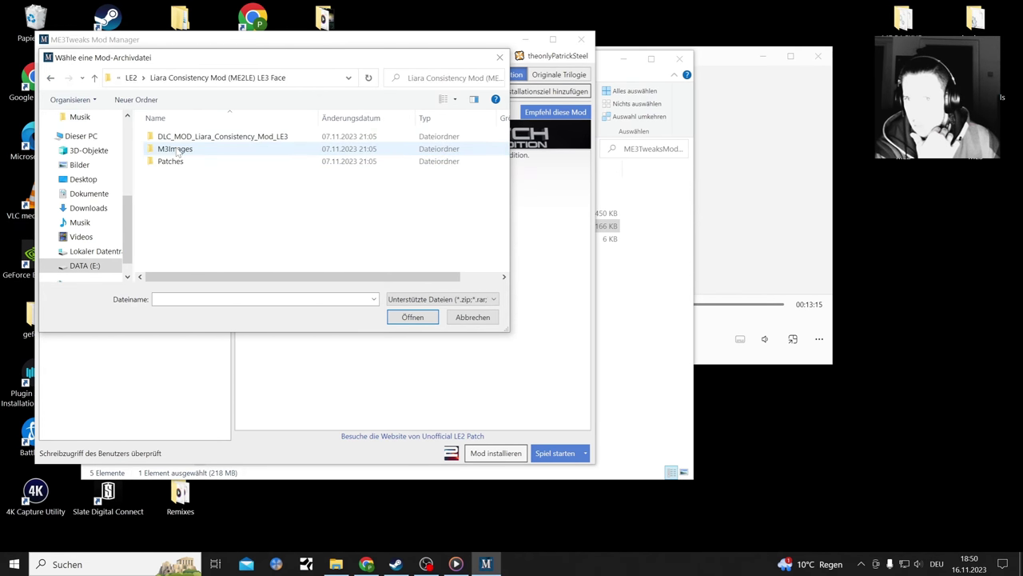
double_click(184, 141)
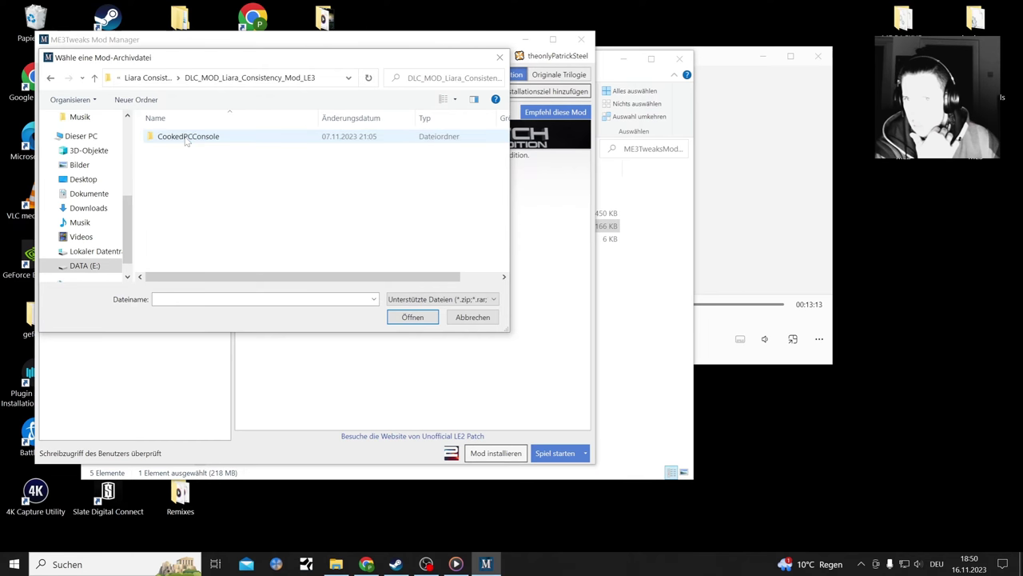
left_click(50, 77)
left_click(50, 78)
left_click(50, 77)
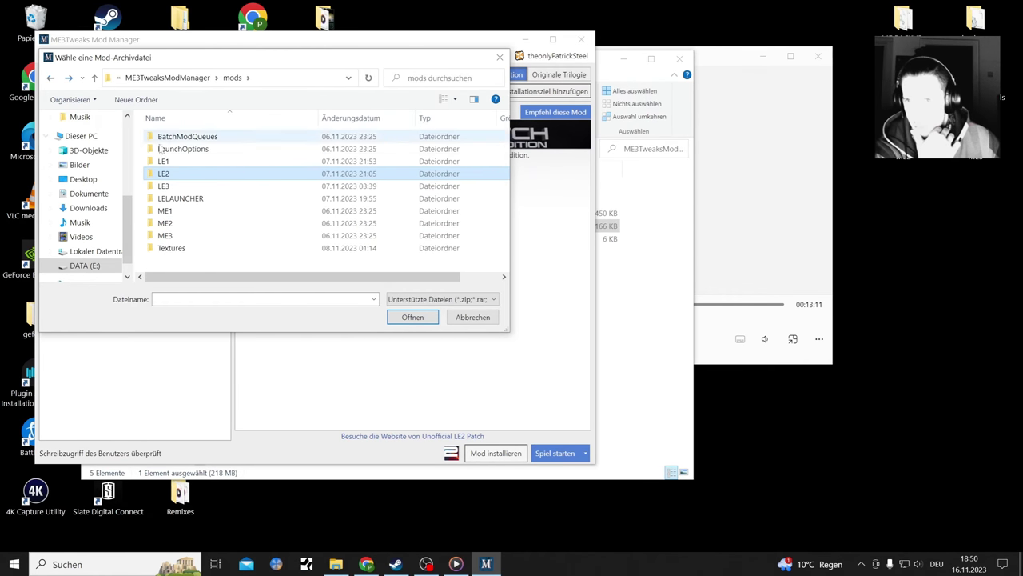
- Look for mod archives in the BatchModQueues, Textures\LE2 and ME2 folders inside mods
double_click(185, 137)
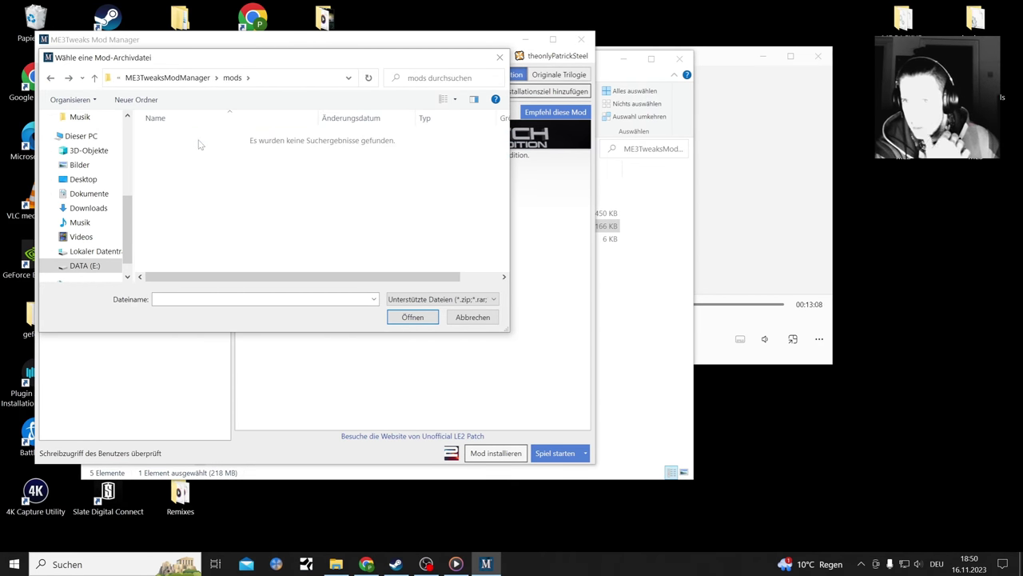
left_click(50, 79)
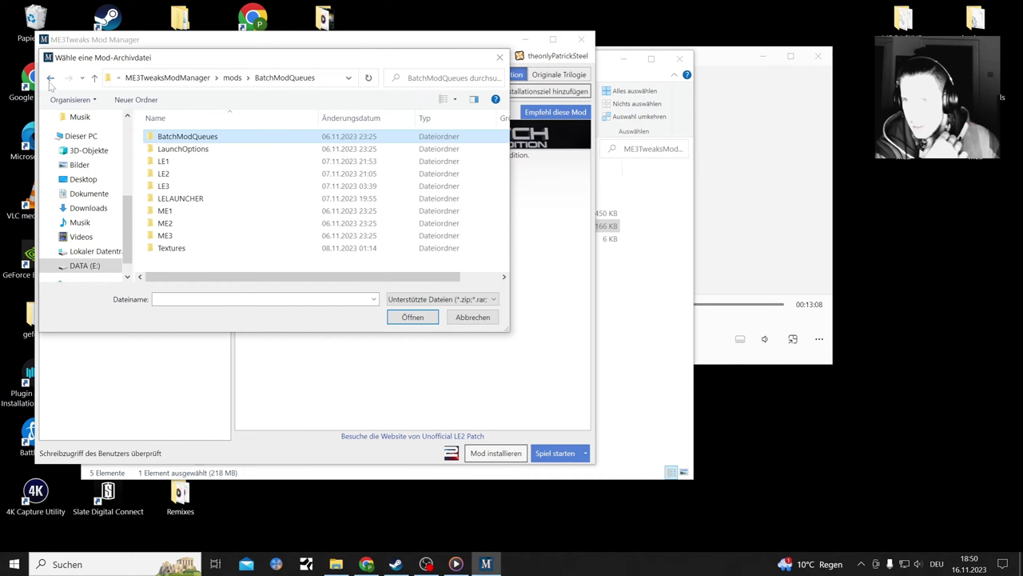
double_click(183, 245)
double_click(186, 137)
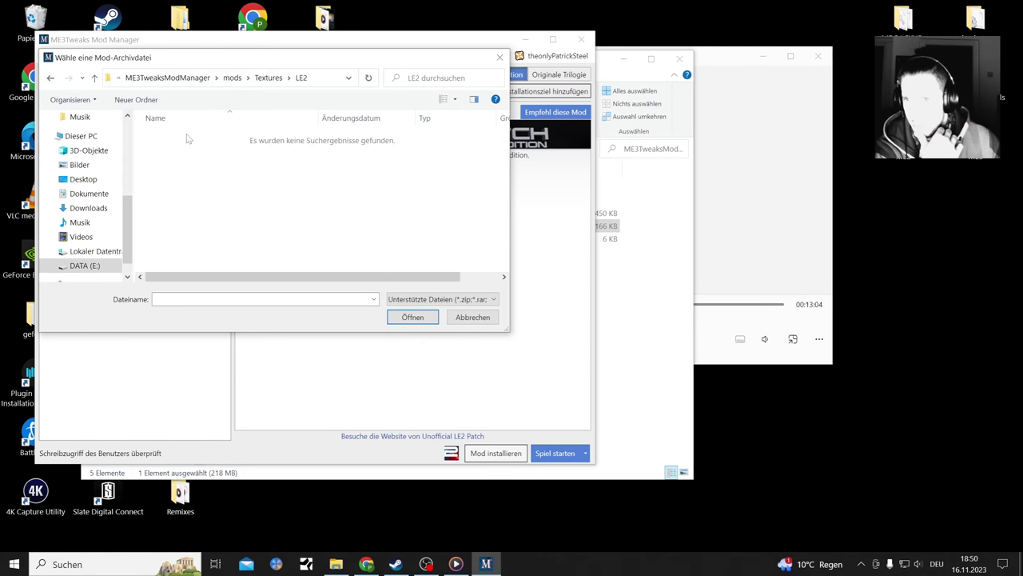
left_click(50, 79)
left_click(50, 79)
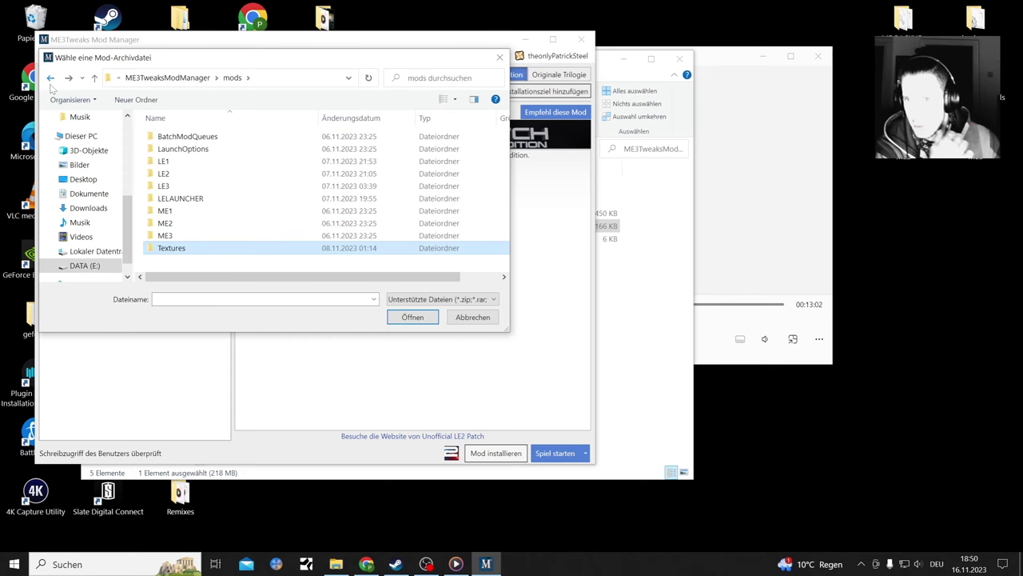
left_click(194, 211)
double_click(177, 223)
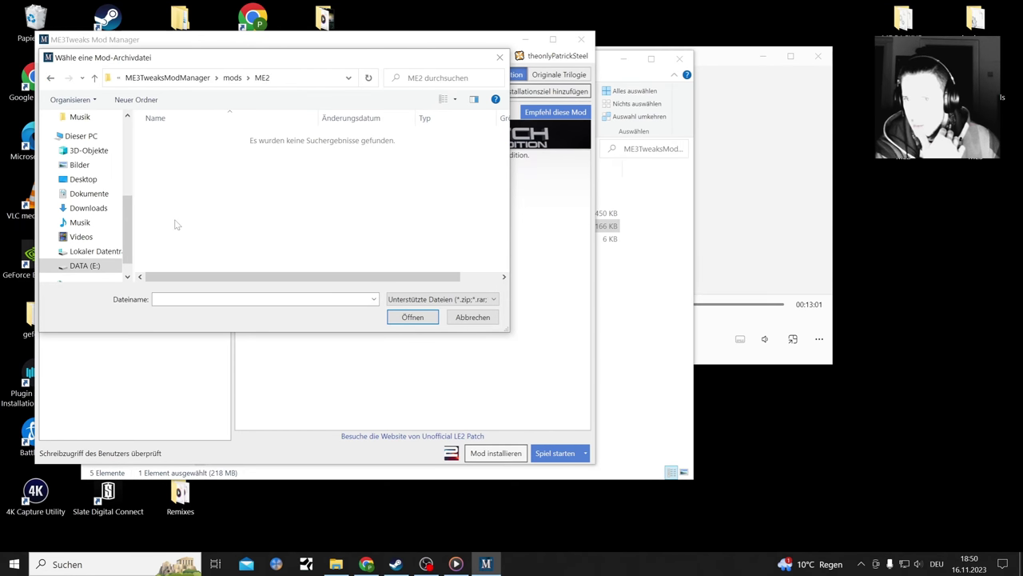
left_click(50, 78)
- Look through data\ExternalTools\Mass Effect Modder LE in the ME3TweaksModManager folder and cancel the archive selection
left_click(50, 78)
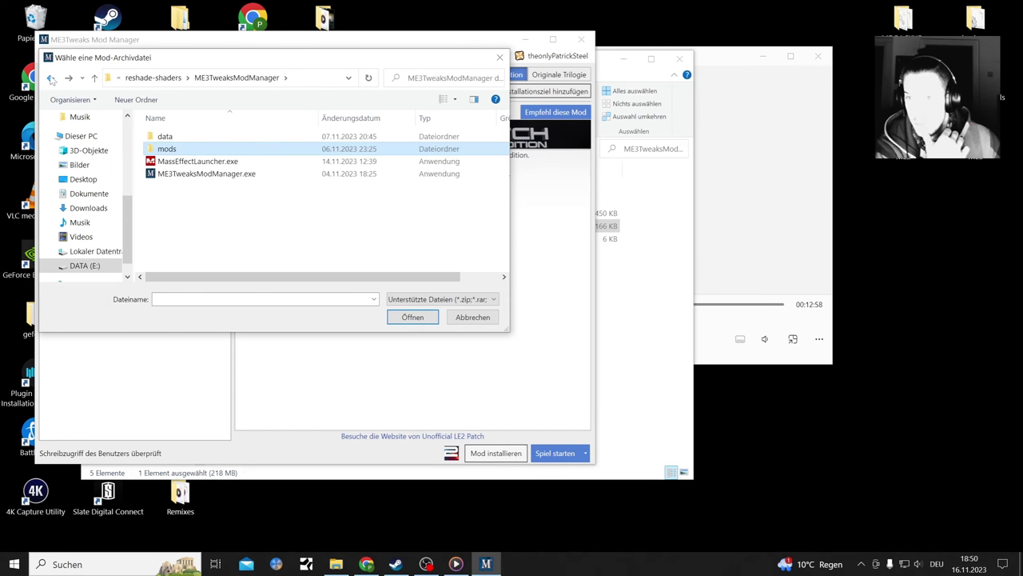
double_click(169, 138)
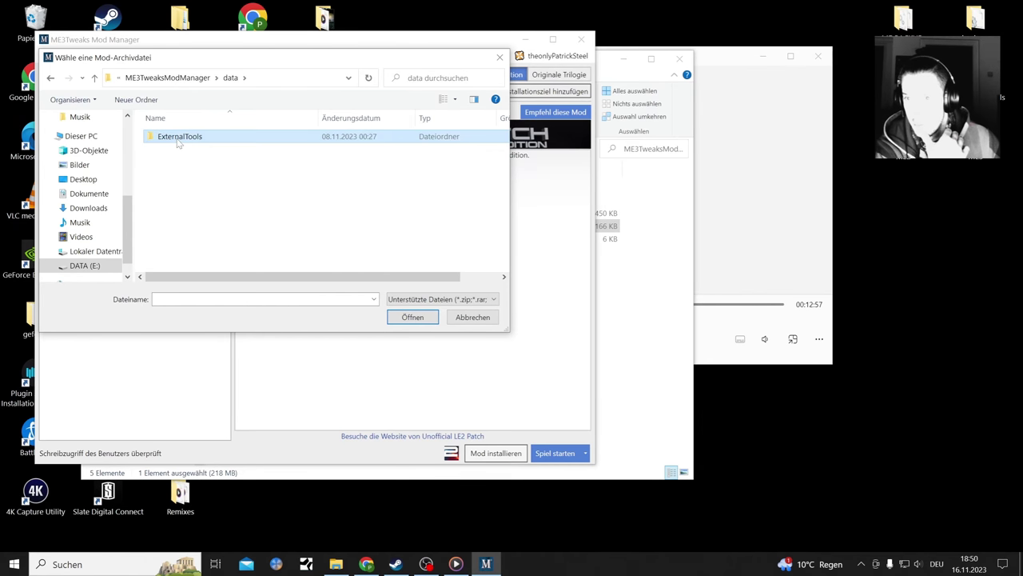
double_click(175, 139)
double_click(185, 150)
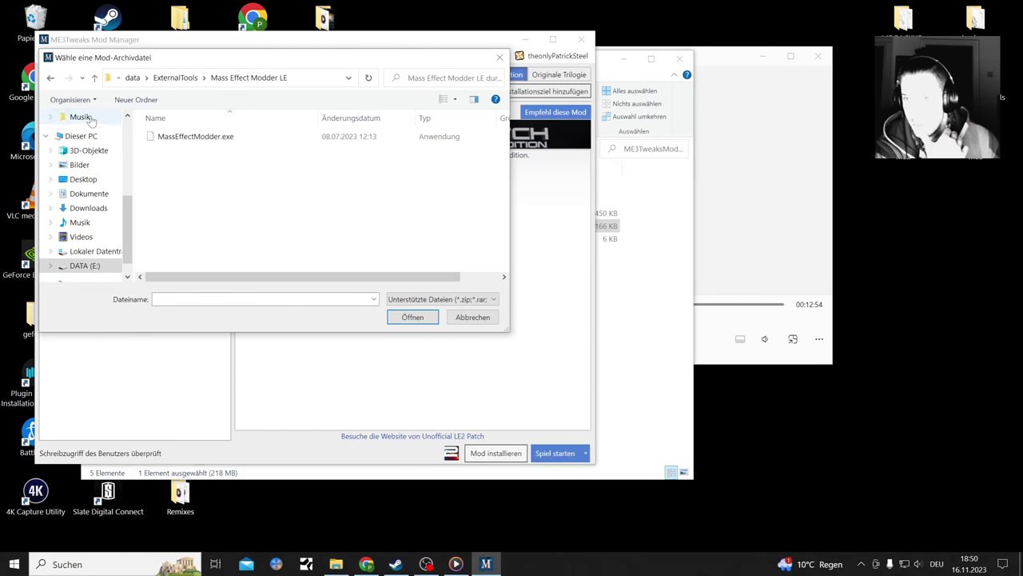
left_click(500, 58)
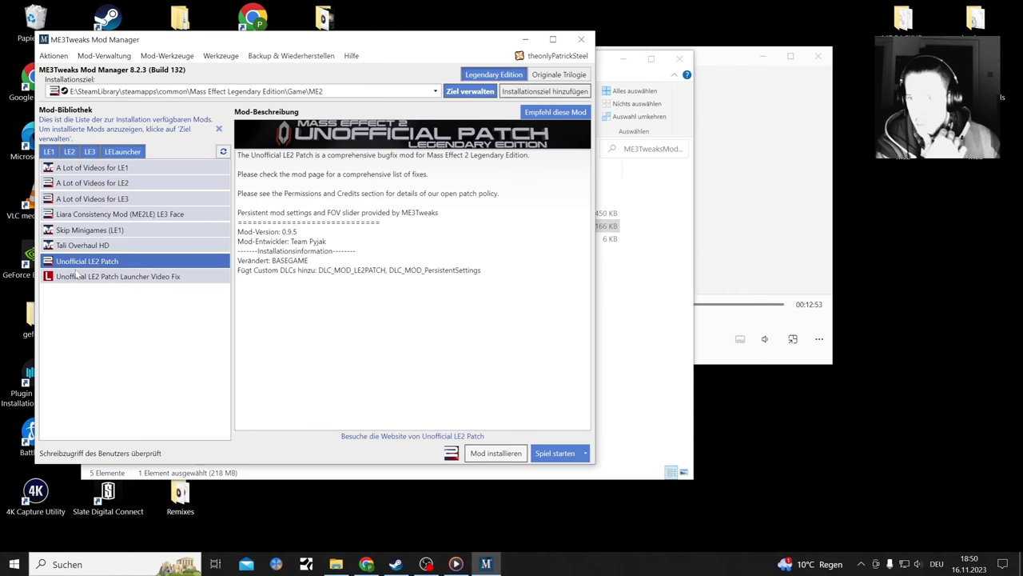
- View the Launcher Video Fix and Tali Overhaul HD mods, and filter the LE1 mods out of the mod library
left_click(96, 277)
left_click(120, 244)
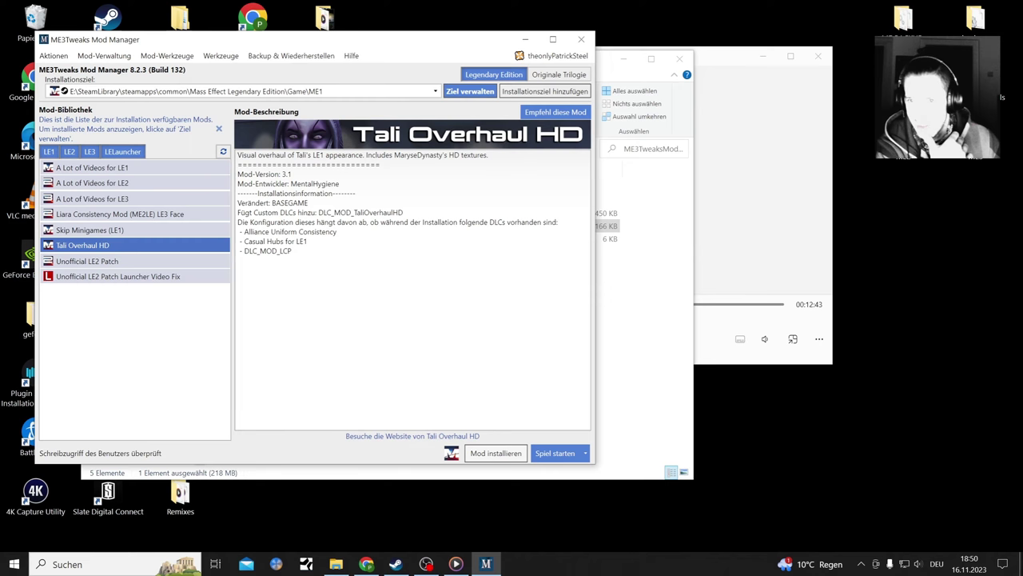
left_click(68, 152)
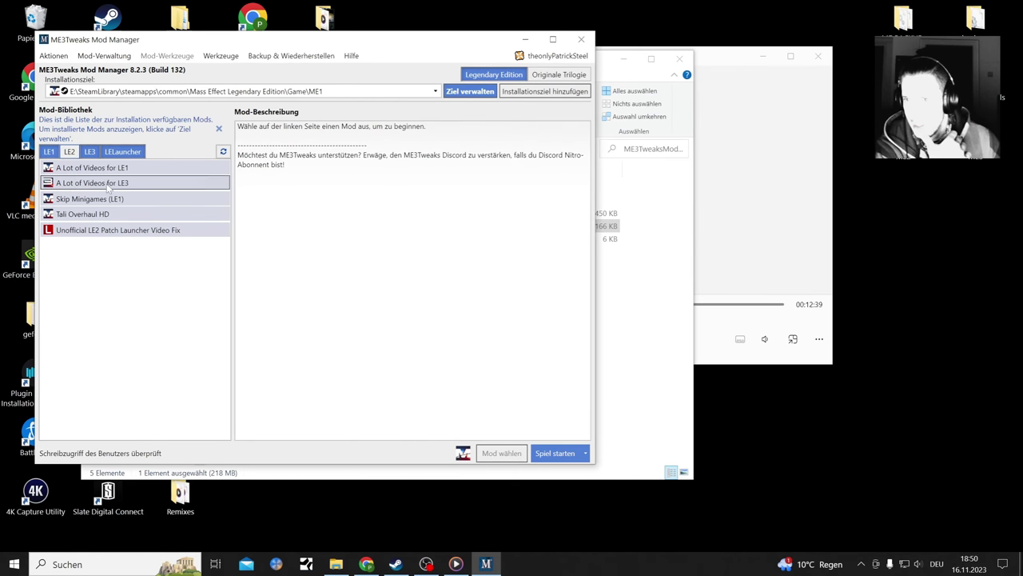
left_click(69, 152)
left_click(52, 153)
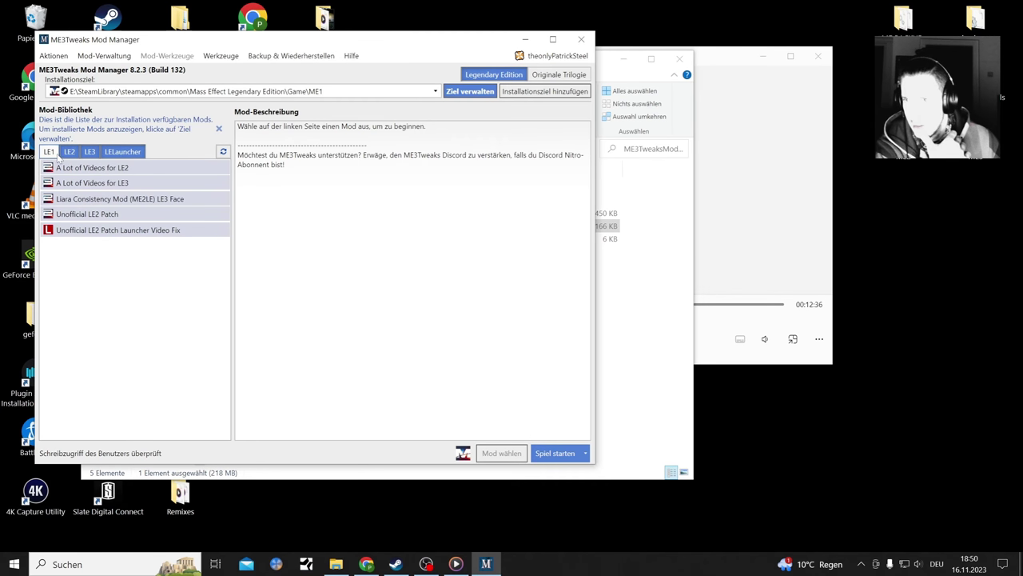
- Review the descriptions of the remaining library mods, from the Liara Consistency Mod to A Lot of Videos for LE2
left_click(128, 200)
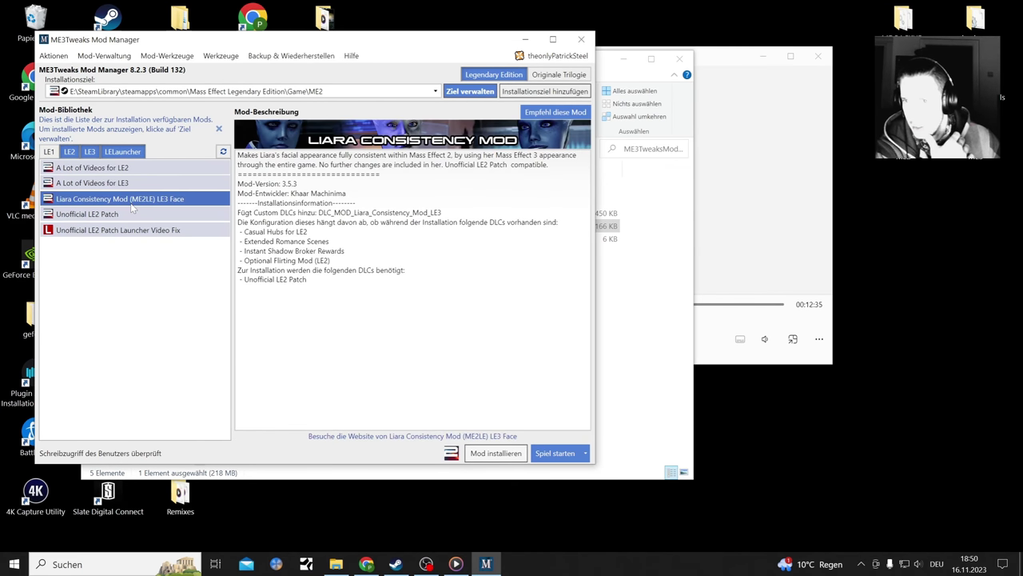
left_click(140, 214)
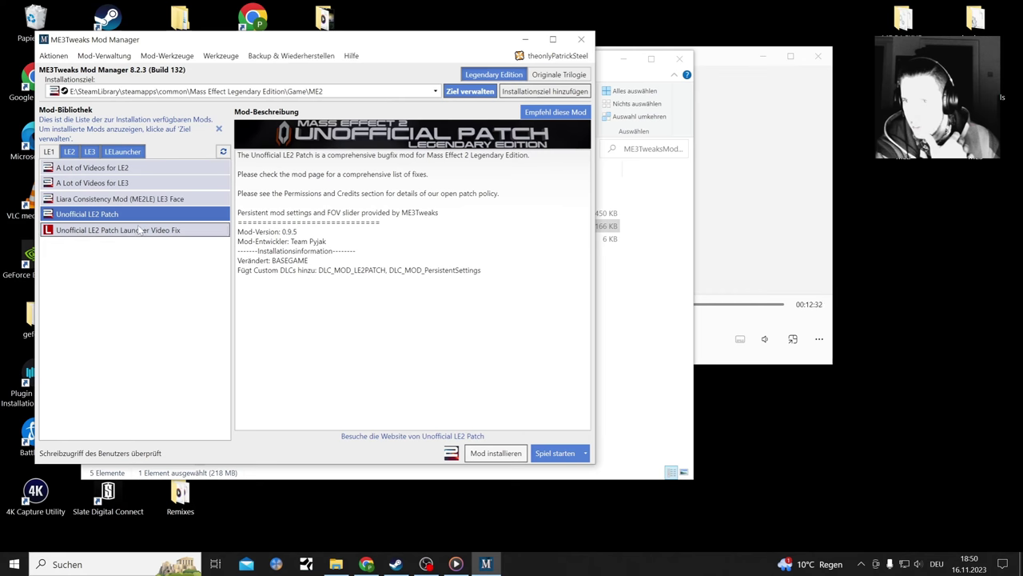
left_click(139, 230)
left_click(142, 215)
left_click(144, 200)
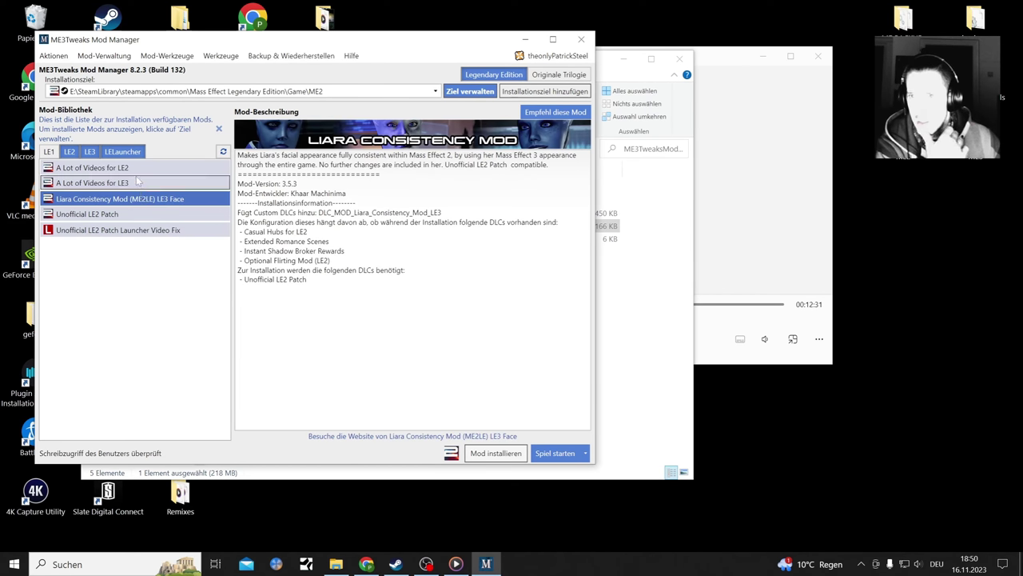
left_click(138, 182)
left_click(139, 169)
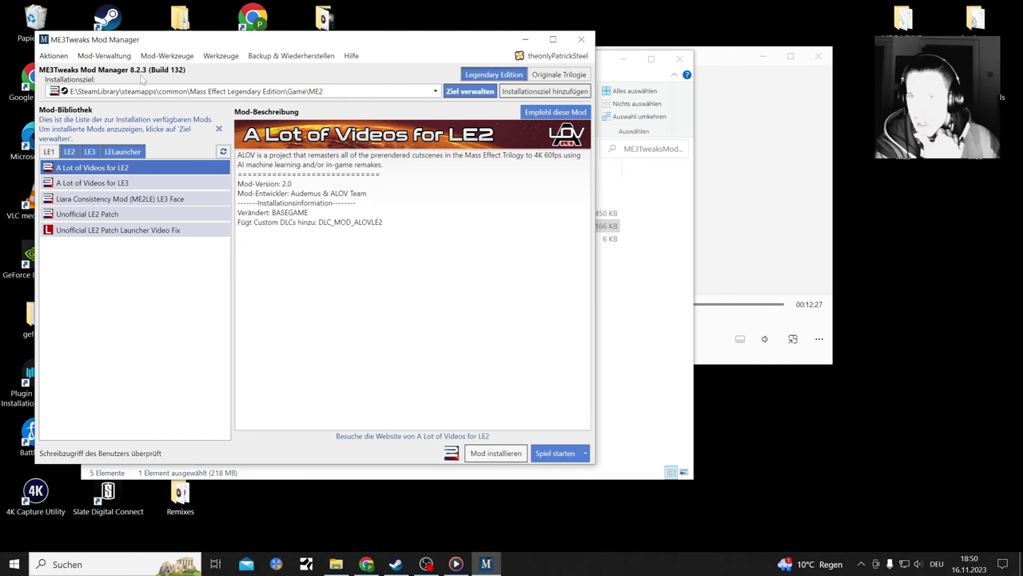
- View the backup overview for the Legendary Edition launcher and the three games, and close it
left_click(291, 55)
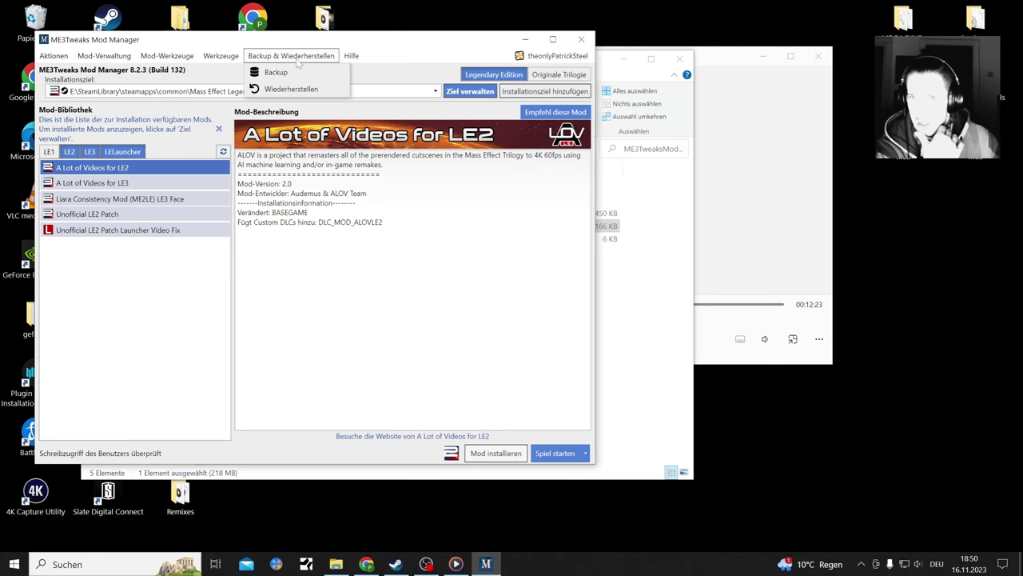
left_click(281, 76)
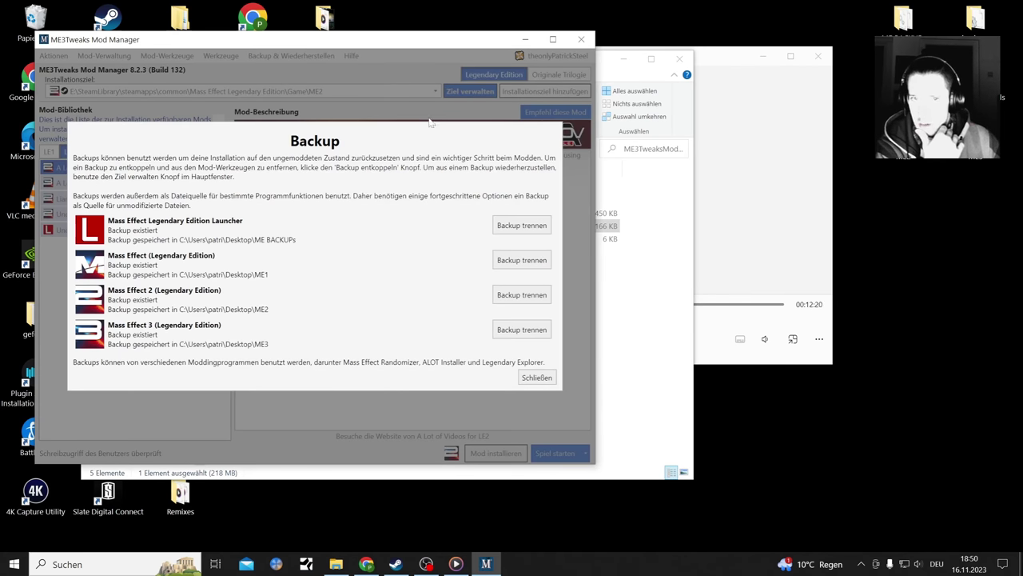
left_click(537, 377)
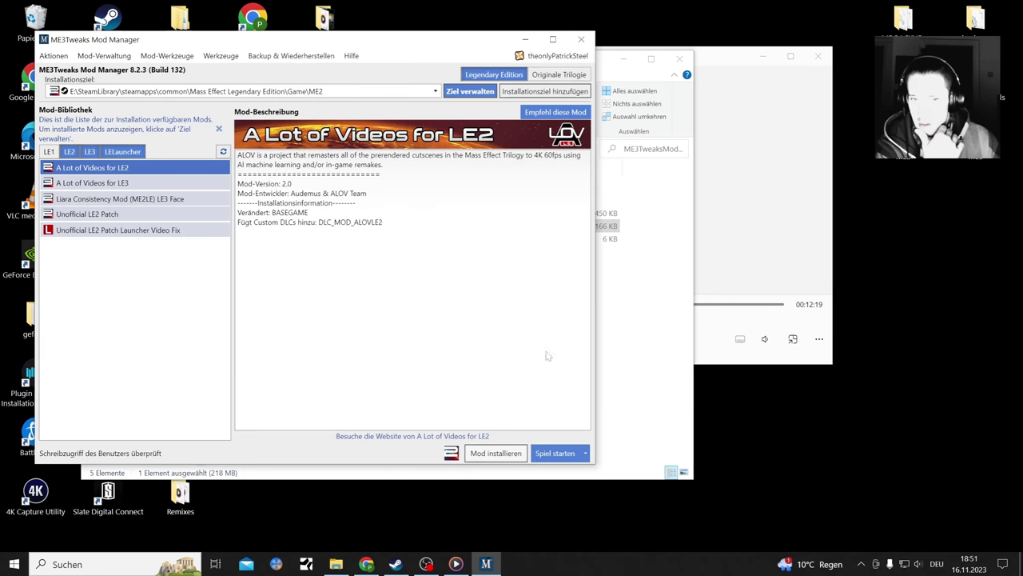
- Check the mods in the library for updates
left_click(169, 56)
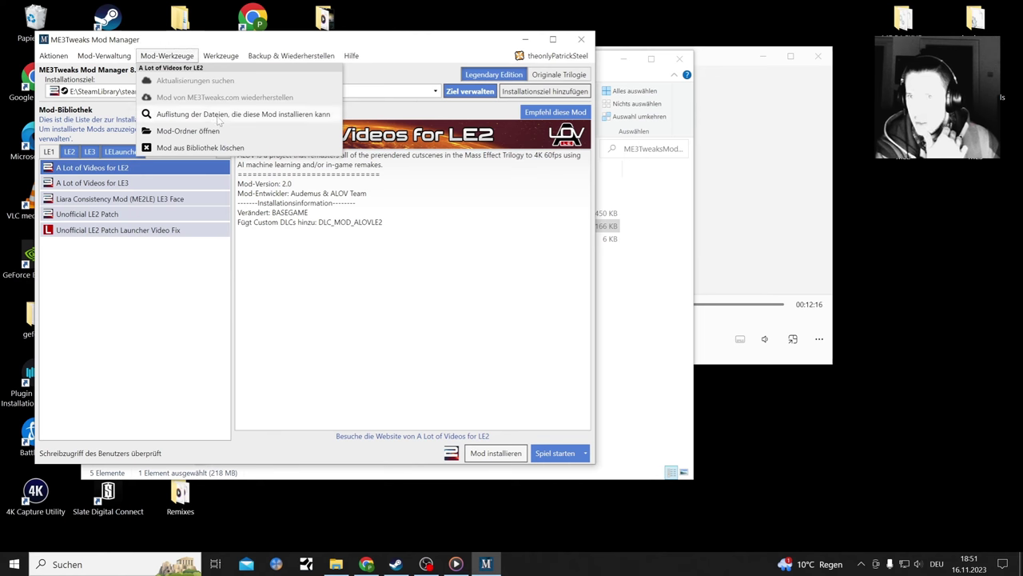
left_click(105, 56)
mouse_move(119, 83)
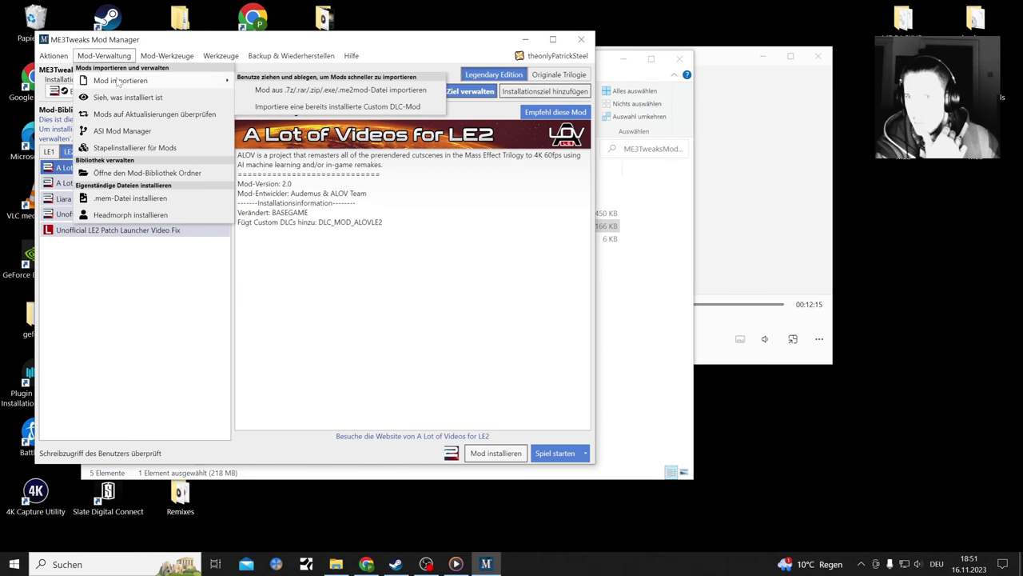
left_click(170, 114)
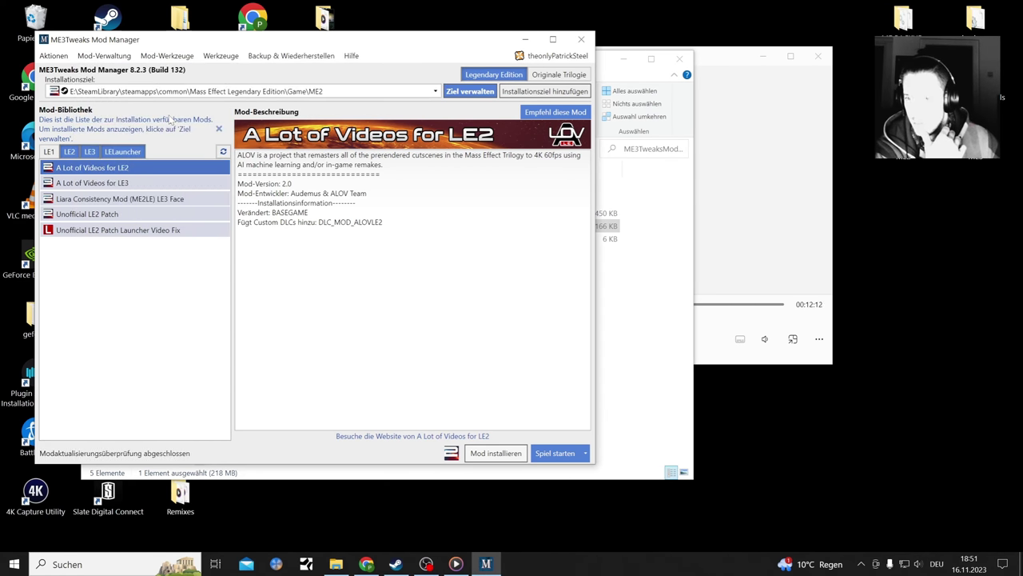
- Open the mod library folder and look through LE2\Liara Consistency Mod (ME2LE) LE3 Face, and return to the mod manager
left_click(128, 57)
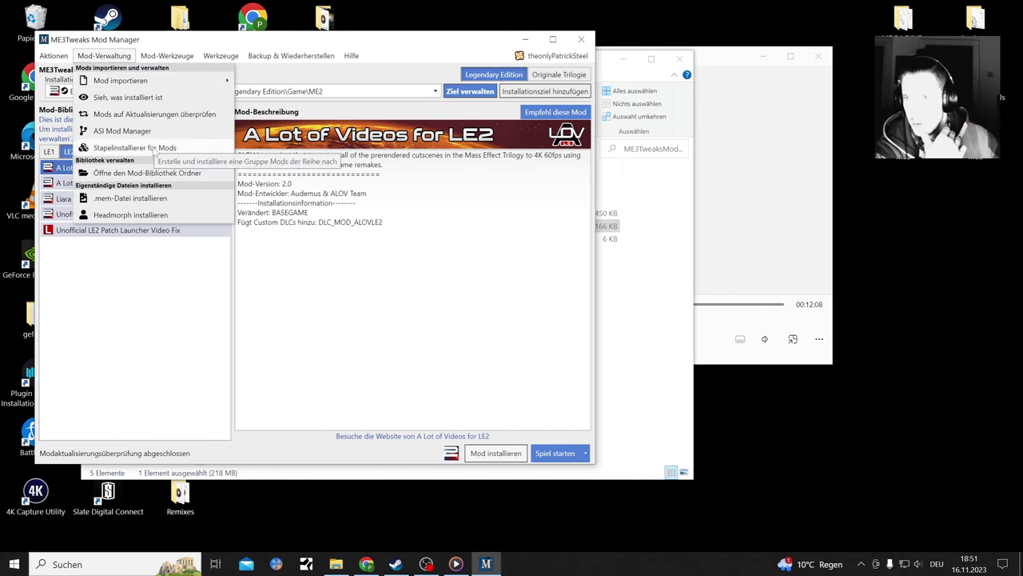
left_click(158, 174)
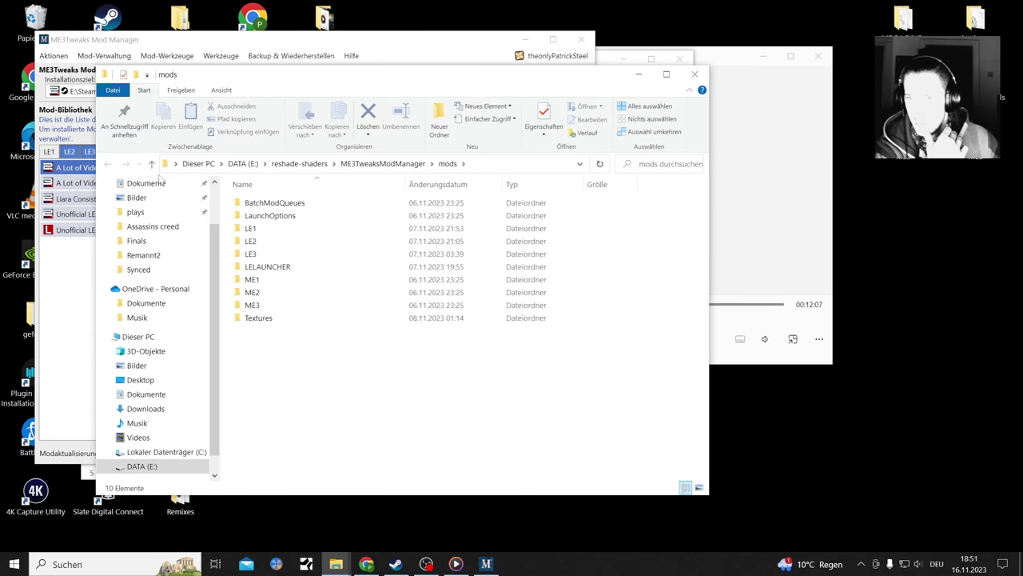
left_click(294, 247)
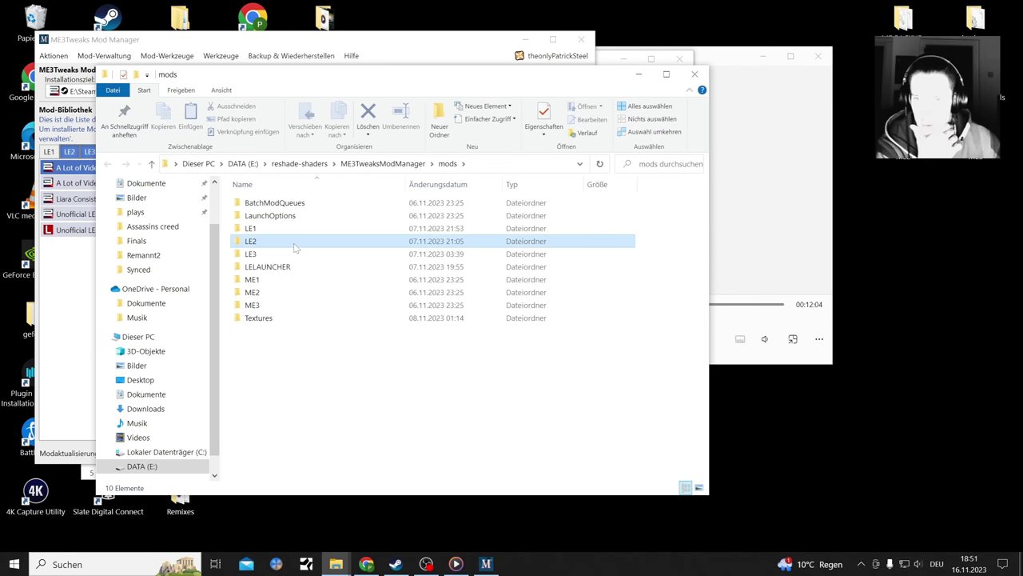
double_click(294, 244)
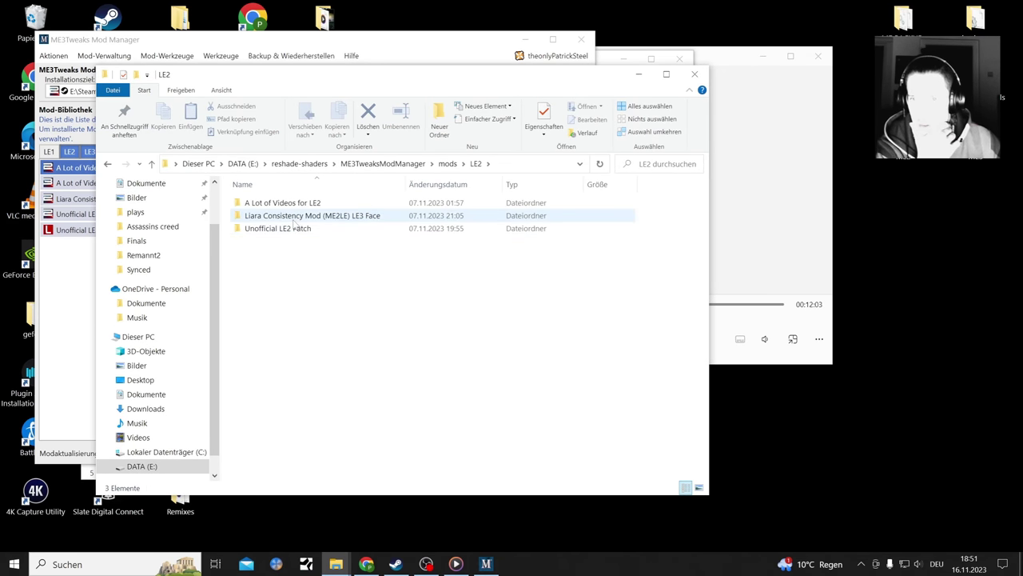
double_click(295, 221)
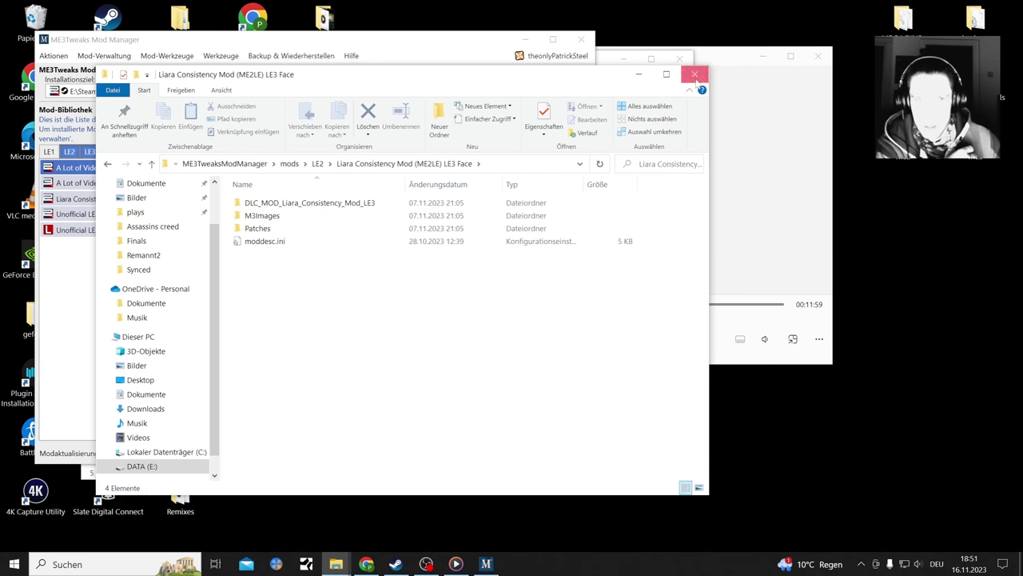
left_click(79, 169)
- Check the Game\ME2 installation for already installed custom DLC mods to import, and close the importer
left_click(117, 60)
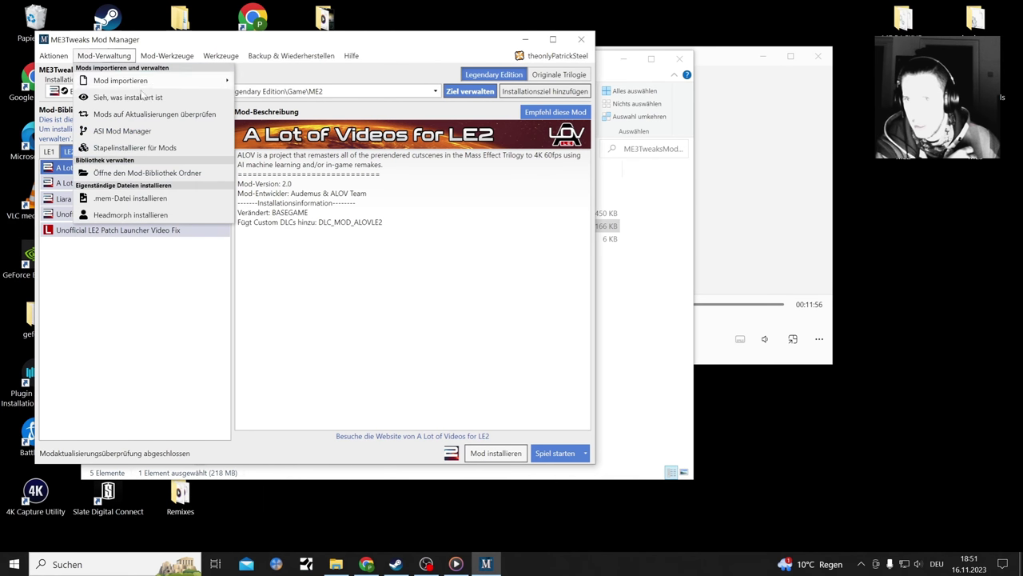
mouse_move(182, 83)
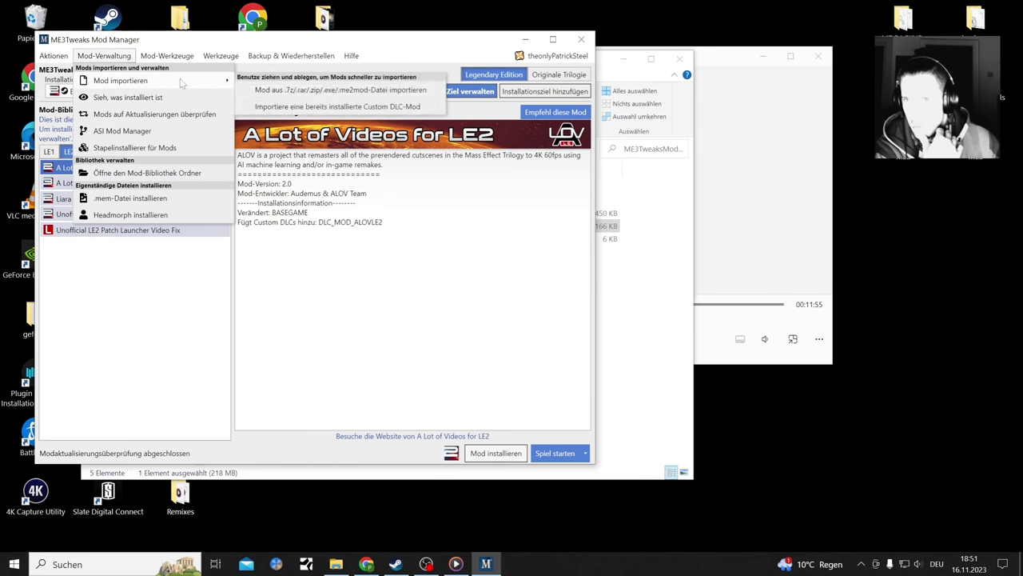
left_click(318, 112)
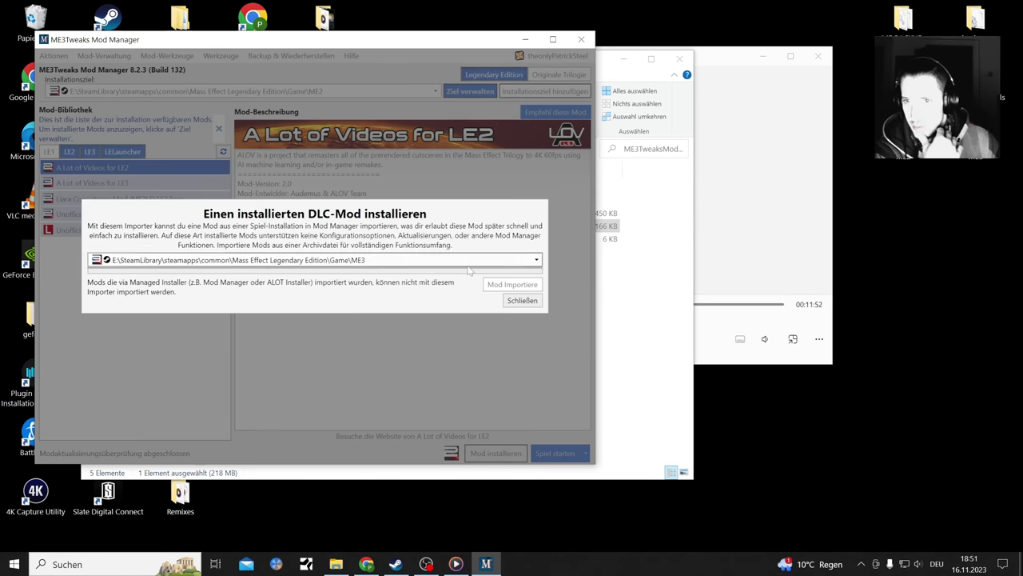
left_click(495, 260)
left_click(406, 289)
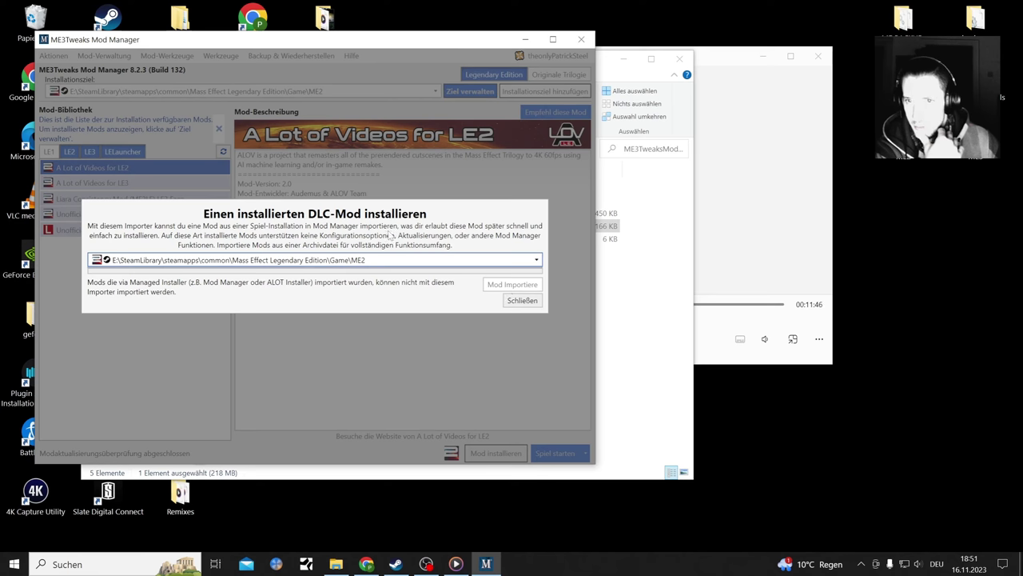
left_click(512, 301)
- Start importing a mod from an archive and browse to ME3TweaksModManager\mods\LE2
left_click(164, 56)
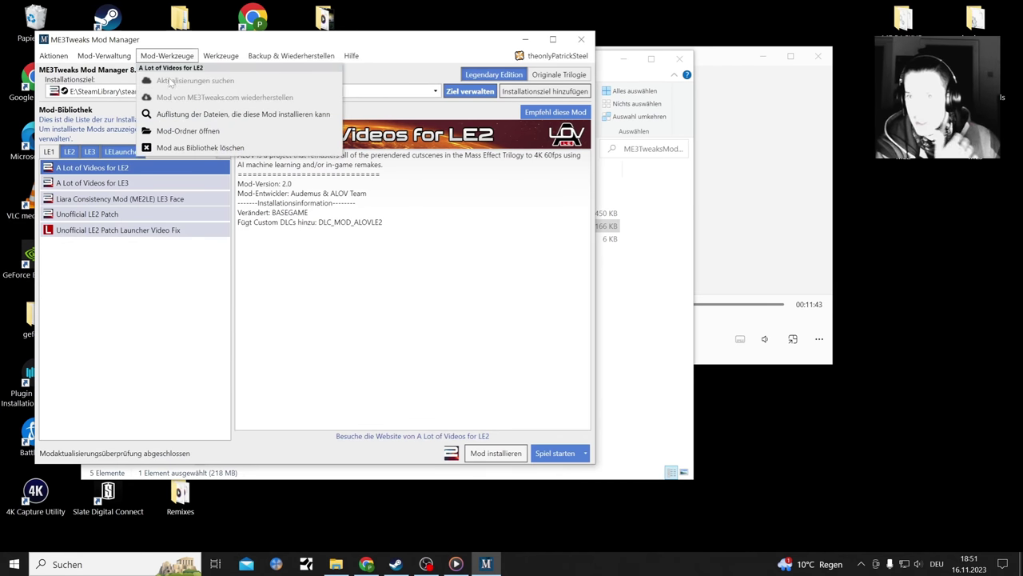
mouse_move(109, 57)
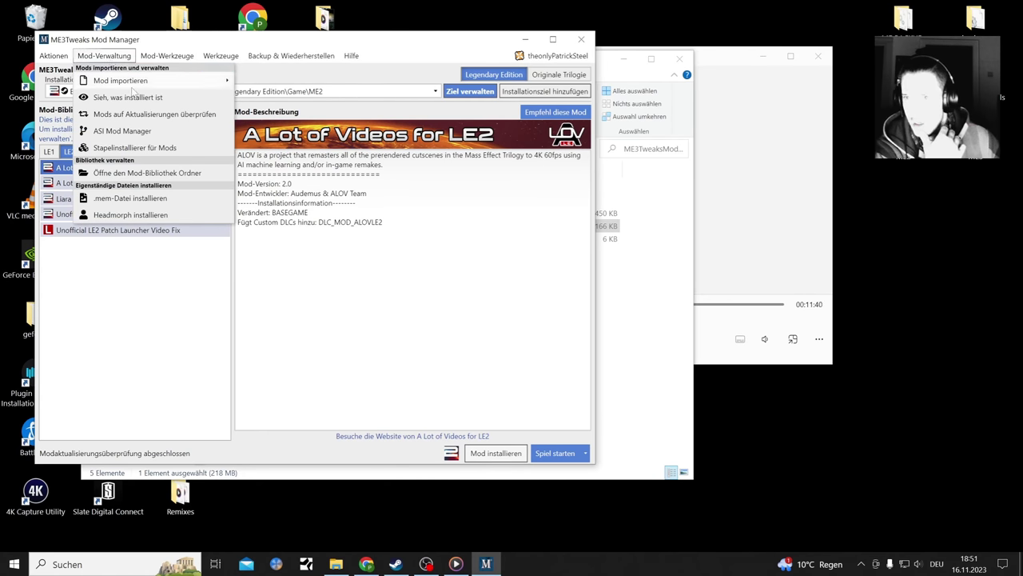
mouse_move(182, 84)
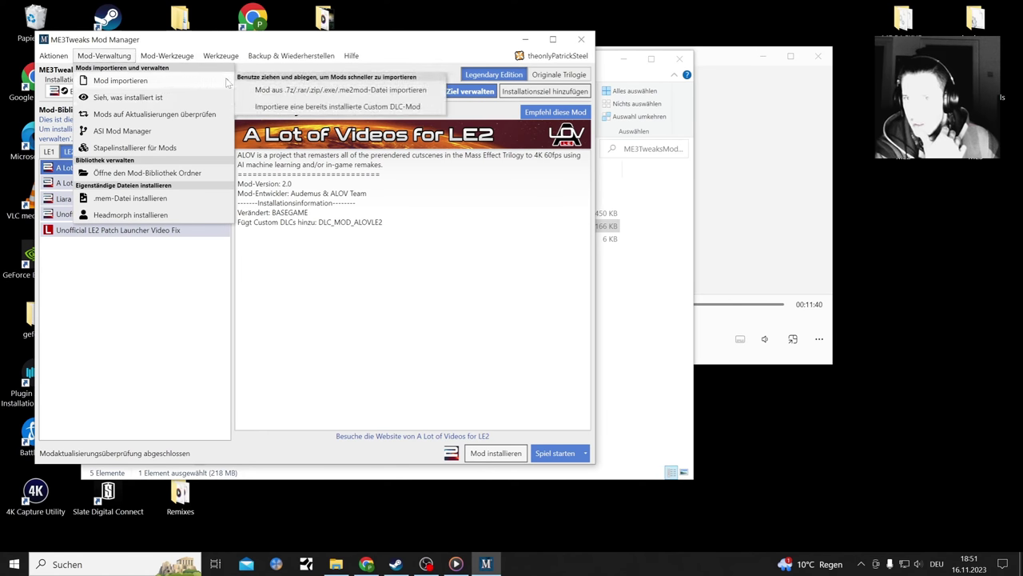
left_click(339, 95)
scroll(254, 216, "down", 1)
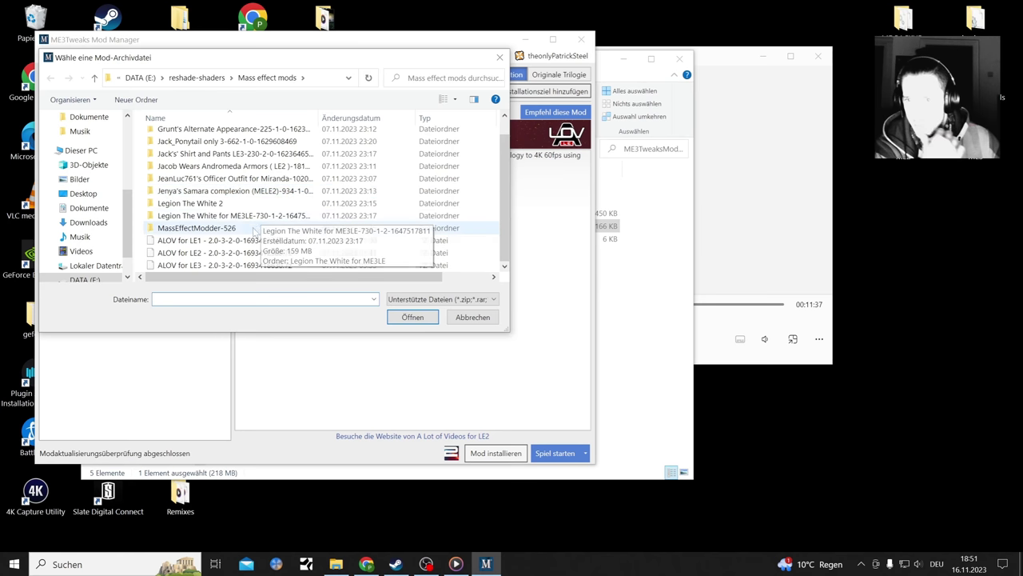
left_click(192, 78)
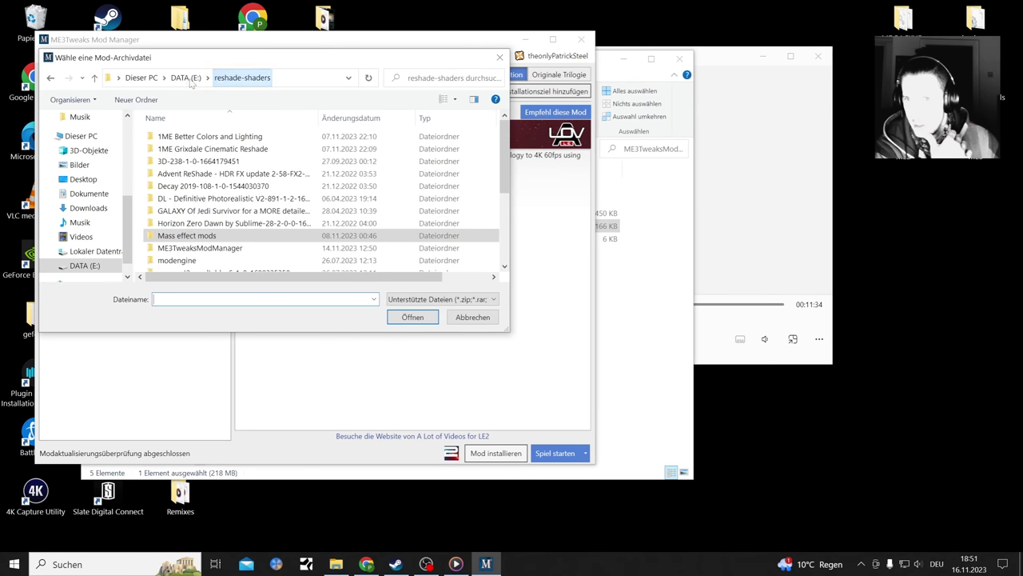
double_click(224, 249)
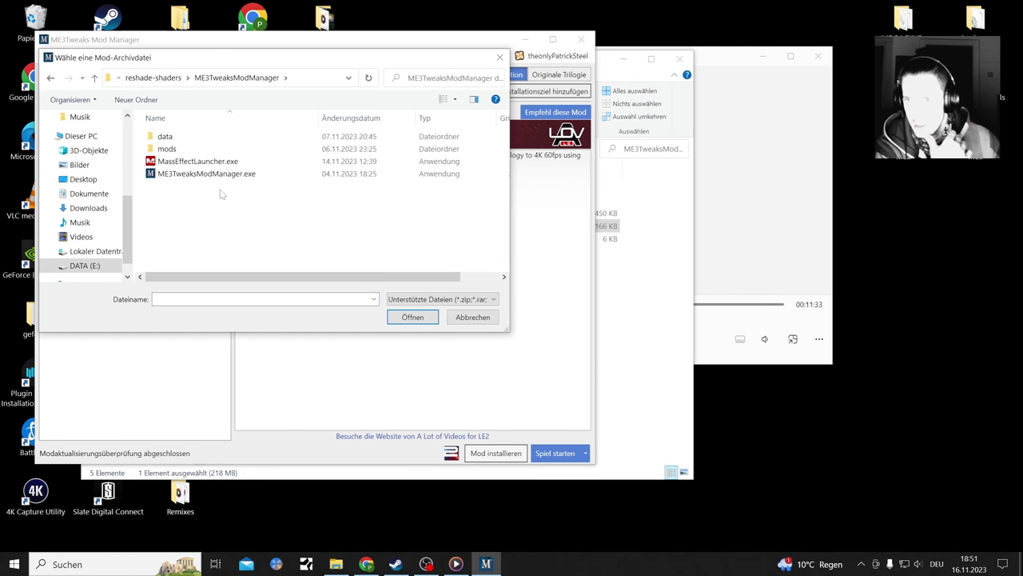
double_click(168, 149)
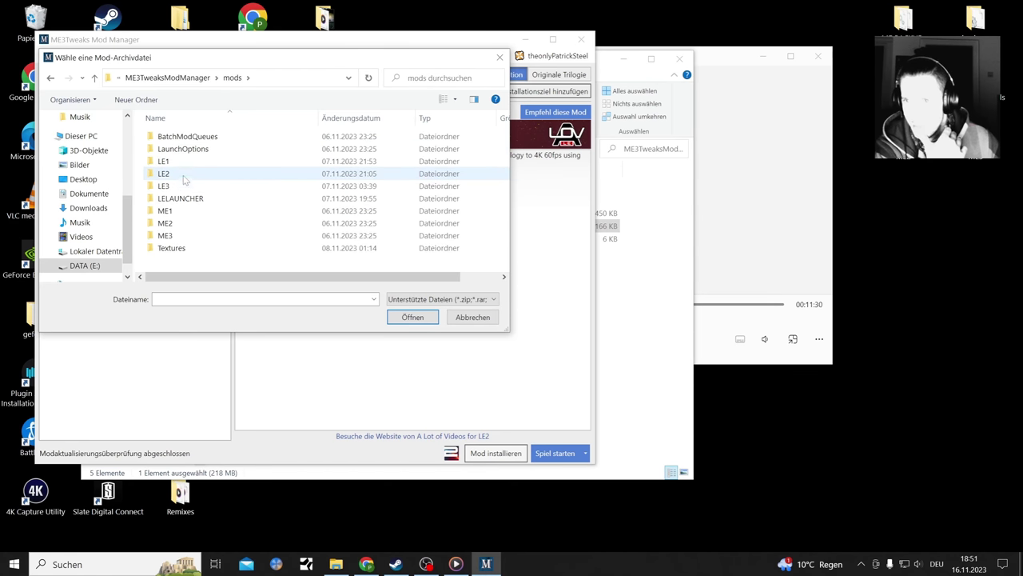
double_click(183, 179)
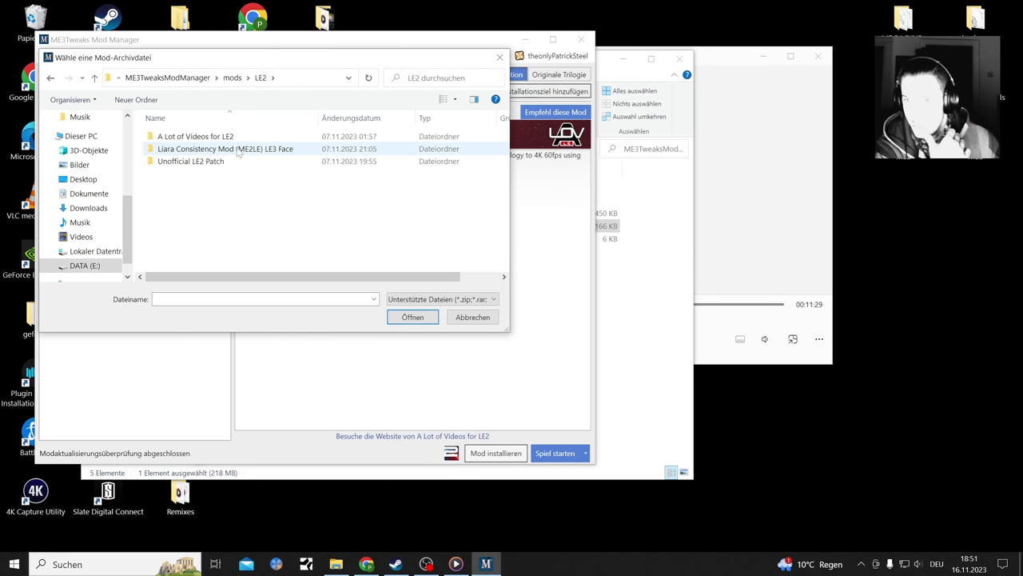
- Look for mod archives in the Liara Consistency Mod and Unofficial LE2 Patch folders, and cancel the archive selection
left_click(238, 152)
right_click(238, 152)
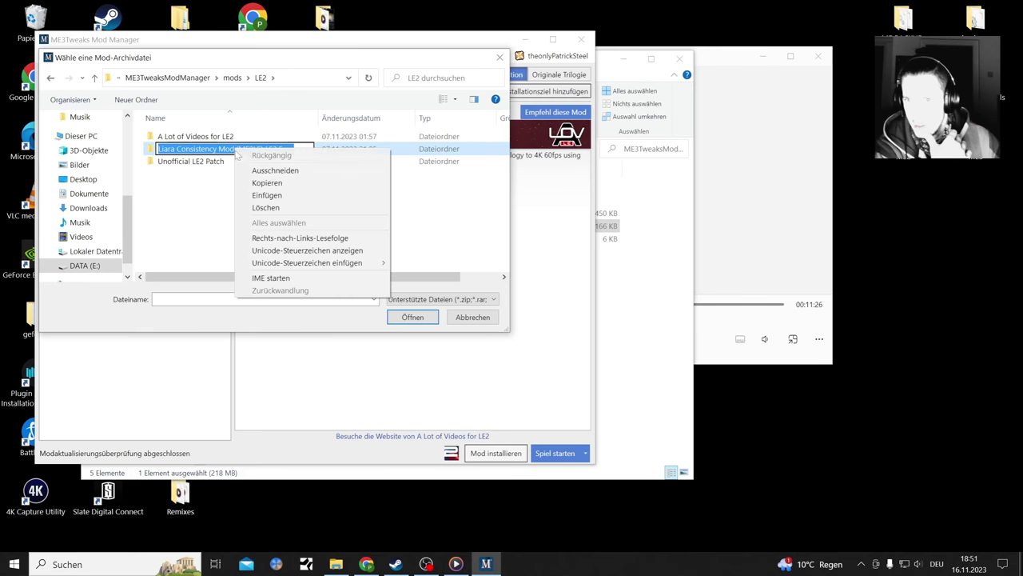
left_click(194, 188)
double_click(224, 150)
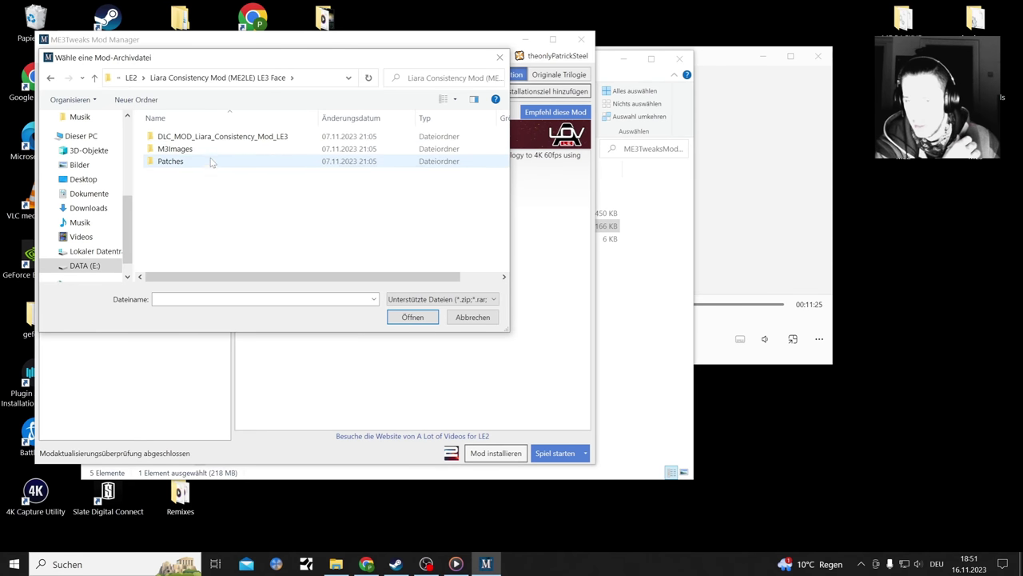
double_click(239, 136)
double_click(240, 139)
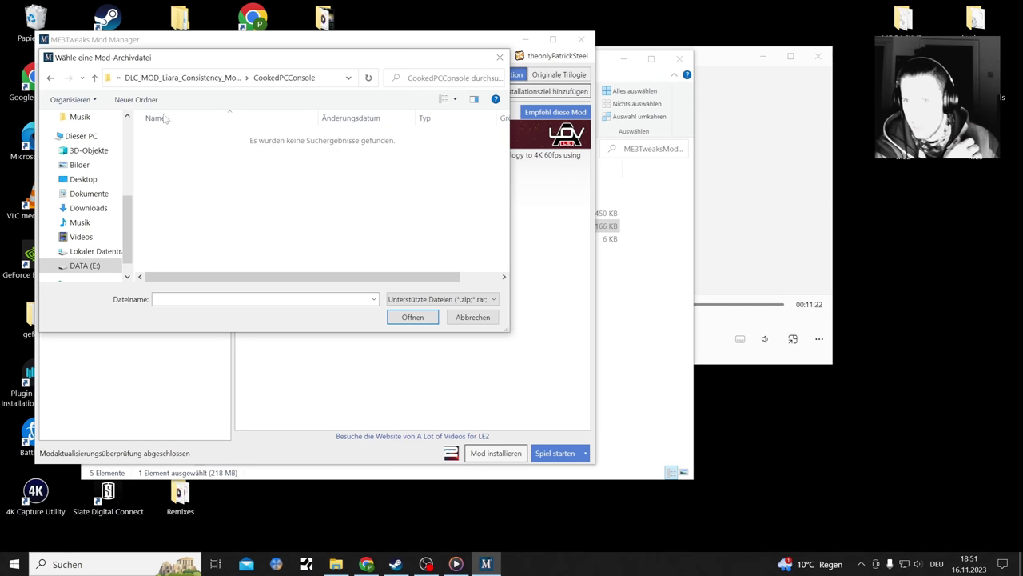
left_click(47, 77)
left_click(48, 78)
key("Down")
key("Return")
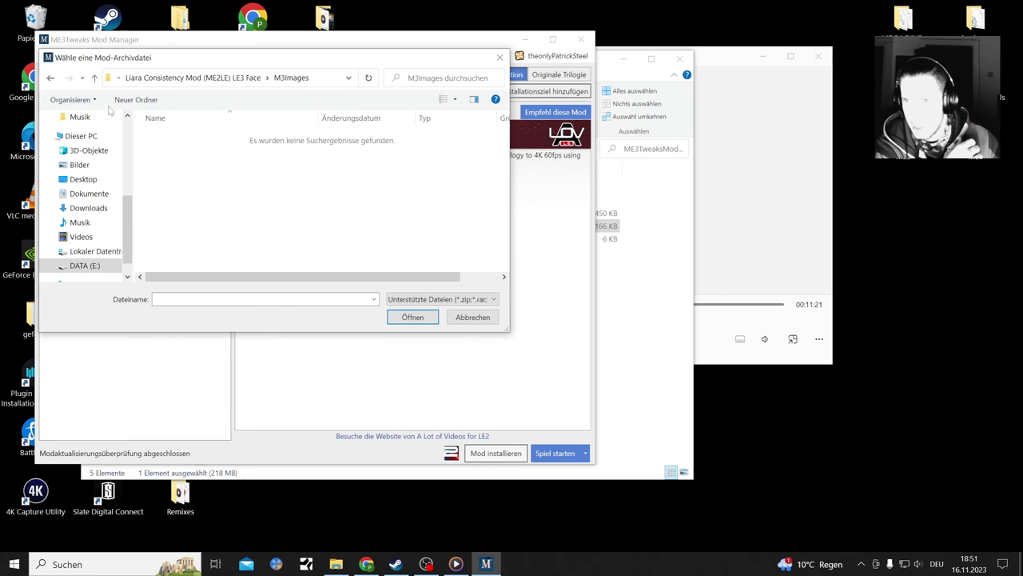
left_click(50, 78)
left_click(49, 77)
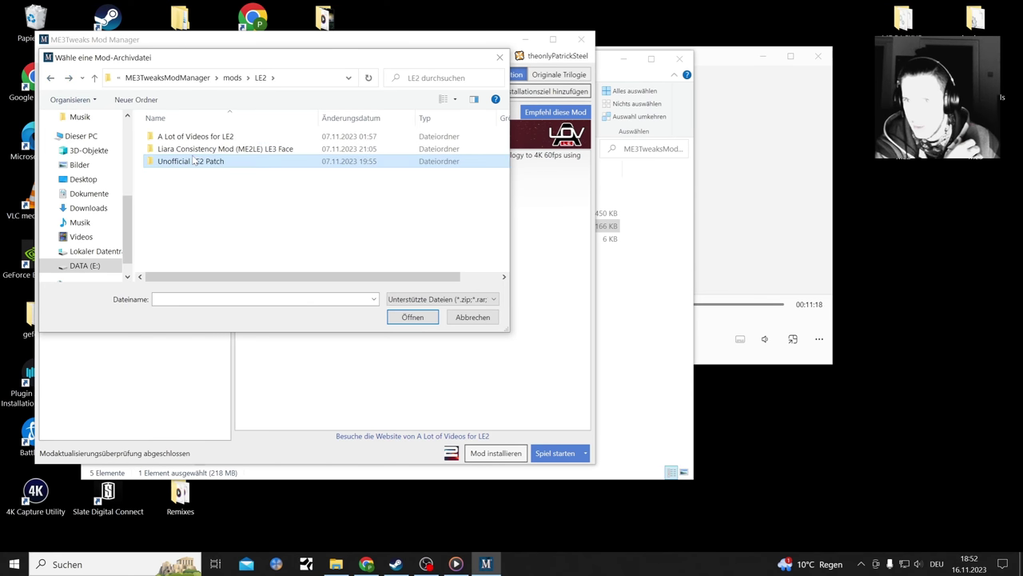
double_click(194, 161)
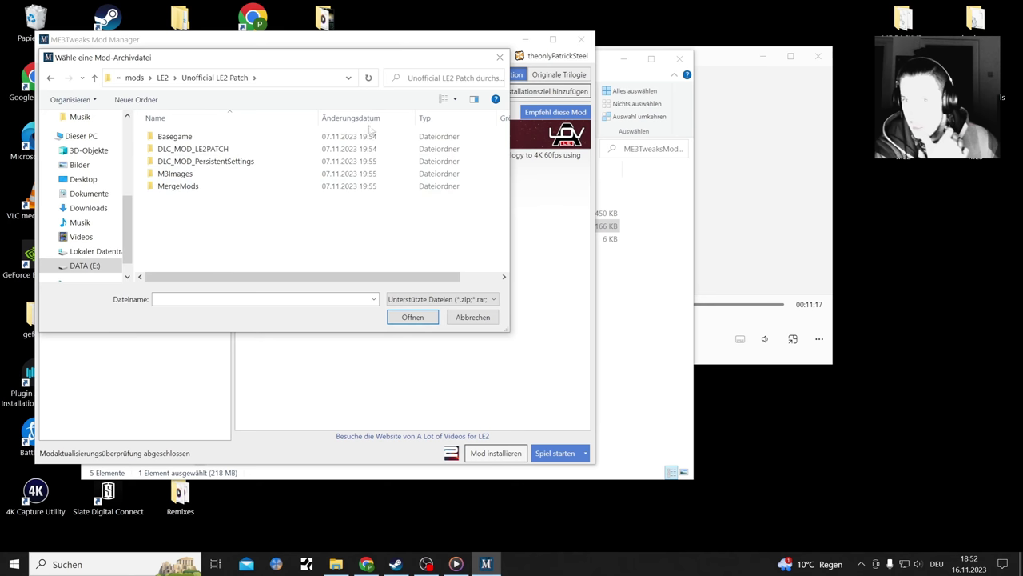
left_click(500, 58)
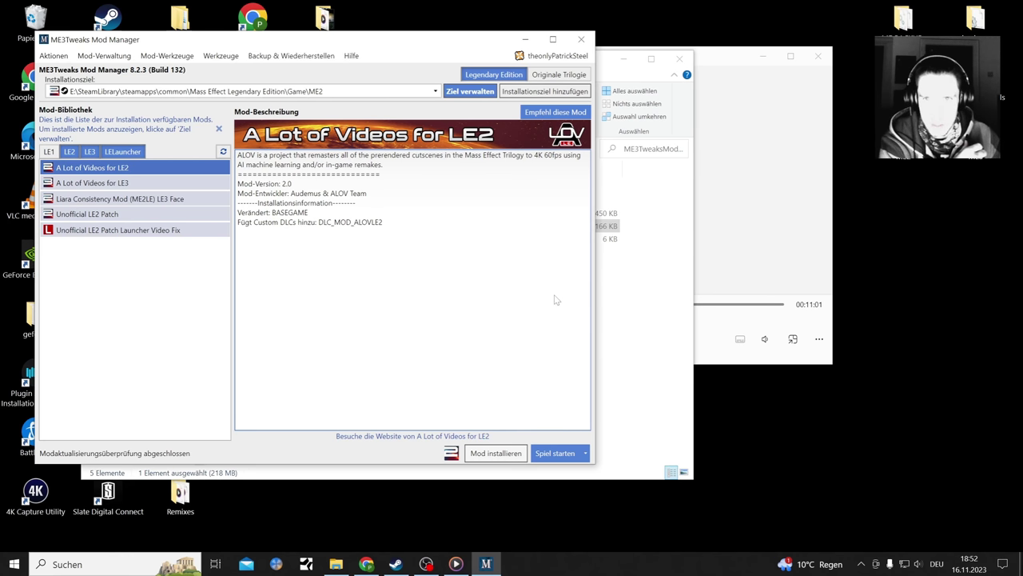
- View the options for restoring the complete games from backup and close them without restoring anything
left_click(315, 56)
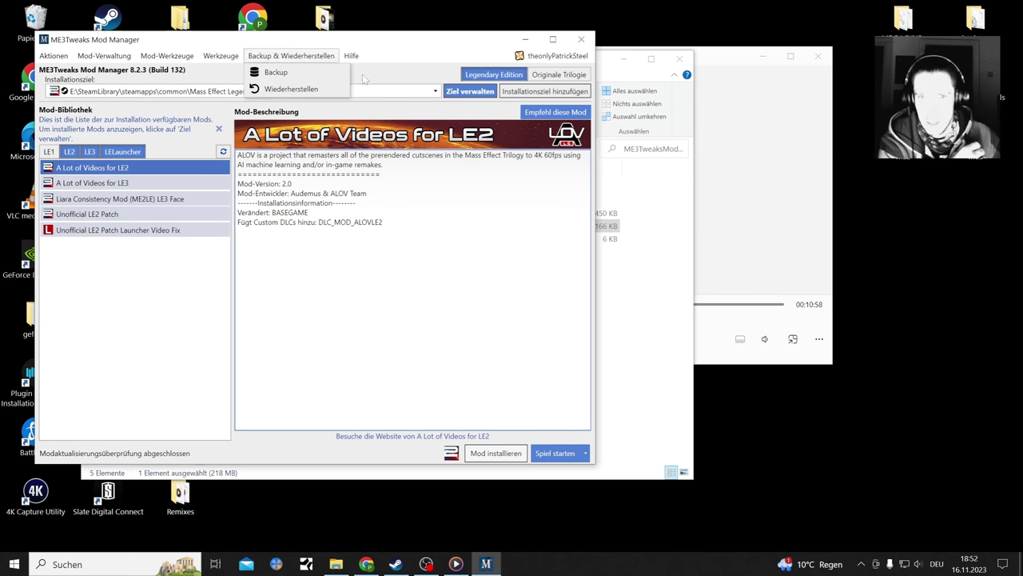
left_click(284, 89)
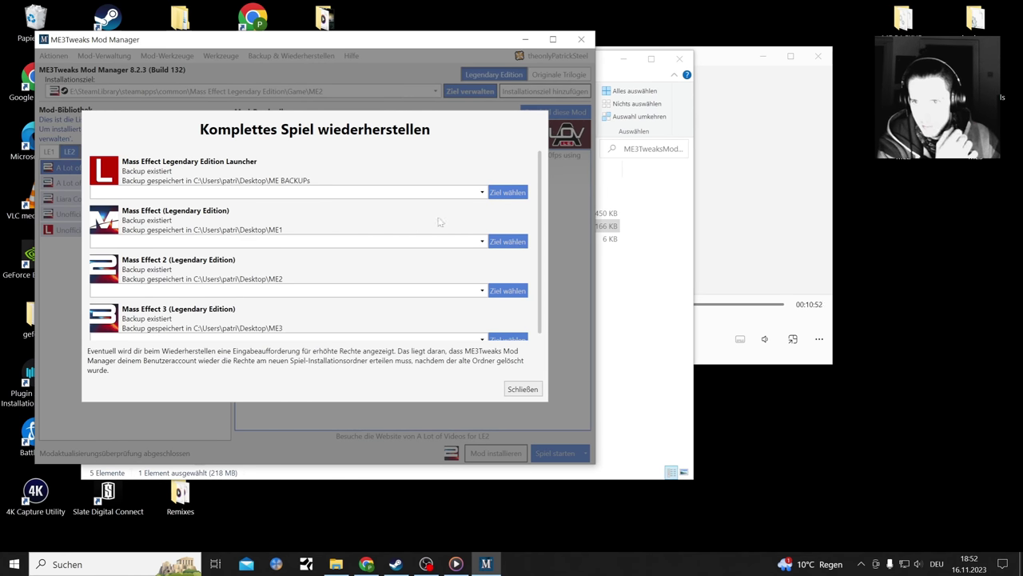
left_click(523, 388)
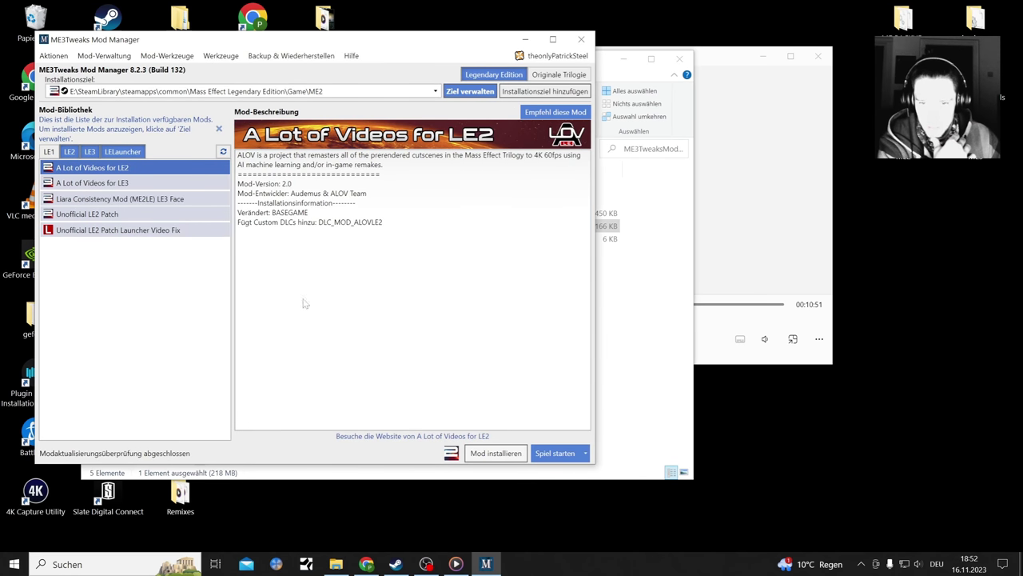
- Try to install the texture file GhostlyKasumi2.mem from the Mass effect mods folder, and decline the texture installation
left_click(104, 56)
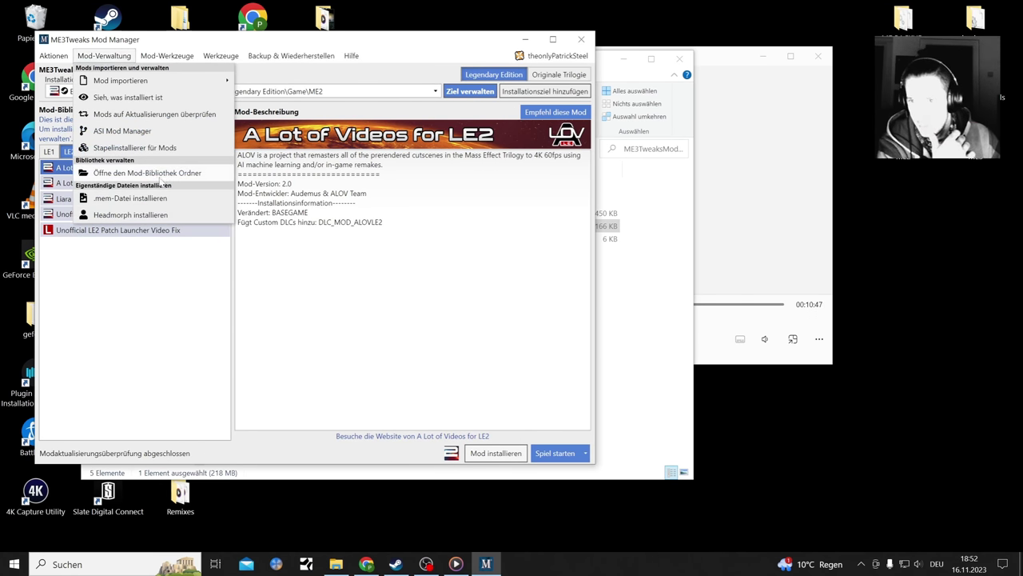
left_click(165, 202)
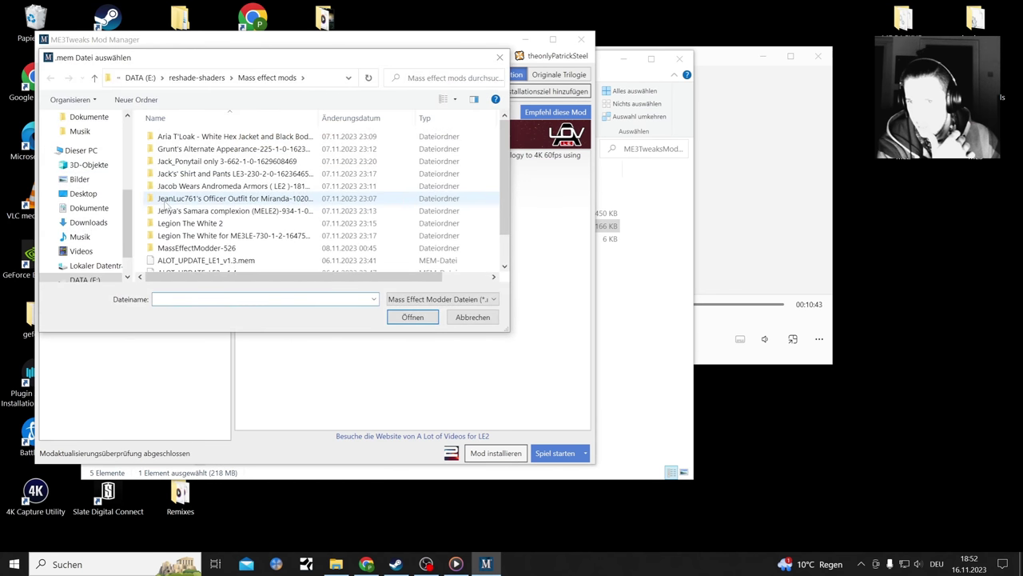
scroll(165, 204, "down", 1)
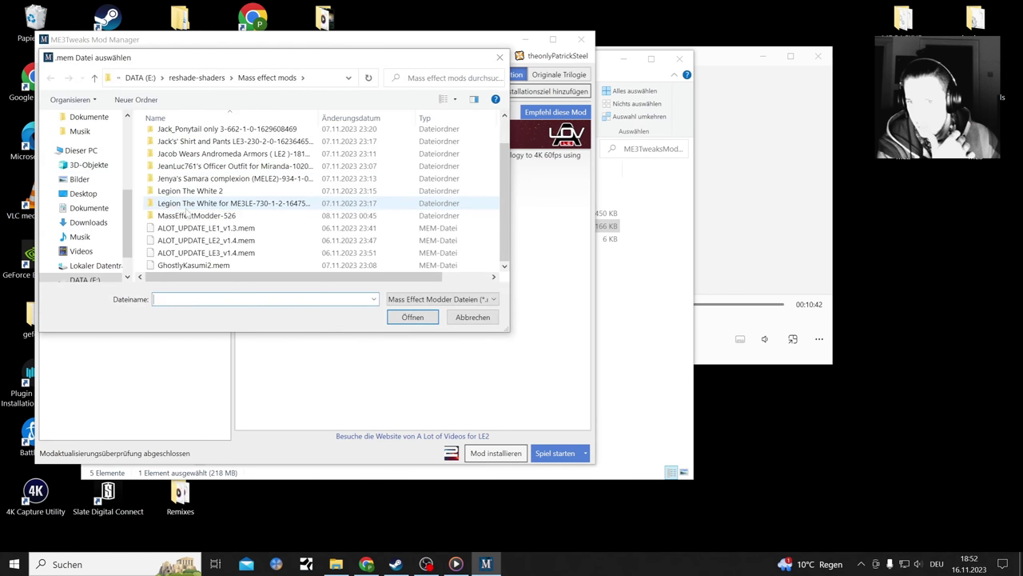
double_click(240, 265)
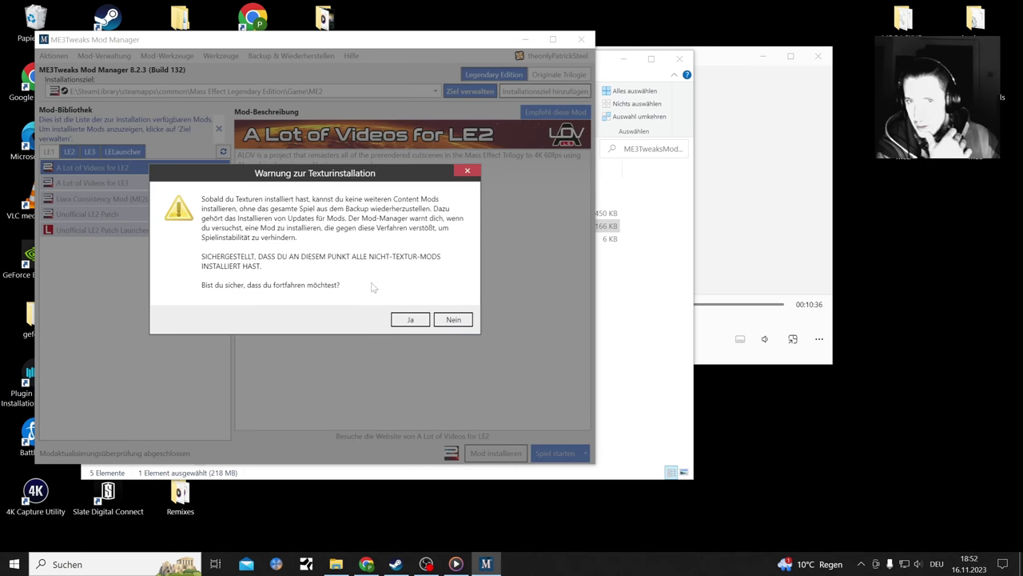
left_click(454, 319)
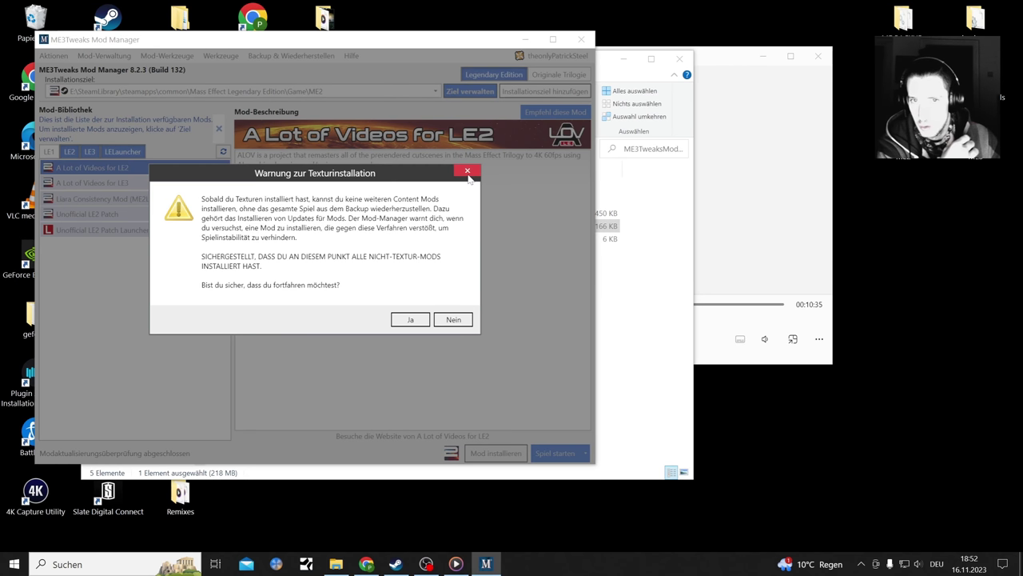
- Start another .mem file installation and browse to ME3TweaksModManager\mods\LE2 in the file selection
left_click(113, 57)
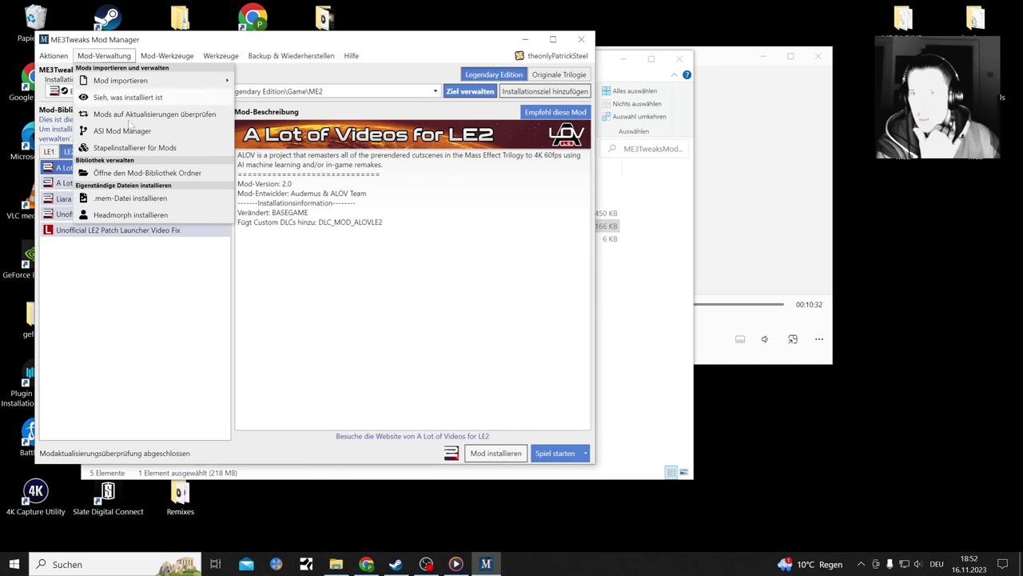
left_click(142, 198)
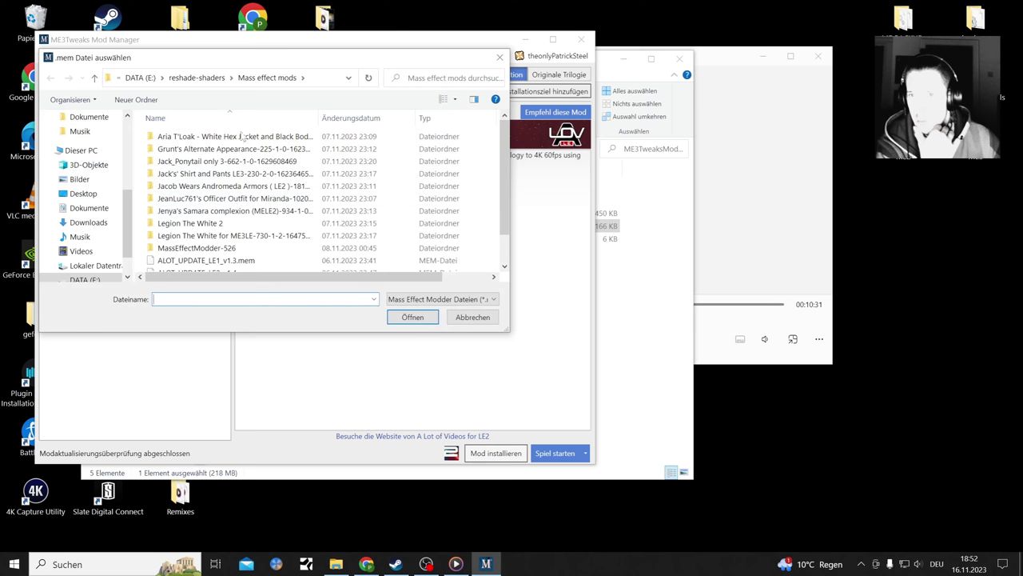
left_click(200, 78)
double_click(222, 231)
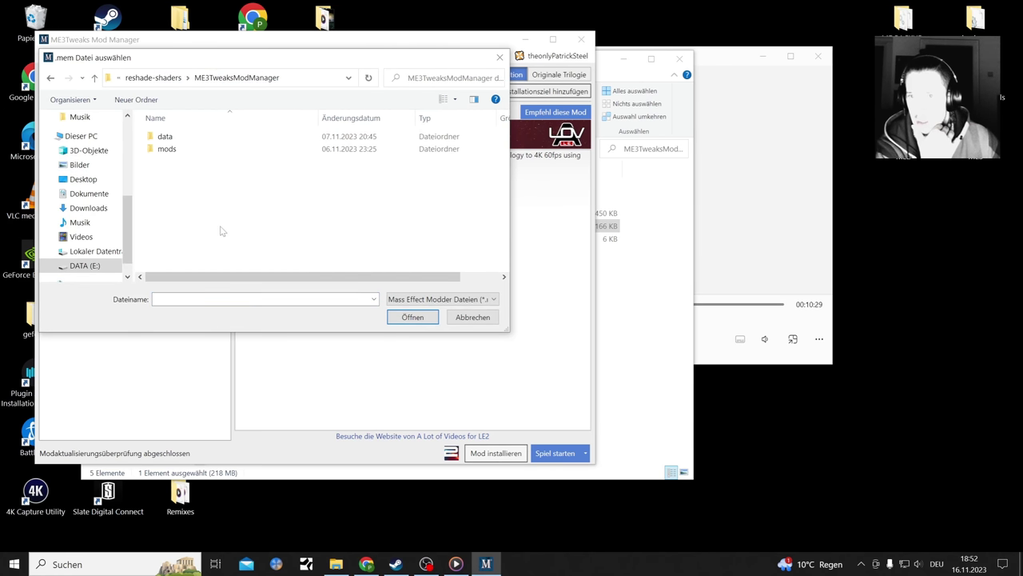
double_click(189, 150)
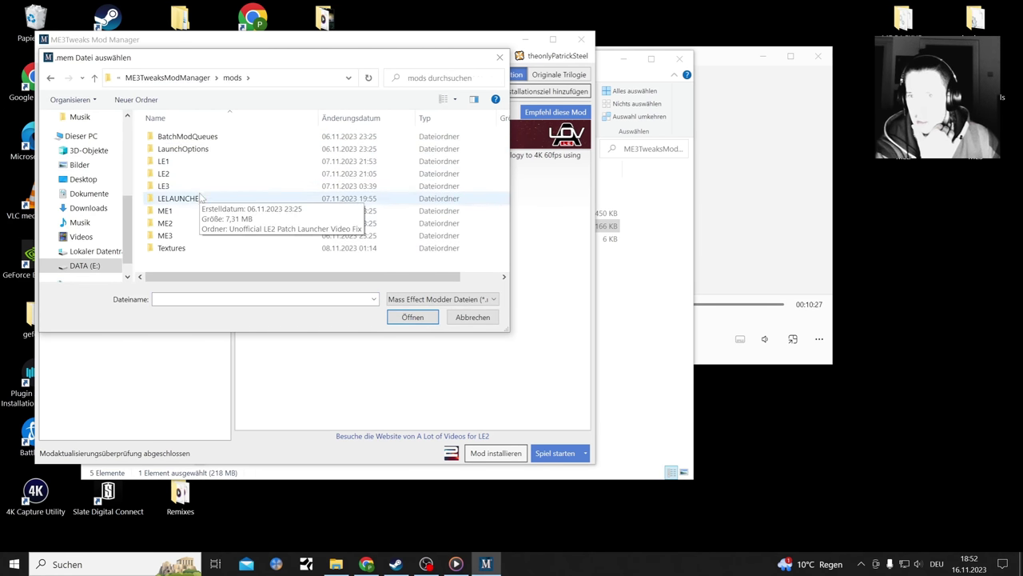
double_click(199, 175)
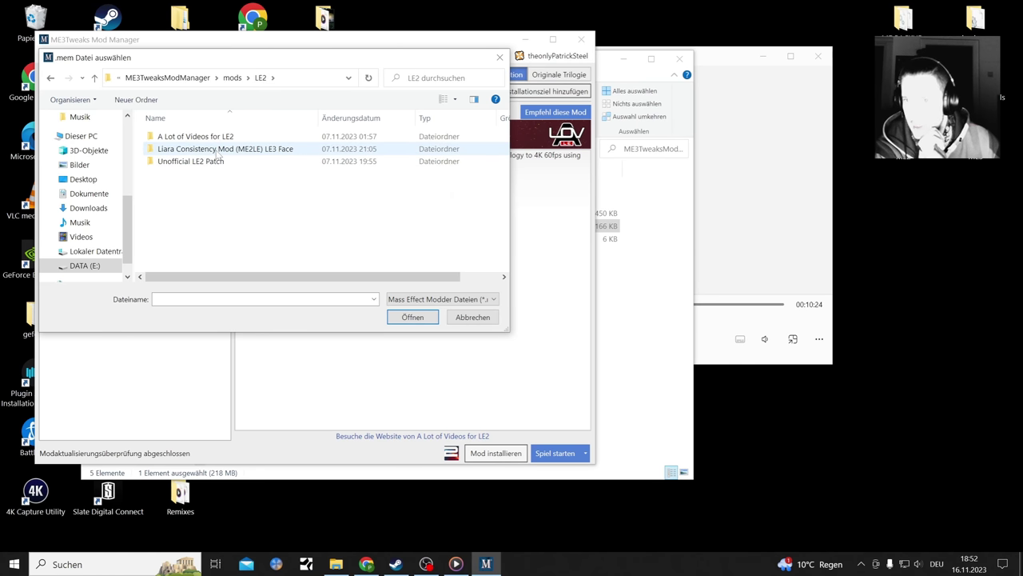
- Look for .mem files in the Liara Consistency Mod (ME2LE) LE3 Face folder and its DLC_MOD_Liara_Consistency_Mod_LE3 subfolder
double_click(220, 150)
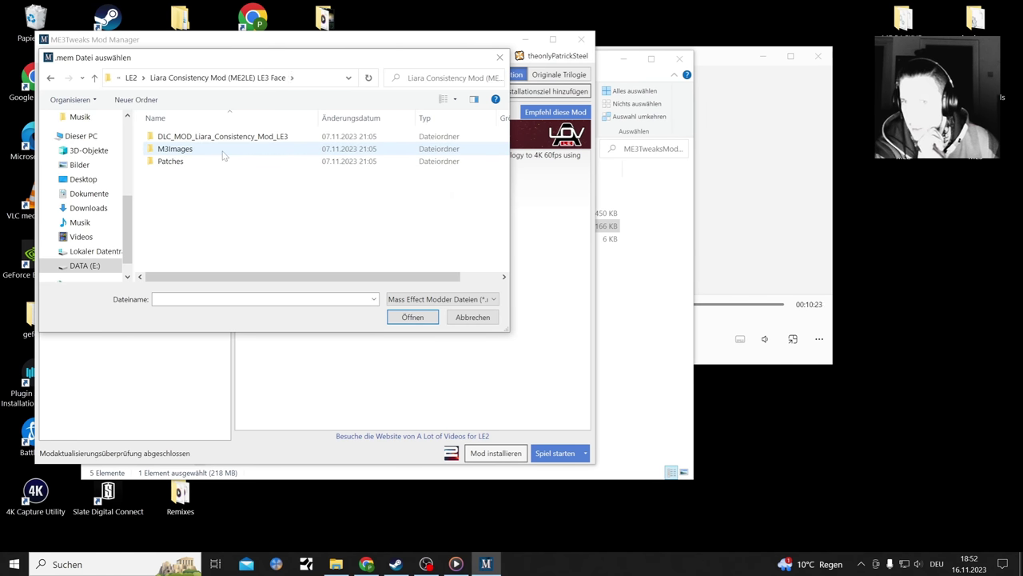
double_click(232, 138)
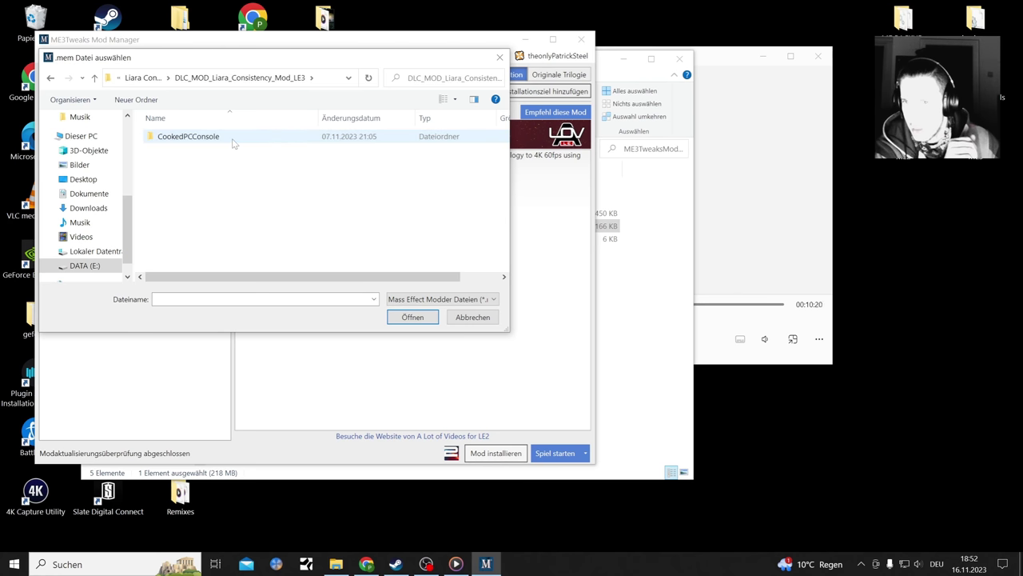
double_click(233, 138)
double_click(51, 79)
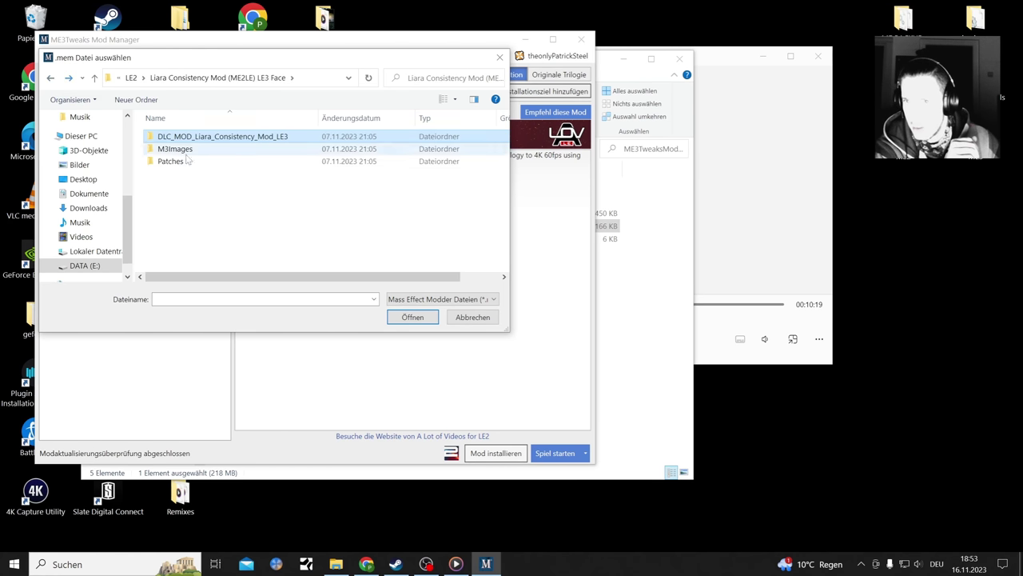